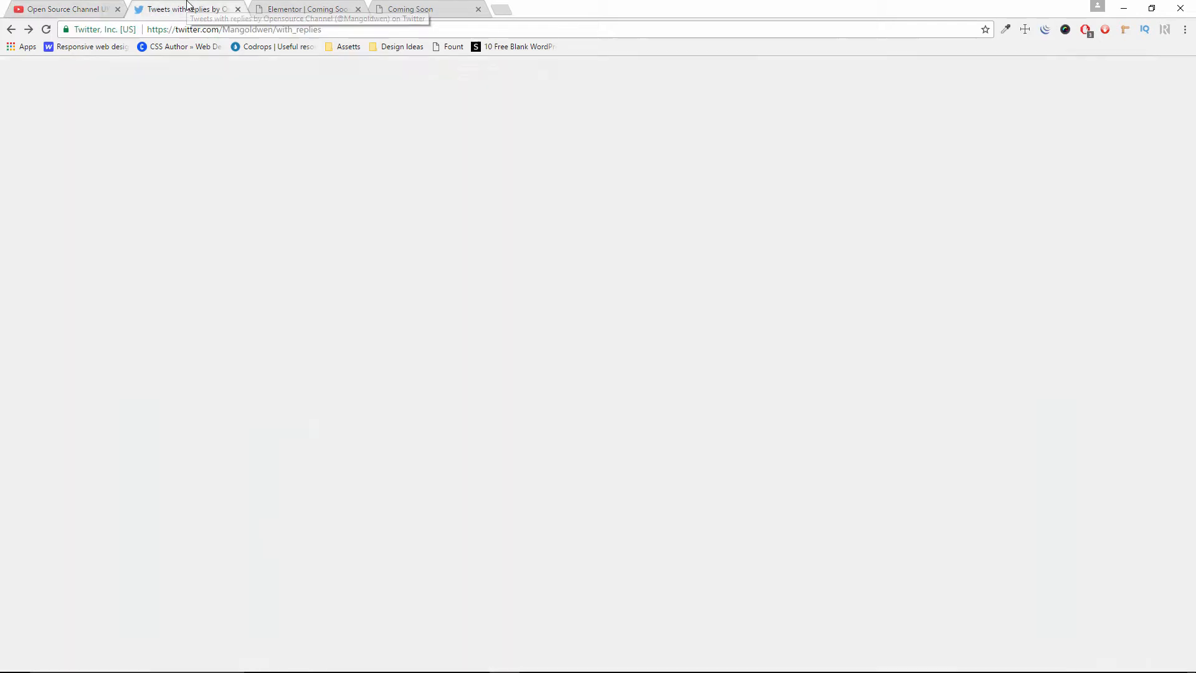
- View both extension photos attached to the newest Opensource Channel reply tweet, and close the Twitter page
{"action": "scroll", "coordinate": [438, 375], "scroll_direction": "down", "scroll_amount": 4}
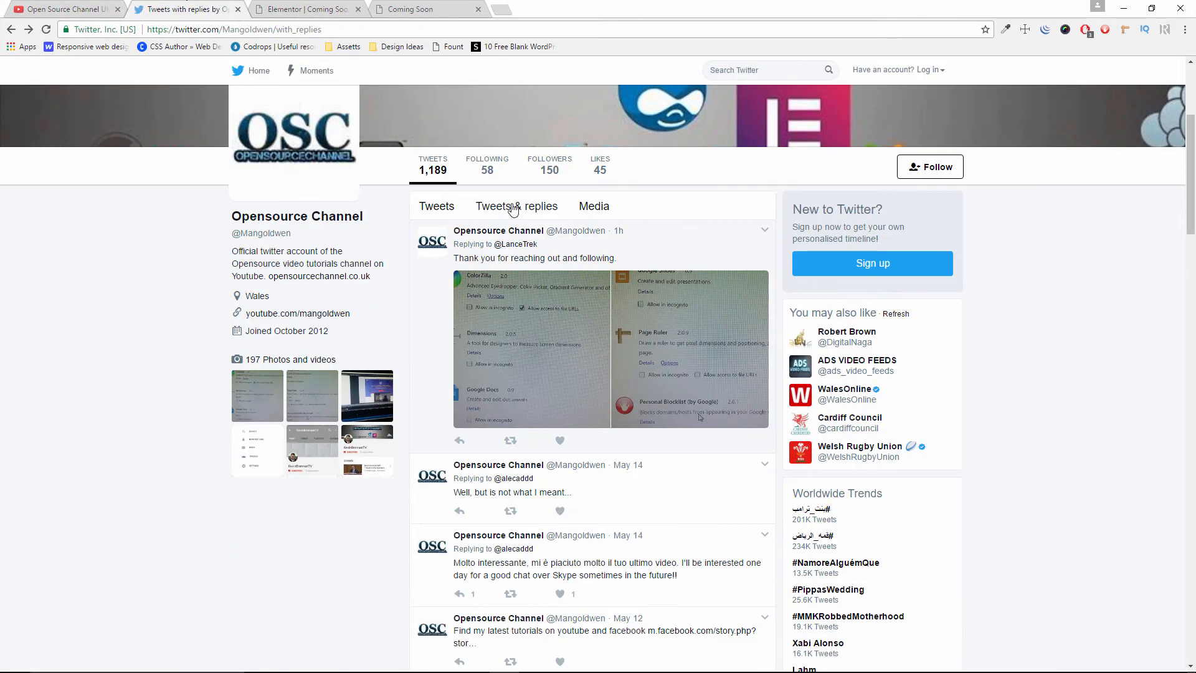
{"action": "mouse_move", "coordinate": [502, 250]}
{"action": "left_click", "coordinate": [654, 253]}
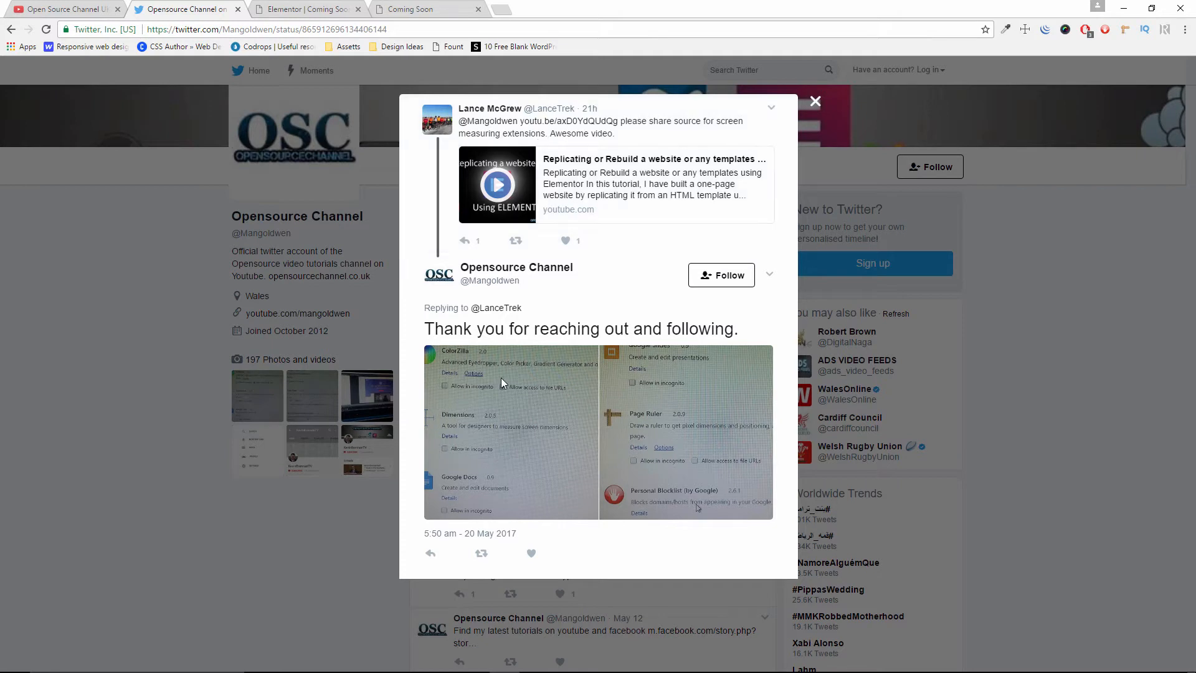
{"action": "left_click", "coordinate": [512, 408]}
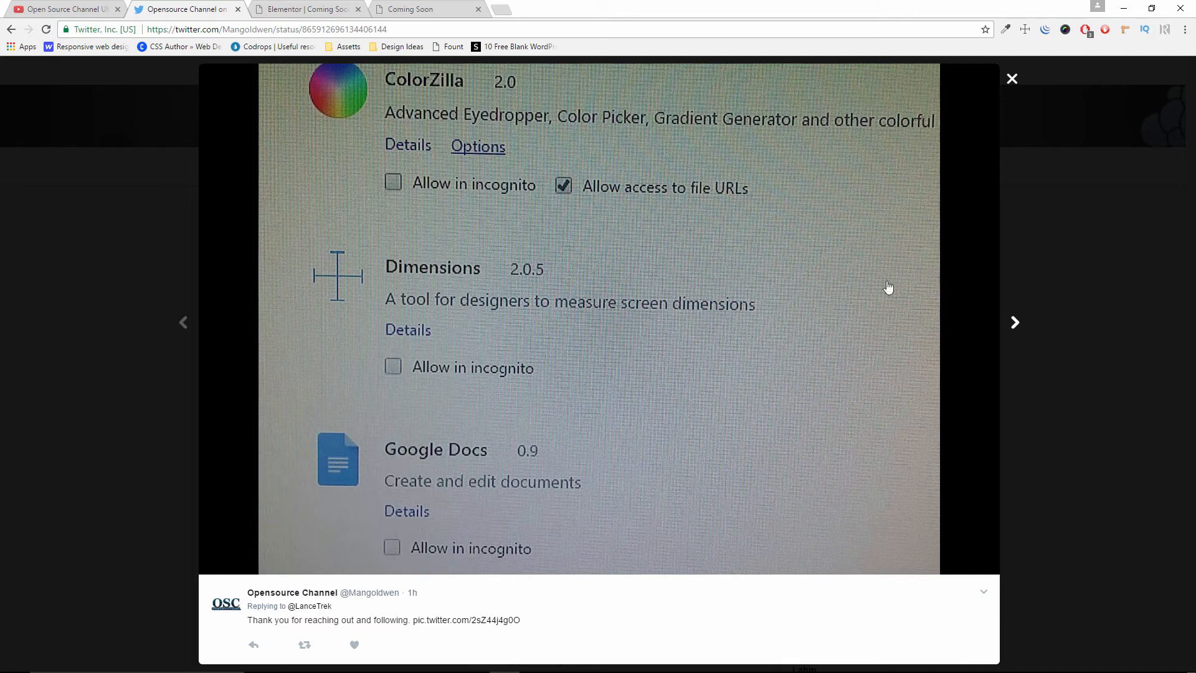
{"action": "left_click", "coordinate": [1018, 327]}
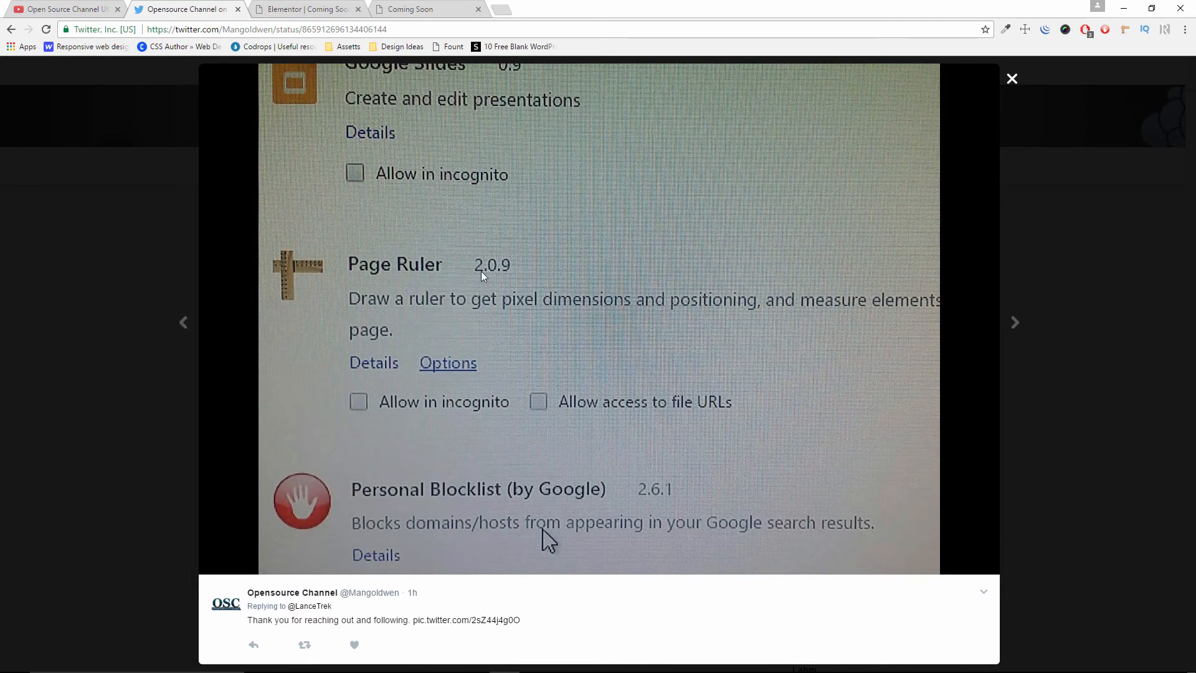
{"action": "left_click", "coordinate": [1013, 78]}
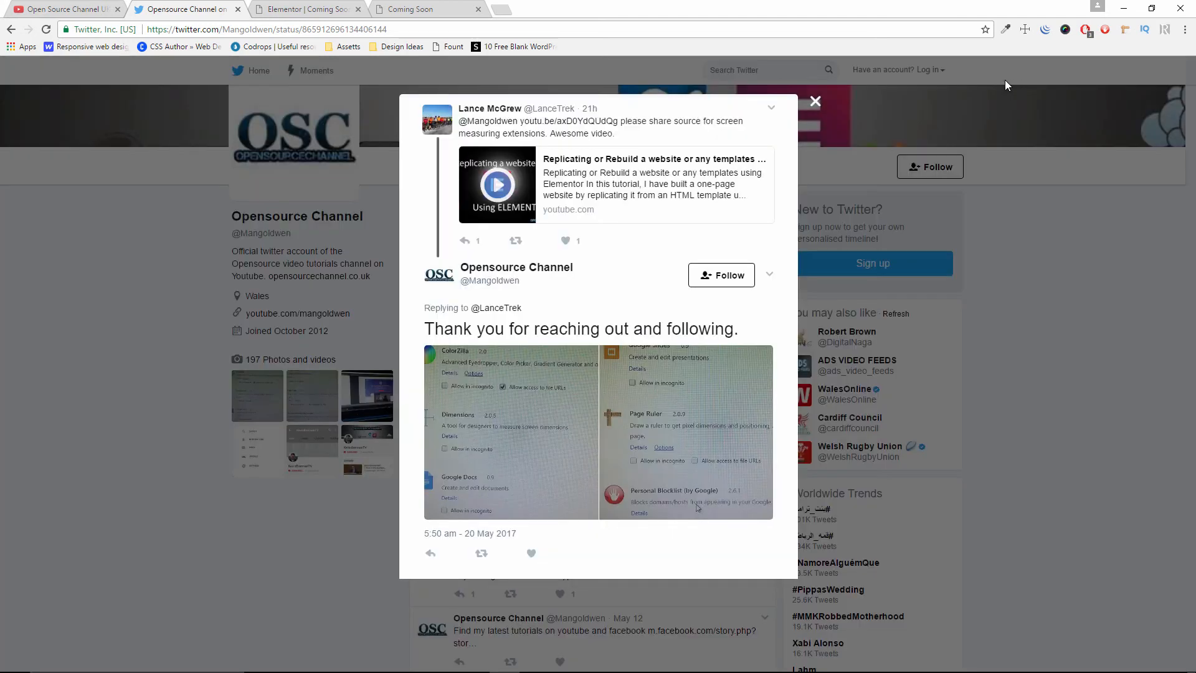
{"action": "left_click", "coordinate": [815, 102]}
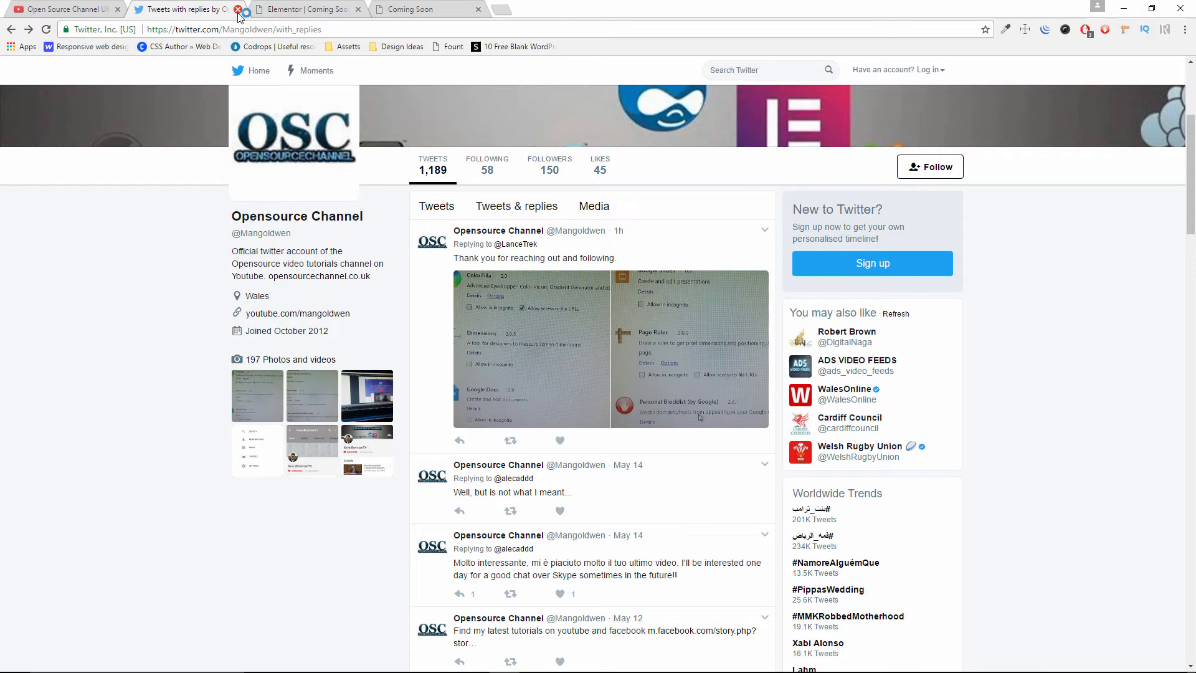
{"action": "left_click", "coordinate": [238, 9]}
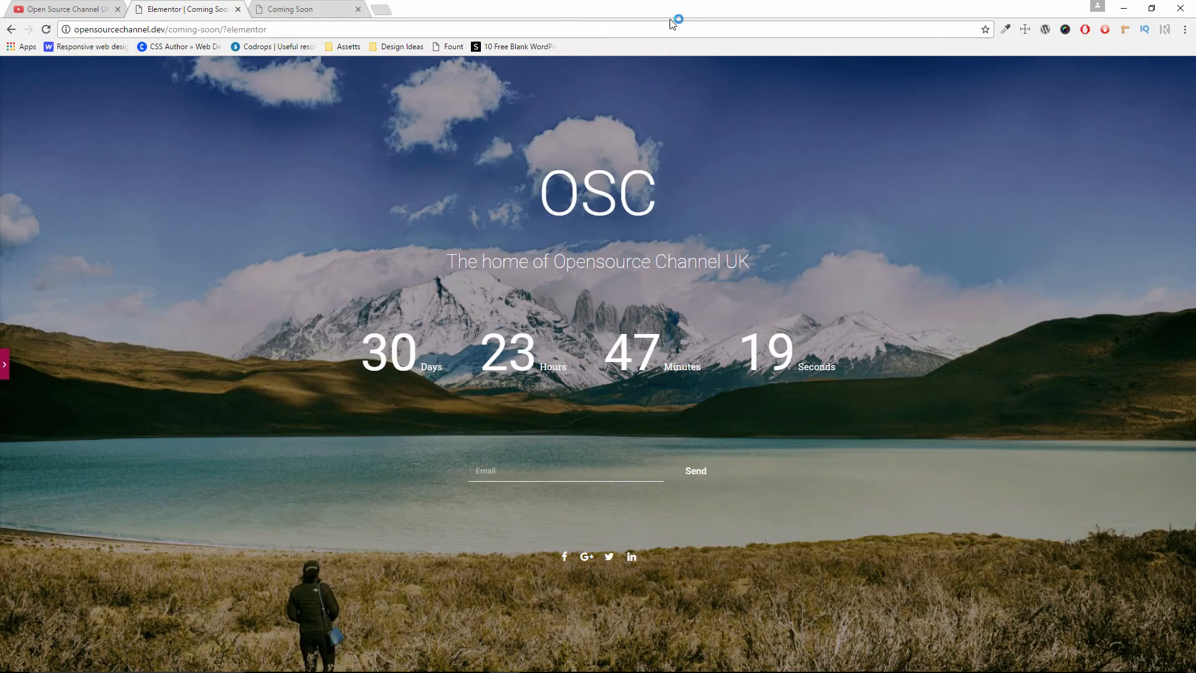
- Look through the browser's installed extensions for ColorZilla, Dimensions and Page Ruler, and close the extensions page
{"action": "left_click", "coordinate": [1185, 29]}
{"action": "mouse_move", "coordinate": [1066, 218]}
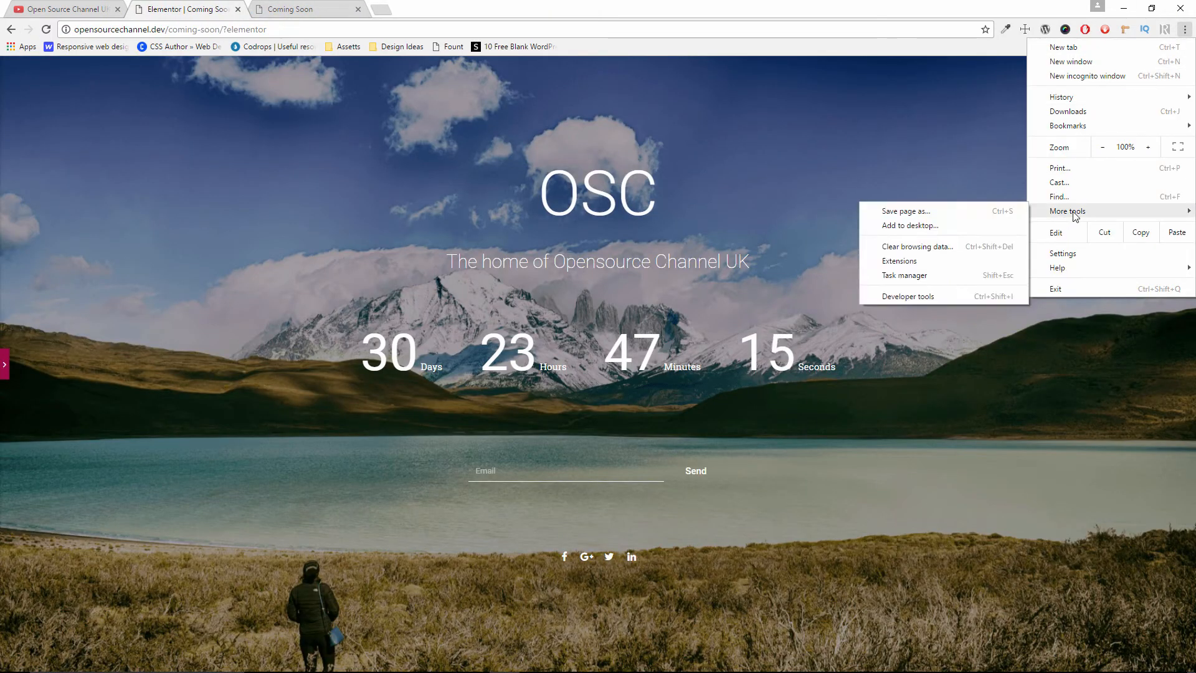
{"action": "left_click", "coordinate": [927, 260]}
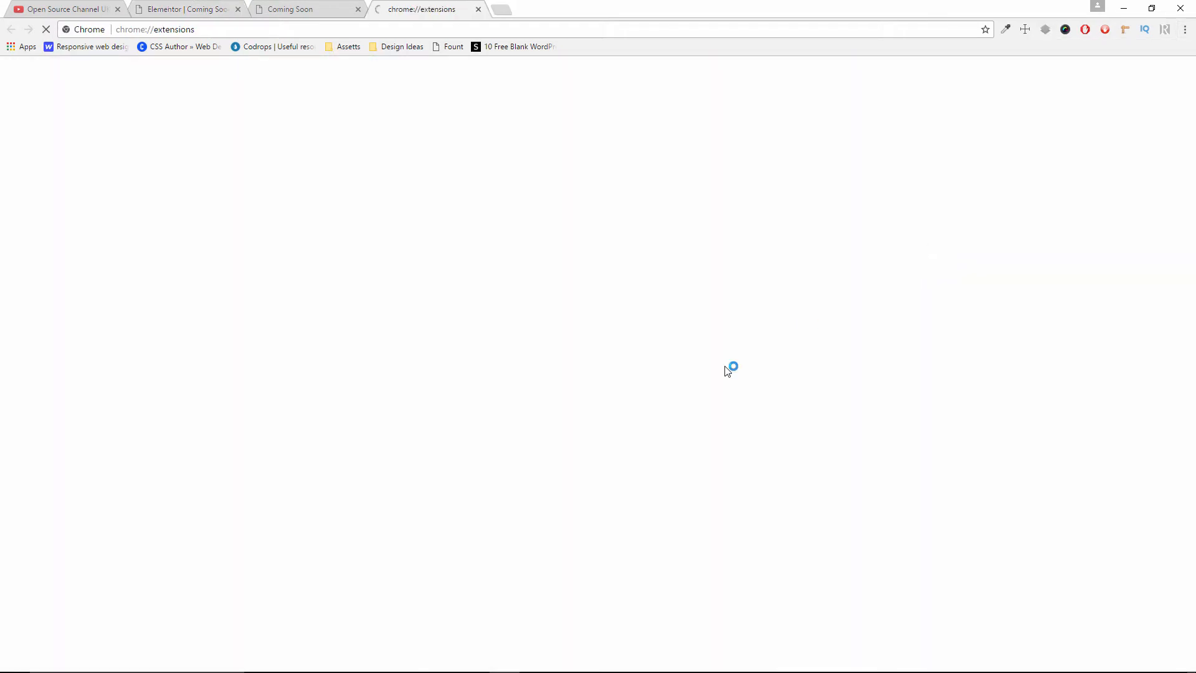
{"action": "scroll", "coordinate": [706, 386], "scroll_direction": "down", "scroll_amount": 6}
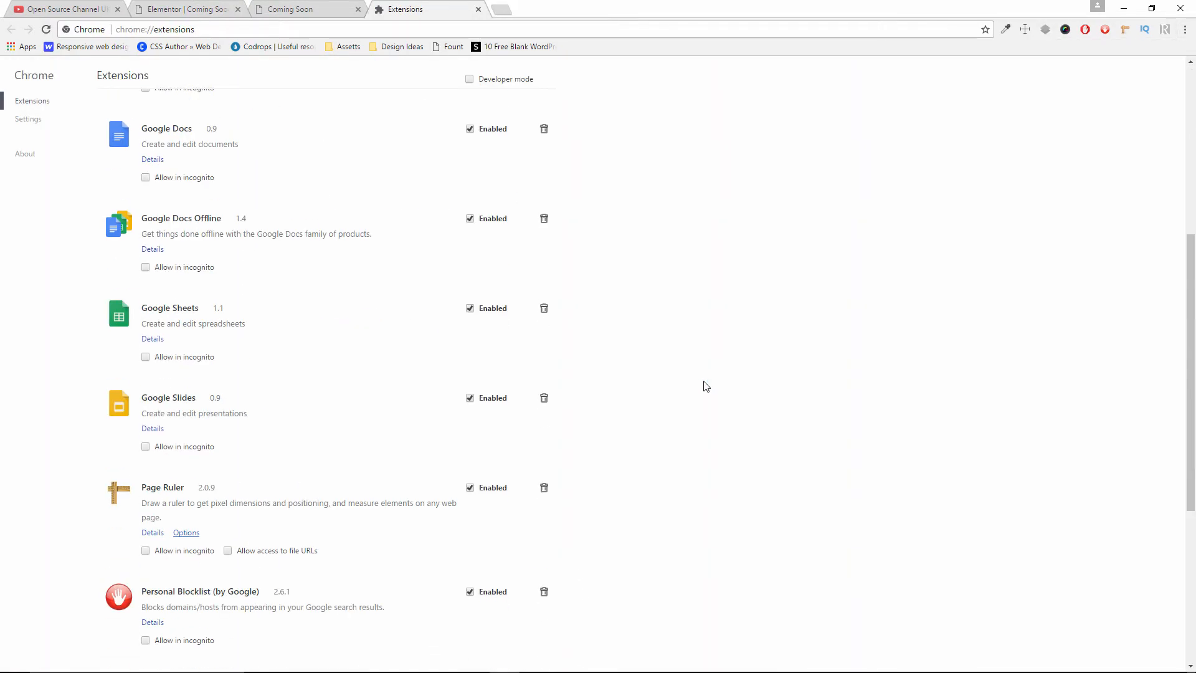
{"action": "scroll", "coordinate": [706, 387], "scroll_direction": "up", "scroll_amount": 3}
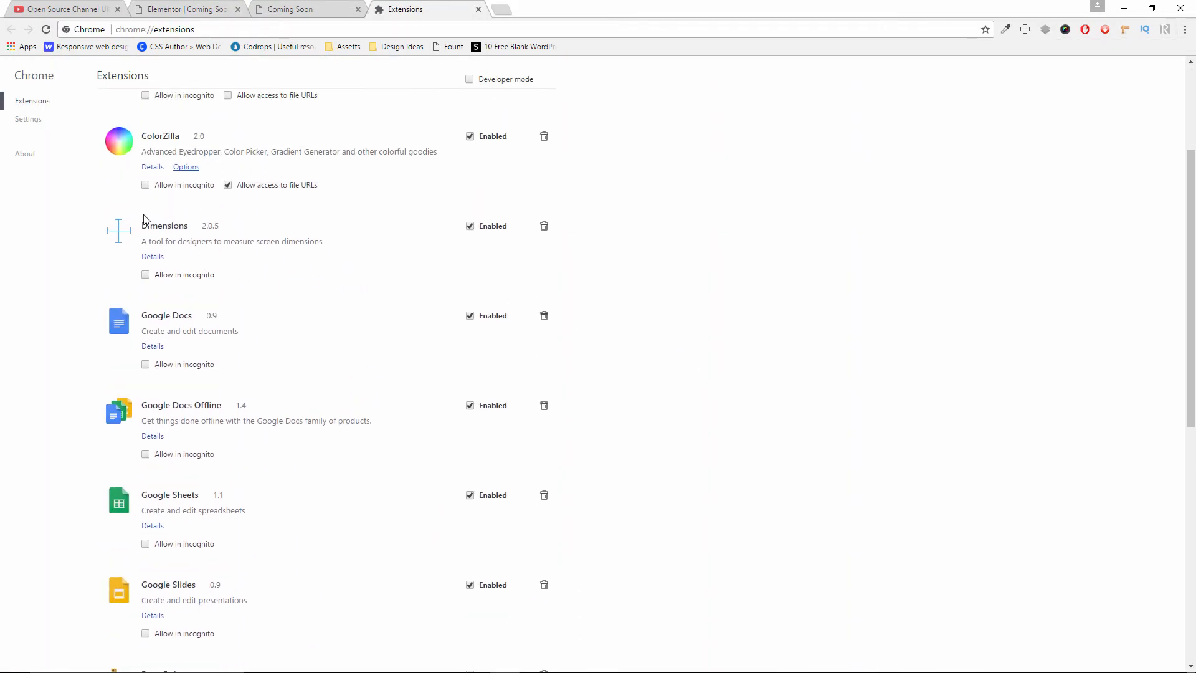
{"action": "scroll", "coordinate": [399, 324], "scroll_direction": "down", "scroll_amount": 5}
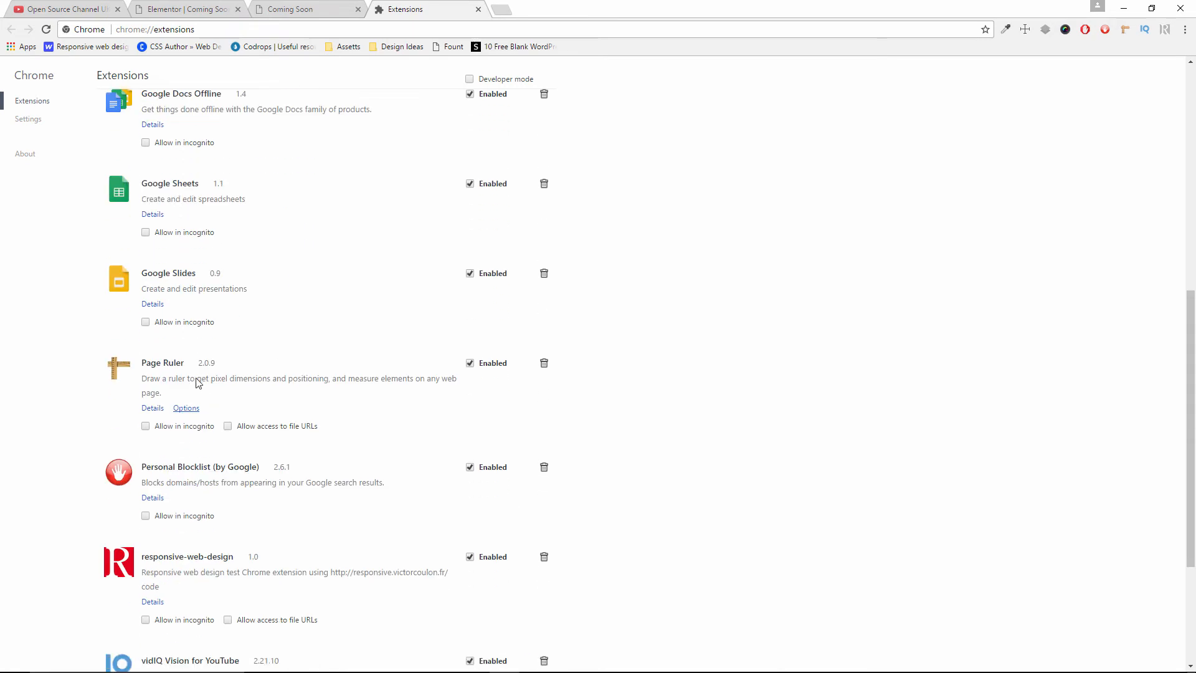
{"action": "scroll", "coordinate": [256, 401], "scroll_direction": "up", "scroll_amount": 6}
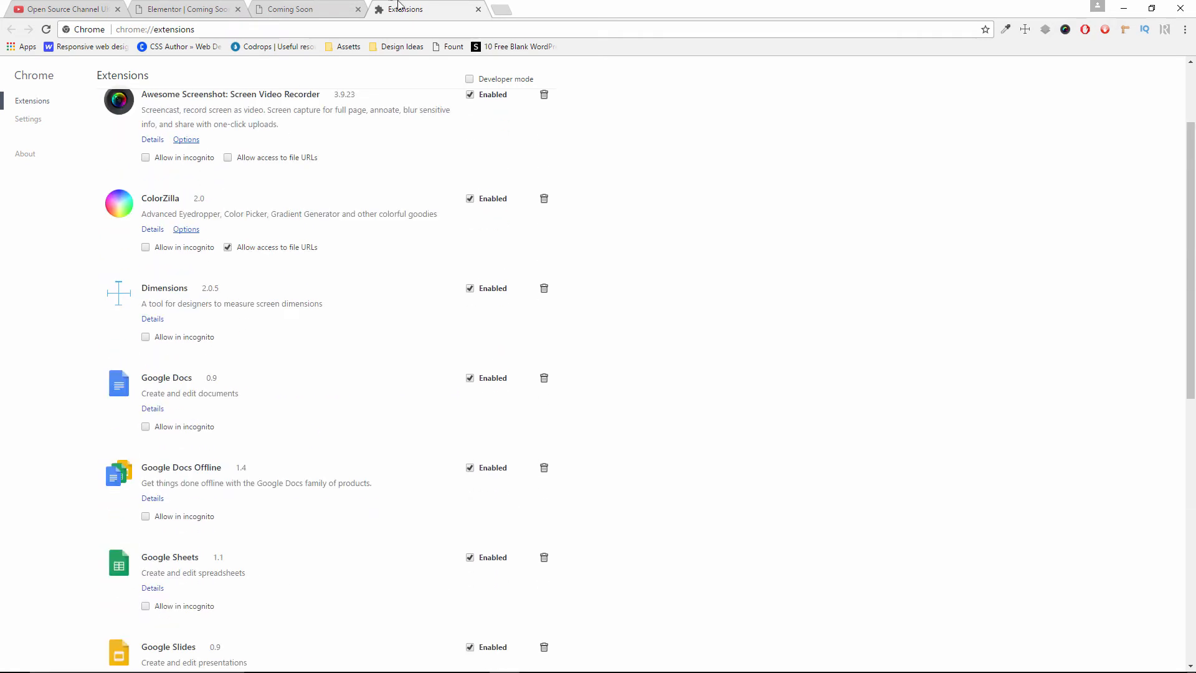
{"action": "left_click", "coordinate": [479, 9]}
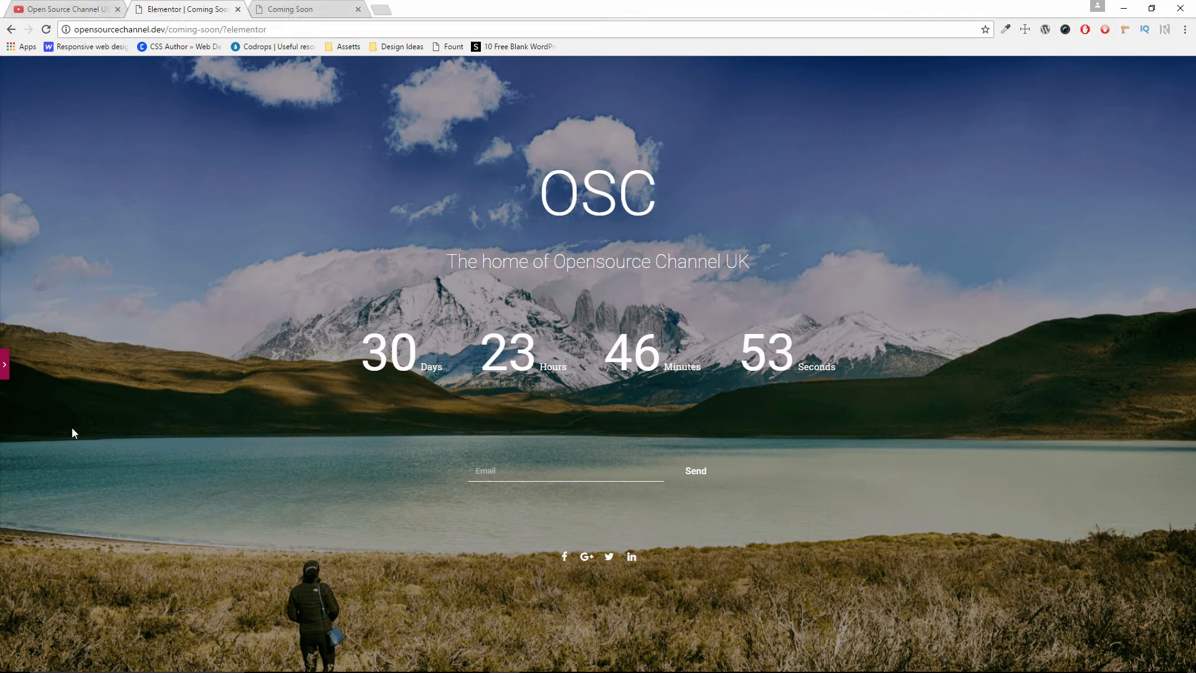
- Reveal the Elementor panel on the Coming Soon page and exit to the page's WordPress edit screen
{"action": "left_click", "coordinate": [7, 374]}
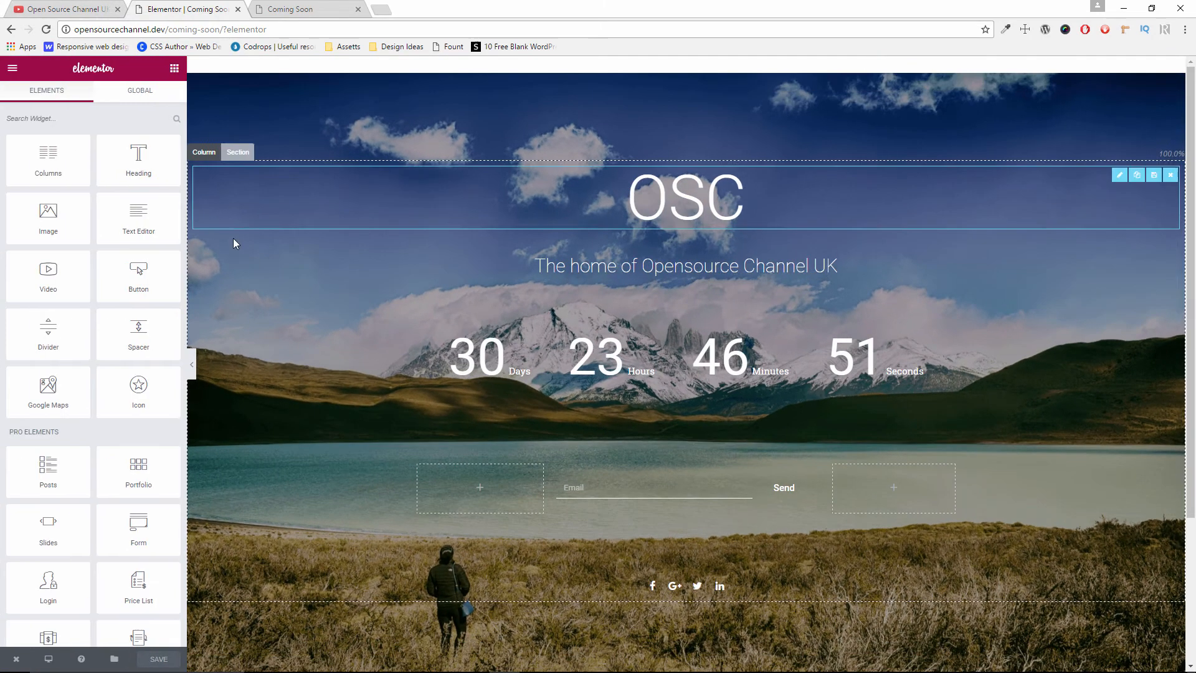
{"action": "scroll", "coordinate": [312, 377], "scroll_direction": "down", "scroll_amount": 3}
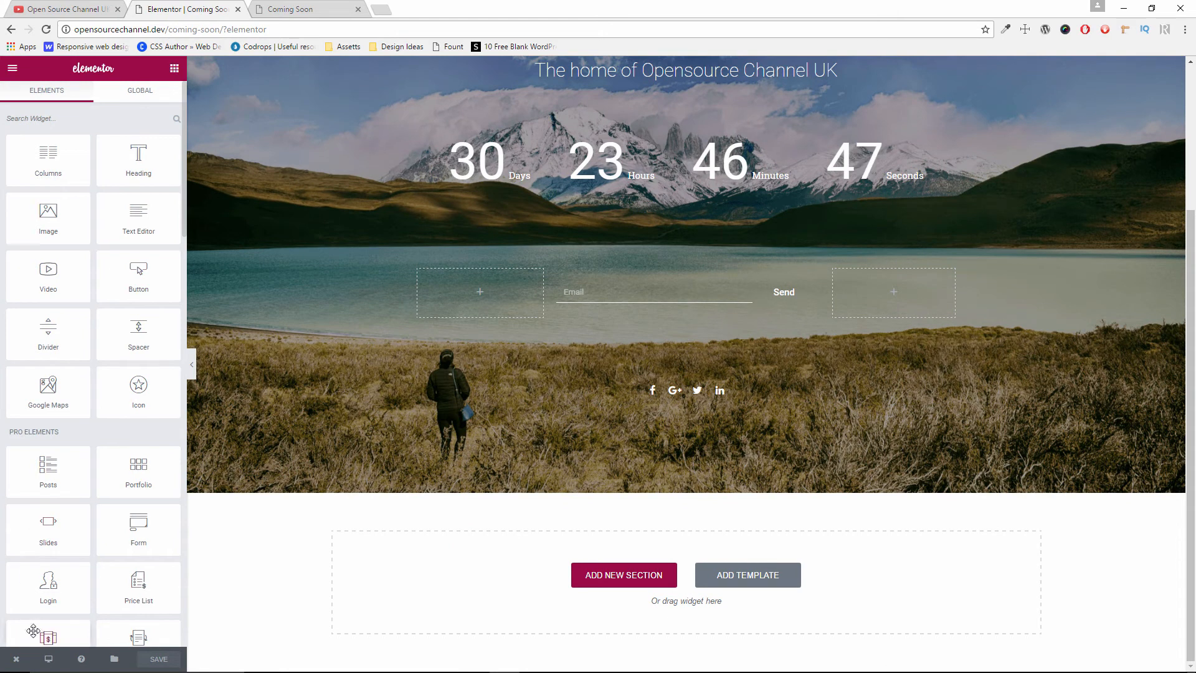
{"action": "mouse_move", "coordinate": [26, 665]}
{"action": "left_click", "coordinate": [56, 627]}
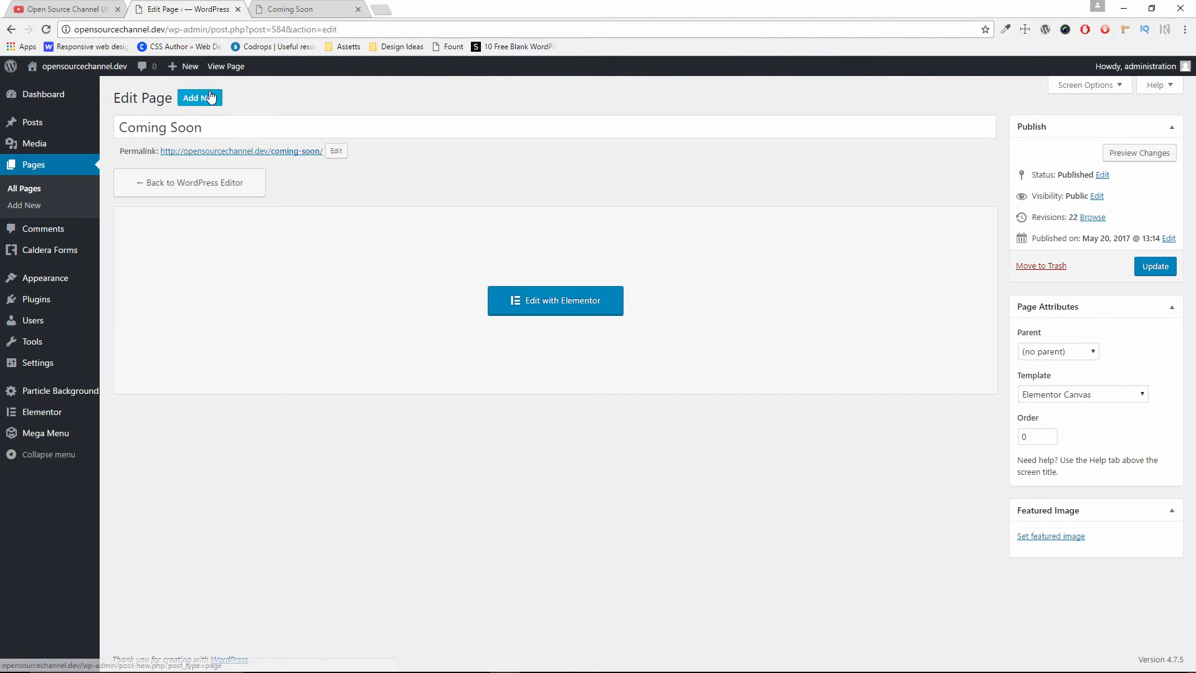
- Create and publish a new page titled "Caming Soon 2" using the Elementor Canvas template
{"action": "left_click", "coordinate": [199, 98]}
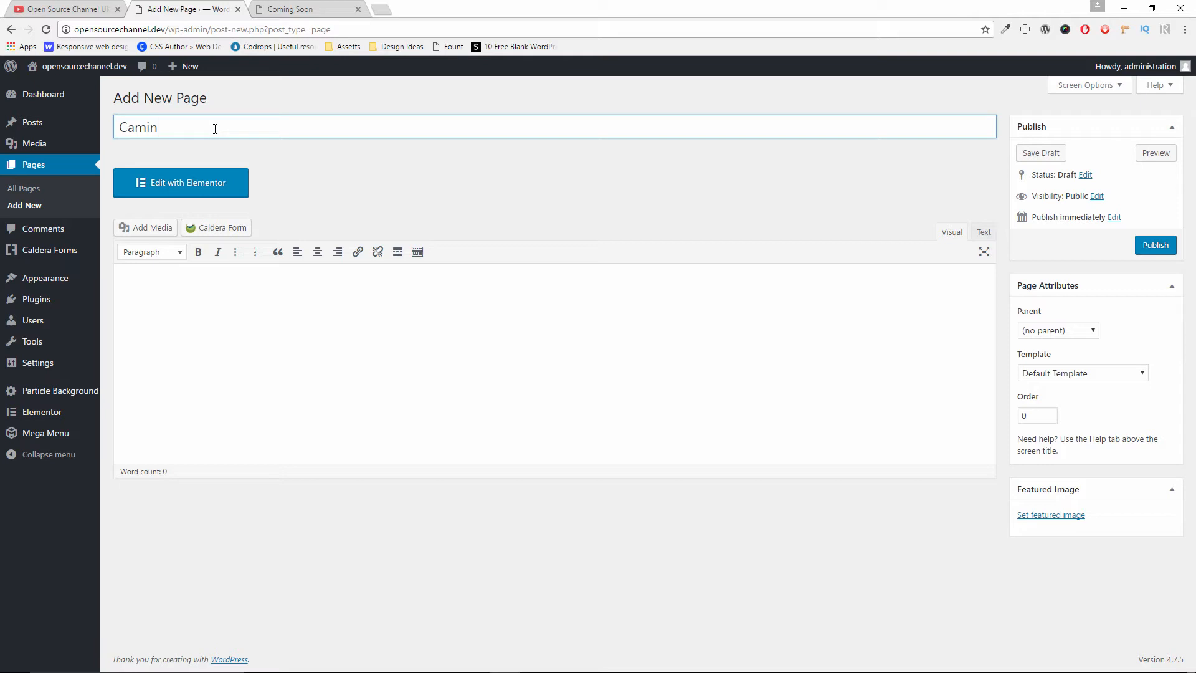
{"action": "type", "text": "Caming Soon 2"}
{"action": "left_click", "coordinate": [1056, 374]}
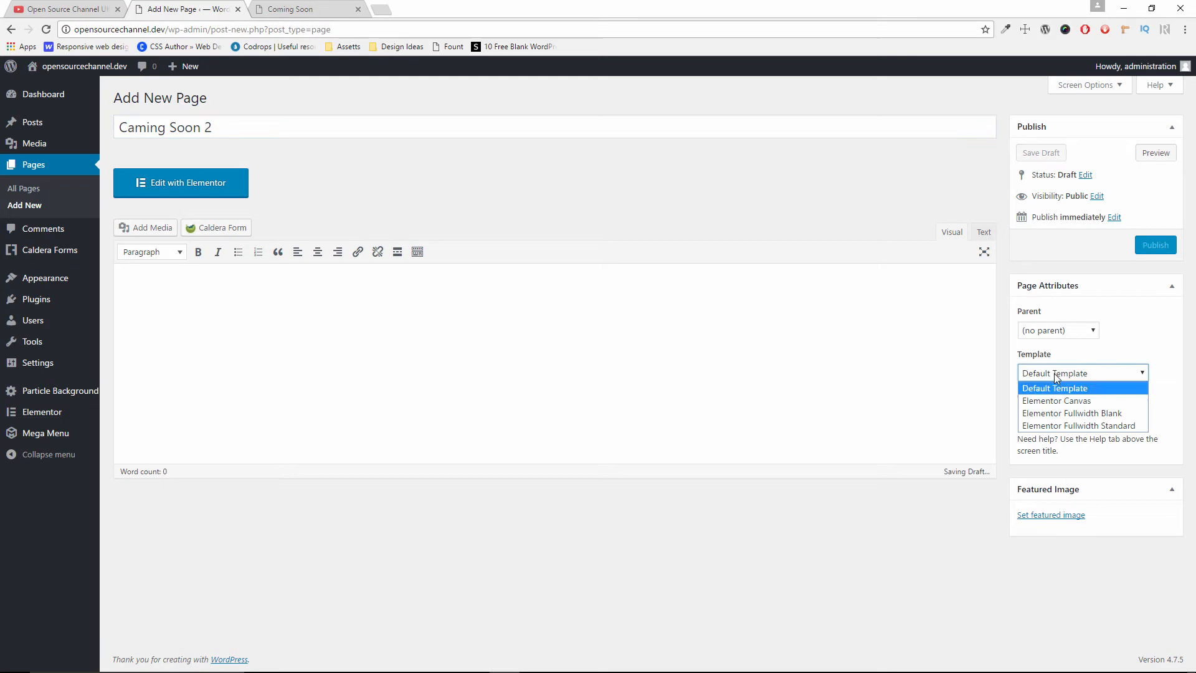
{"action": "left_click", "coordinate": [1076, 405]}
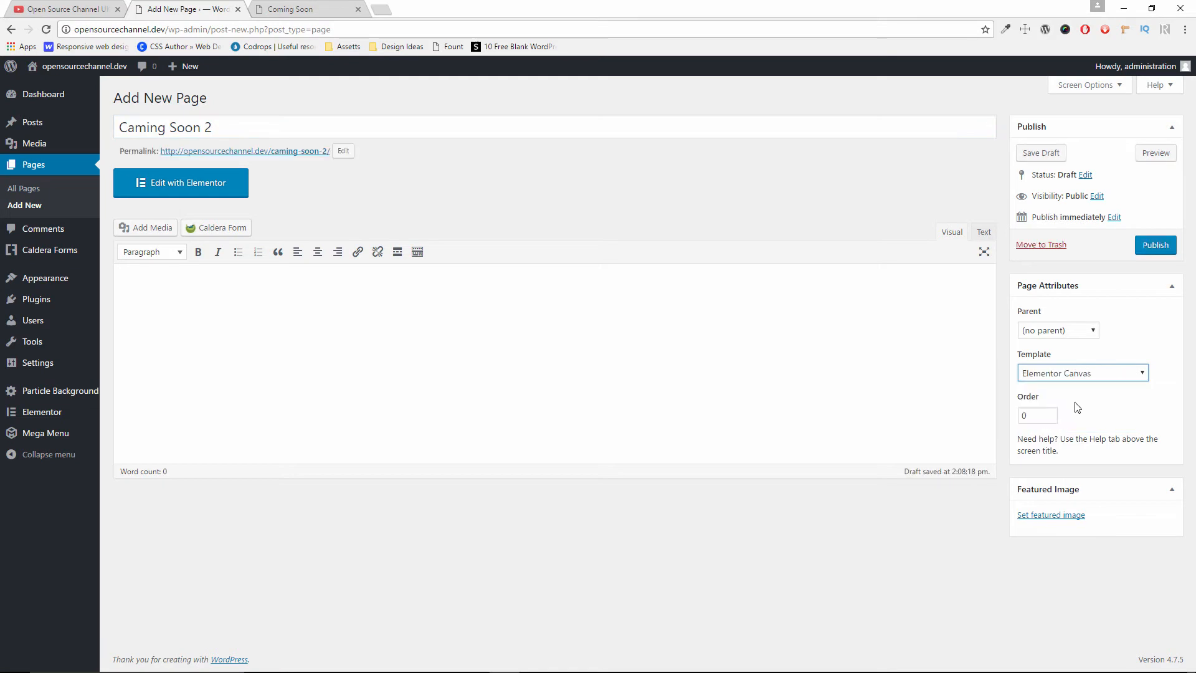
{"action": "left_click", "coordinate": [1154, 248]}
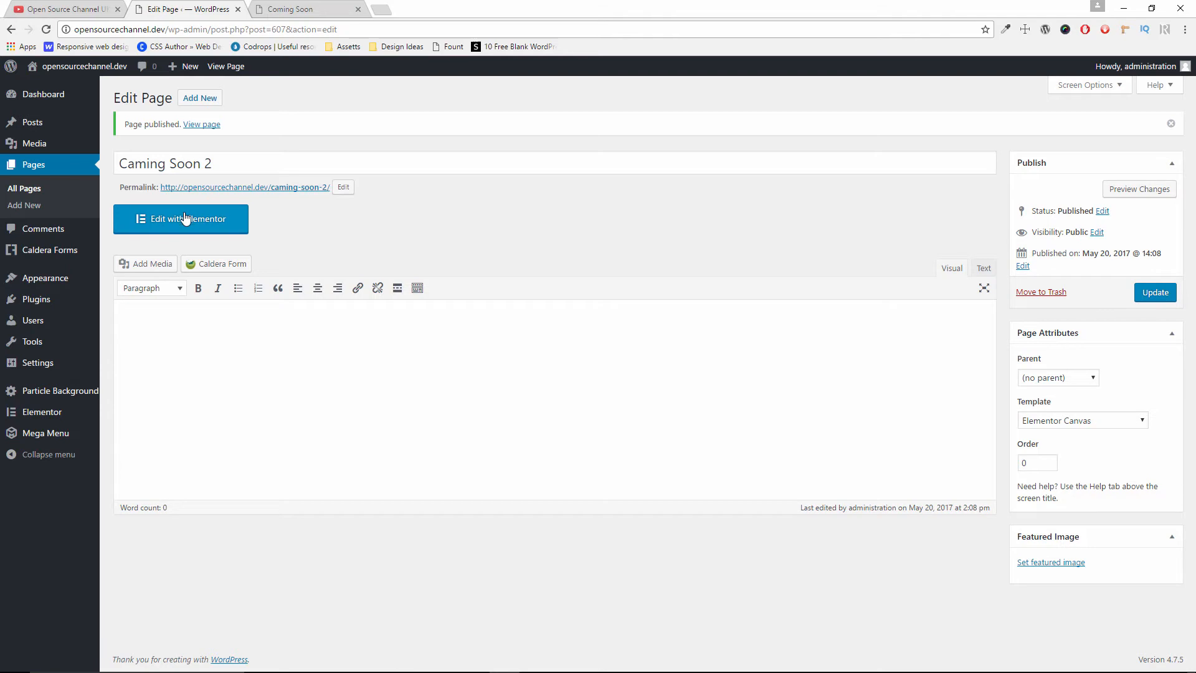
- Open the Caming Soon 2 page in Elementor and consult the finished Coming Soon page as a reference
{"action": "left_click", "coordinate": [212, 220]}
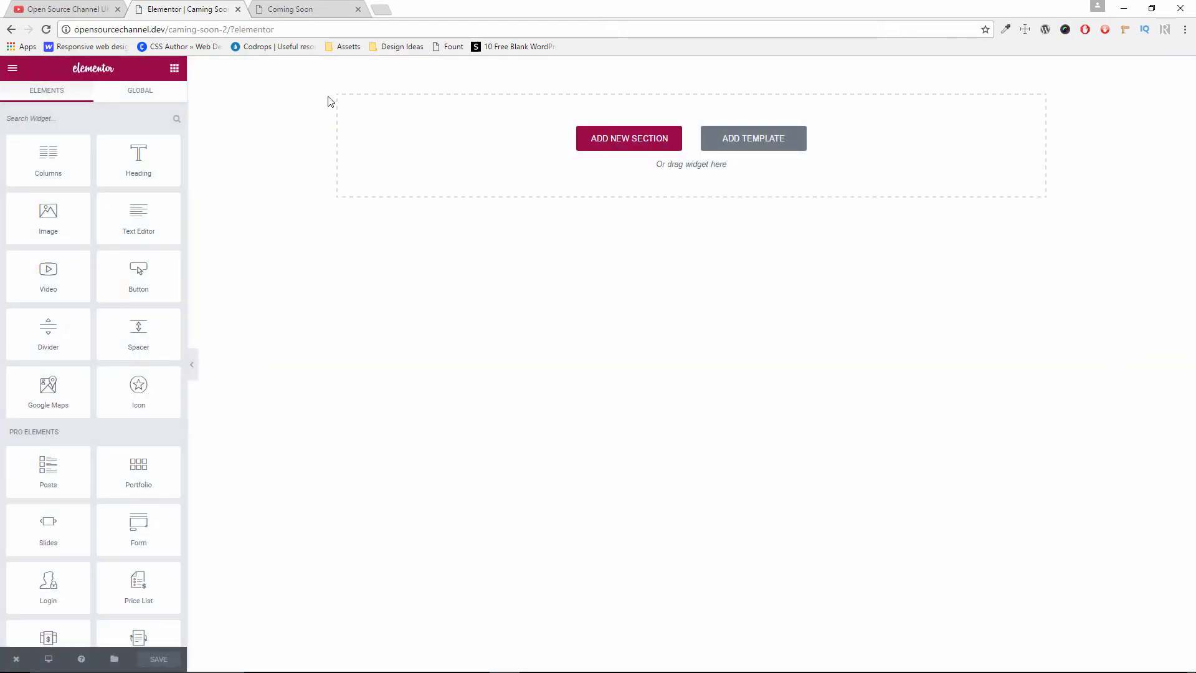
{"action": "left_click", "coordinate": [324, 10]}
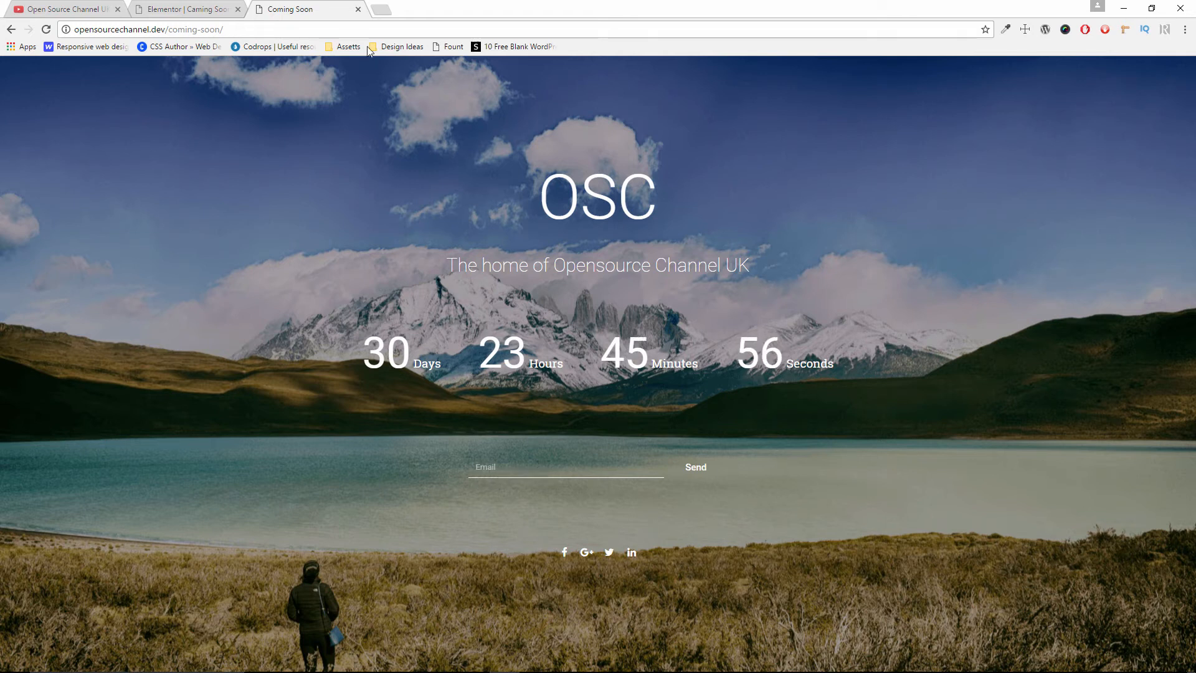
{"action": "left_click", "coordinate": [168, 6]}
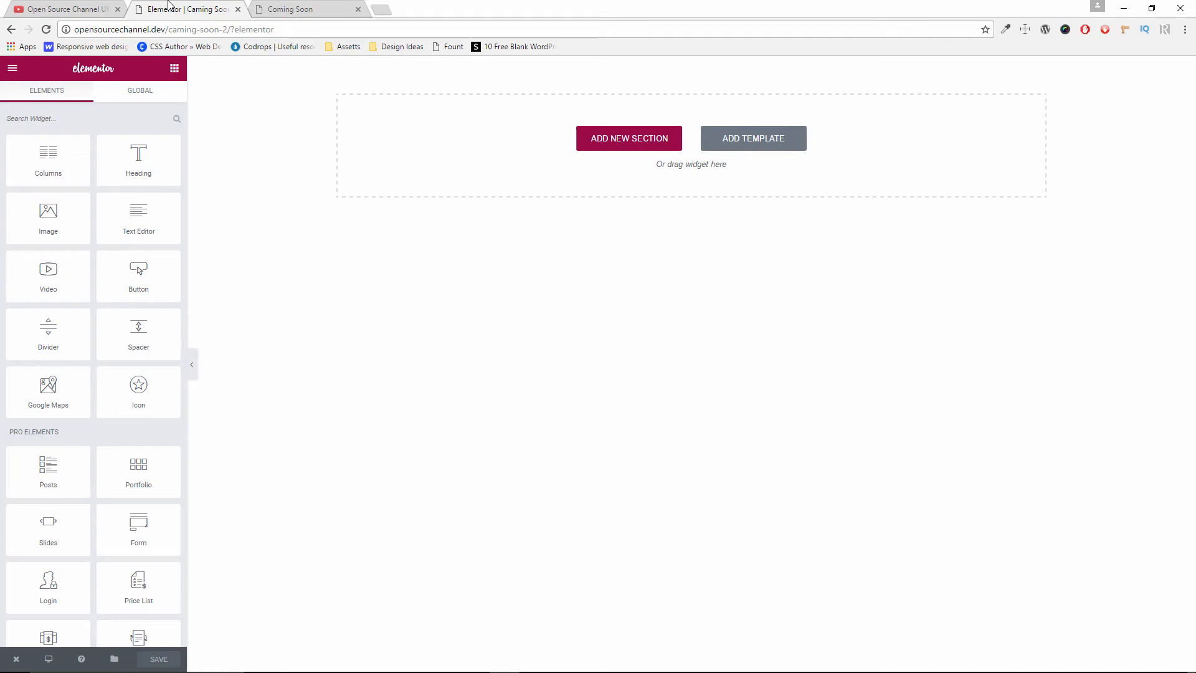
- Add a single-column section to the empty page and set its content width to Full Width
{"action": "left_click", "coordinate": [650, 144]}
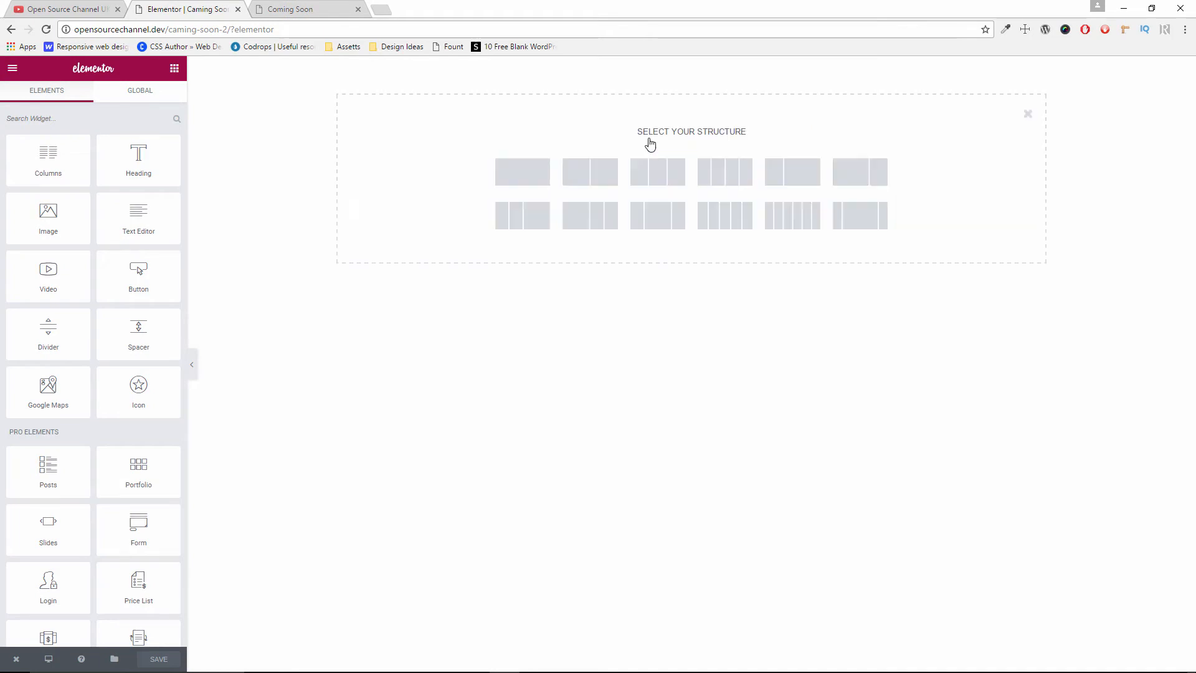
{"action": "left_click", "coordinate": [512, 173]}
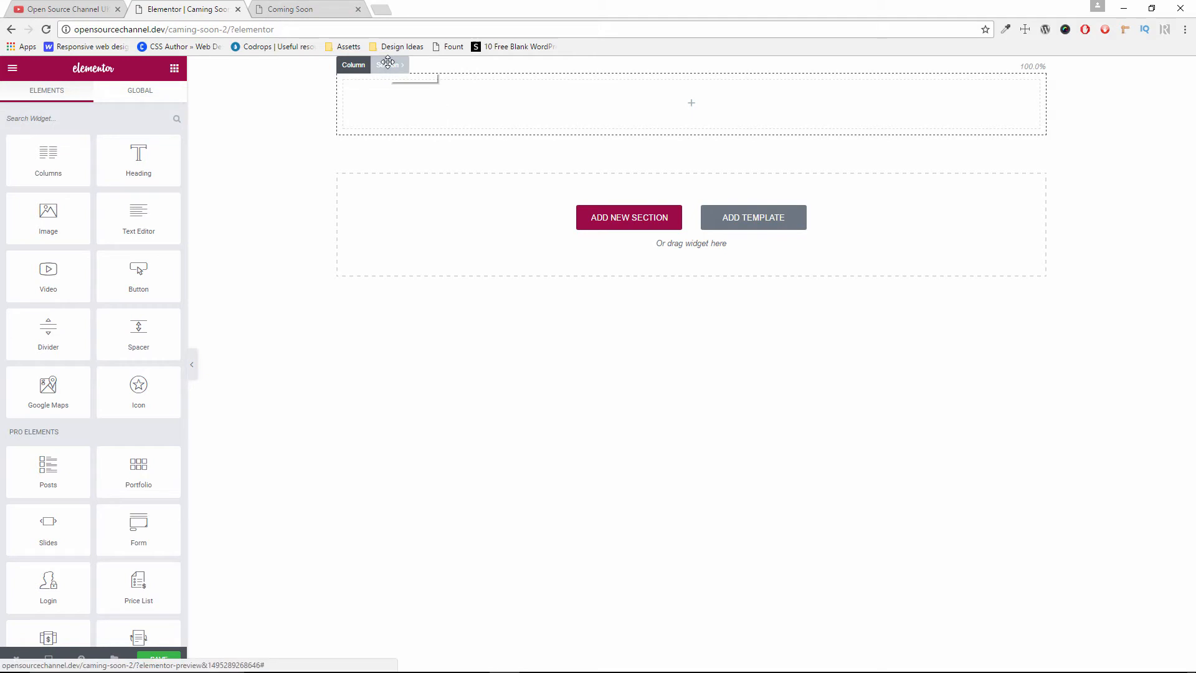
{"action": "left_click", "coordinate": [388, 63]}
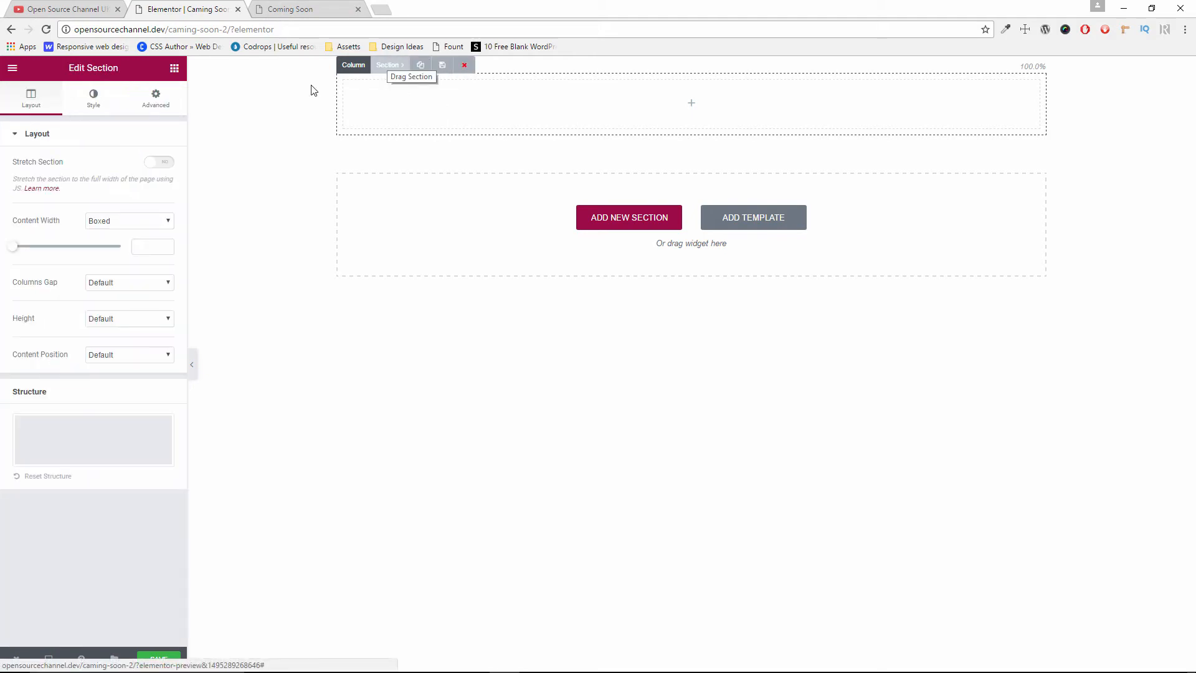
{"action": "left_click", "coordinate": [140, 223]}
{"action": "left_click", "coordinate": [142, 243]}
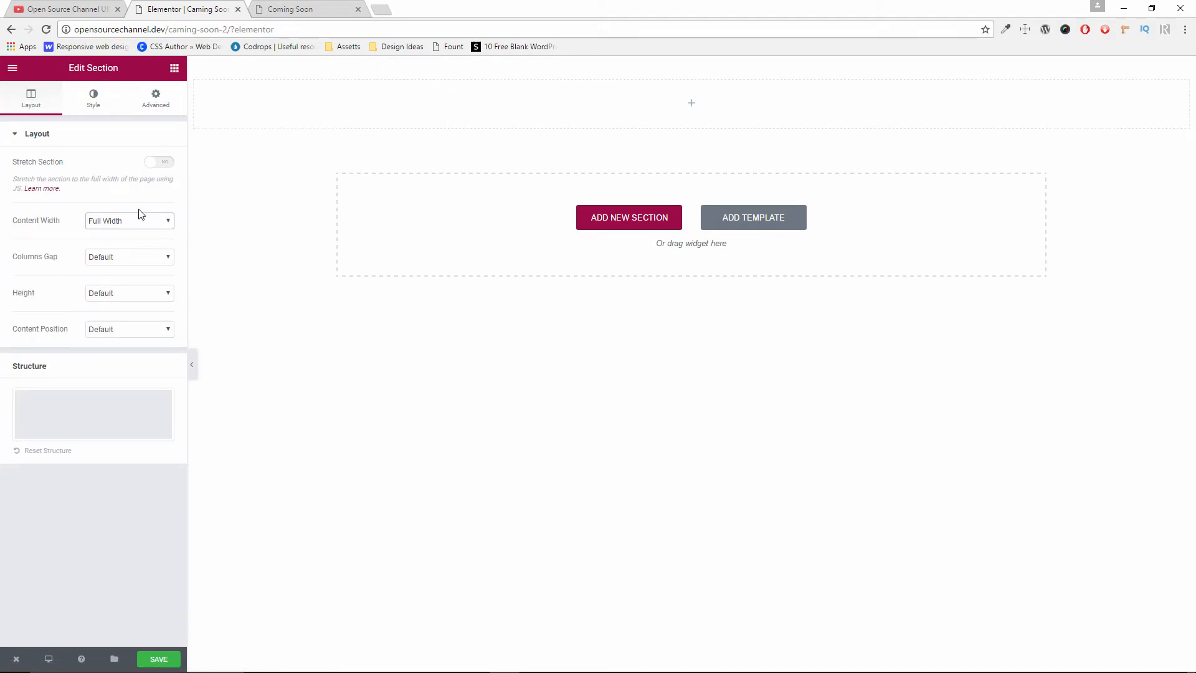
- Set the section's height to Fit To Screen and check its column and content position options
{"action": "left_click", "coordinate": [121, 293]}
{"action": "left_click", "coordinate": [131, 317]}
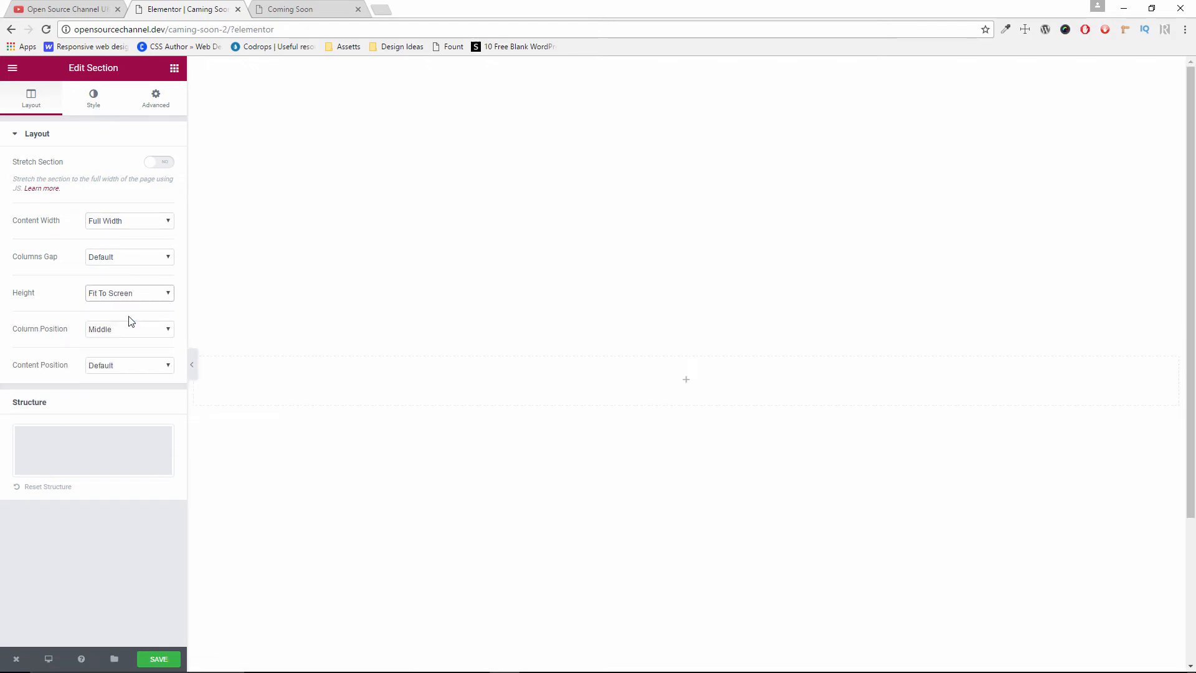
{"action": "left_click", "coordinate": [124, 330]}
{"action": "left_click", "coordinate": [124, 330]}
{"action": "left_click", "coordinate": [111, 372]}
{"action": "left_click", "coordinate": [111, 372]}
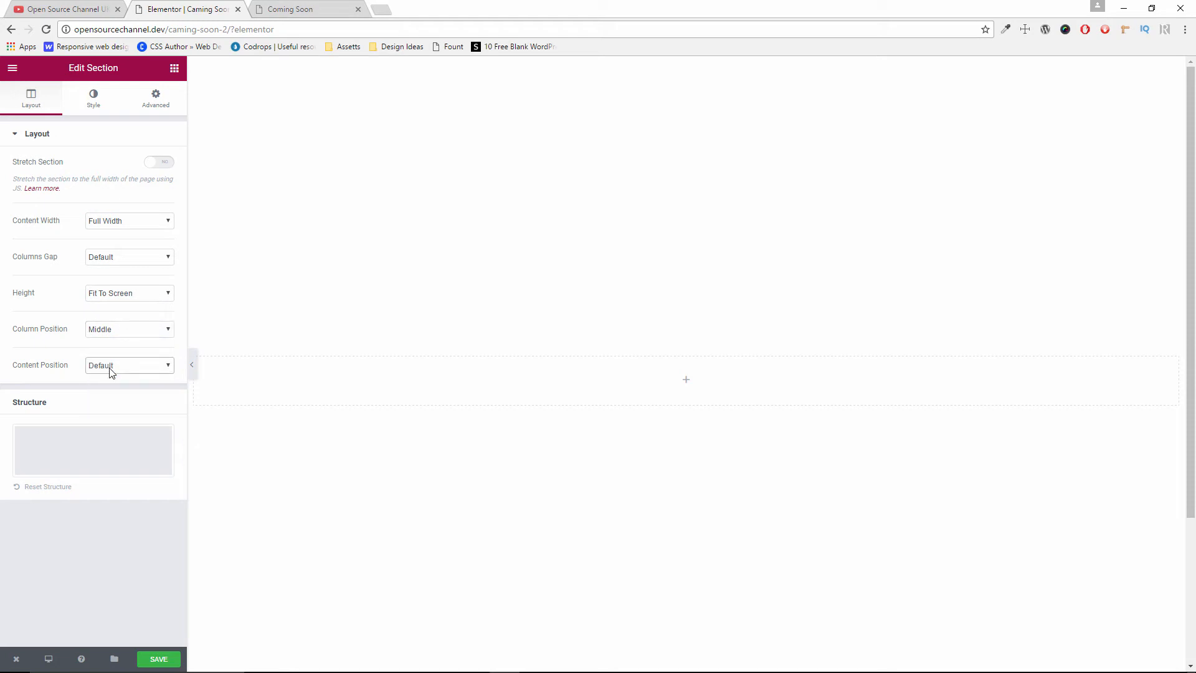
- Give the section a Classic background and open the media library for its background image
{"action": "left_click", "coordinate": [92, 108]}
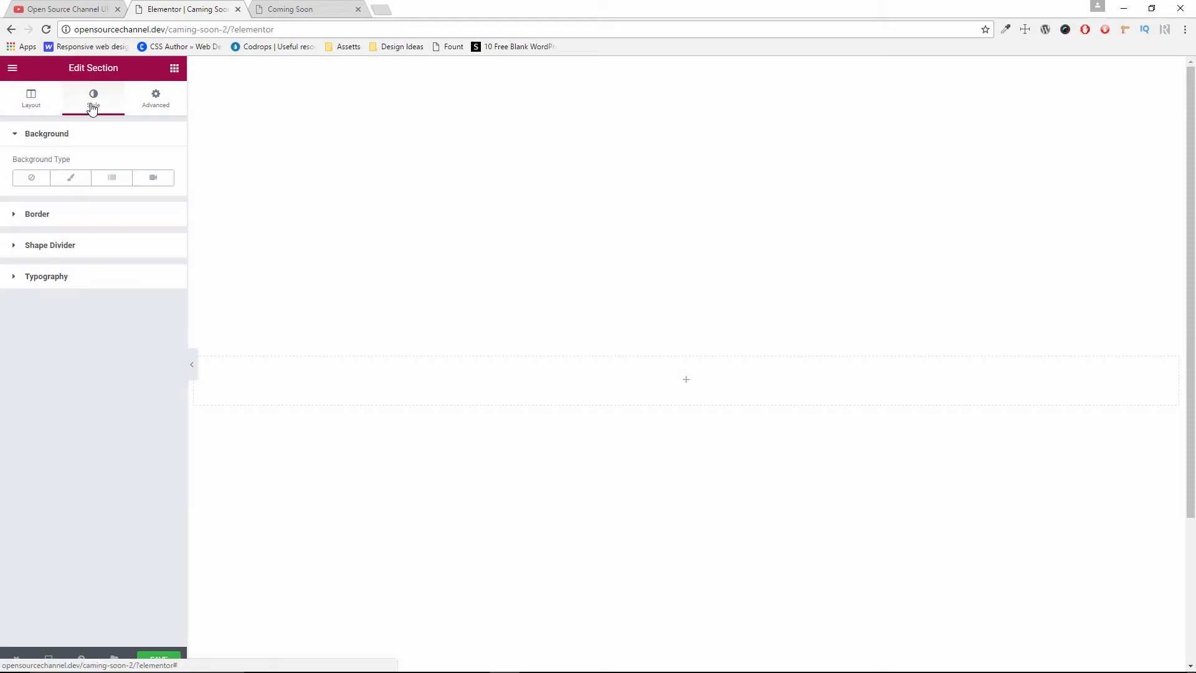
{"action": "left_click", "coordinate": [70, 179]}
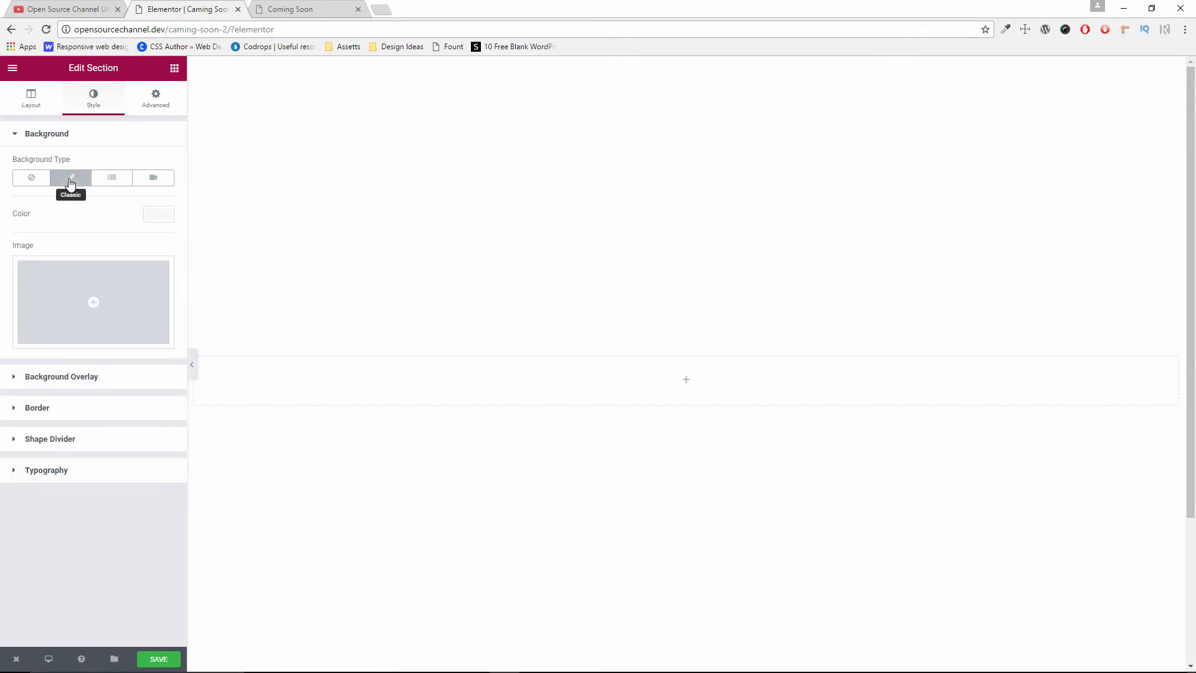
{"action": "left_click", "coordinate": [93, 303]}
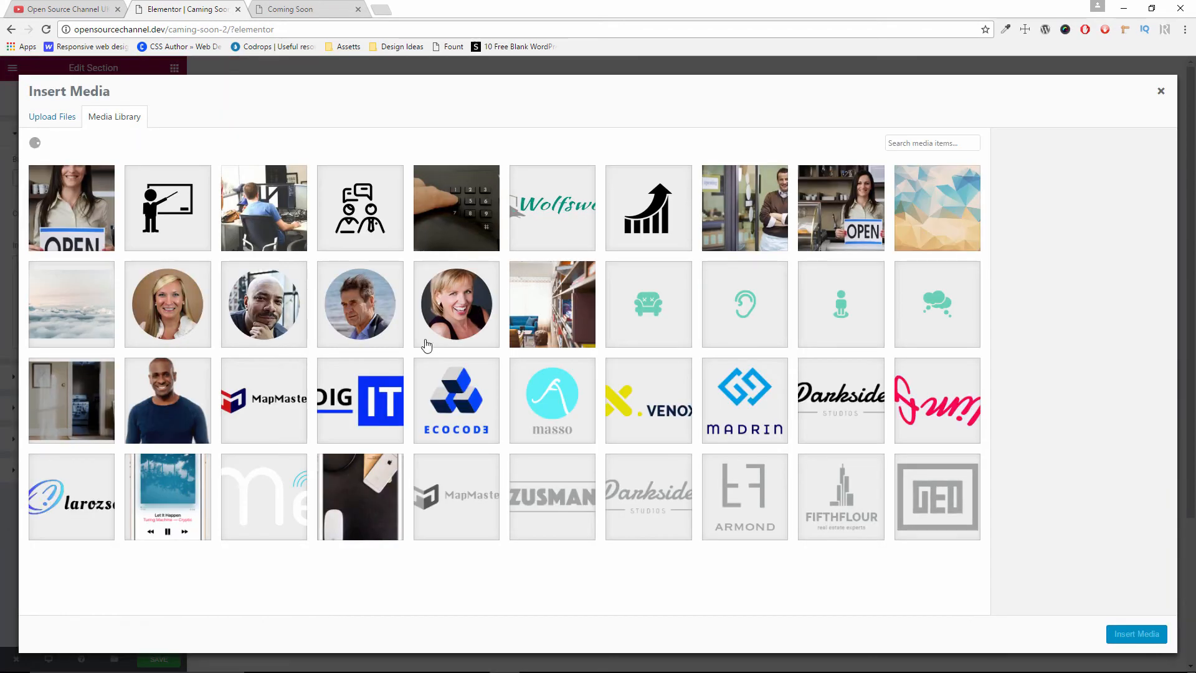
- Look through the media library and examine the details of several landscape, street and interior photos as background candidates
{"action": "scroll", "coordinate": [626, 385], "scroll_direction": "down", "scroll_amount": 3}
{"action": "left_click", "coordinate": [927, 405]}
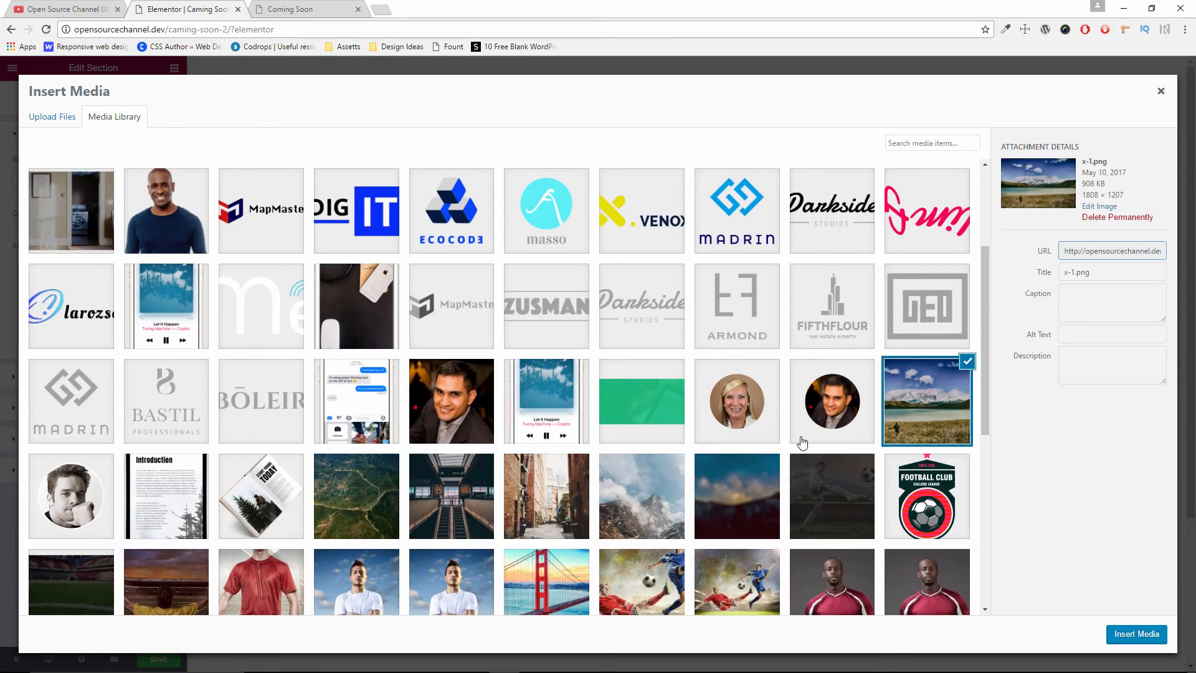
{"action": "left_click", "coordinate": [622, 517]}
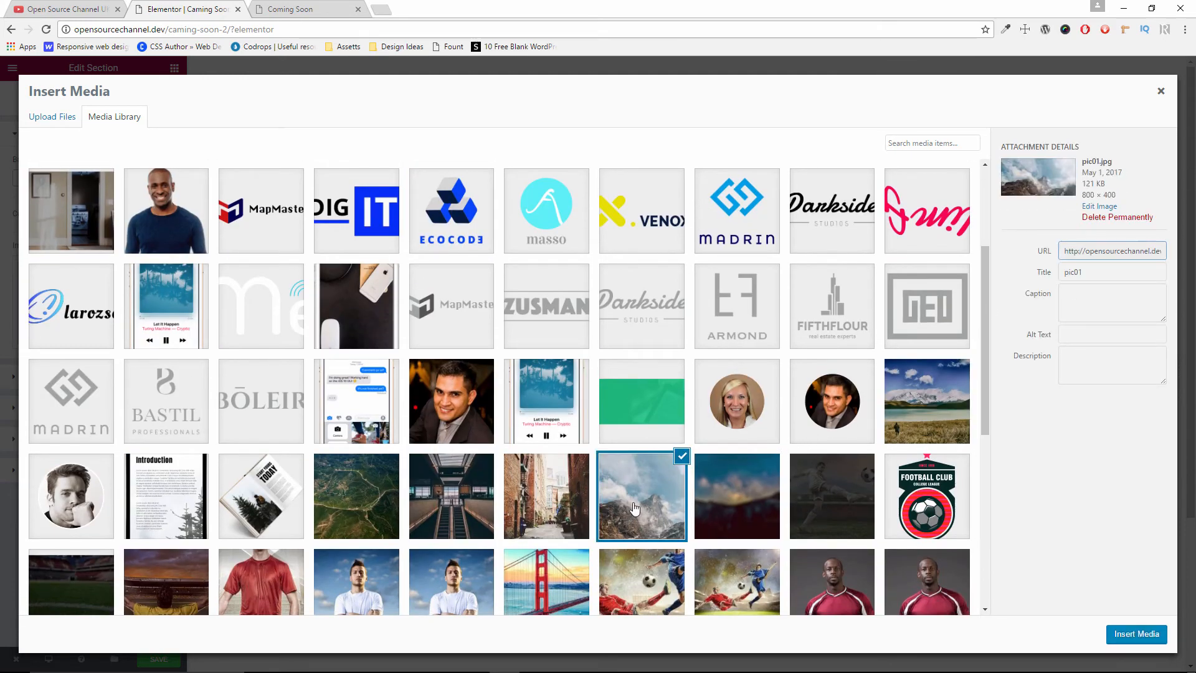
{"action": "left_click", "coordinate": [550, 507]}
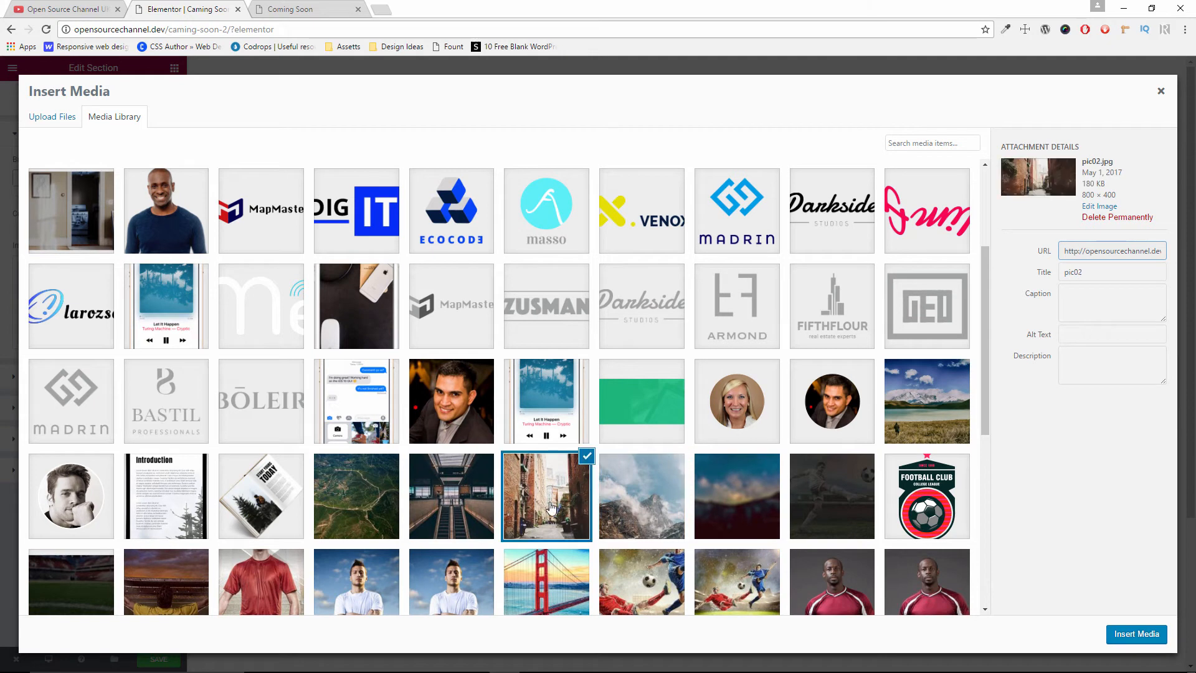
{"action": "left_click", "coordinate": [356, 497]}
{"action": "left_click", "coordinate": [132, 586]}
{"action": "left_click", "coordinate": [73, 588]}
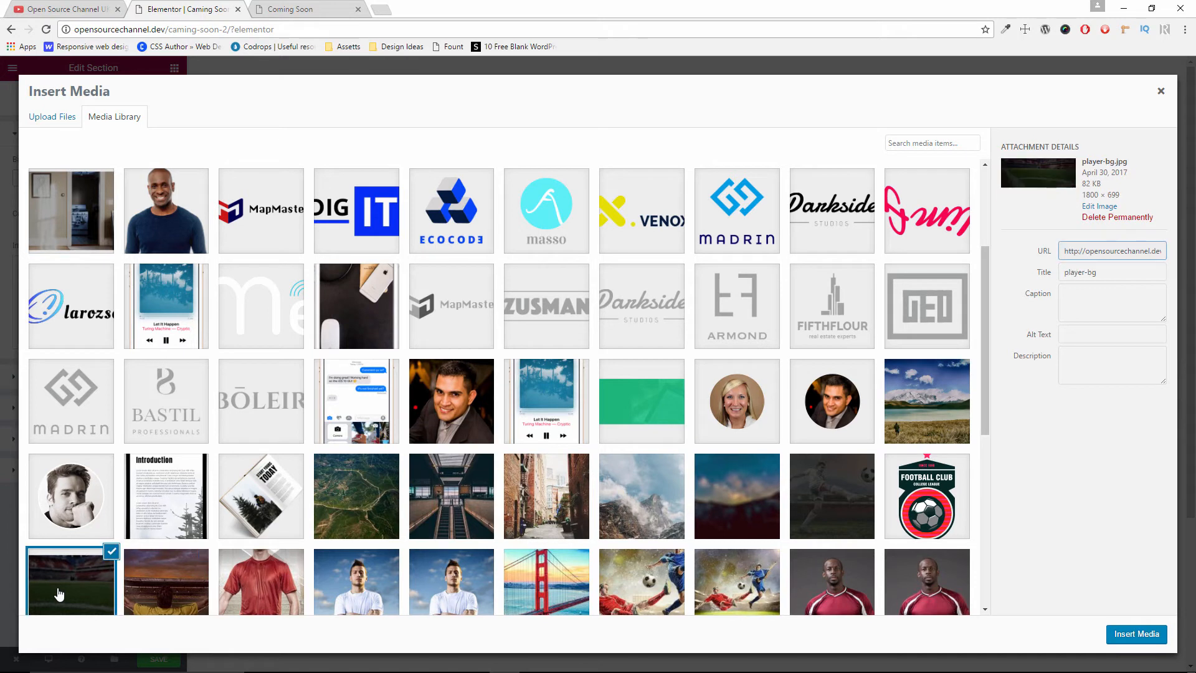
{"action": "scroll", "coordinate": [81, 517], "scroll_direction": "up", "scroll_amount": 3}
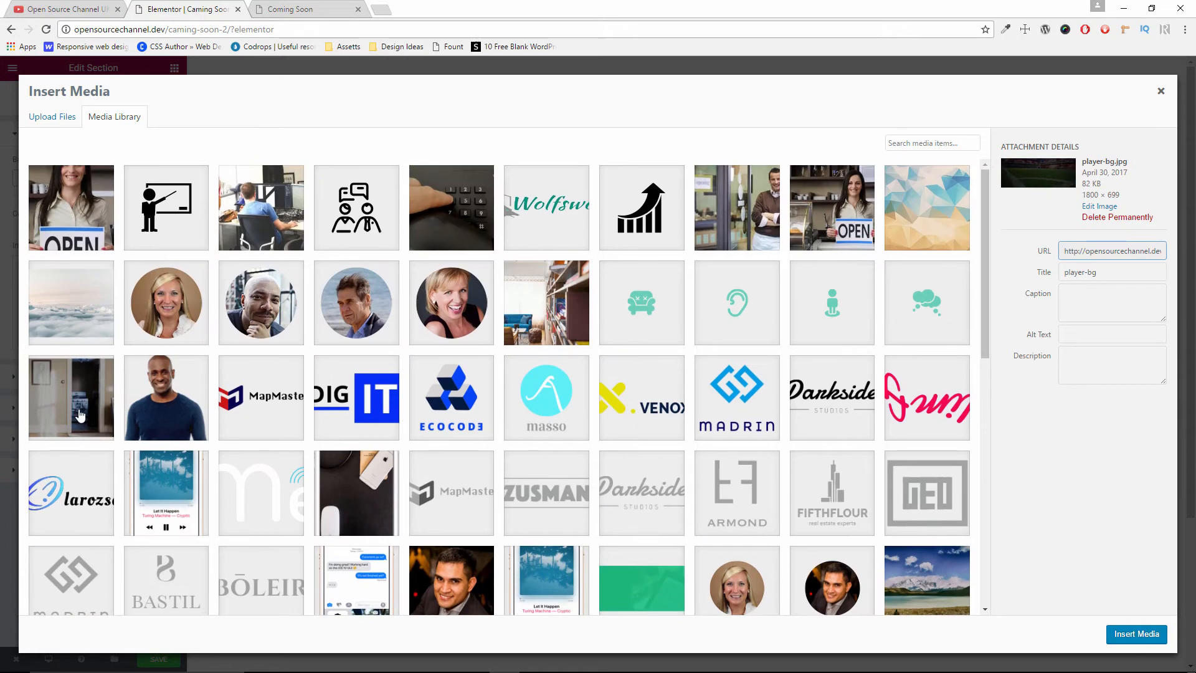
{"action": "left_click", "coordinate": [54, 394]}
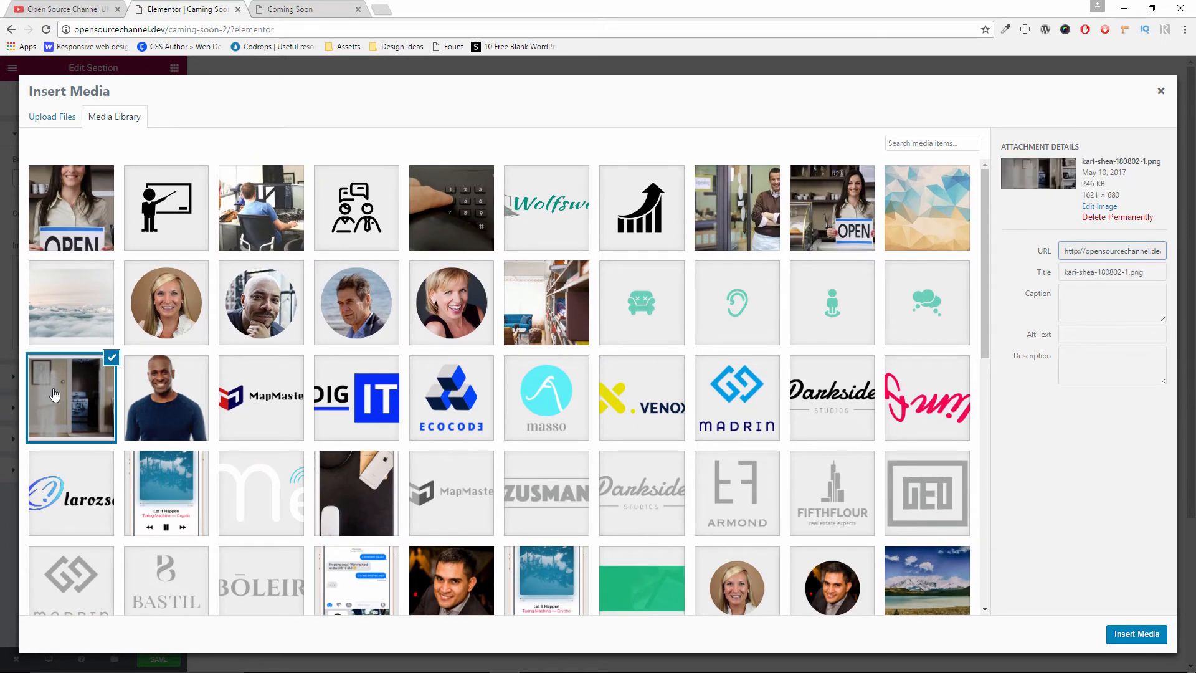
- Insert billboard_img-2.jpg, the country road under a cloudy sky, as the section's background image
{"action": "scroll", "coordinate": [549, 485], "scroll_direction": "down", "scroll_amount": 5}
{"action": "scroll", "coordinate": [549, 485], "scroll_direction": "down", "scroll_amount": 5}
{"action": "left_click", "coordinate": [542, 552]}
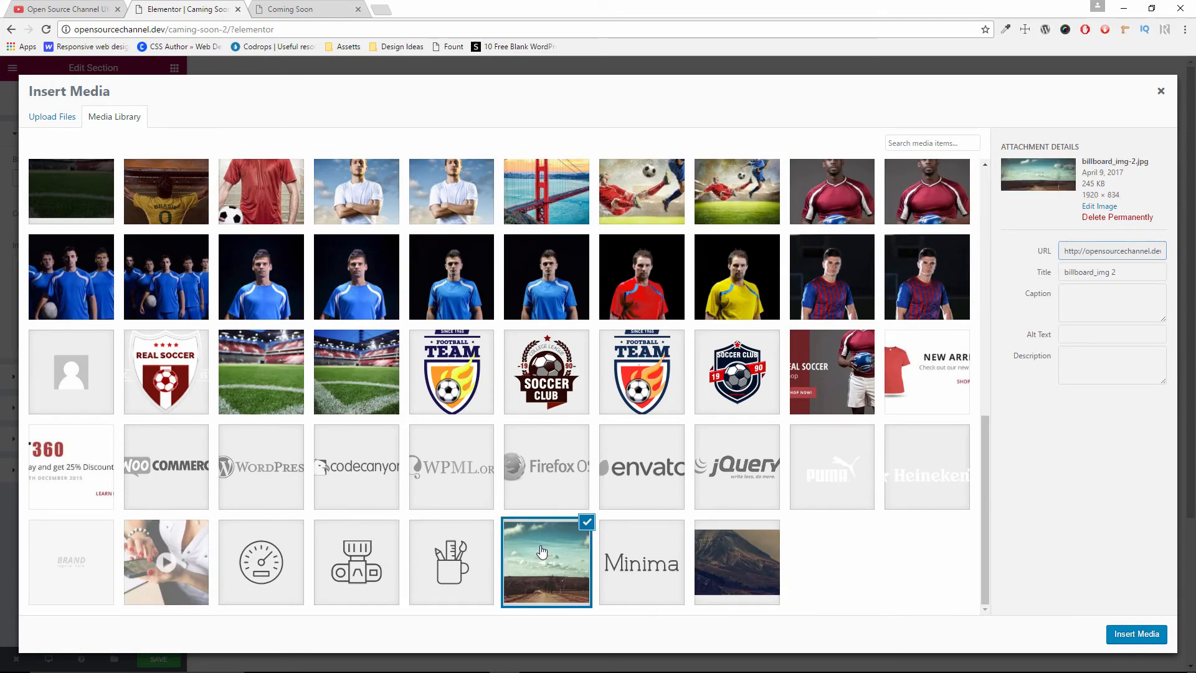
{"action": "left_click", "coordinate": [729, 577]}
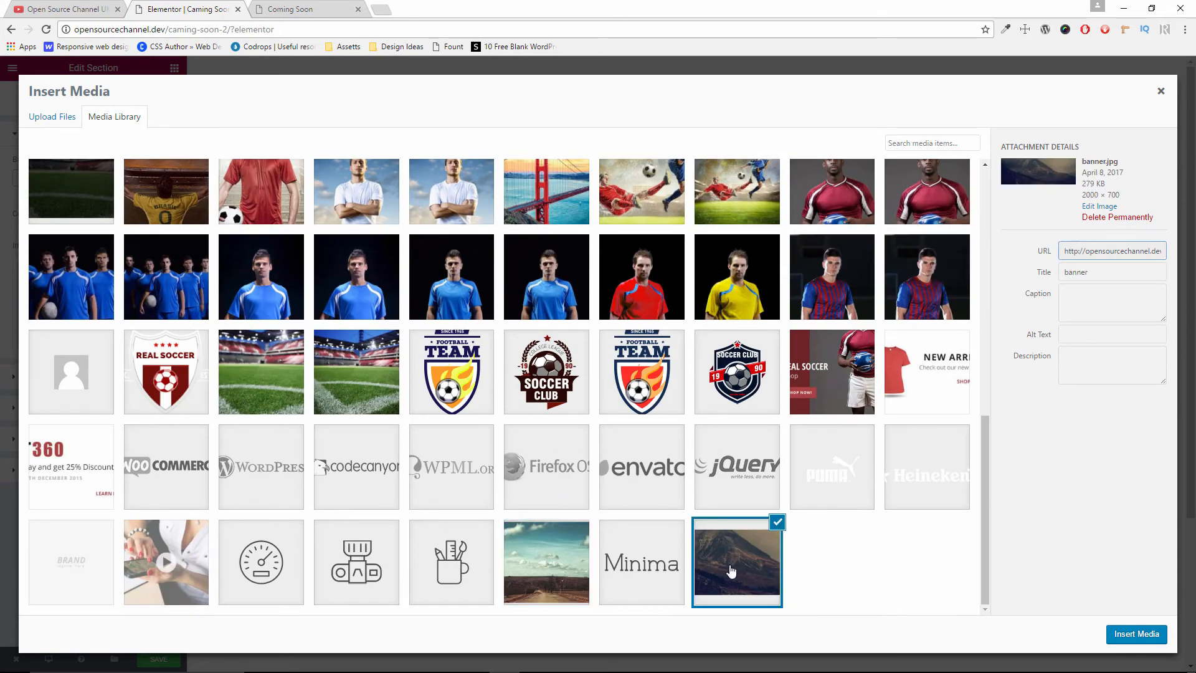
{"action": "left_click", "coordinate": [578, 574]}
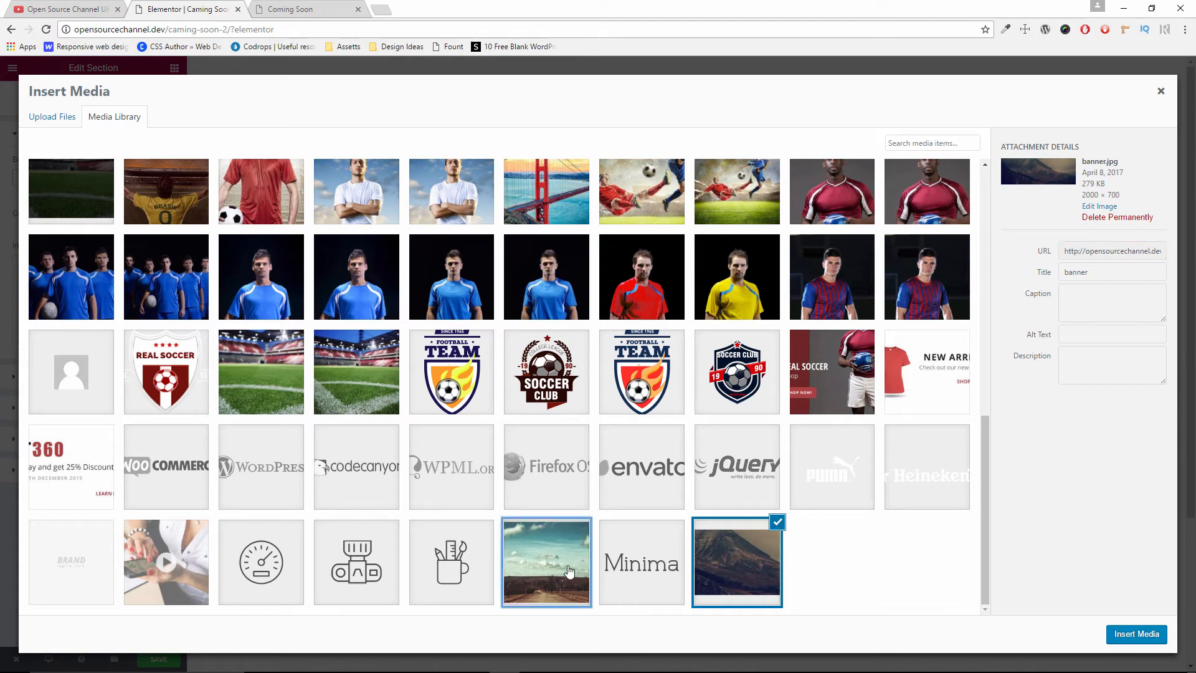
{"action": "left_click", "coordinate": [1135, 634]}
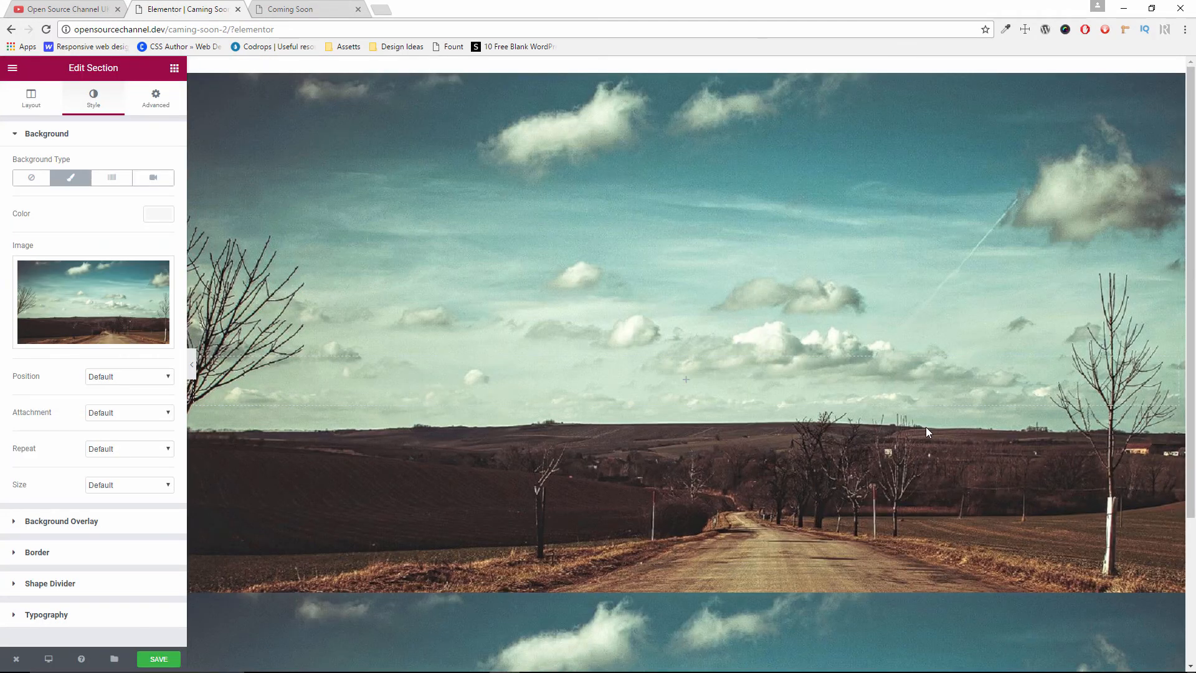
- Set the background image's position to Center Center and its repeat to No-repeat
{"action": "scroll", "coordinate": [877, 450], "scroll_direction": "down", "scroll_amount": 3}
{"action": "scroll", "coordinate": [880, 450], "scroll_direction": "up", "scroll_amount": 3}
{"action": "scroll", "coordinate": [880, 449], "scroll_direction": "down", "scroll_amount": 3}
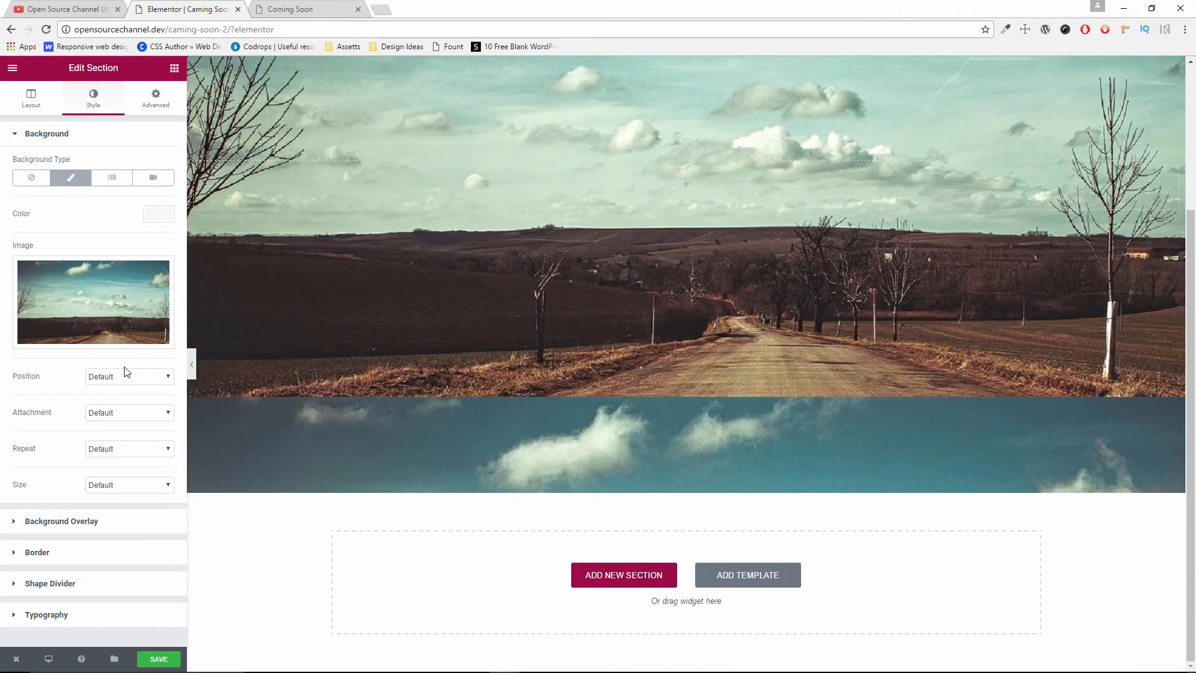
{"action": "left_click", "coordinate": [122, 377]}
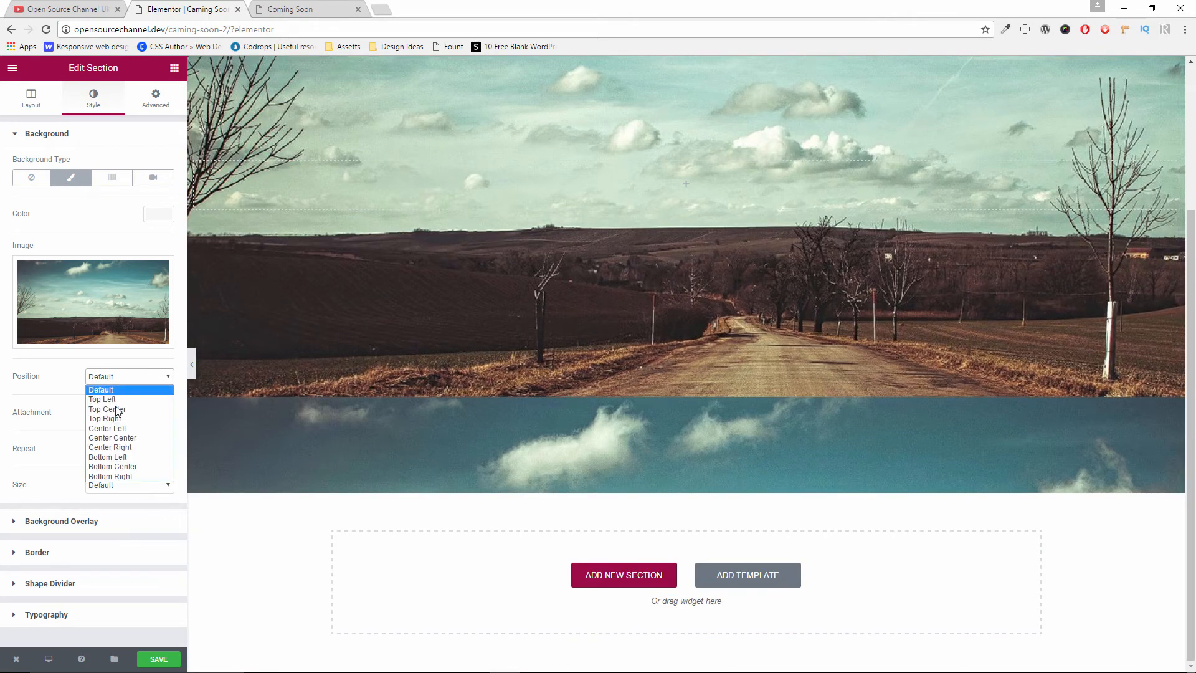
{"action": "left_click", "coordinate": [141, 438]}
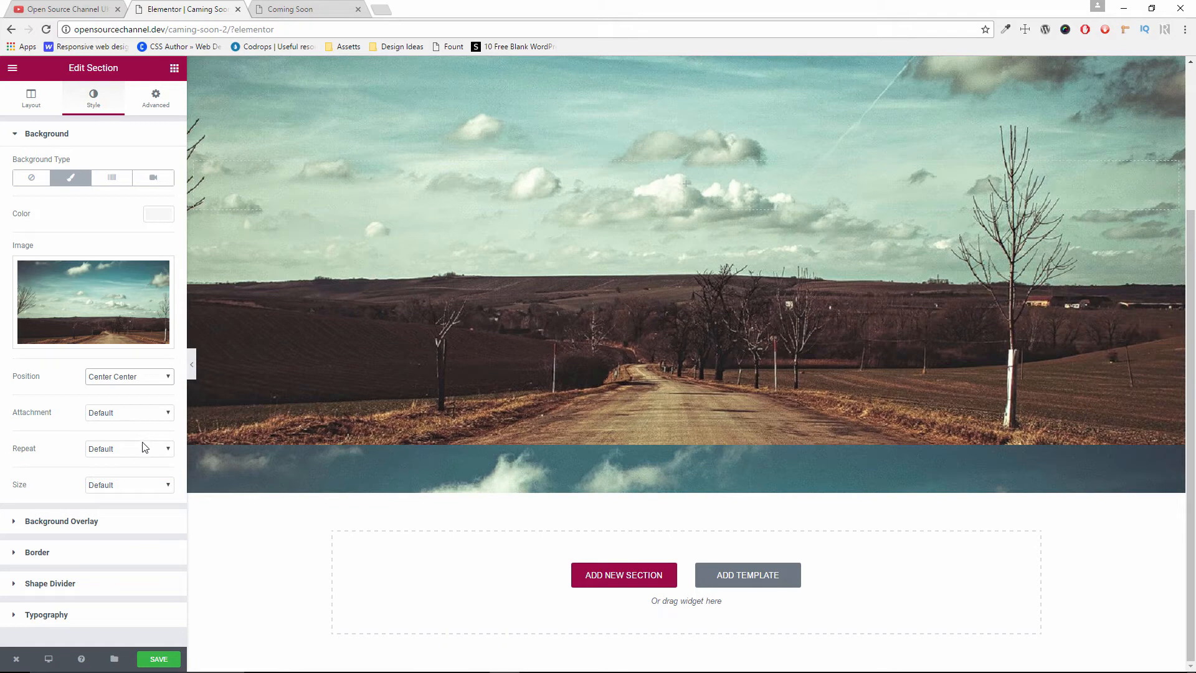
{"action": "left_click", "coordinate": [136, 450]}
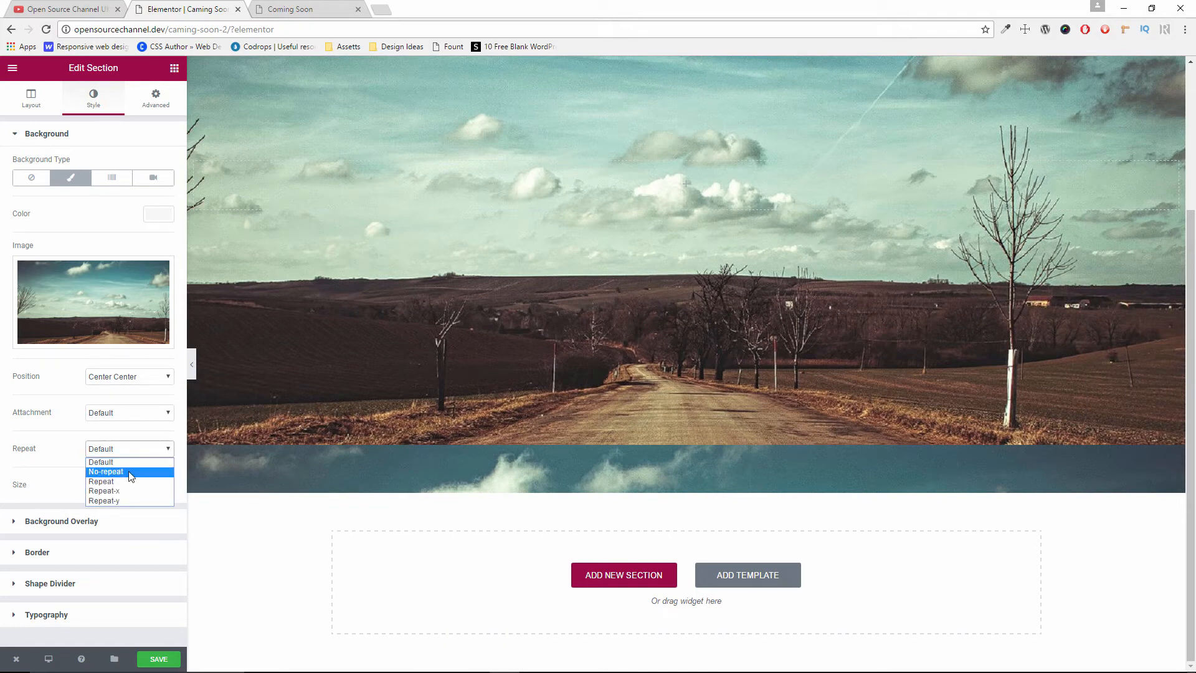
{"action": "left_click", "coordinate": [129, 474]}
- Check the background image's attachment options and set its size to Cover
{"action": "left_click", "coordinate": [145, 413]}
{"action": "left_click", "coordinate": [144, 414]}
{"action": "left_click", "coordinate": [133, 485]}
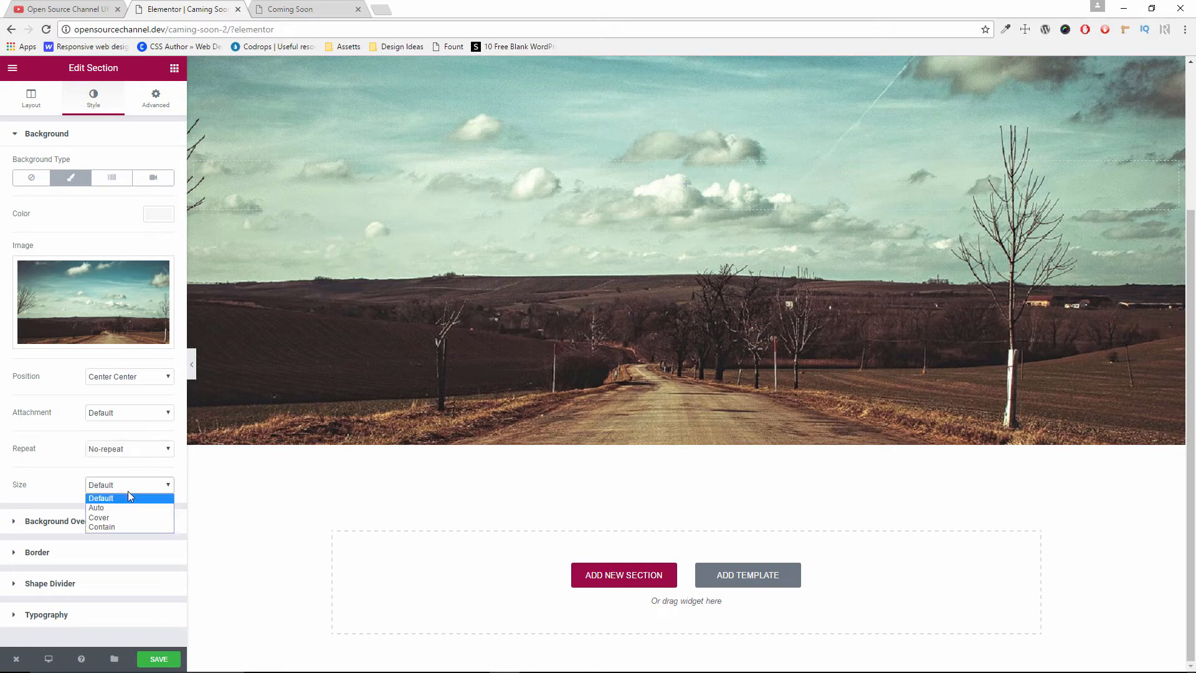
{"action": "left_click", "coordinate": [126, 521]}
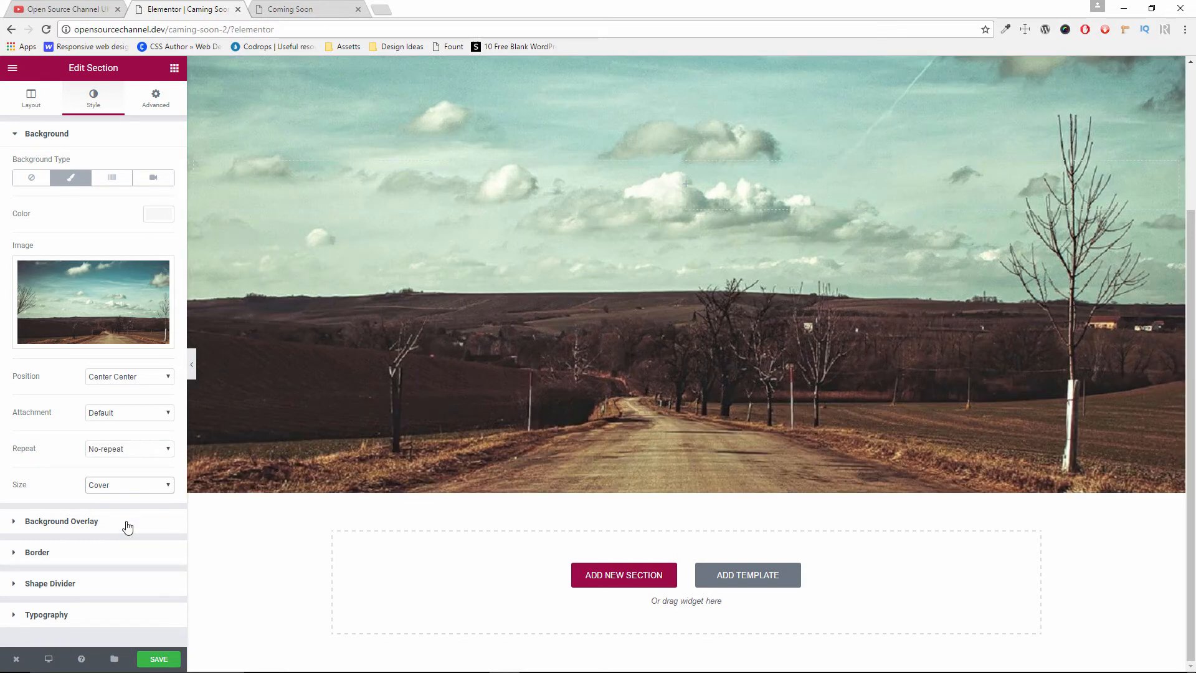
{"action": "scroll", "coordinate": [443, 368], "scroll_direction": "up", "scroll_amount": 3}
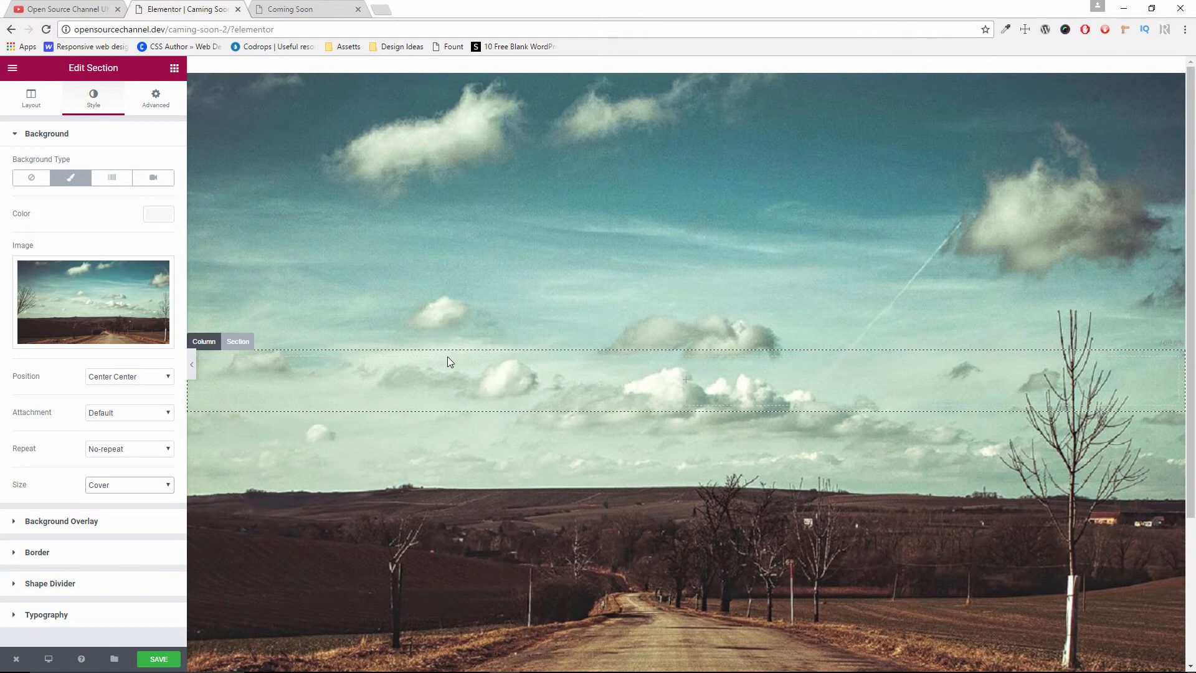
- Add a Heading widget to the section's column with the title "OSC" and align it to the center
{"action": "left_click", "coordinate": [662, 386]}
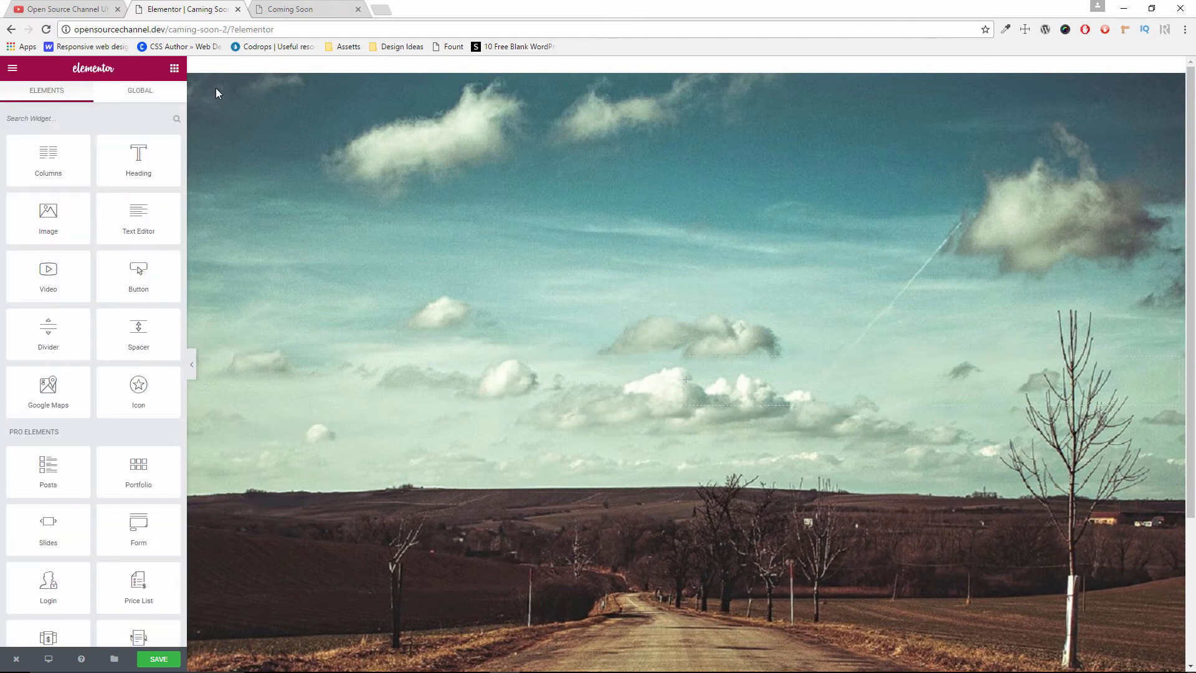
{"action": "left_click_drag", "start_coordinate": [130, 161], "coordinate": [742, 392]}
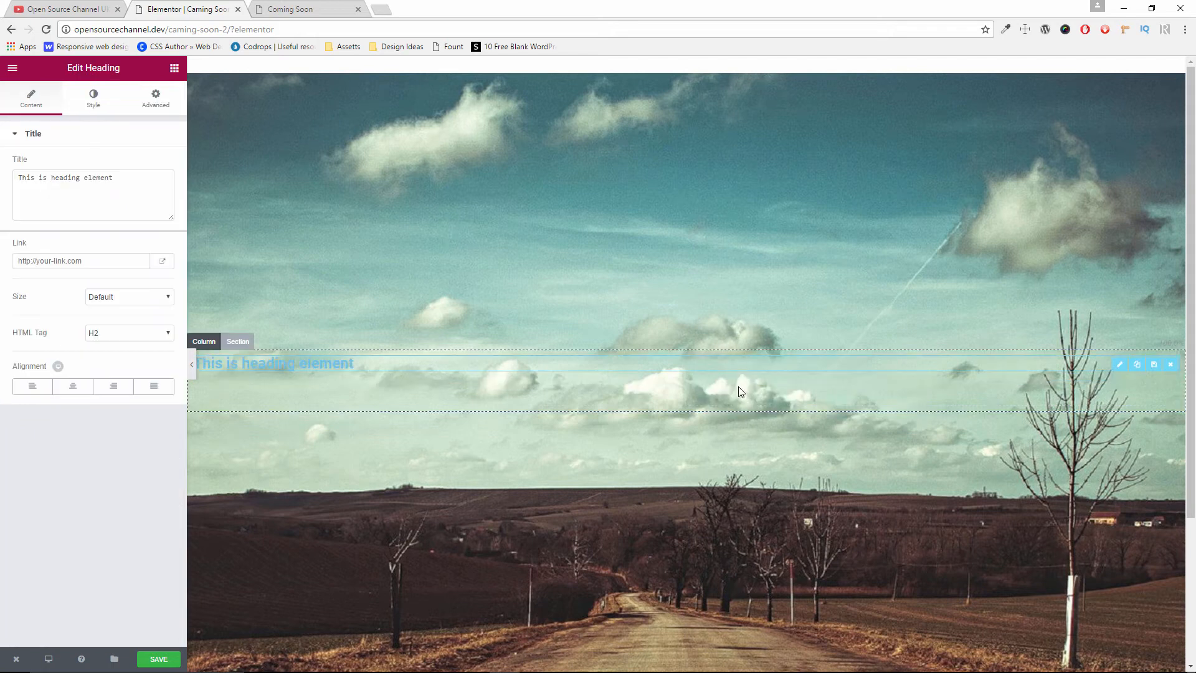
{"action": "left_click_drag", "start_coordinate": [122, 177], "coordinate": [2, 167]}
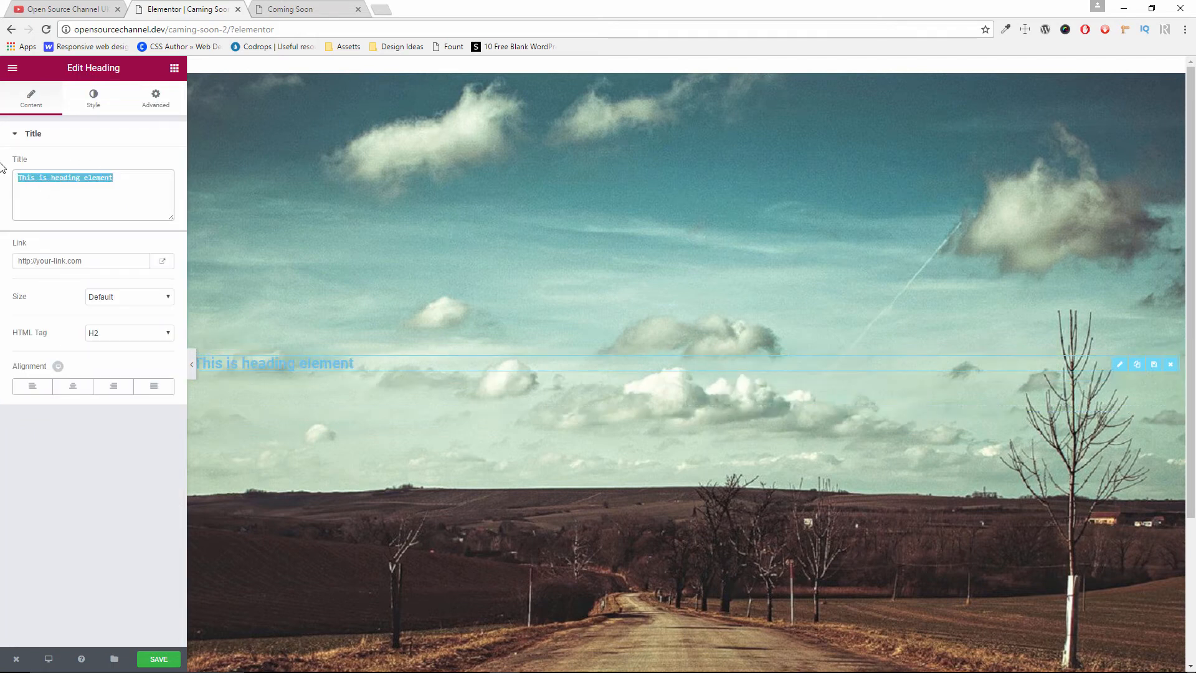
{"action": "type", "text": "OSC"}
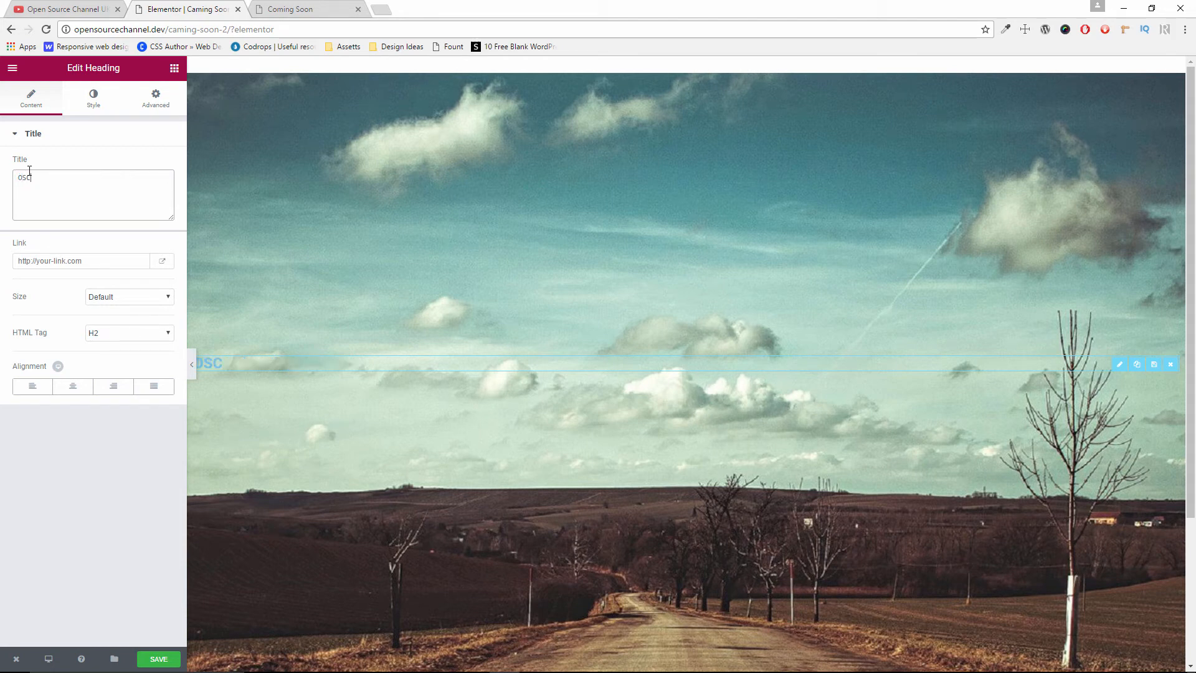
{"action": "left_click", "coordinate": [74, 387]}
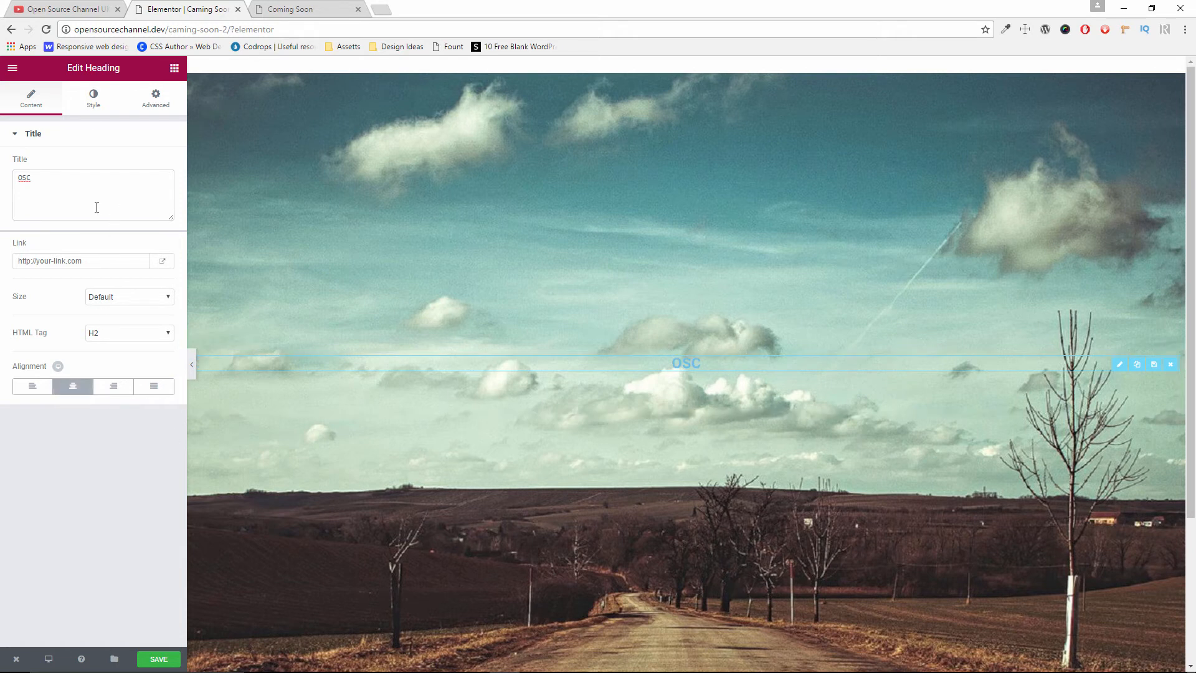
- Set the OSC heading's text color to white (#ffffff)
{"action": "left_click", "coordinate": [96, 100]}
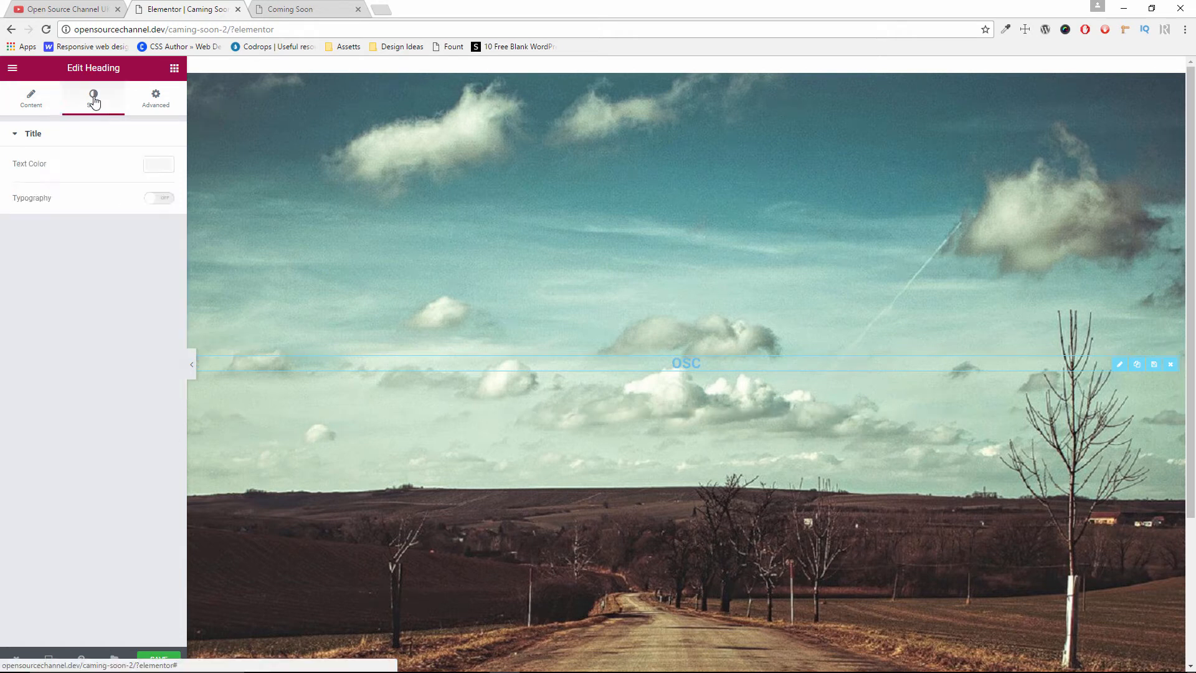
{"action": "left_click", "coordinate": [158, 165]}
{"action": "left_click", "coordinate": [128, 310]}
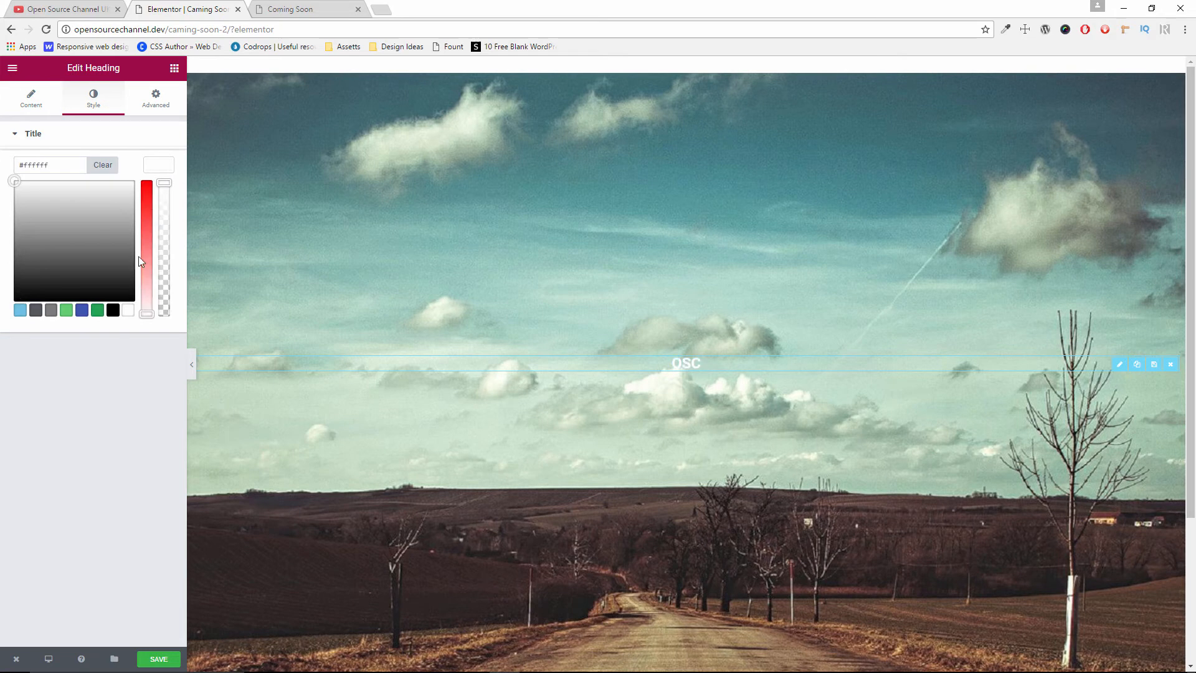
{"action": "left_click", "coordinate": [157, 166]}
- Check the OSC font on the finished page and set the new OSC heading's custom typography size to 100 px
{"action": "left_click", "coordinate": [157, 199]}
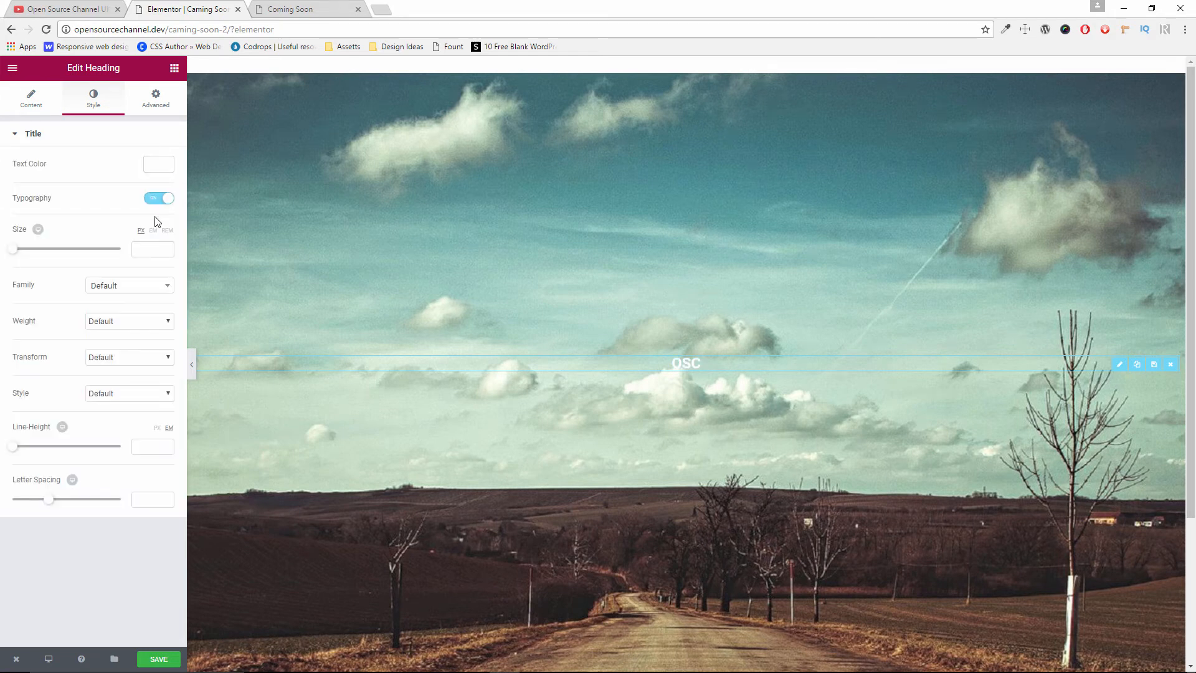
{"action": "left_click", "coordinate": [282, 7]}
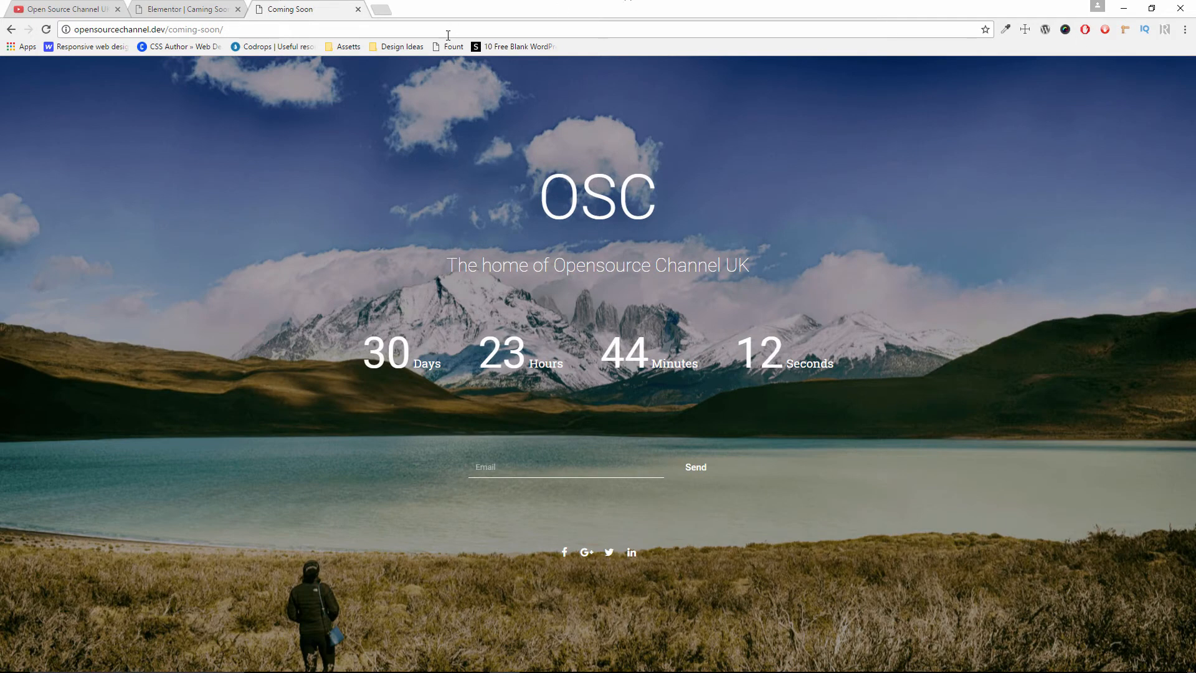
{"action": "left_click", "coordinate": [570, 201]}
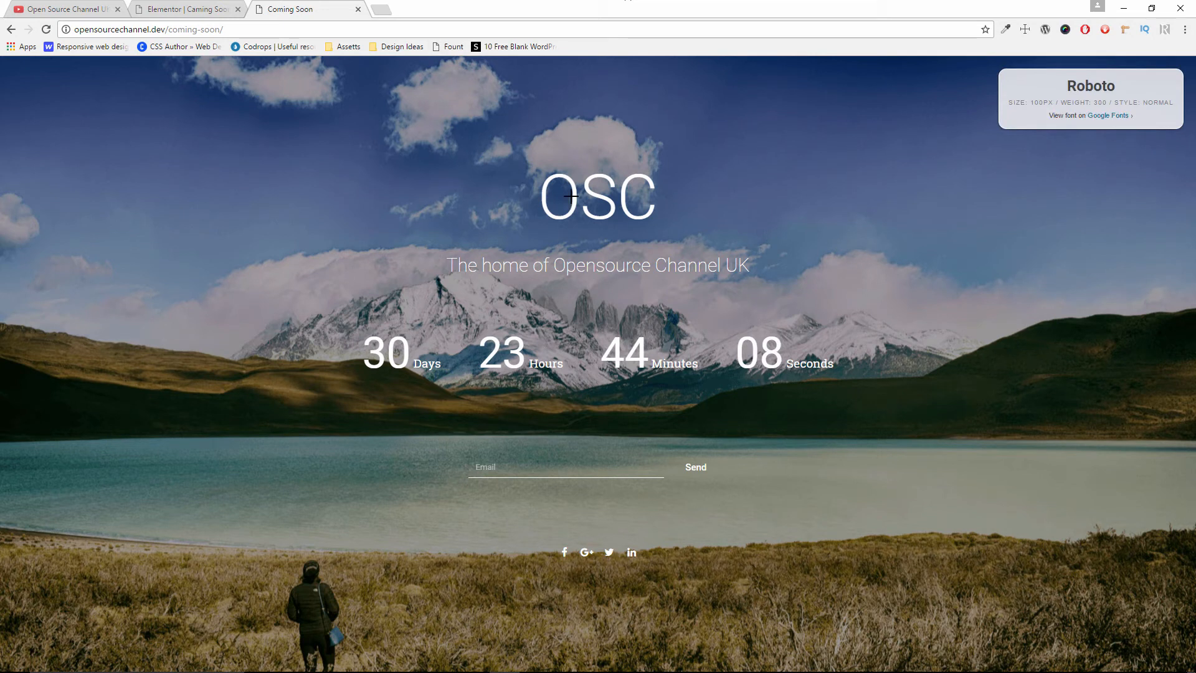
{"action": "key", "text": "ctrl+Tab"}
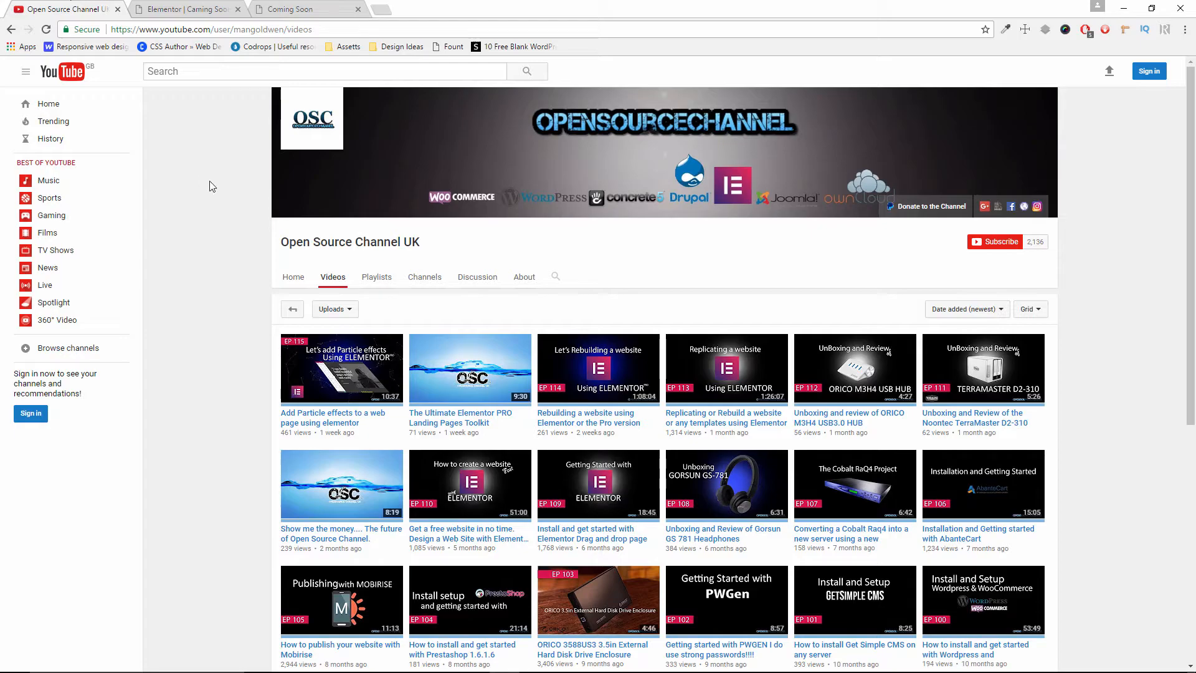
{"action": "key", "text": "ctrl+Tab"}
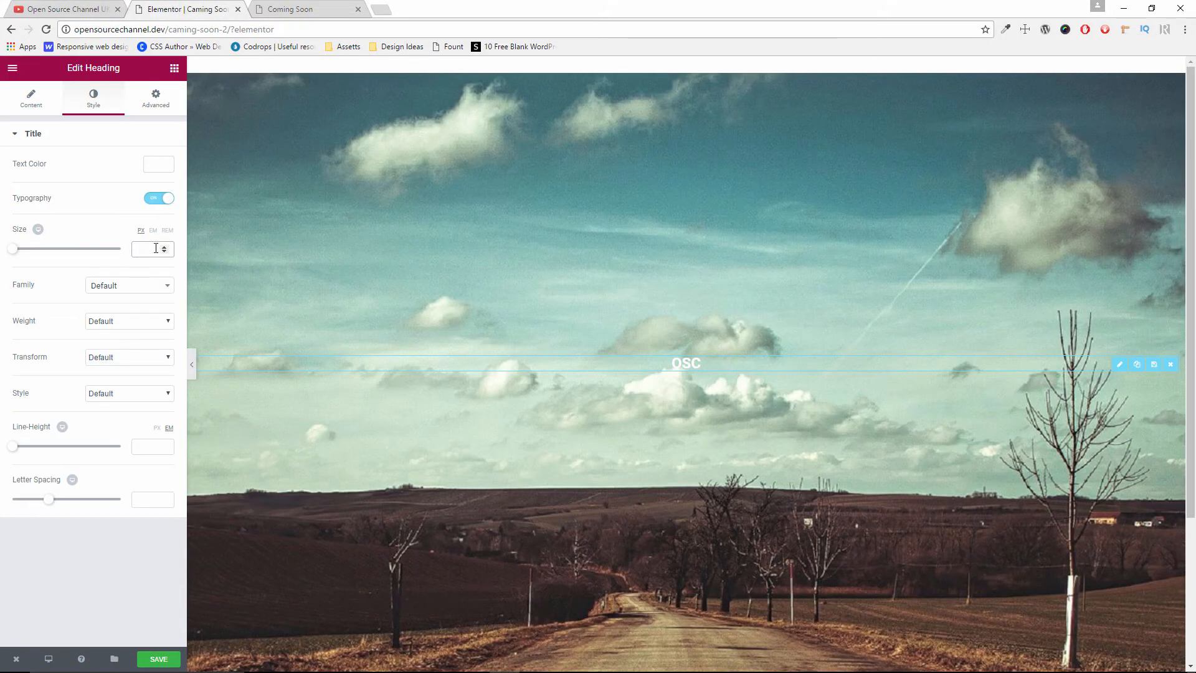
{"action": "type", "text": "100"}
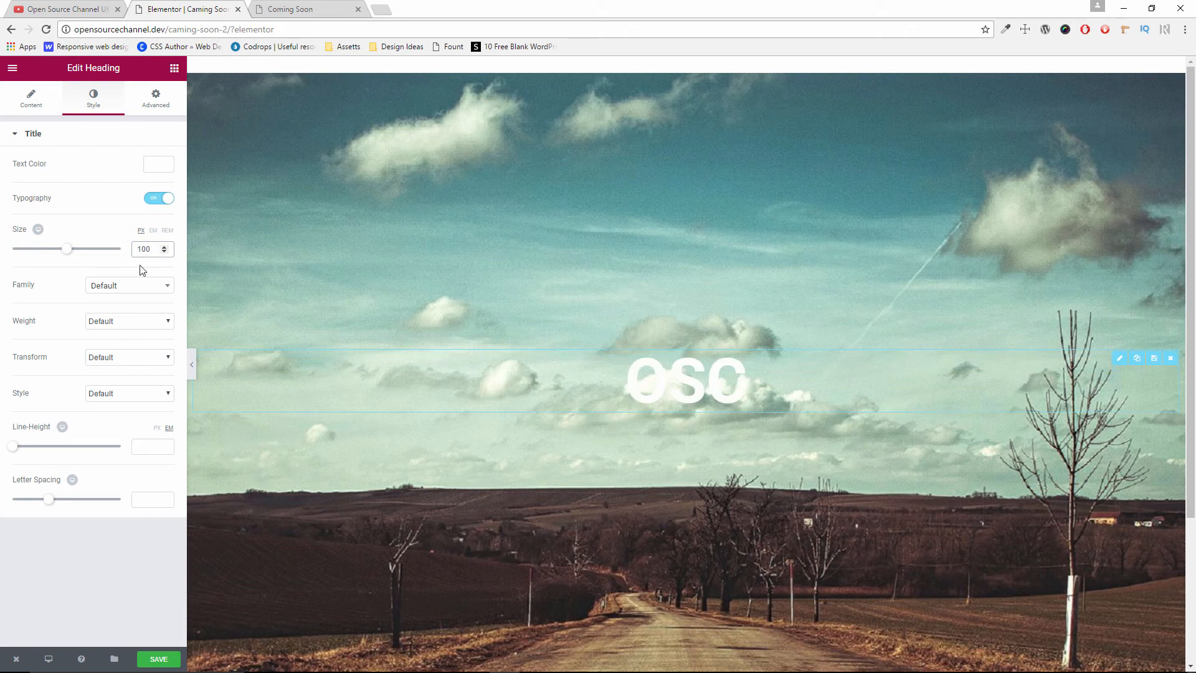
- Set the OSC heading's font family to Roboto
{"action": "left_click", "coordinate": [122, 287]}
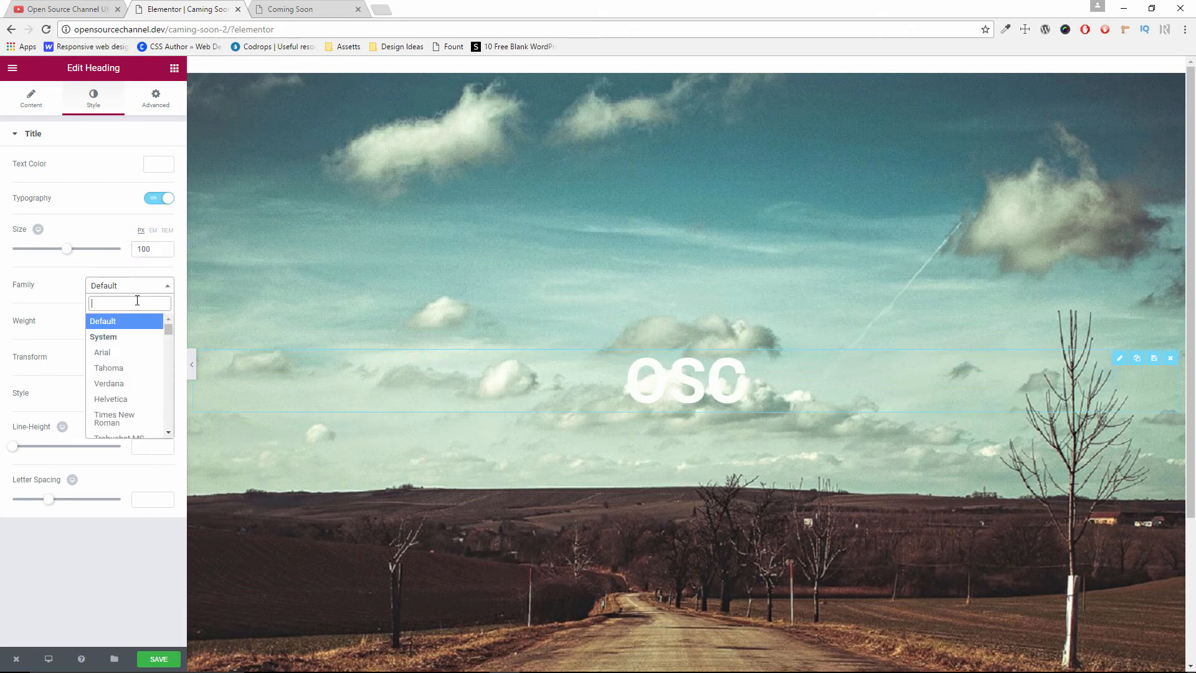
{"action": "type", "text": "roboto"}
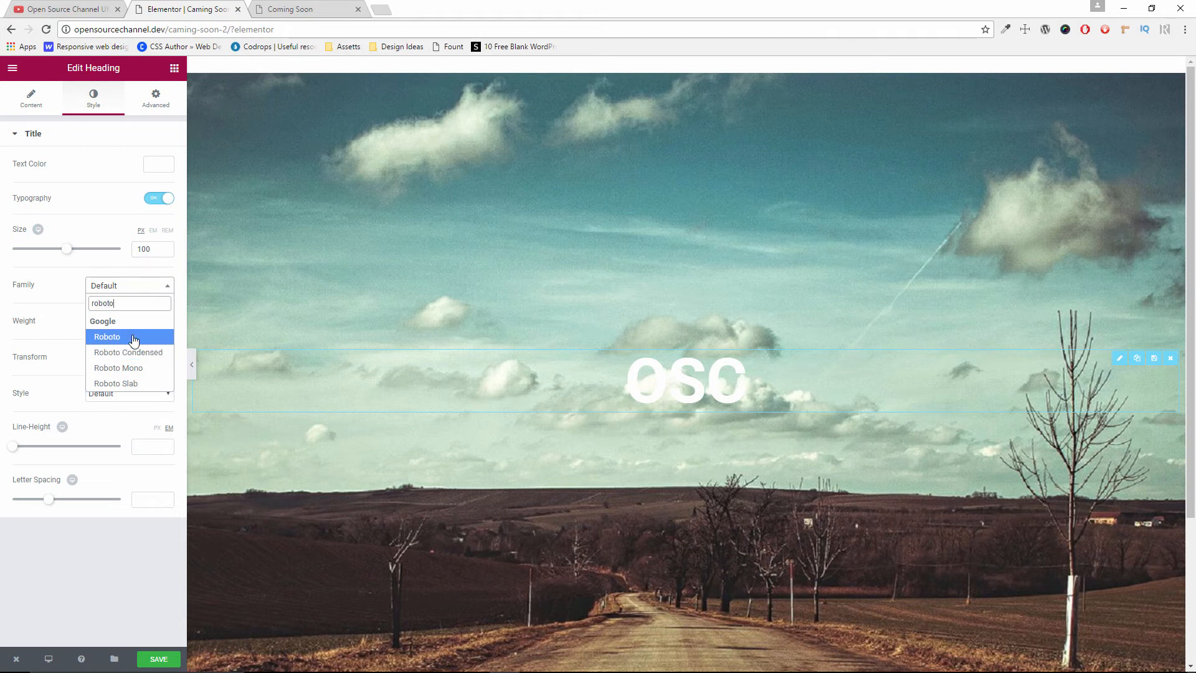
{"action": "left_click", "coordinate": [133, 339]}
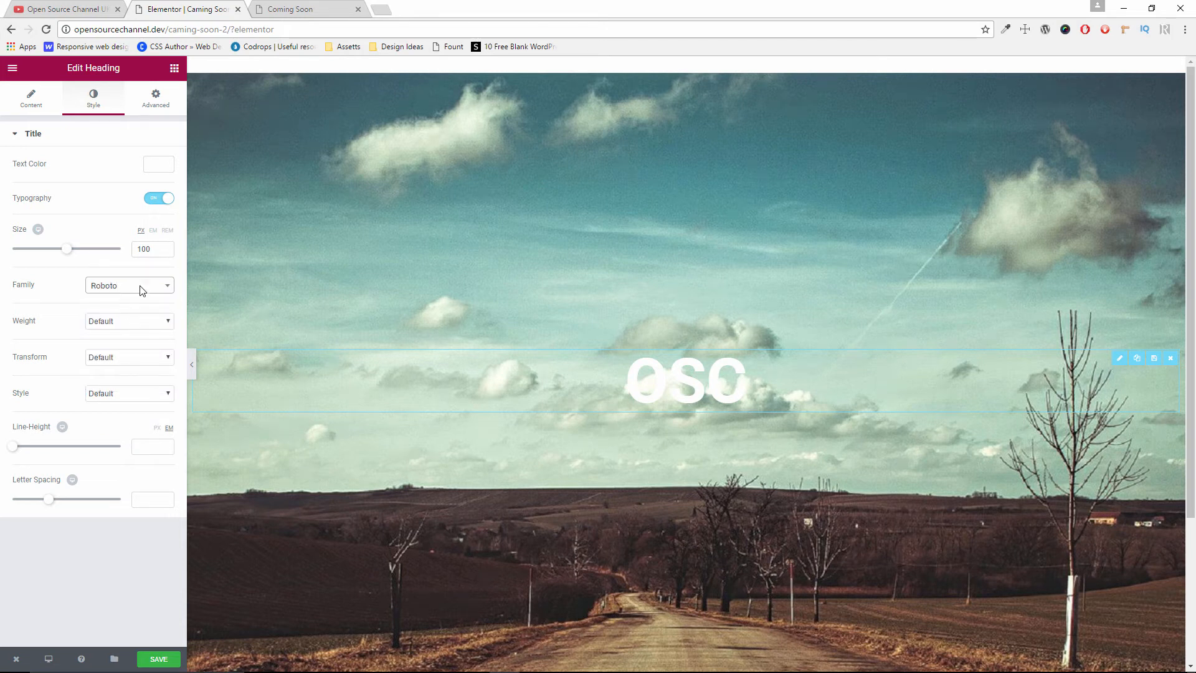
- Recheck the finished page's OSC font details and set the new OSC heading's weight to 300 and style to Normal
{"action": "left_click", "coordinate": [291, 4]}
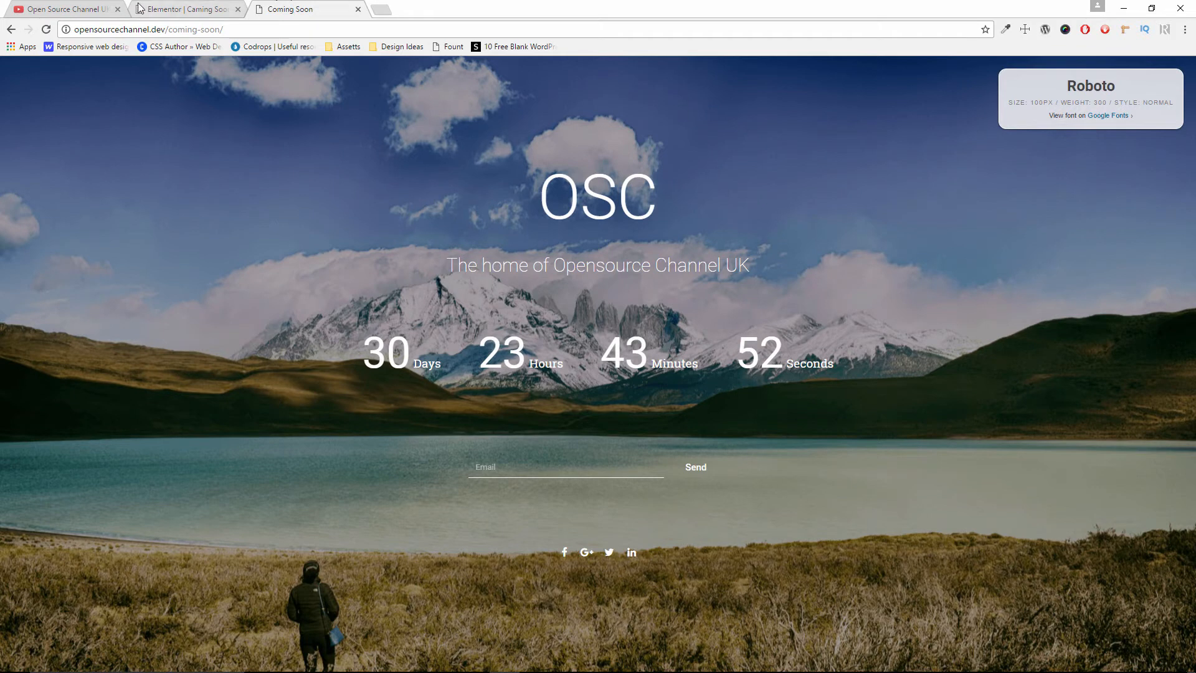
{"action": "left_click", "coordinate": [194, 9]}
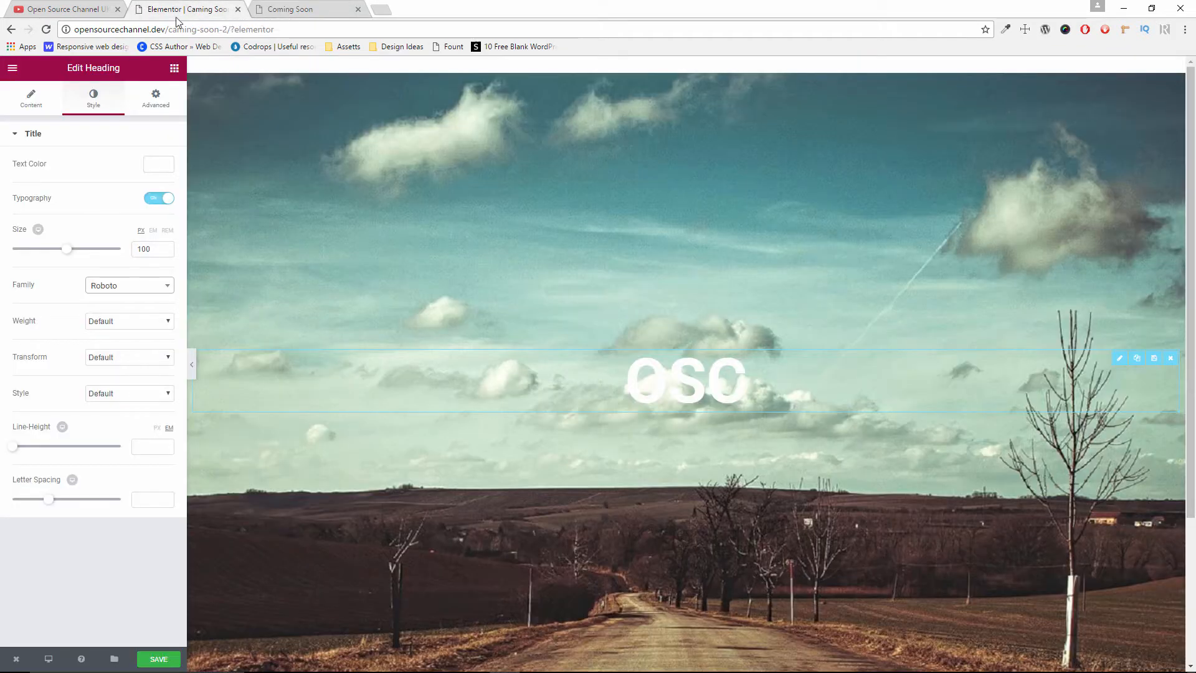
{"action": "left_click", "coordinate": [112, 321]}
{"action": "left_click", "coordinate": [115, 355]}
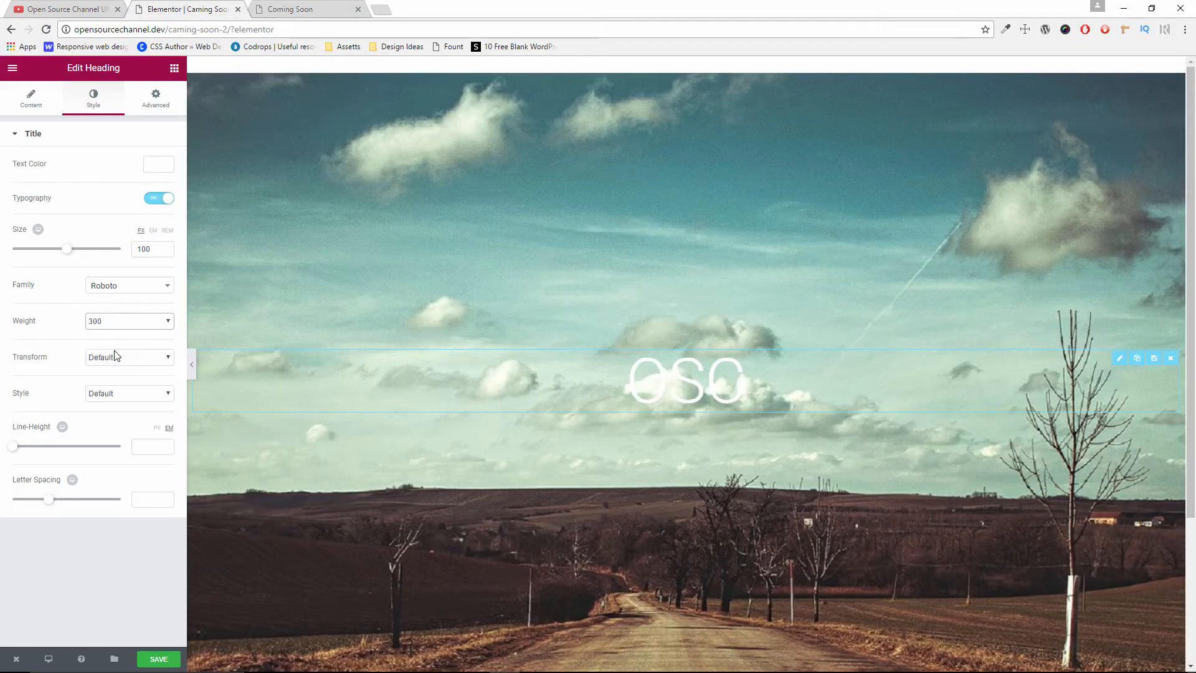
{"action": "left_click", "coordinate": [117, 397]}
{"action": "left_click", "coordinate": [106, 420]}
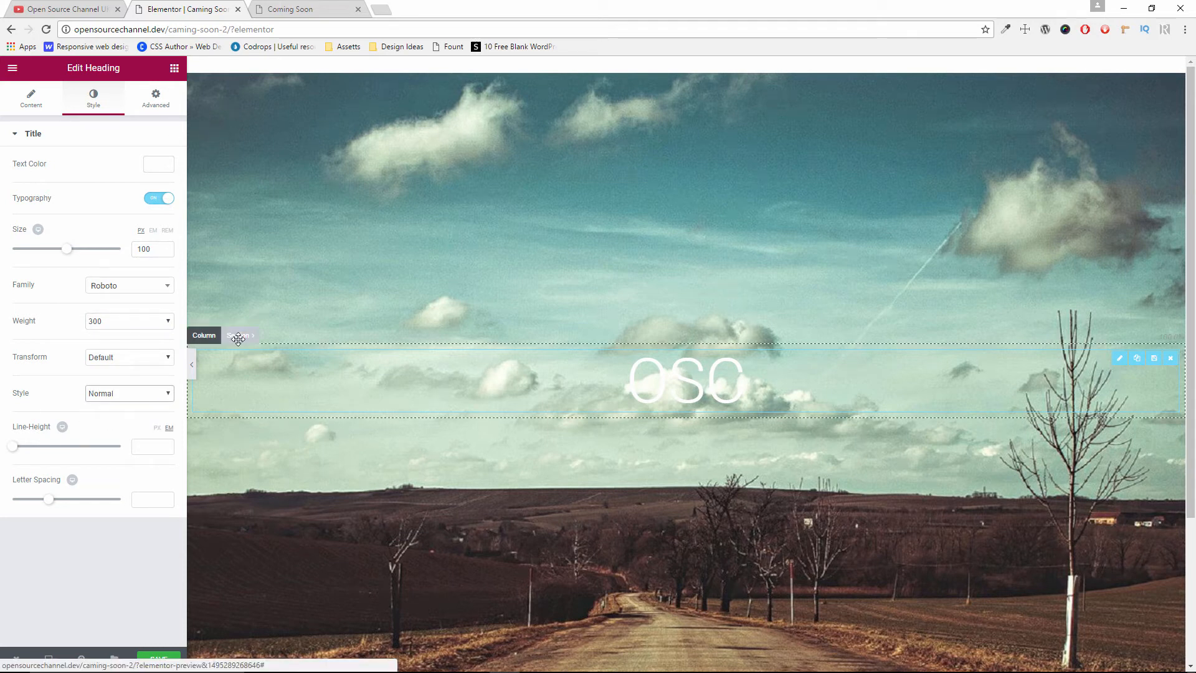
- Give the section a classic background overlay in half-transparent black, rgba(0,0,0,0.5)
{"action": "left_click", "coordinate": [239, 337]}
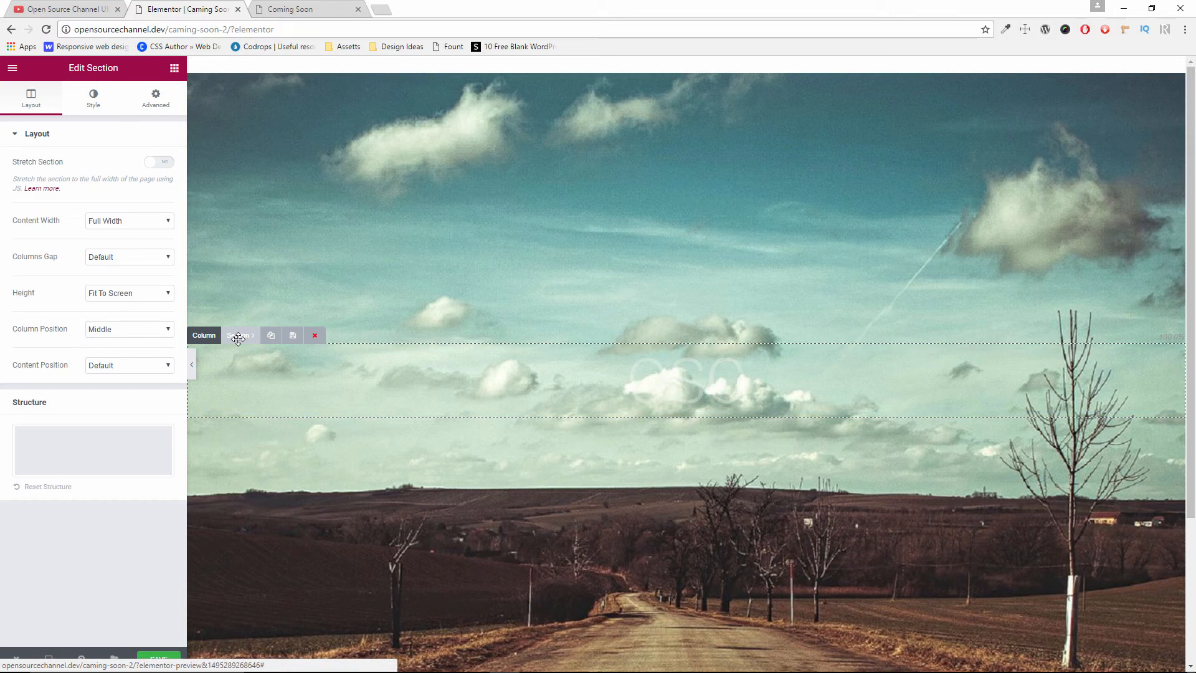
{"action": "left_click", "coordinate": [99, 99]}
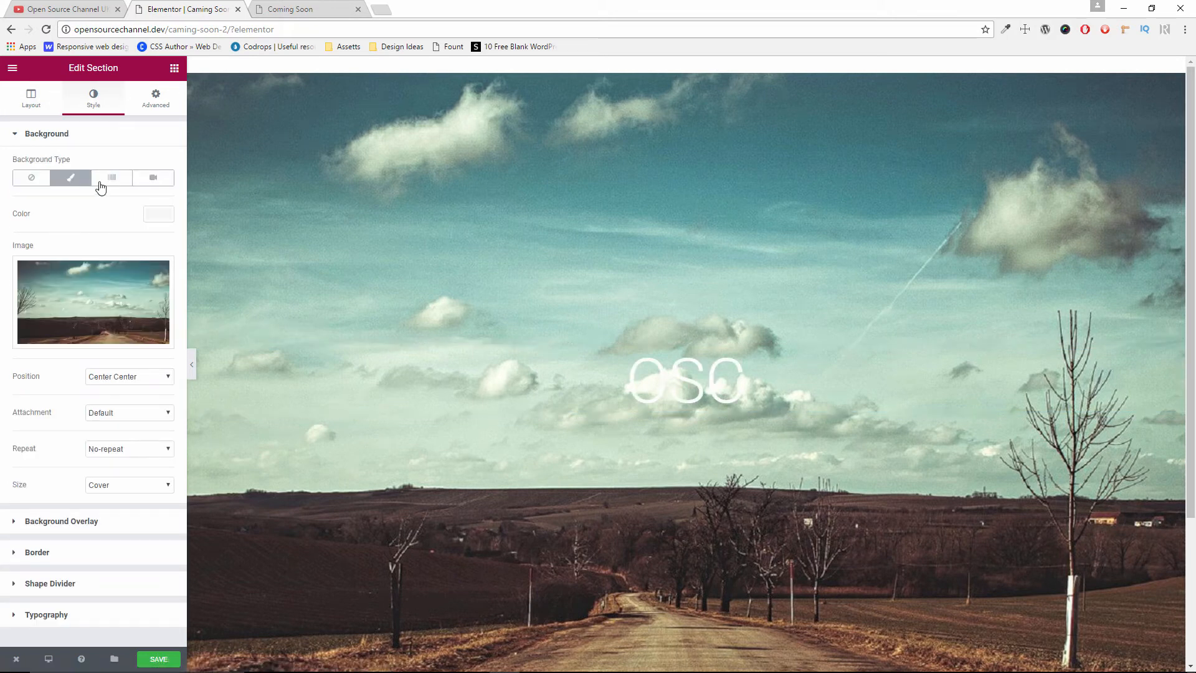
{"action": "left_click", "coordinate": [88, 521]}
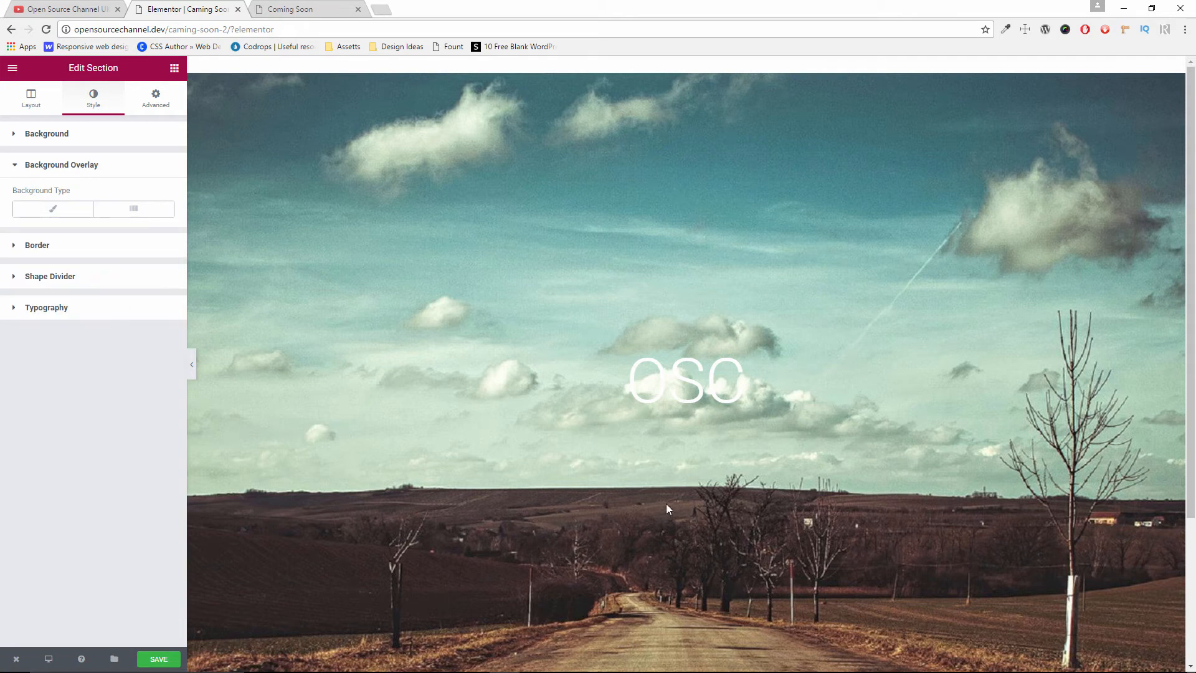
{"action": "left_click", "coordinate": [64, 212]}
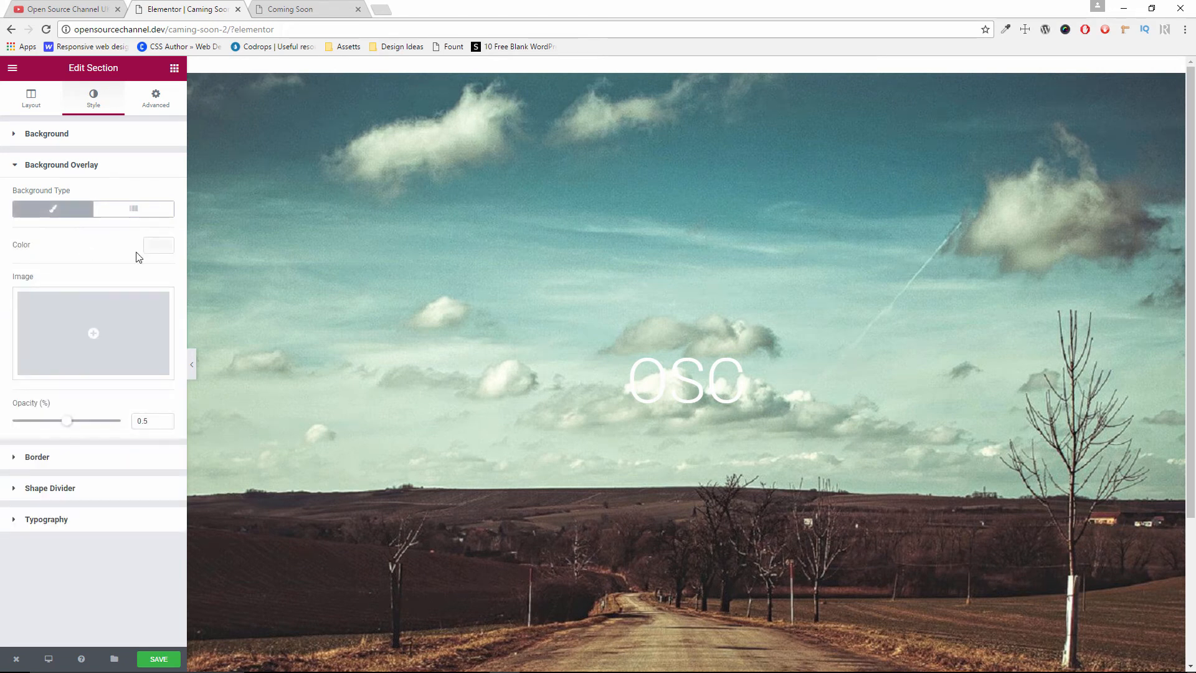
{"action": "left_click", "coordinate": [160, 247]}
{"action": "left_click", "coordinate": [112, 389]}
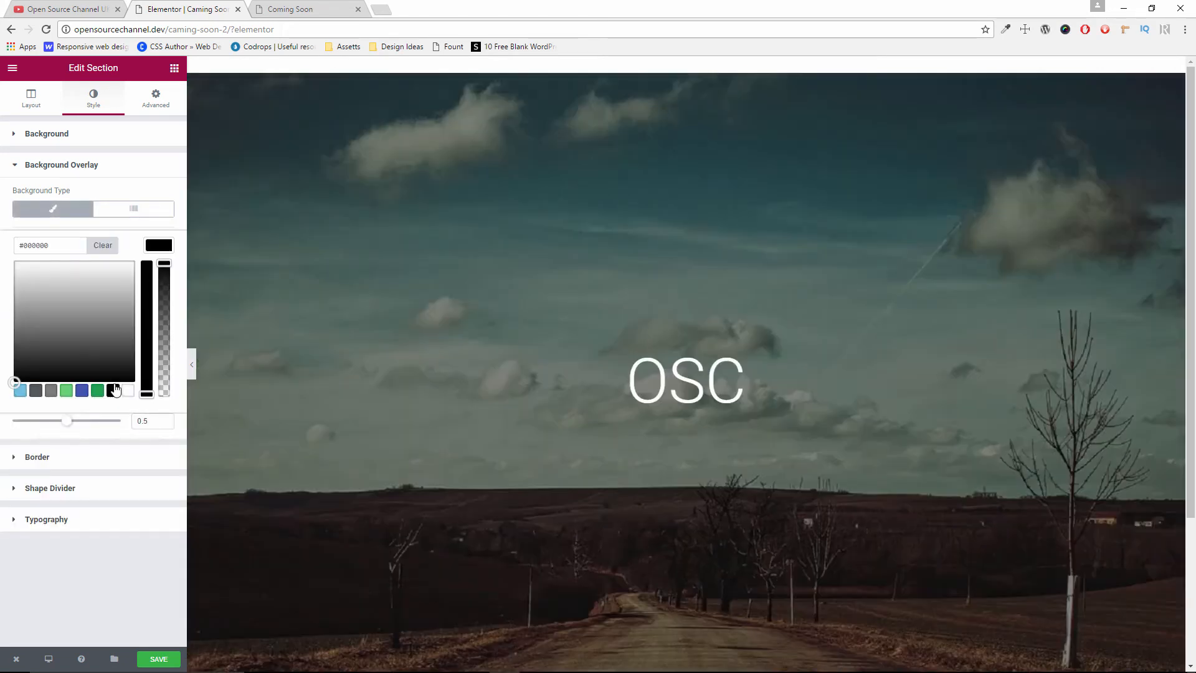
{"action": "left_click_drag", "start_coordinate": [165, 267], "coordinate": [168, 332]}
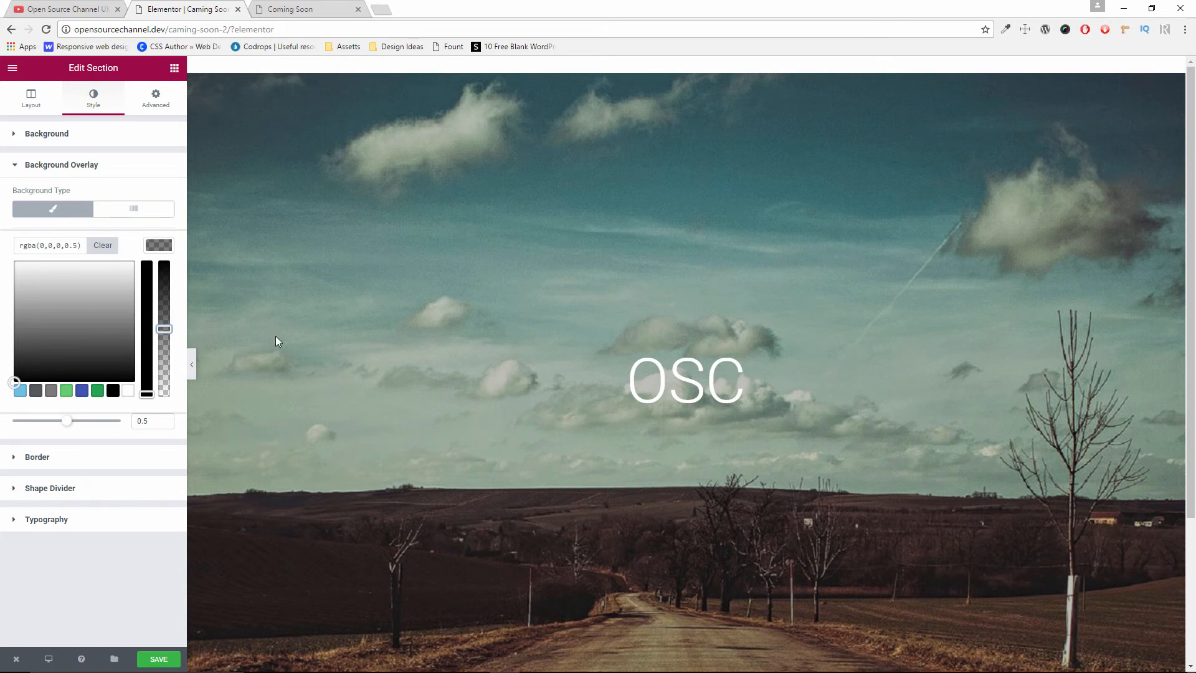
{"action": "scroll", "coordinate": [339, 372], "scroll_direction": "down", "scroll_amount": 3}
{"action": "scroll", "coordinate": [687, 352], "scroll_direction": "up", "scroll_amount": 3}
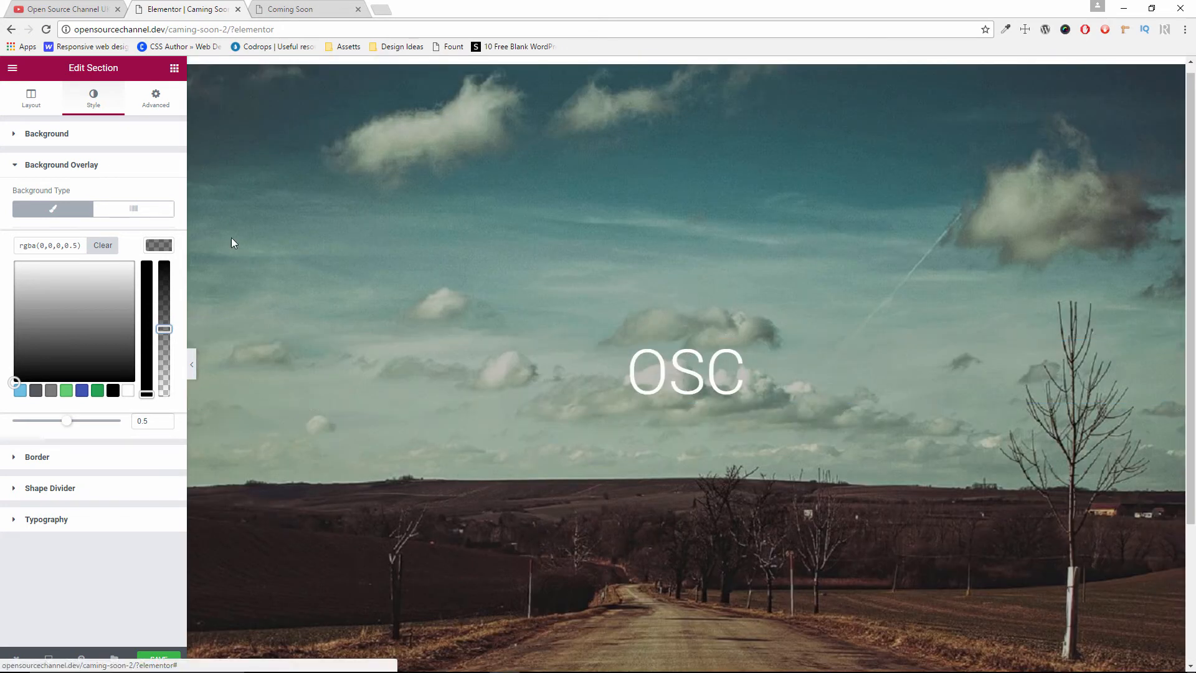
- Add a centered Heading widget below OSC with the tagline copied from the finished page, "The home of Opensource Channel UK"
{"action": "left_click", "coordinate": [175, 70]}
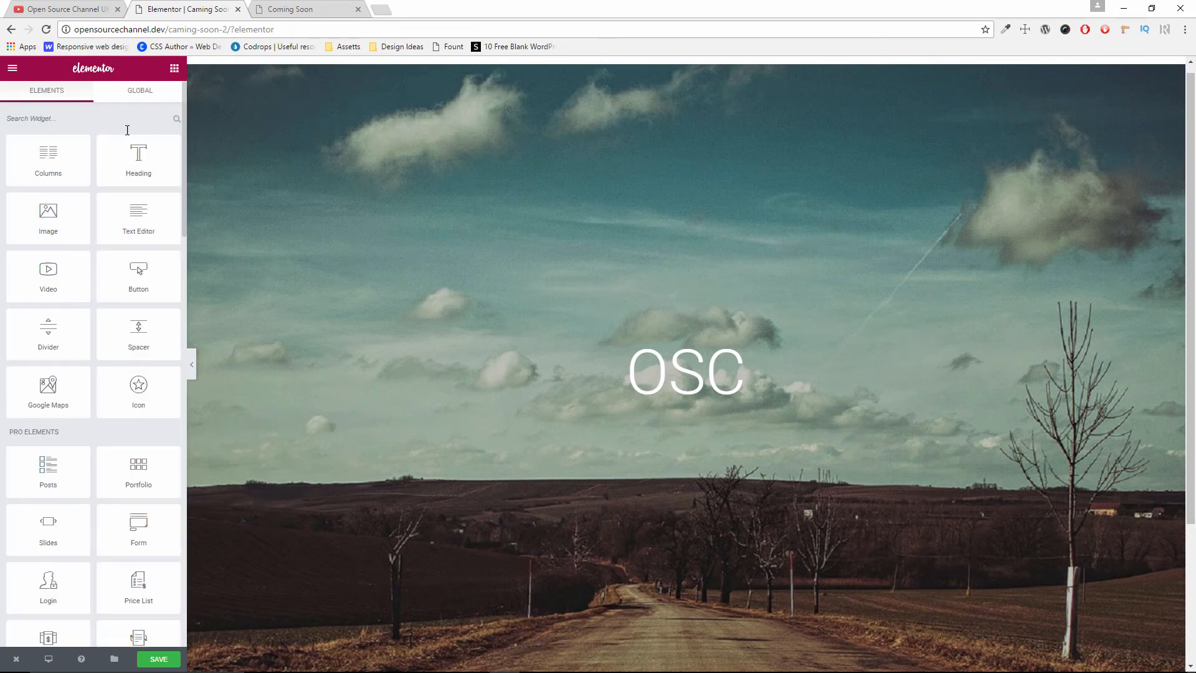
{"action": "left_click_drag", "start_coordinate": [135, 163], "coordinate": [616, 388]}
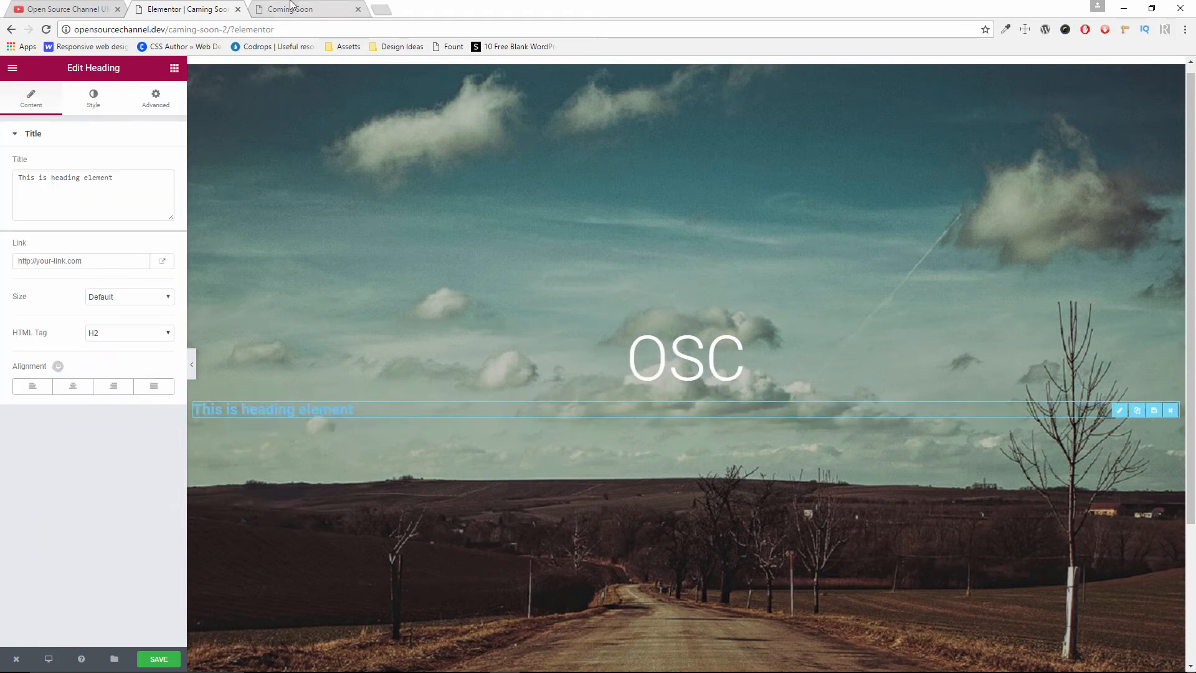
{"action": "left_click", "coordinate": [291, 8]}
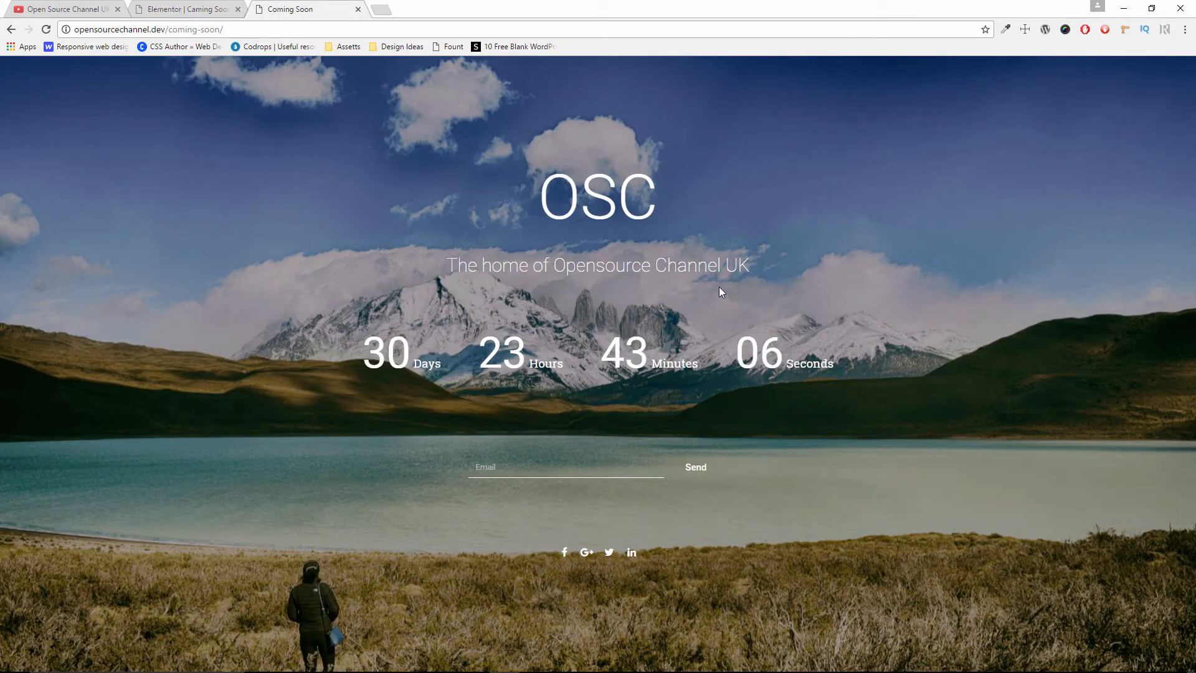
{"action": "left_click_drag", "start_coordinate": [760, 268], "coordinate": [445, 271]}
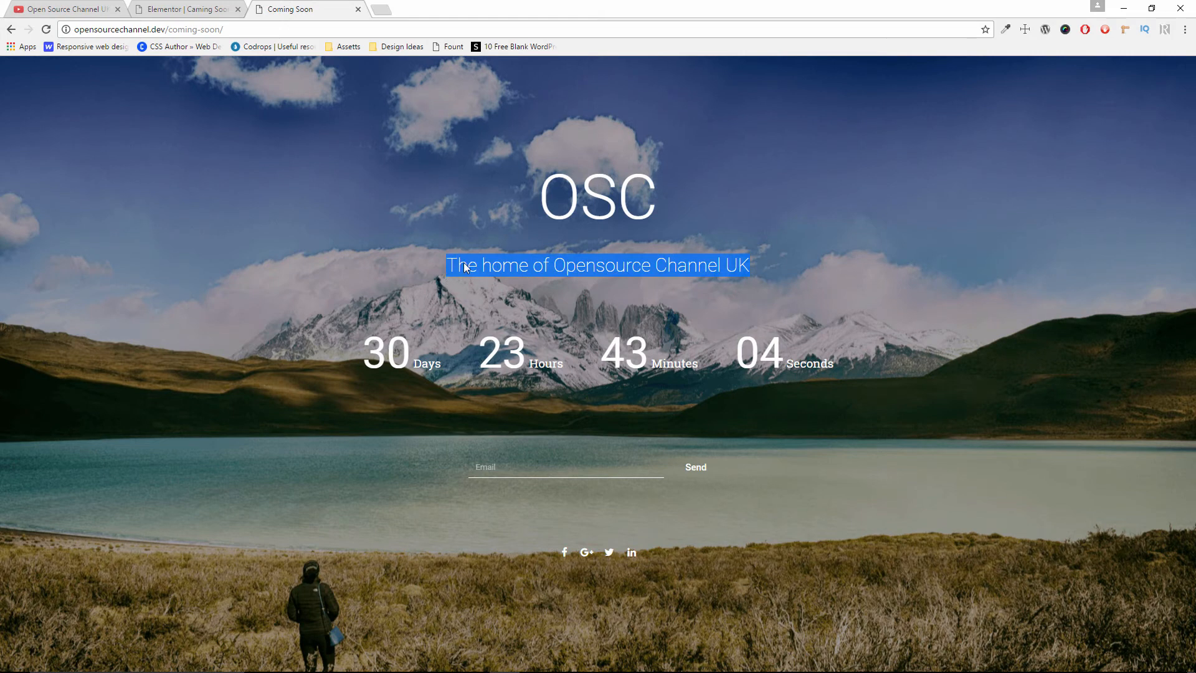
{"action": "right_click", "coordinate": [454, 257]}
{"action": "left_click", "coordinate": [486, 269]}
{"action": "left_click", "coordinate": [163, 10]}
{"action": "left_click_drag", "start_coordinate": [131, 179], "coordinate": [2, 176]}
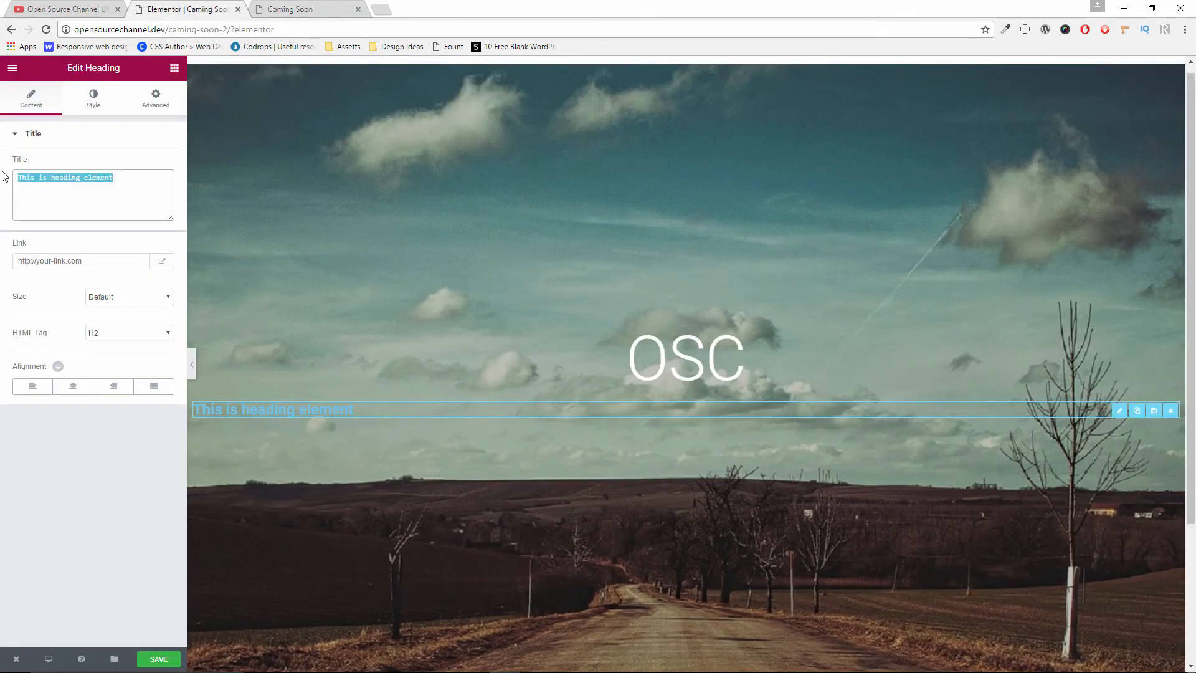
{"action": "key", "text": "ctrl+v"}
{"action": "left_click", "coordinate": [72, 388]}
- Set the tagline heading's text color to white (#ffffff)
{"action": "left_click", "coordinate": [95, 103]}
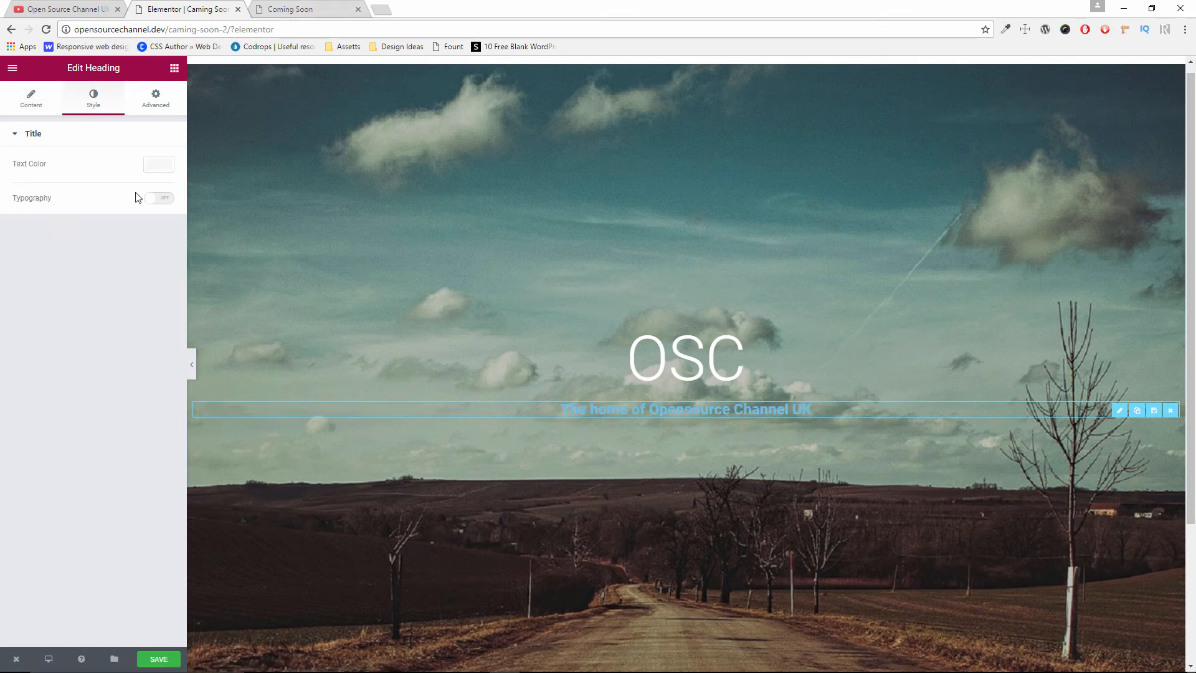
{"action": "left_click", "coordinate": [166, 168]}
{"action": "left_click", "coordinate": [127, 311]}
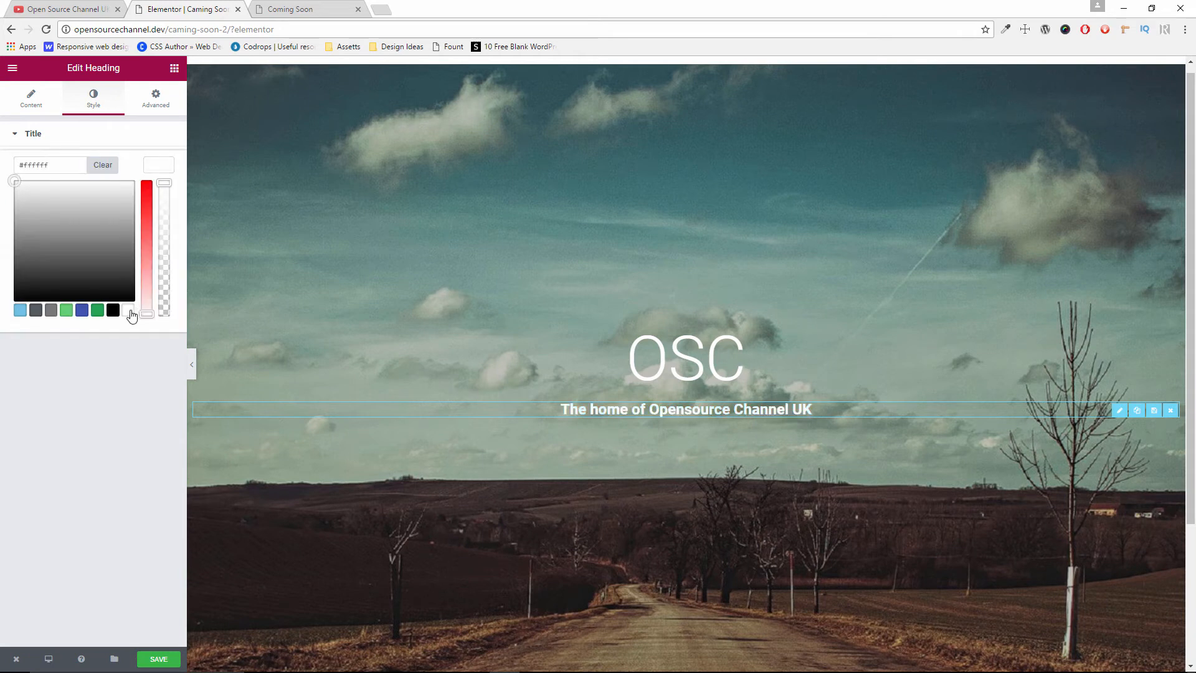
- Check the tagline's font on the finished page and set the new tagline's custom typography size to 30 px
{"action": "left_click", "coordinate": [284, 8]}
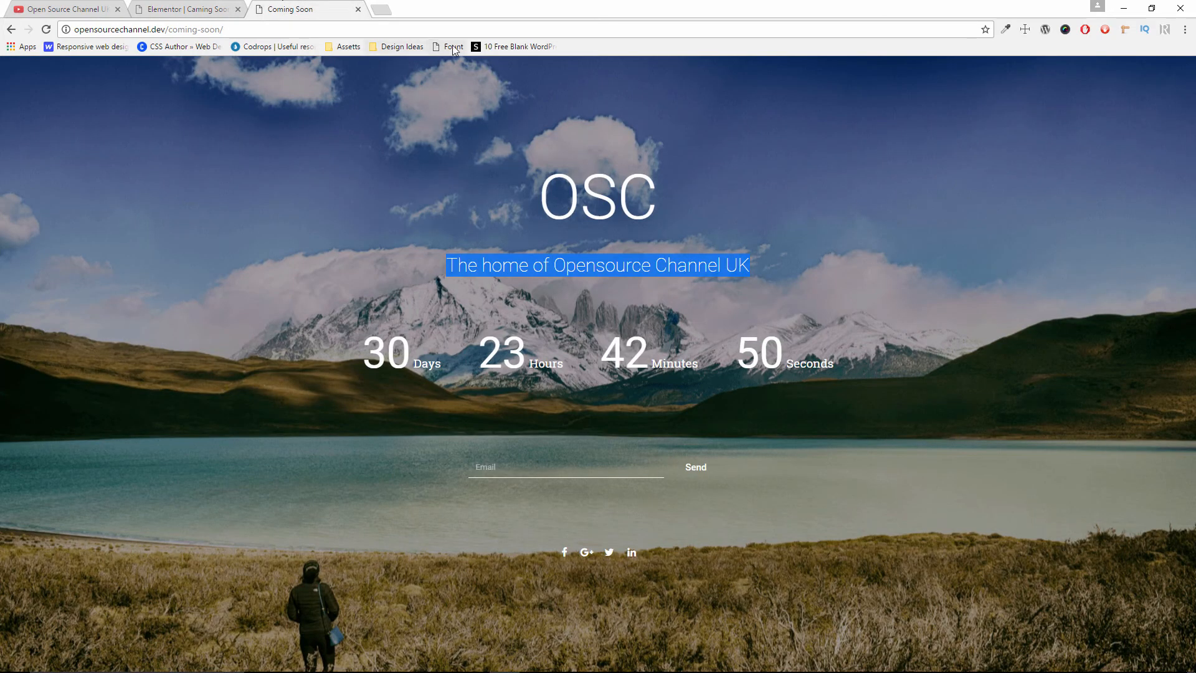
{"action": "left_click", "coordinate": [539, 264]}
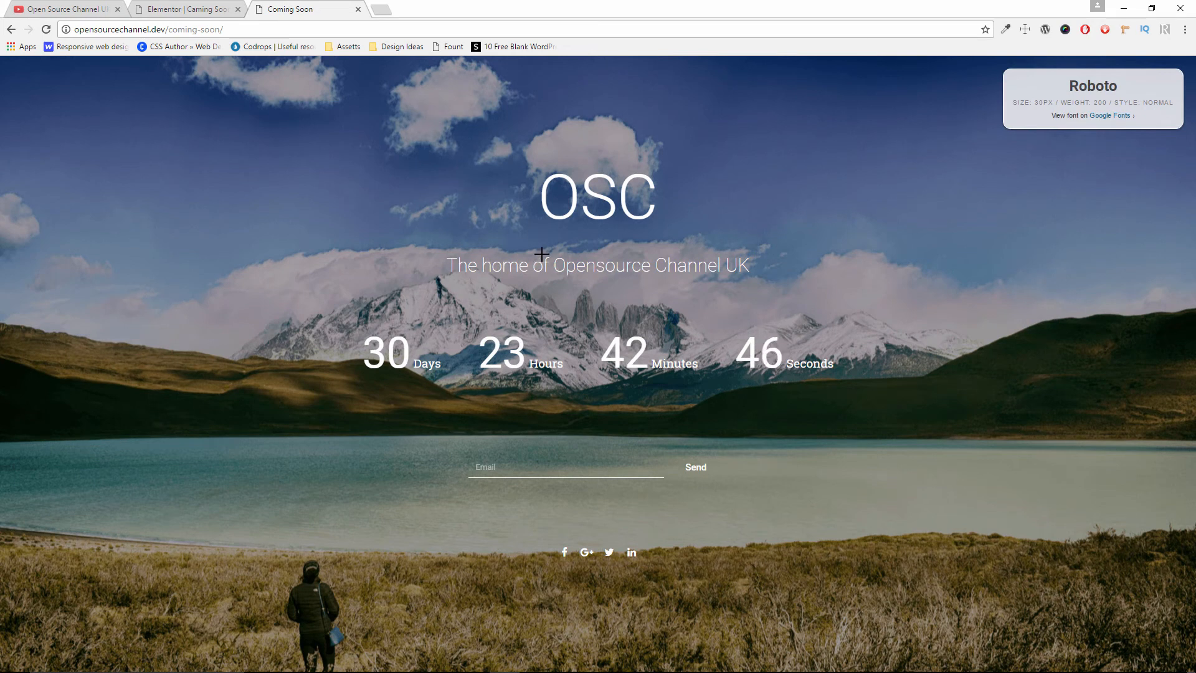
{"action": "left_click", "coordinate": [172, 8]}
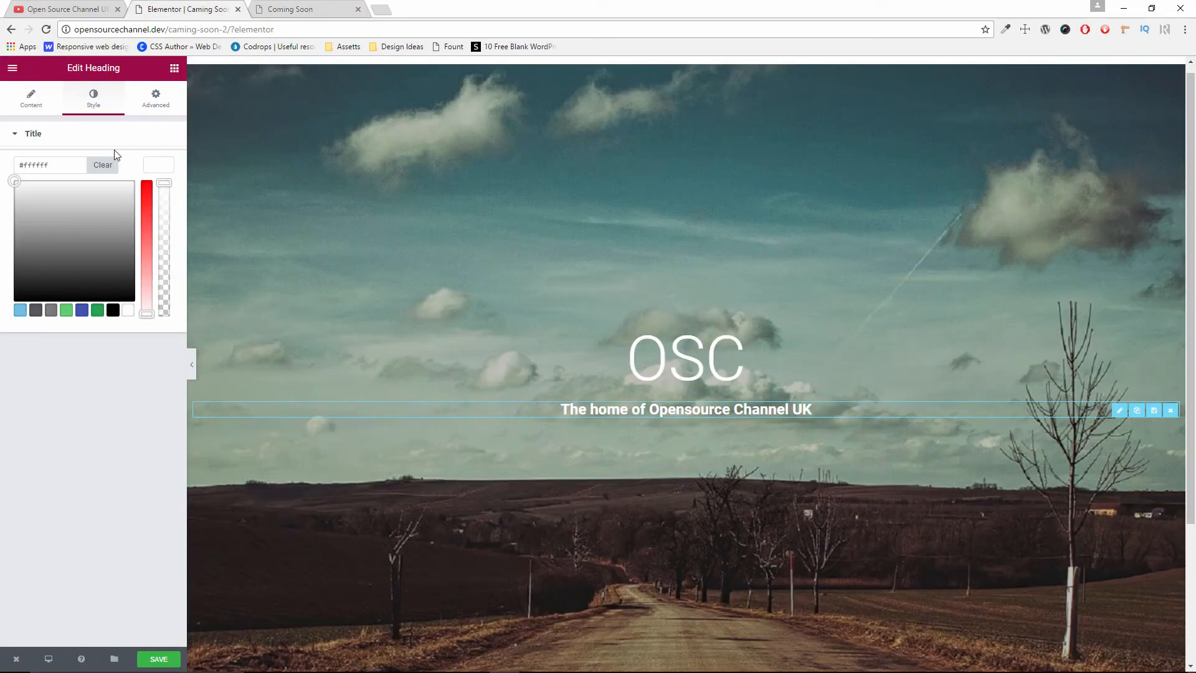
{"action": "left_click", "coordinate": [145, 169]}
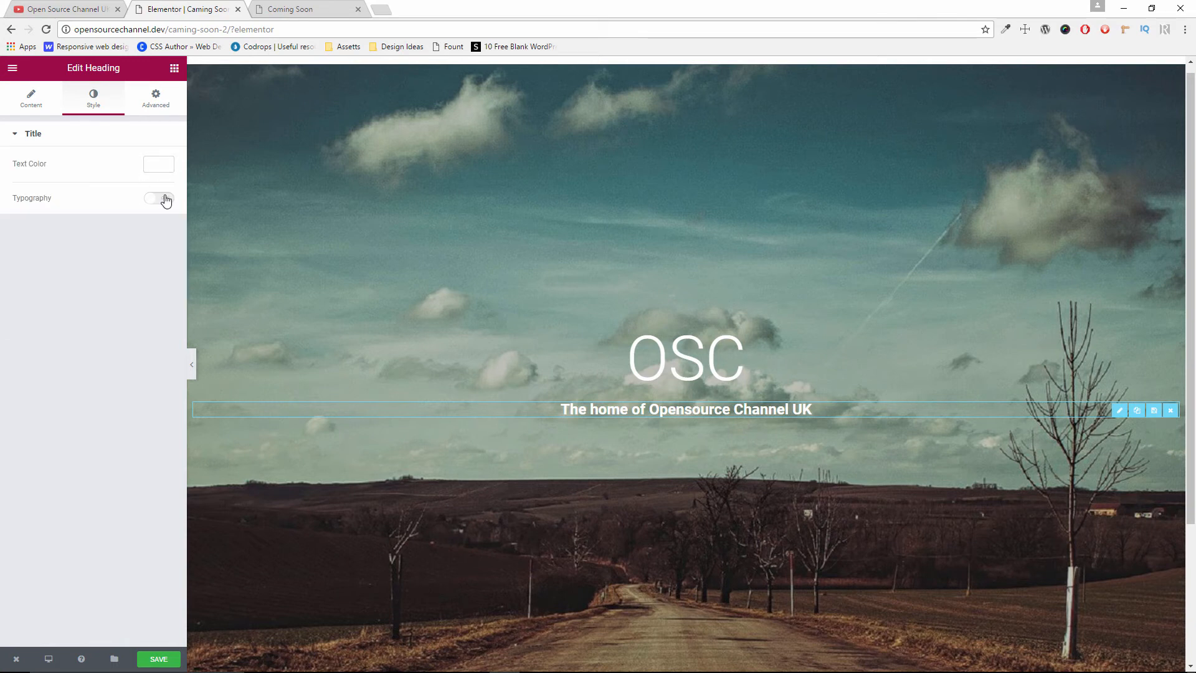
{"action": "left_click", "coordinate": [161, 198]}
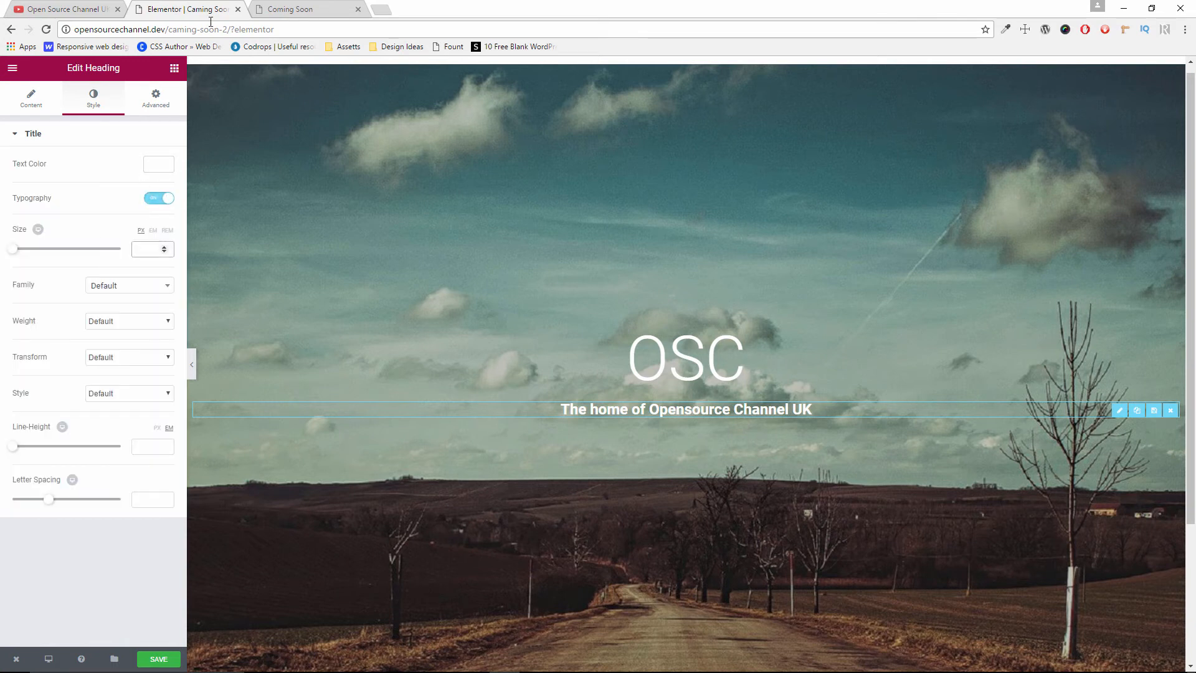
{"action": "left_click", "coordinate": [258, 9]}
{"action": "left_click", "coordinate": [200, 9]}
{"action": "type", "text": "30"}
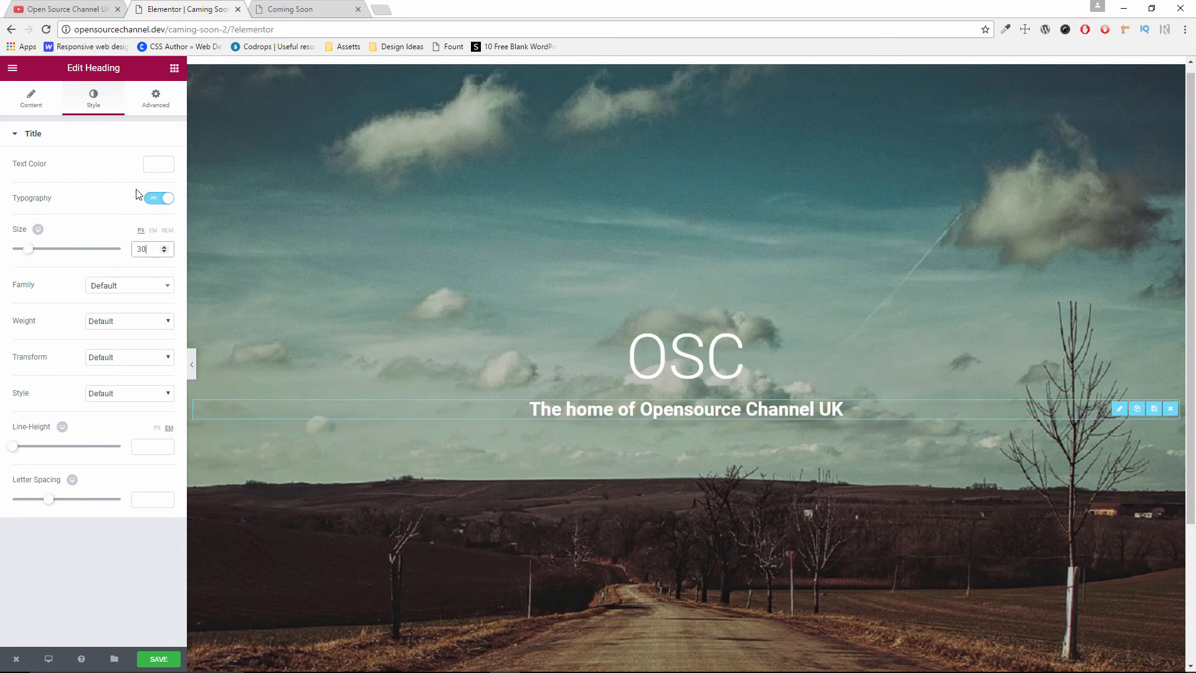
- Set the tagline heading's font family to Roboto, its weight to 300 and its style to Normal
{"action": "left_click", "coordinate": [132, 285]}
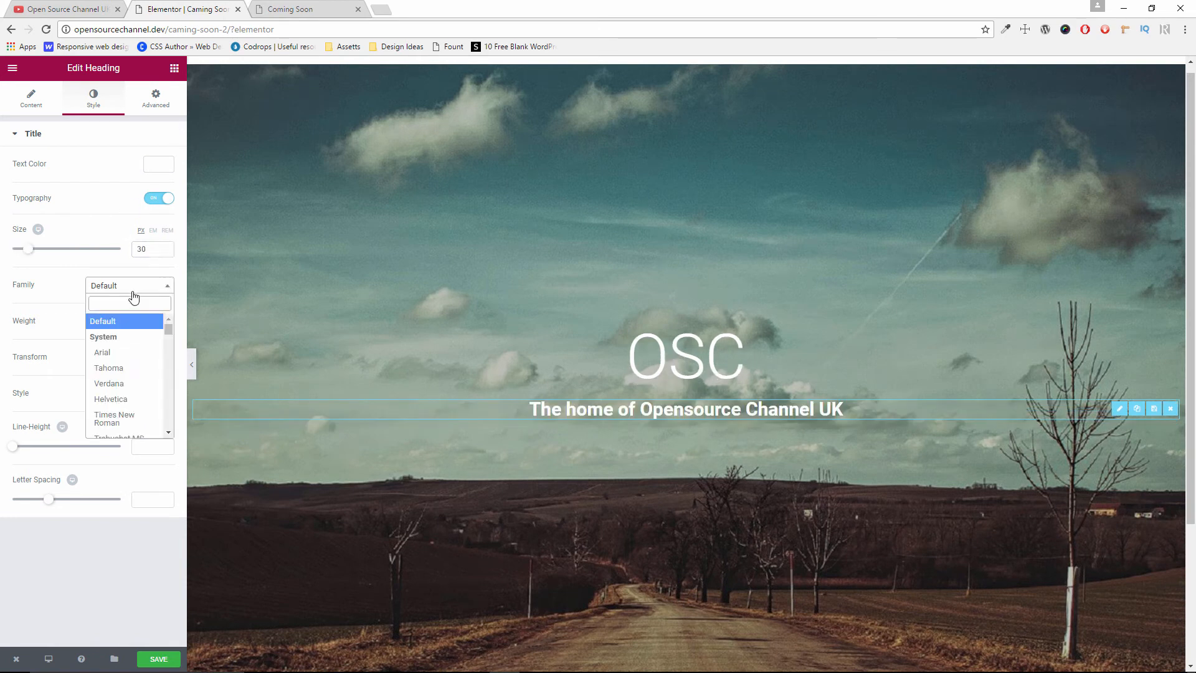
{"action": "type", "text": "robo"}
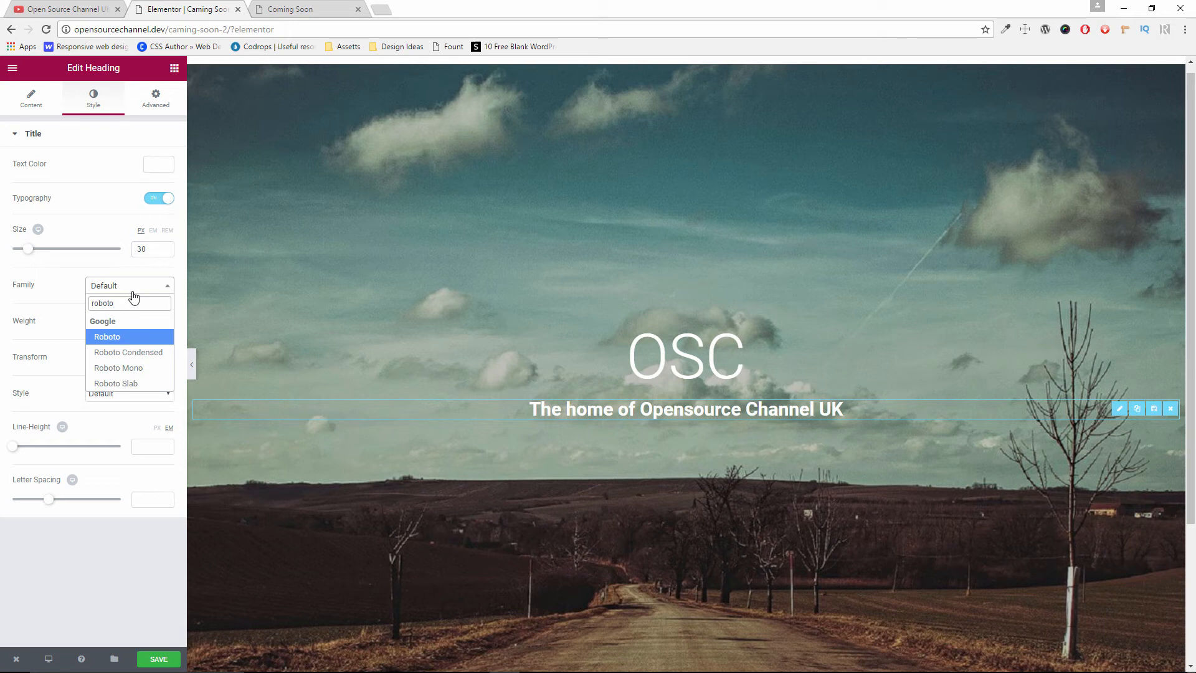
{"action": "type", "text": "to"}
{"action": "left_click", "coordinate": [135, 336]}
{"action": "left_click", "coordinate": [135, 321]}
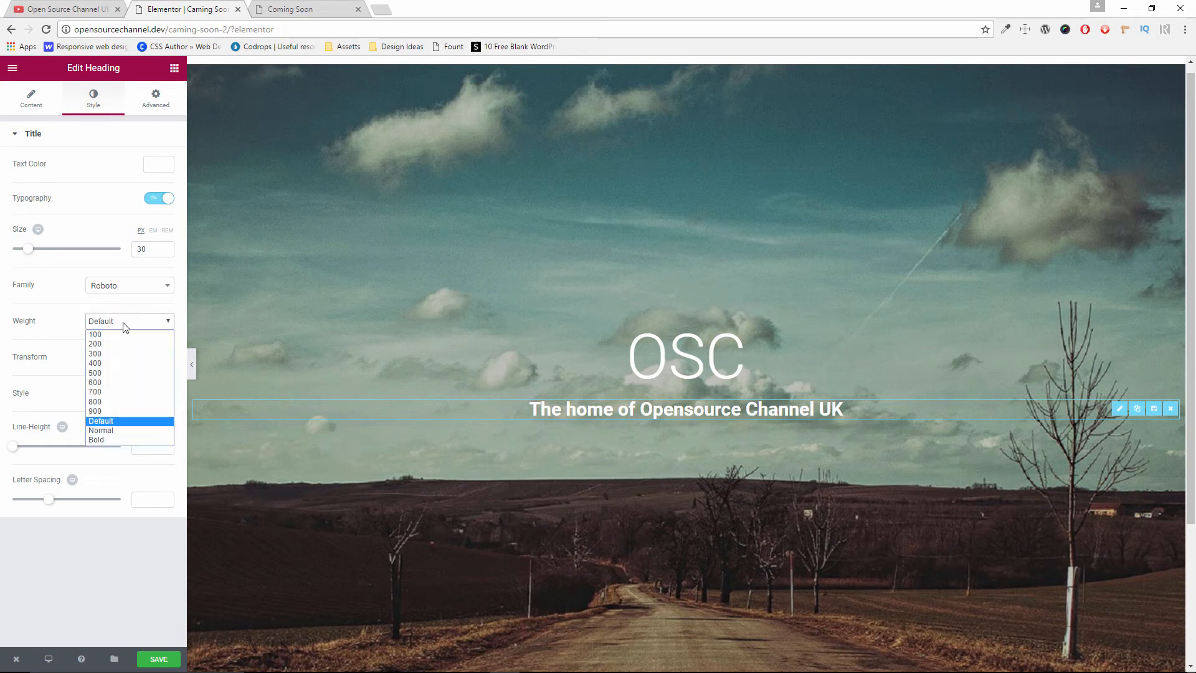
{"action": "left_click", "coordinate": [93, 352]}
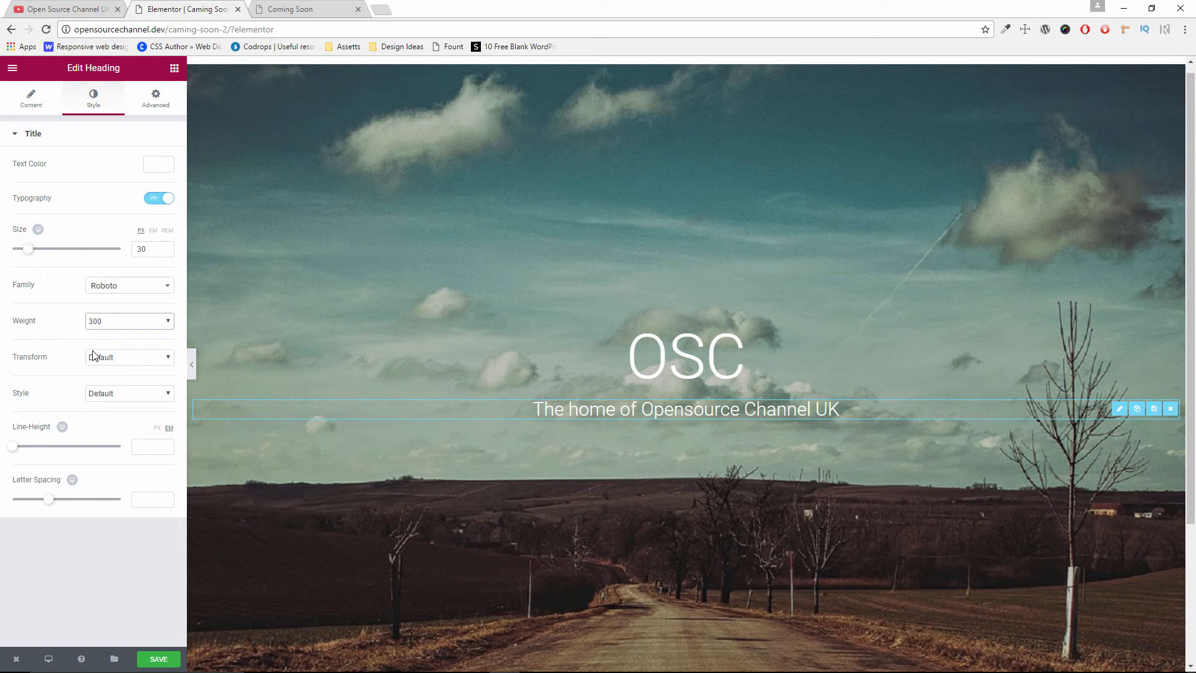
{"action": "left_click", "coordinate": [112, 394]}
{"action": "left_click", "coordinate": [113, 414]}
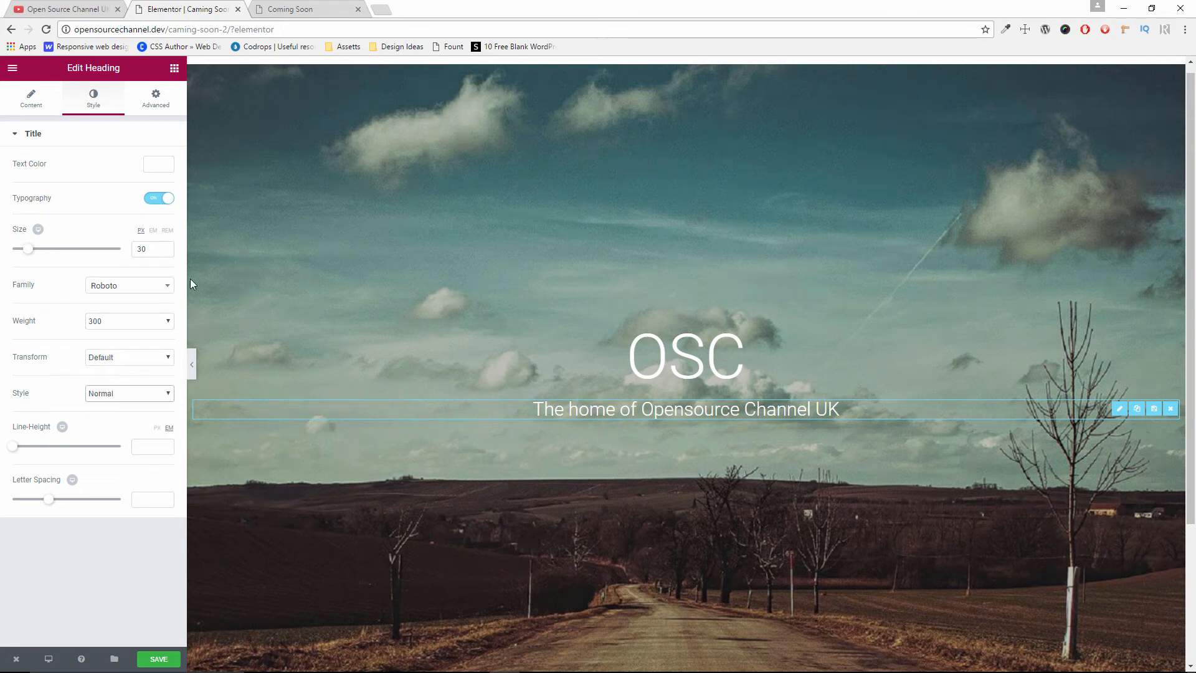
- Check the tagline's font weight on the finished page and set the new tagline's weight to 200
{"action": "left_click", "coordinate": [347, 5]}
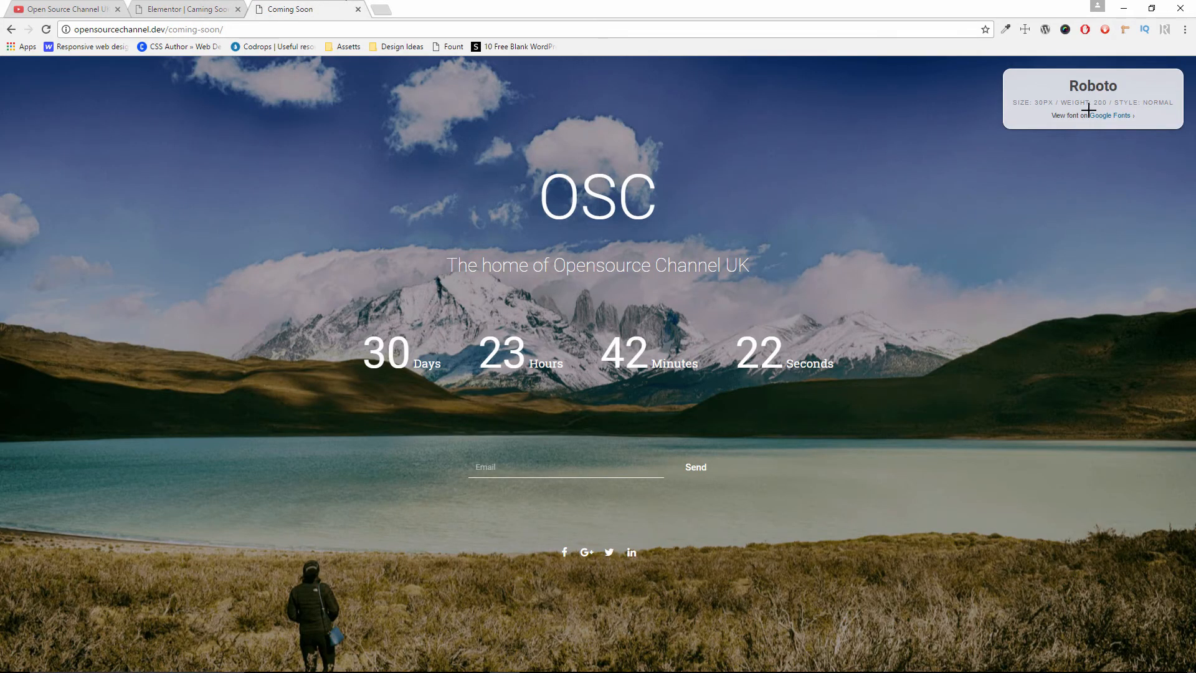
{"action": "left_click", "coordinate": [198, 10]}
{"action": "left_click", "coordinate": [120, 321]}
{"action": "left_click", "coordinate": [111, 342]}
{"action": "scroll", "coordinate": [338, 365], "scroll_direction": "down", "scroll_amount": 3}
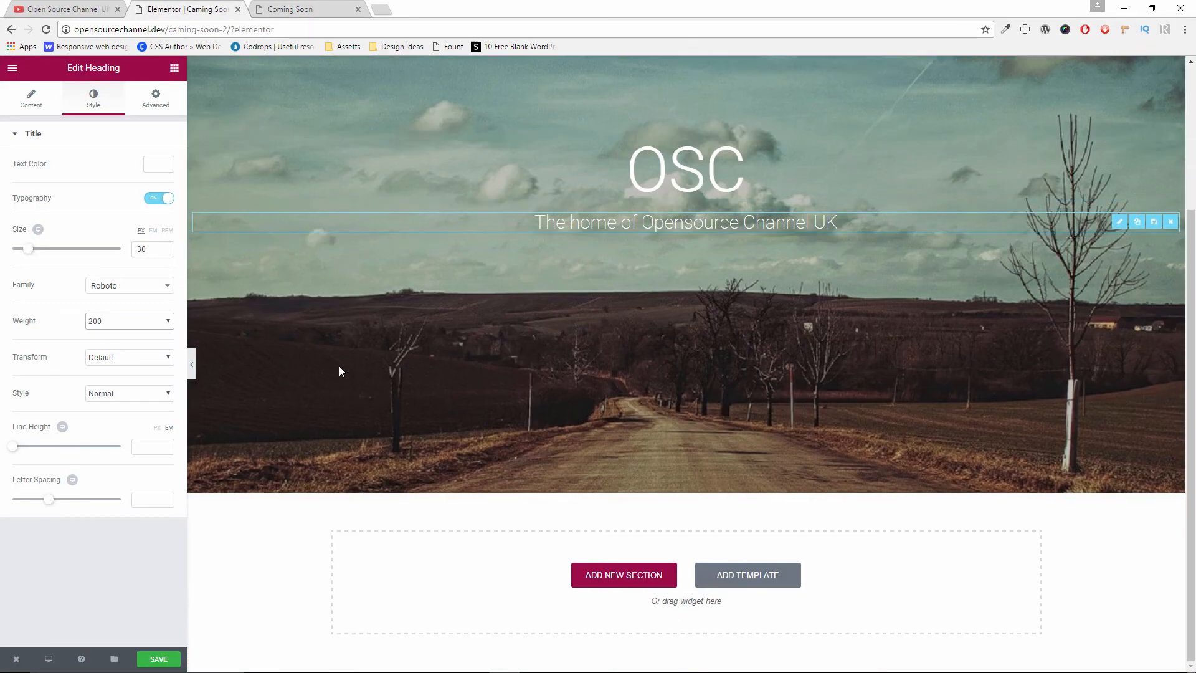
{"action": "scroll", "coordinate": [338, 365], "scroll_direction": "up", "scroll_amount": 3}
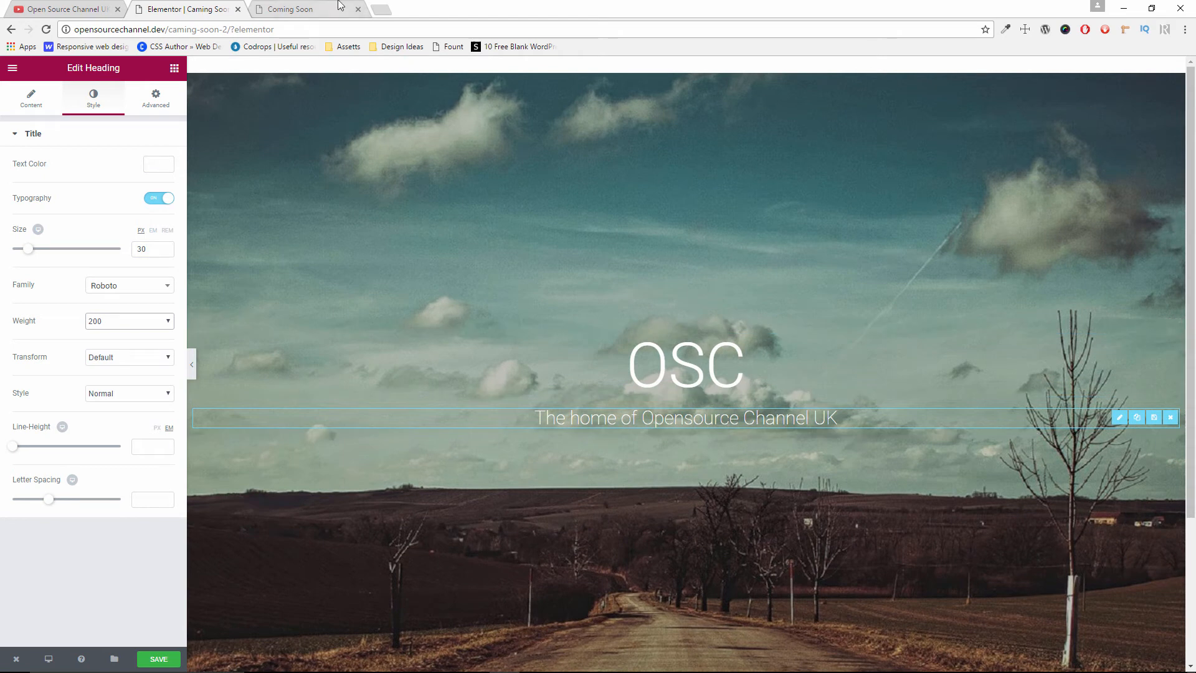
- Dismiss the font details overlay on the finished page and return to the page being edited
{"action": "left_click", "coordinate": [293, 9]}
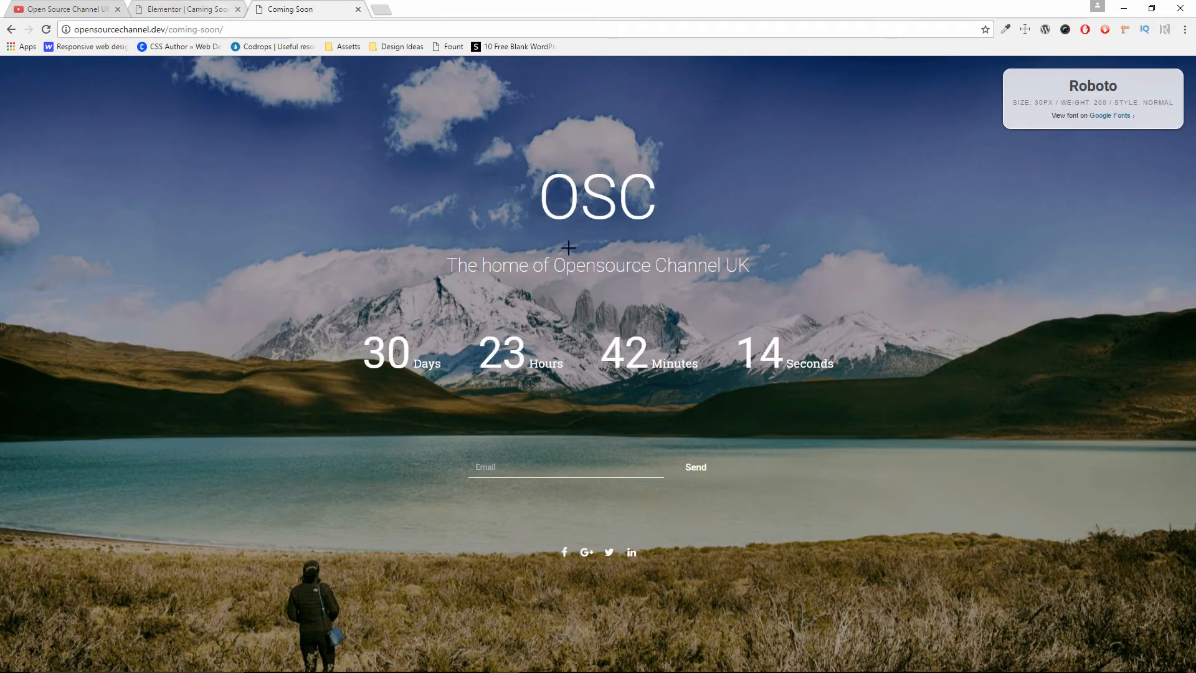
{"action": "left_click", "coordinate": [1066, 119]}
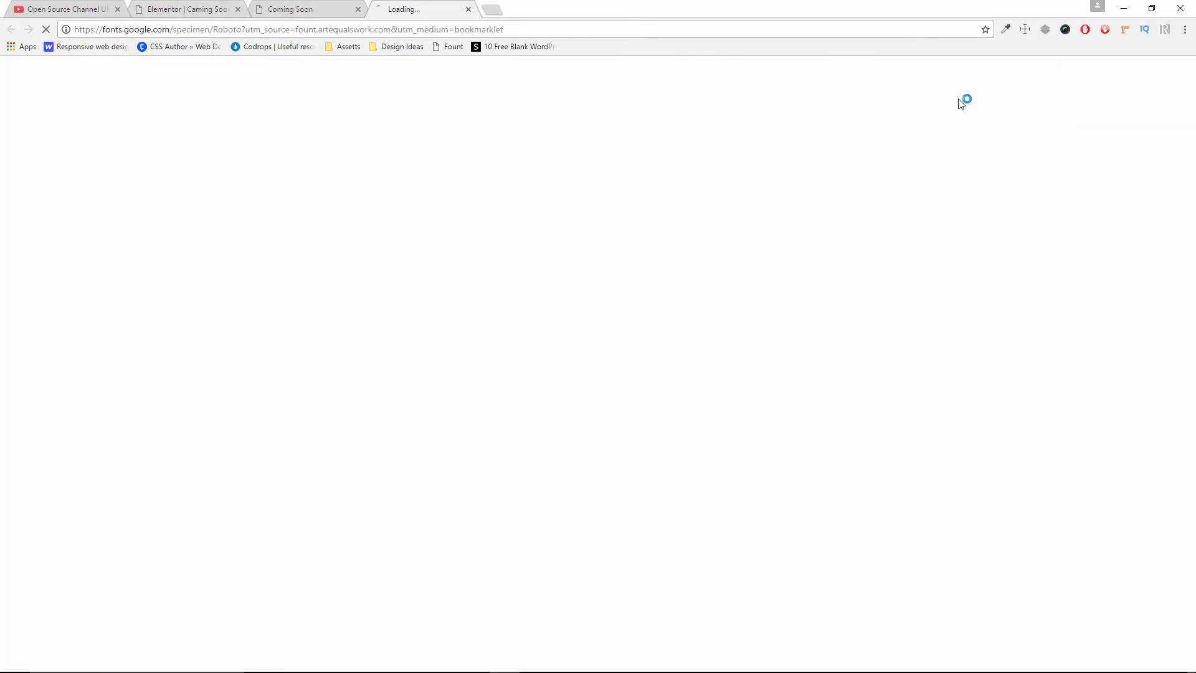
{"action": "left_click", "coordinate": [479, 10]}
{"action": "left_click", "coordinate": [217, 6]}
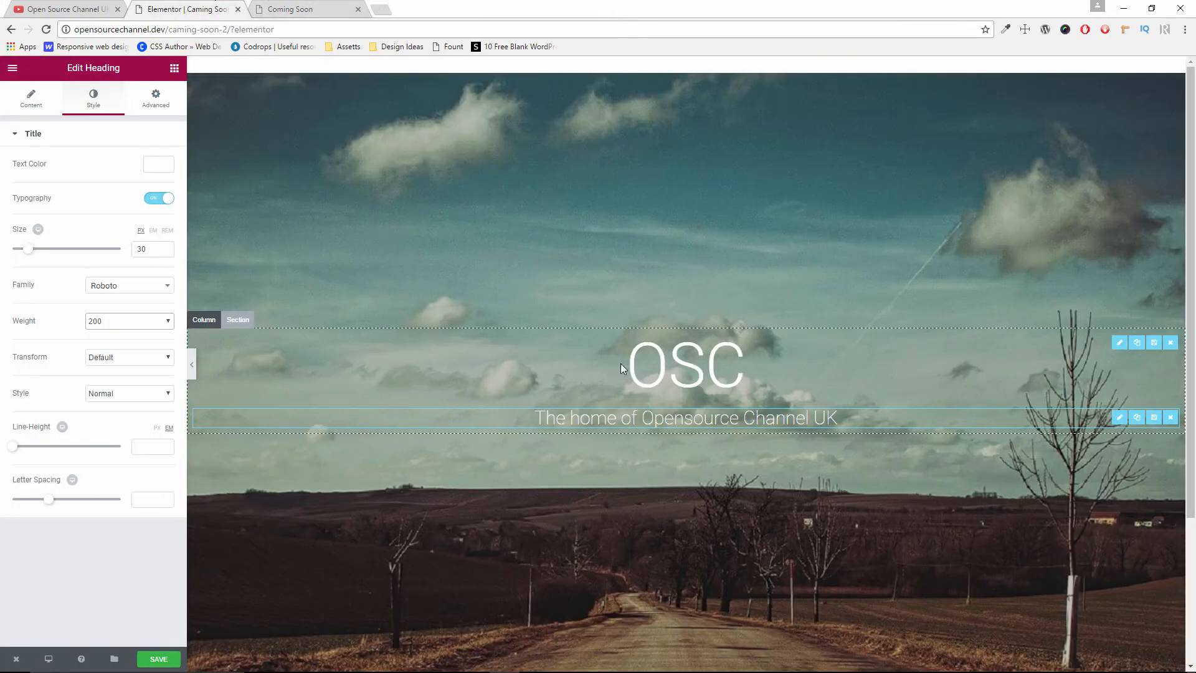
- Unlink the tagline heading's padding values and set only its top padding to 40 px
{"action": "left_click", "coordinate": [144, 103]}
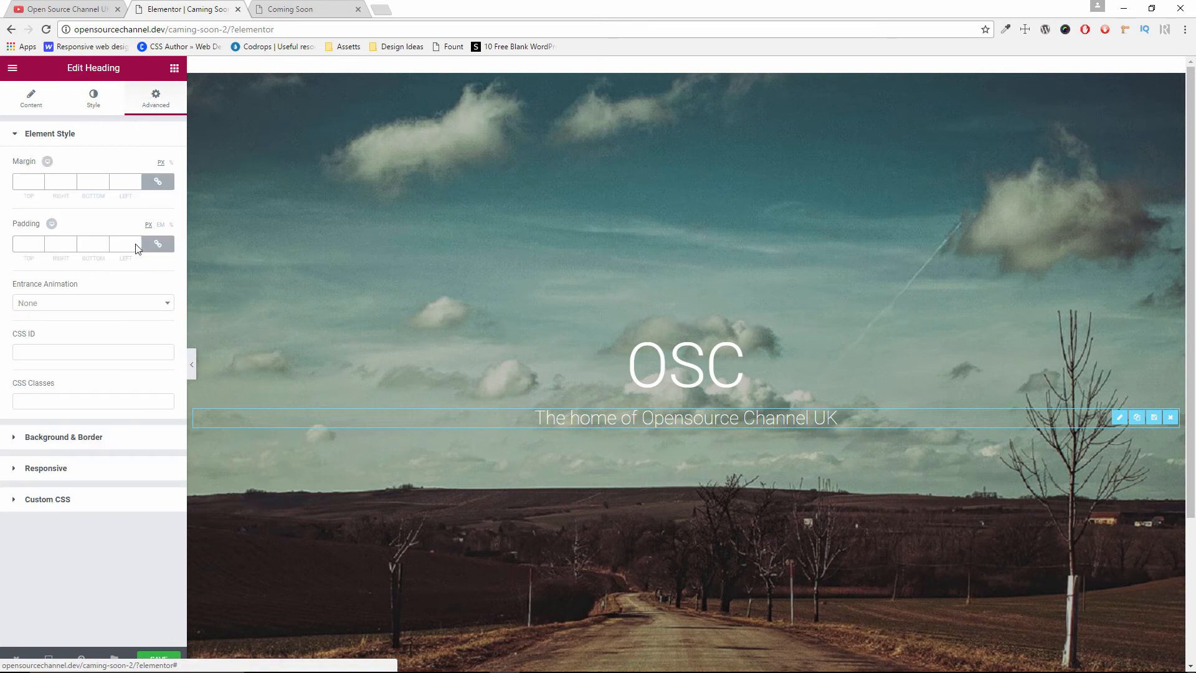
{"action": "left_click", "coordinate": [165, 248]}
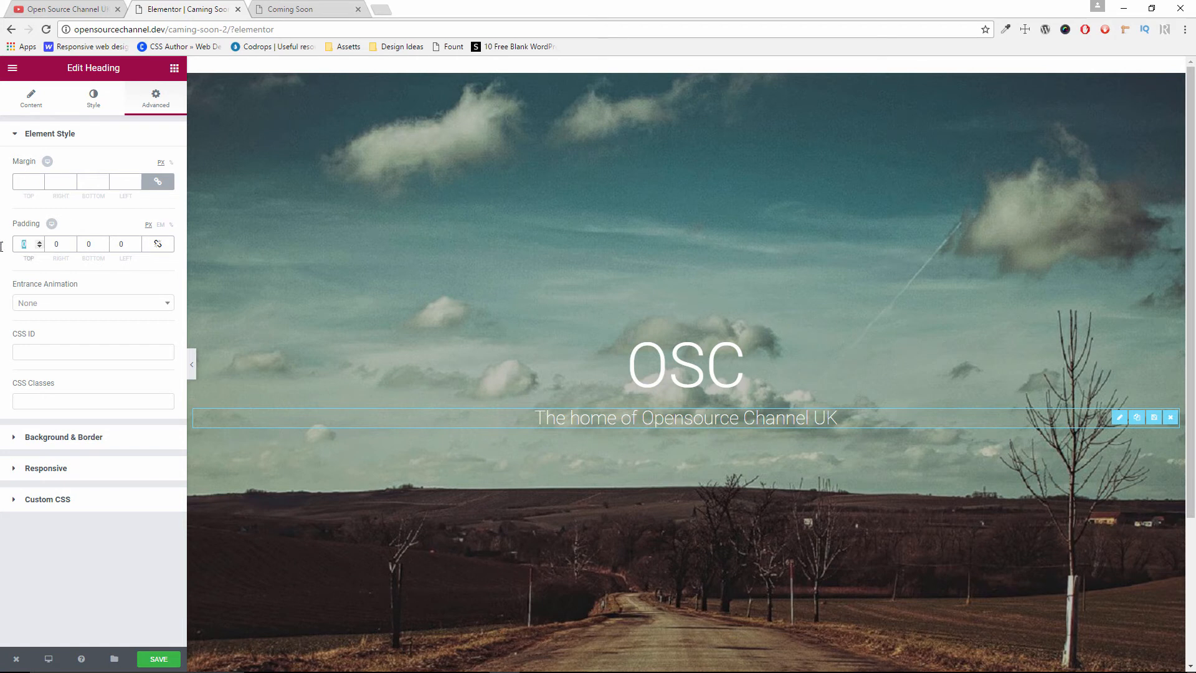
{"action": "type", "text": "40"}
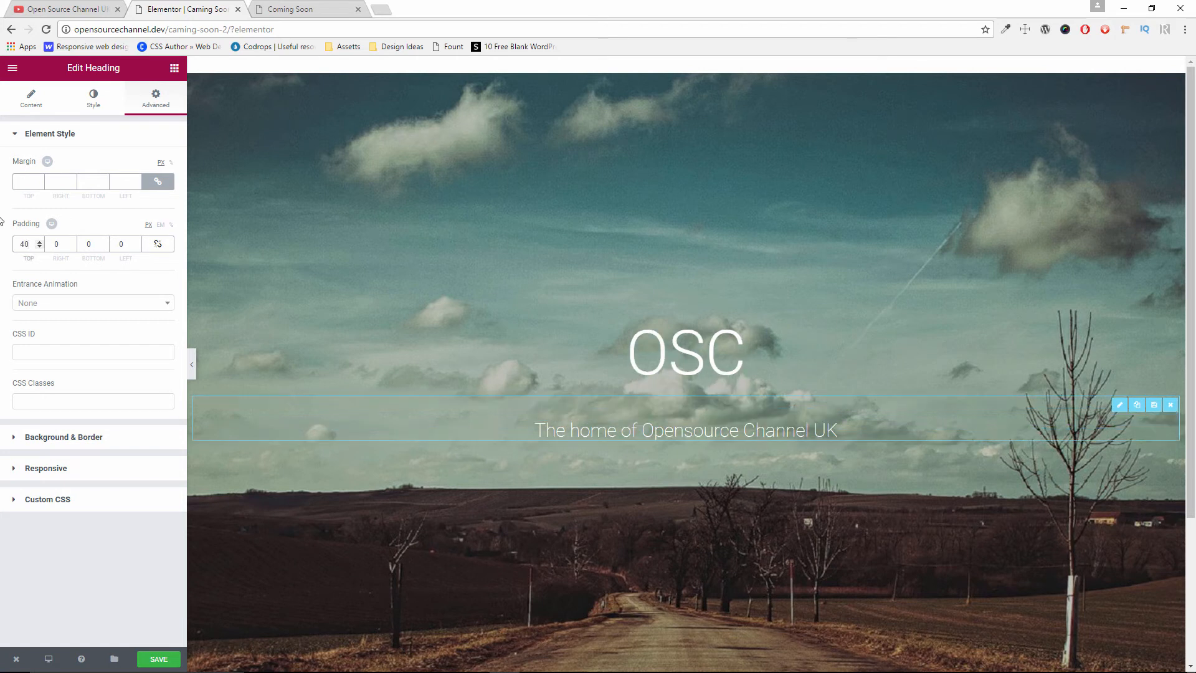
- Add a Countdown widget to the section and place it directly below the tagline
{"action": "left_click", "coordinate": [175, 68]}
{"action": "scroll", "coordinate": [134, 407], "scroll_direction": "down", "scroll_amount": 4}
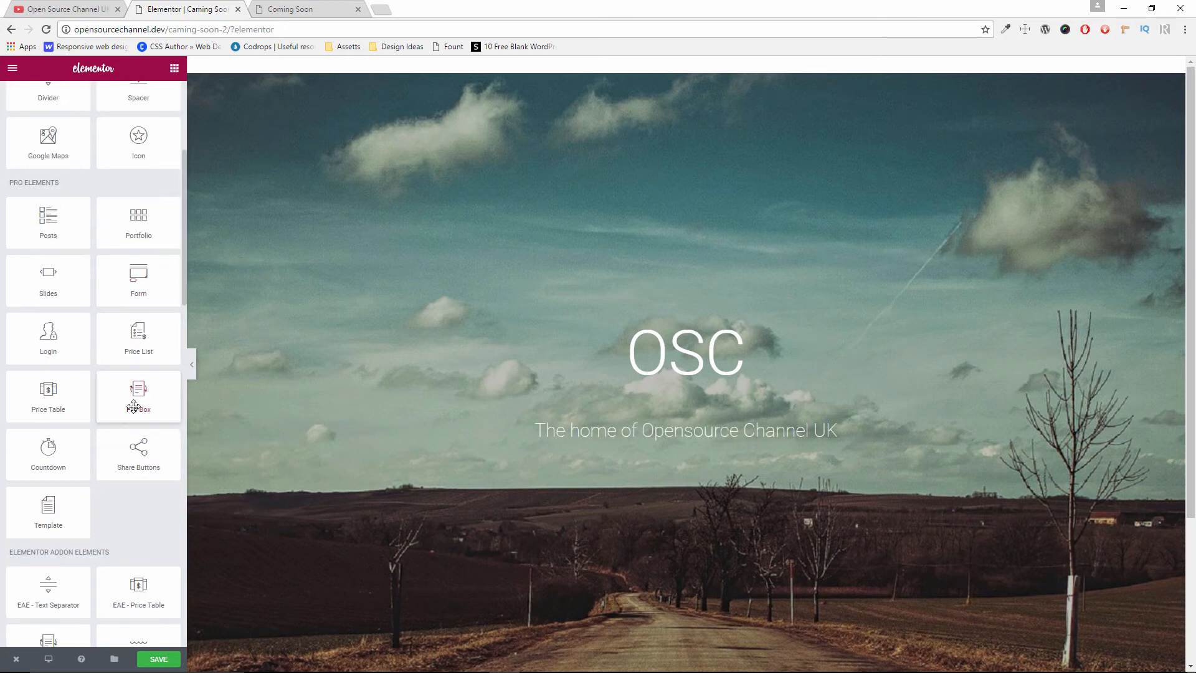
{"action": "scroll", "coordinate": [130, 396], "scroll_direction": "down", "scroll_amount": 3}
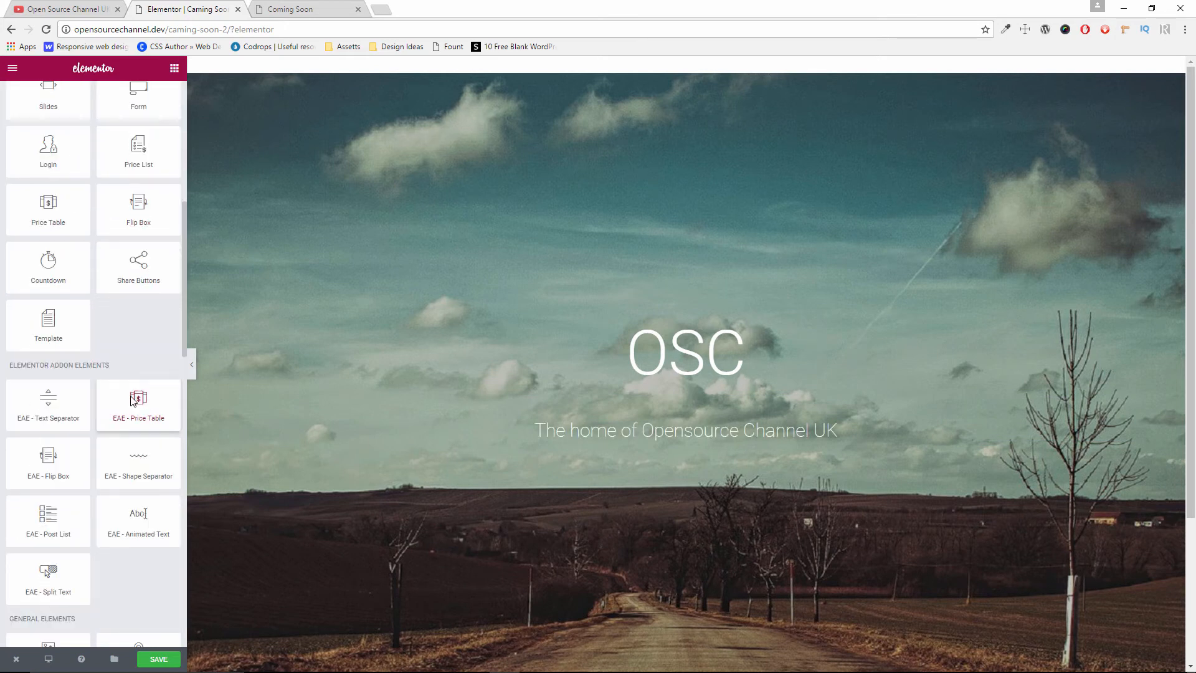
{"action": "scroll", "coordinate": [130, 395], "scroll_direction": "up", "scroll_amount": 4}
{"action": "scroll", "coordinate": [130, 393], "scroll_direction": "up", "scroll_amount": 2}
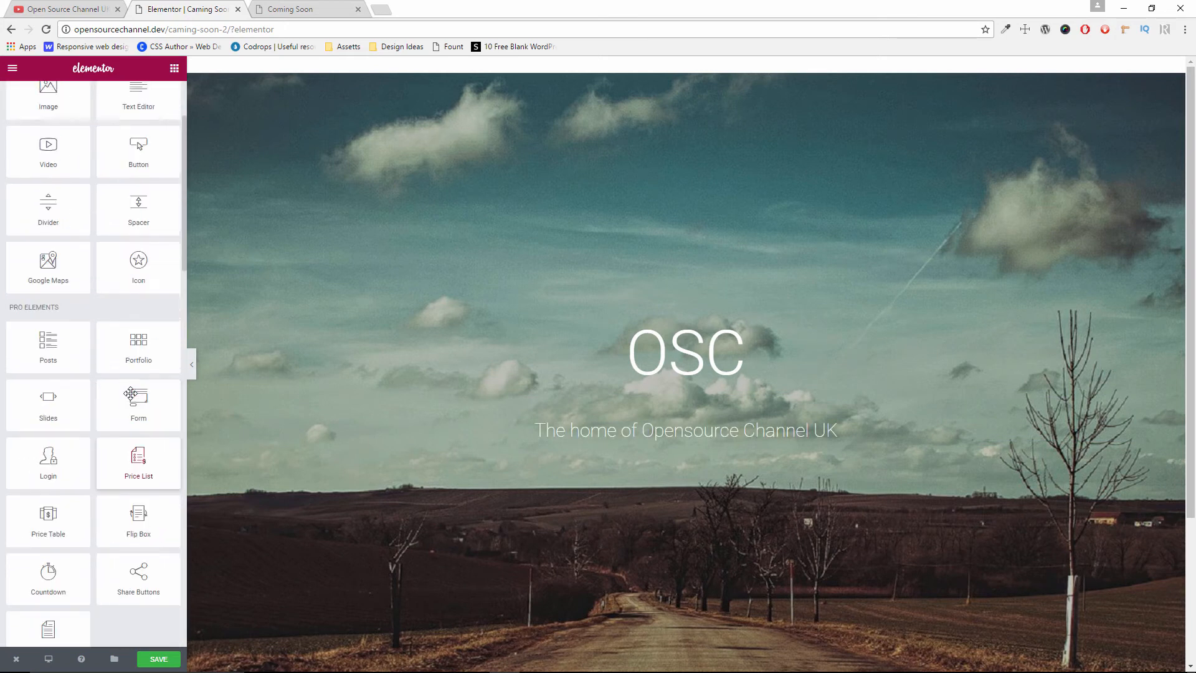
{"action": "scroll", "coordinate": [125, 396], "scroll_direction": "down", "scroll_amount": 2}
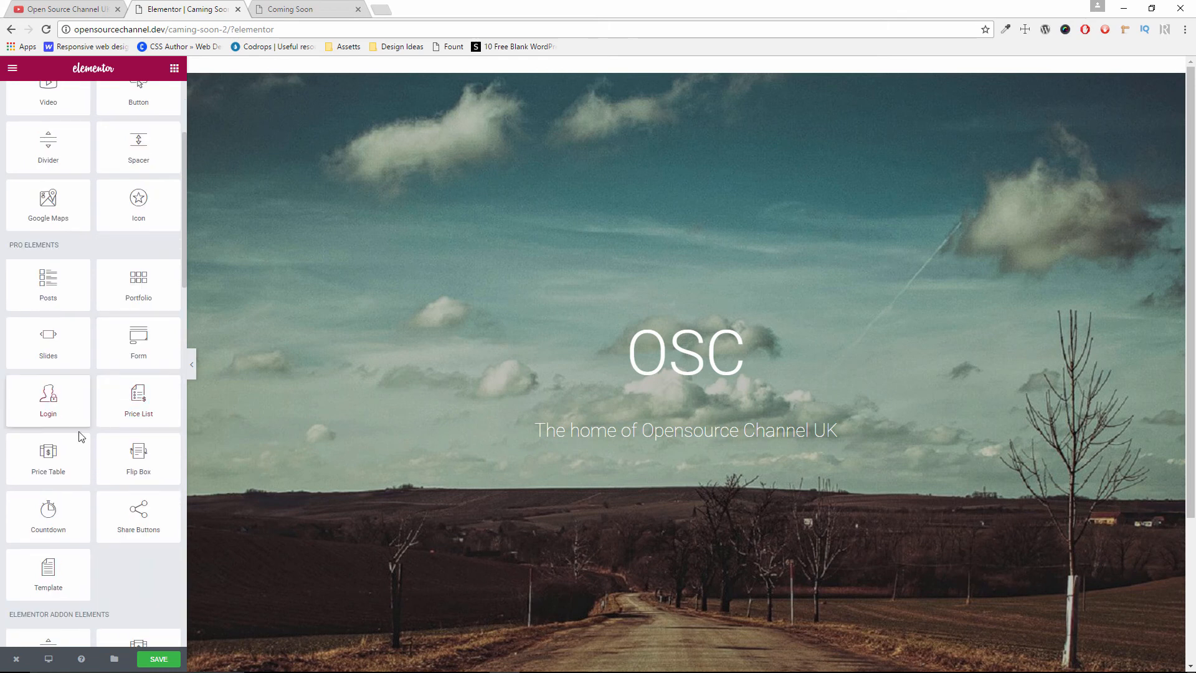
{"action": "left_click_drag", "start_coordinate": [56, 522], "coordinate": [691, 447]}
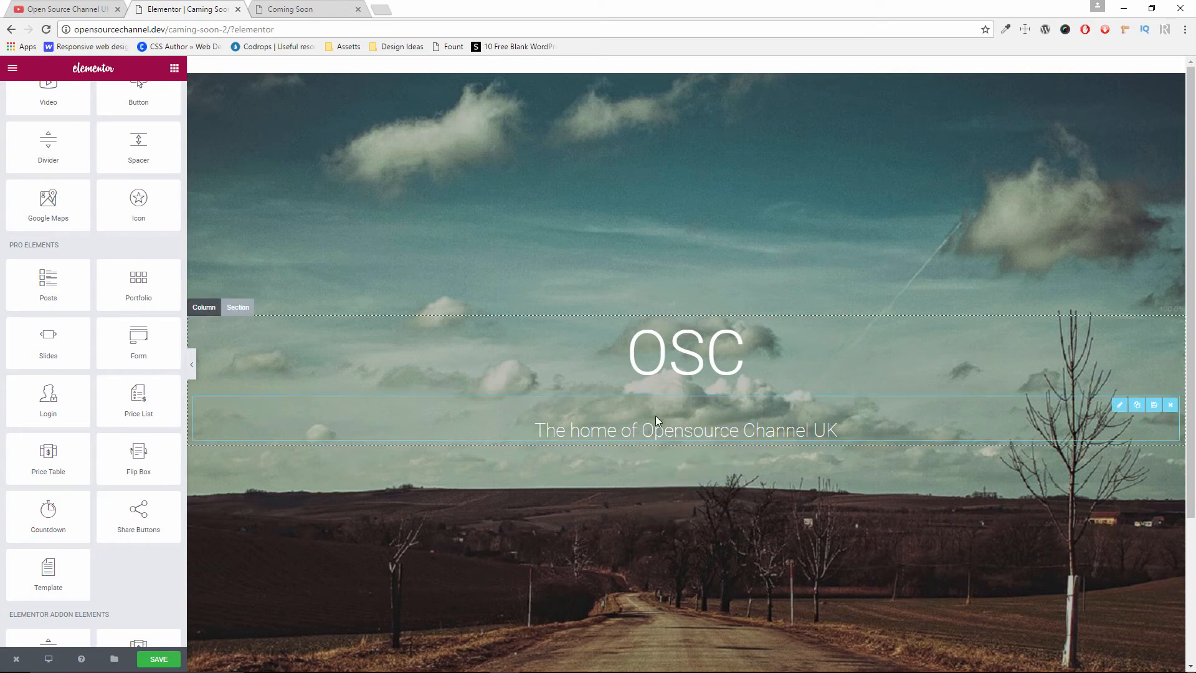
{"action": "left_click_drag", "start_coordinate": [47, 526], "coordinate": [648, 405]}
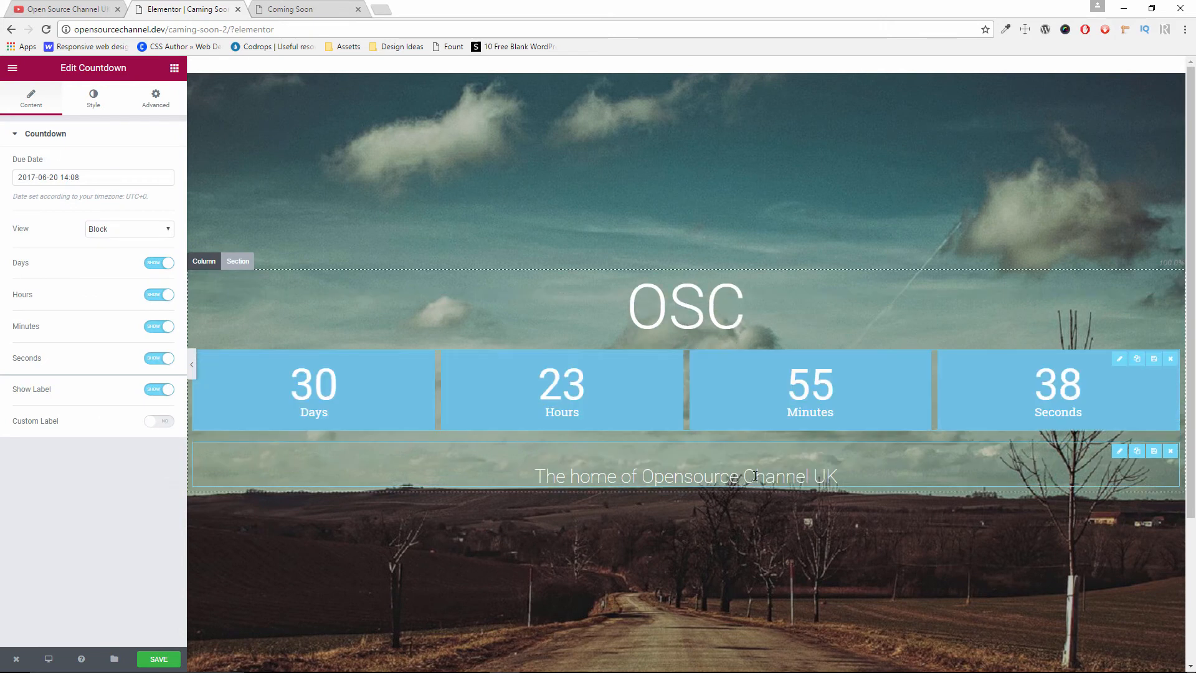
{"action": "left_click_drag", "start_coordinate": [1120, 450], "coordinate": [1084, 369]}
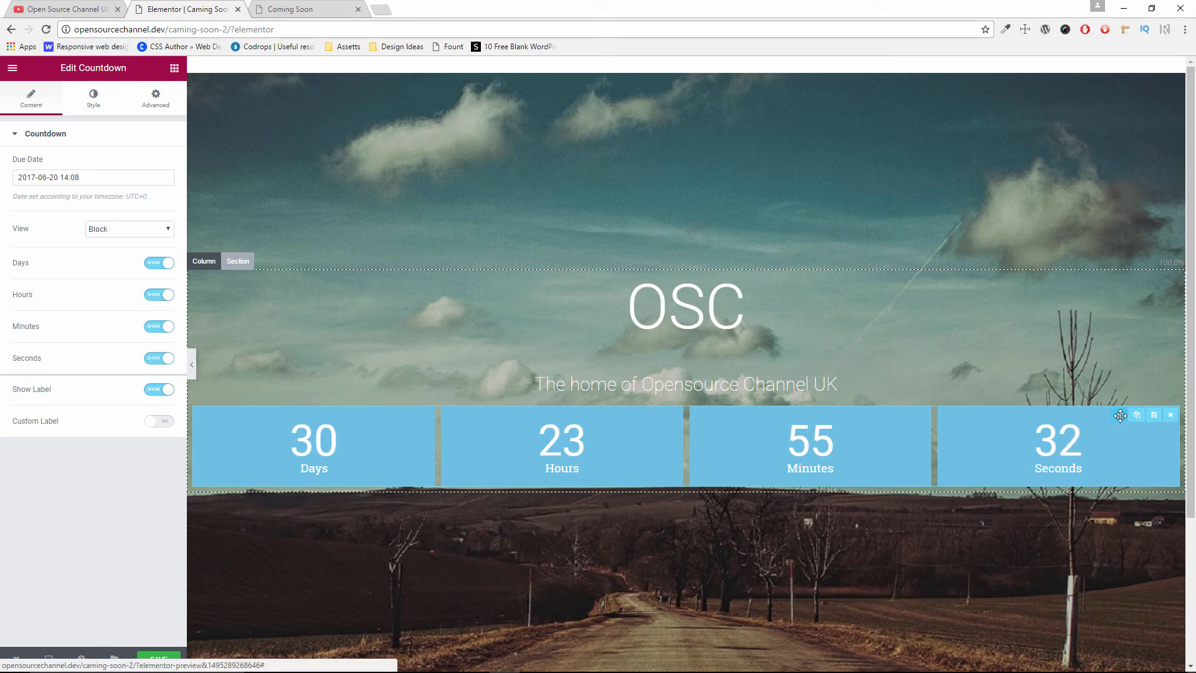
- Compare the countdown's layout with the finished page and set the new countdown's view to Inline
{"action": "left_click", "coordinate": [290, 10]}
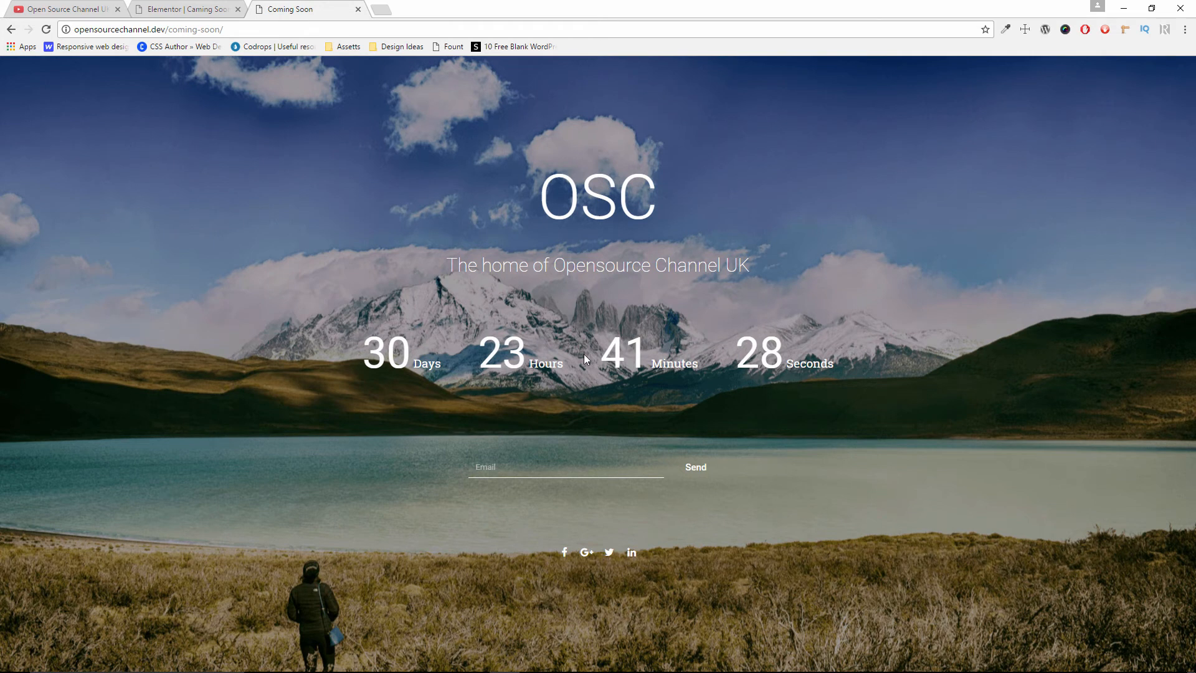
{"action": "left_click", "coordinate": [163, 8]}
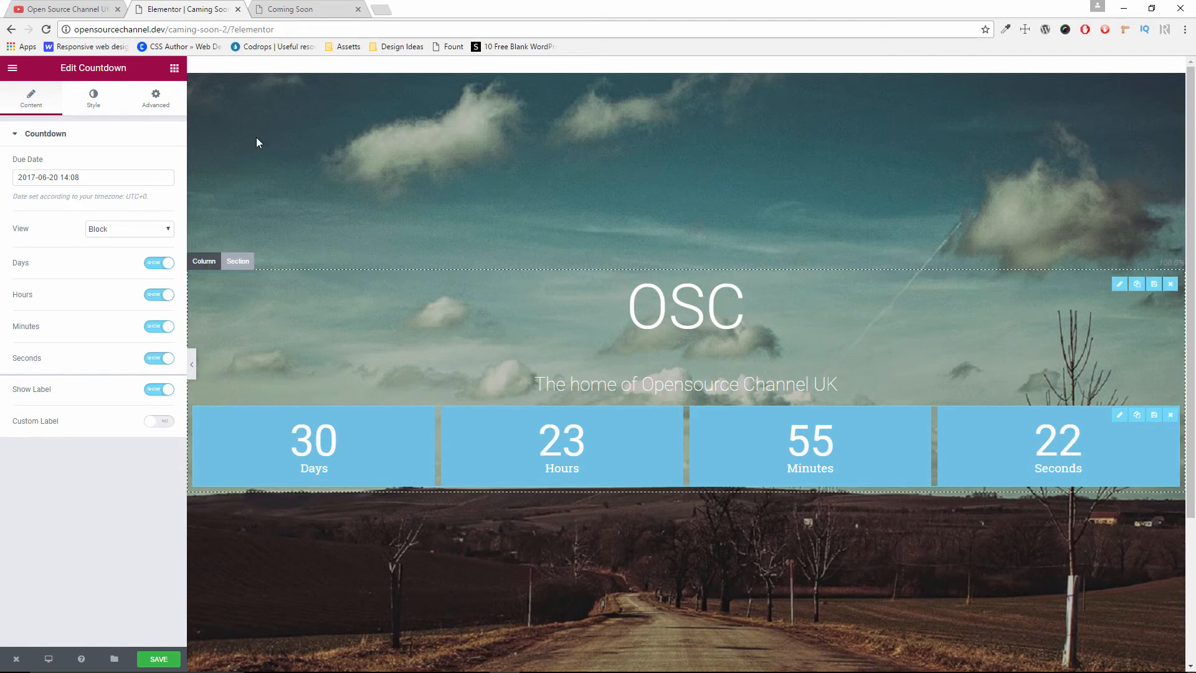
{"action": "left_click", "coordinate": [299, 7]}
{"action": "left_click", "coordinate": [164, 8]}
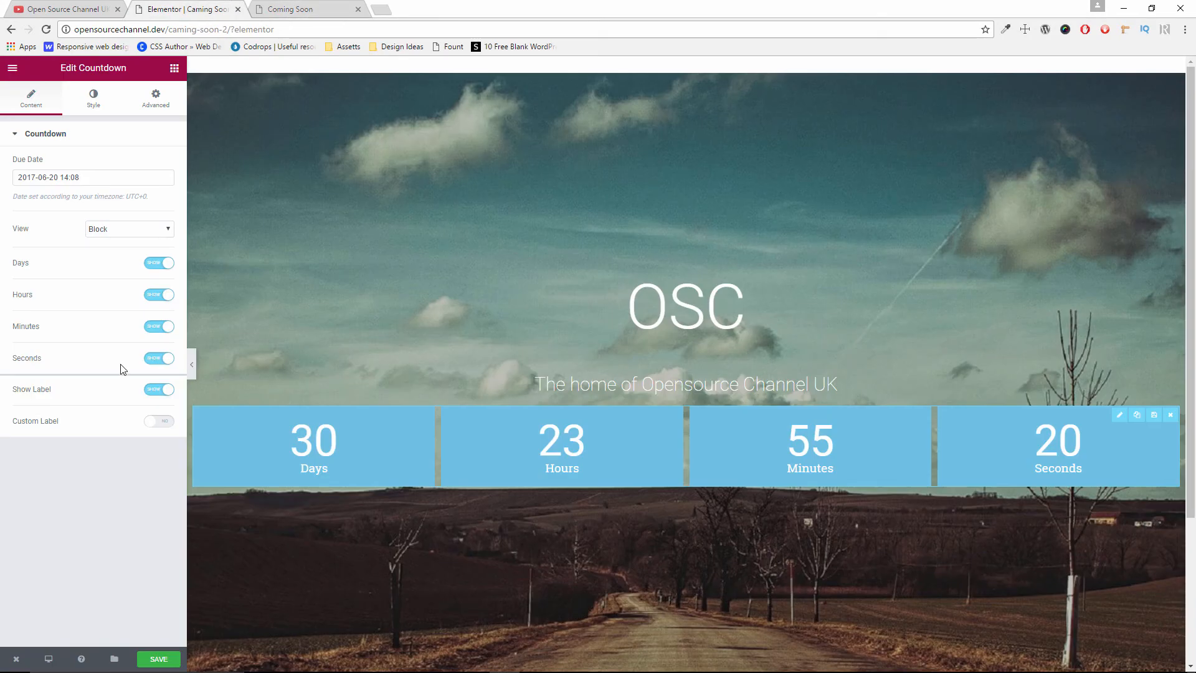
{"action": "left_click", "coordinate": [140, 230]}
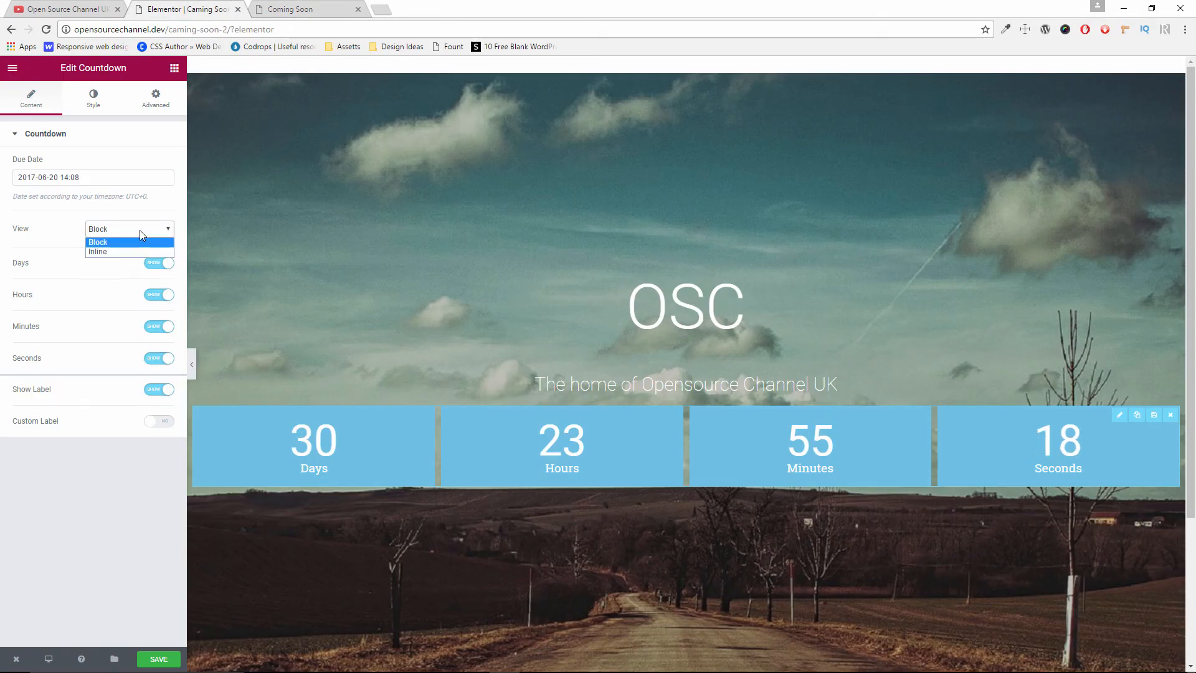
{"action": "left_click", "coordinate": [123, 252]}
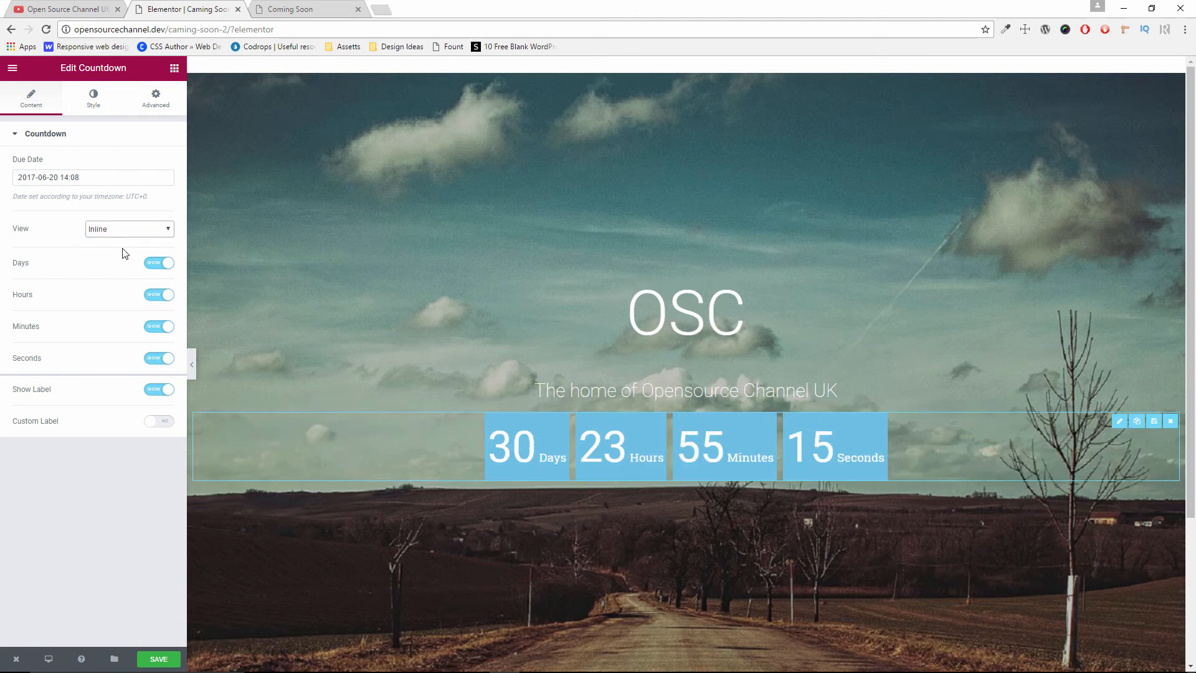
- Set the countdown boxes' background color to white with its opacity reduced to fully transparent
{"action": "left_click", "coordinate": [102, 103]}
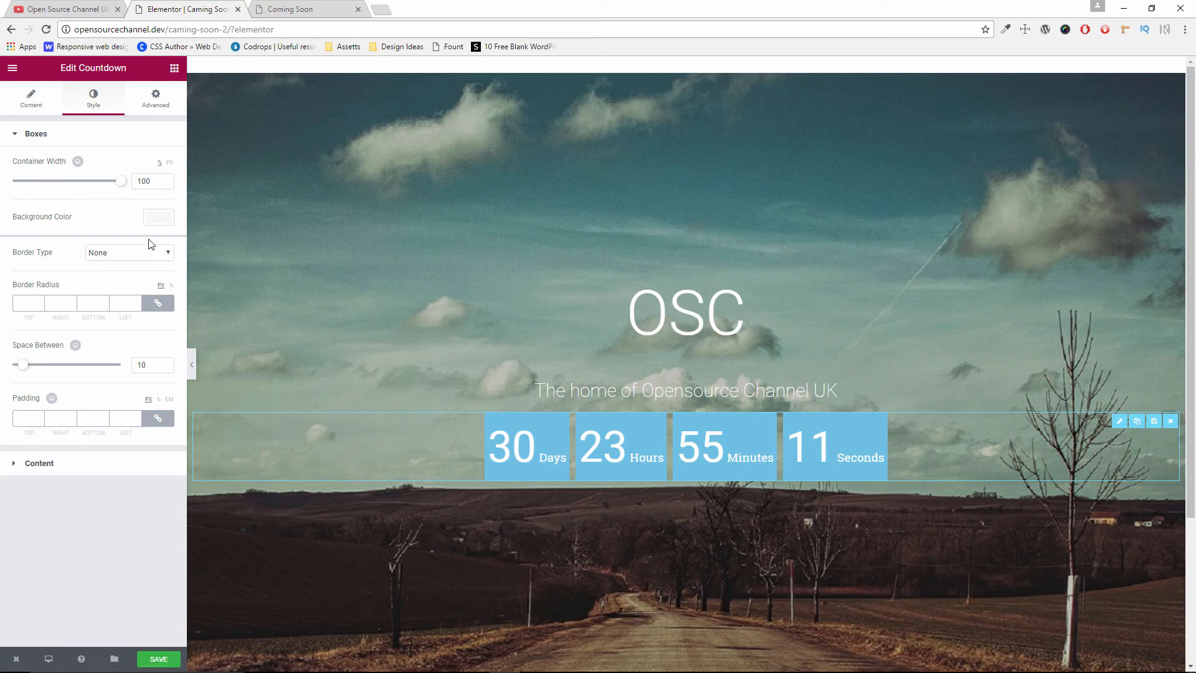
{"action": "left_click", "coordinate": [164, 224]}
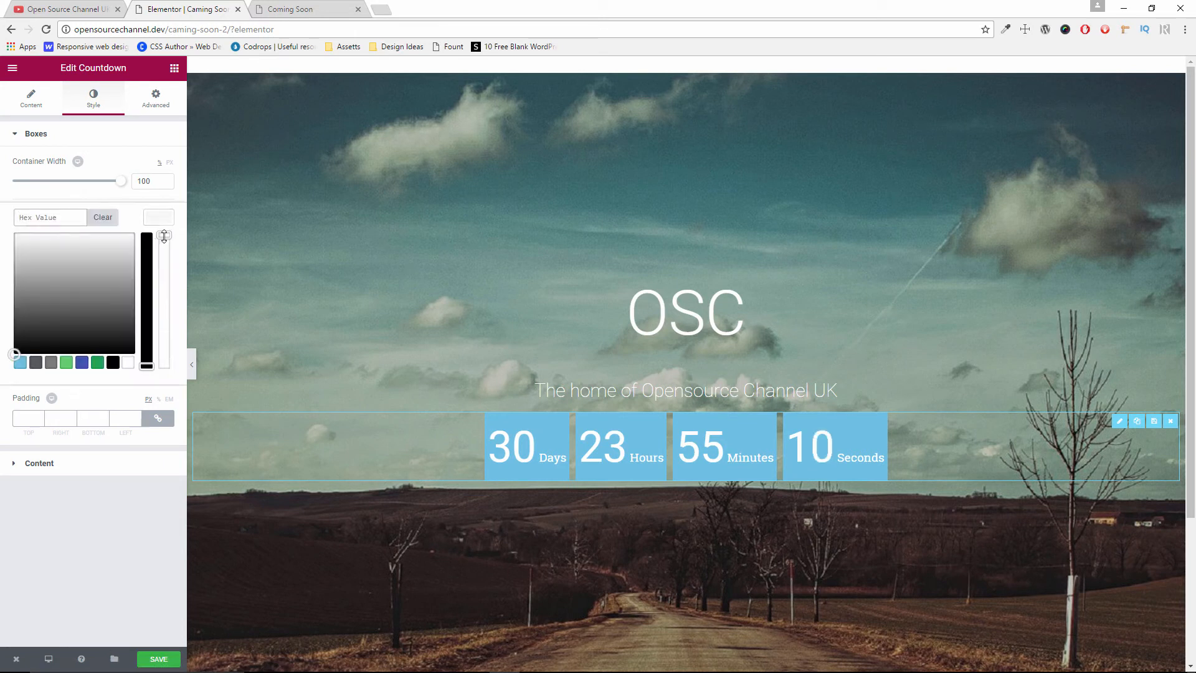
{"action": "left_click", "coordinate": [127, 362]}
{"action": "left_click_drag", "start_coordinate": [163, 316], "coordinate": [168, 408]}
{"action": "left_click", "coordinate": [181, 406]}
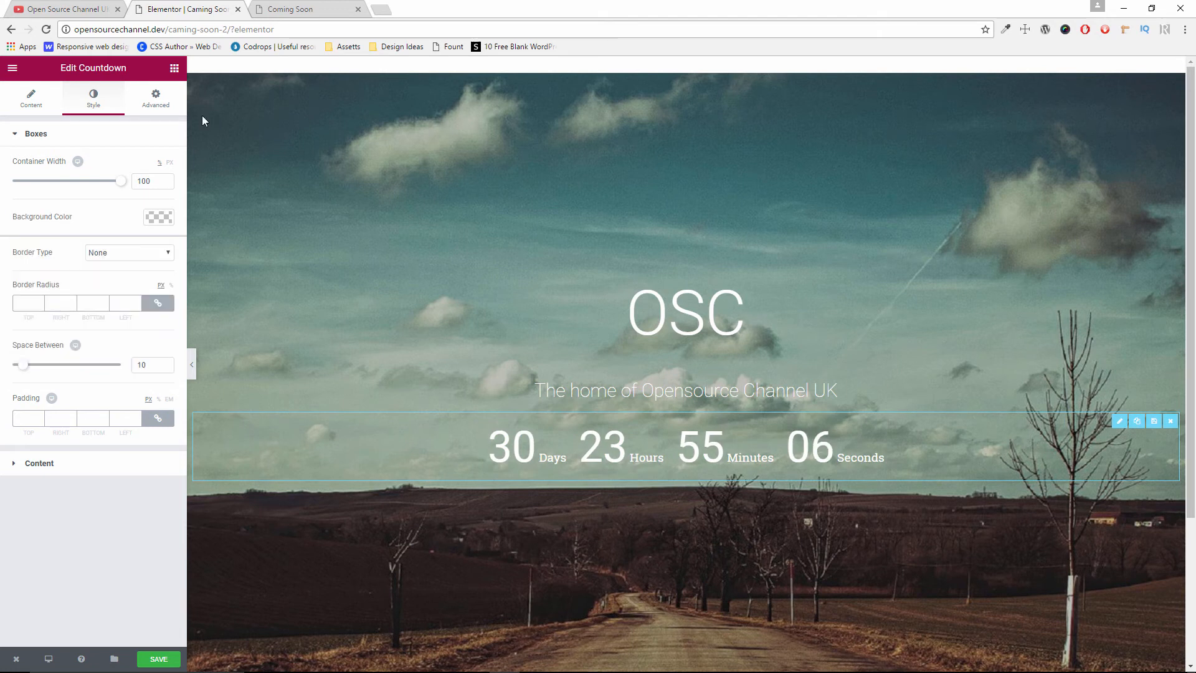
- Compare the vertical layout with the finished page, checking the section's column position options and a preview without the editing panel
{"action": "left_click", "coordinate": [290, 9]}
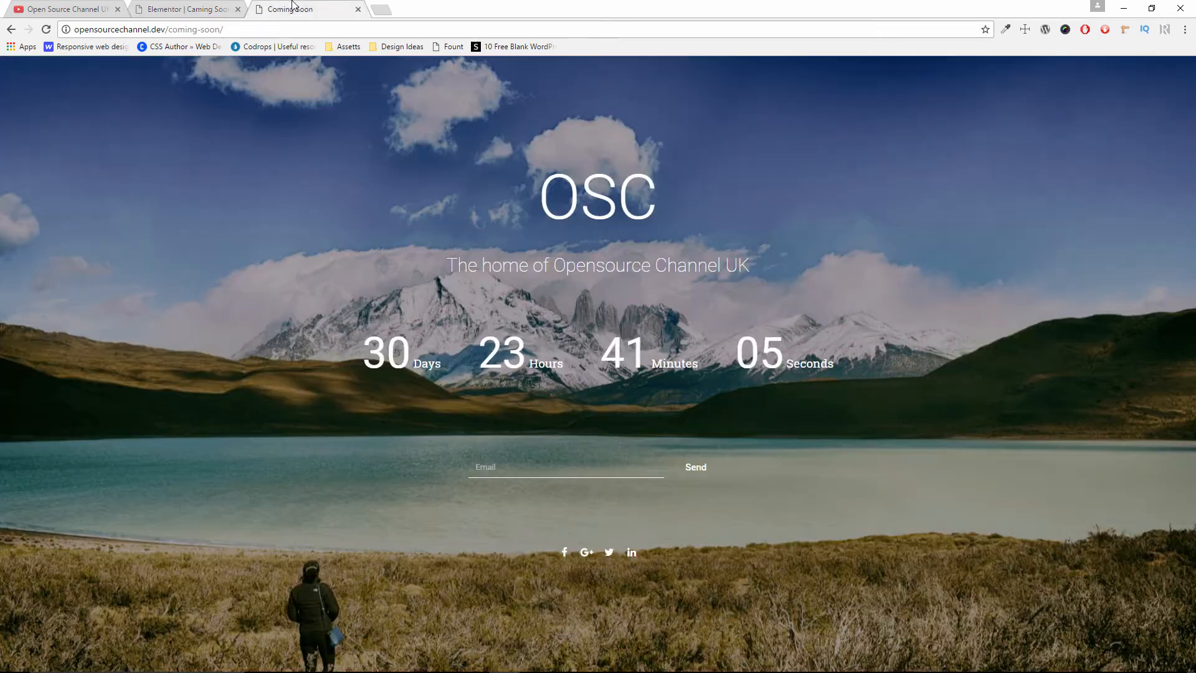
{"action": "left_click", "coordinate": [201, 7]}
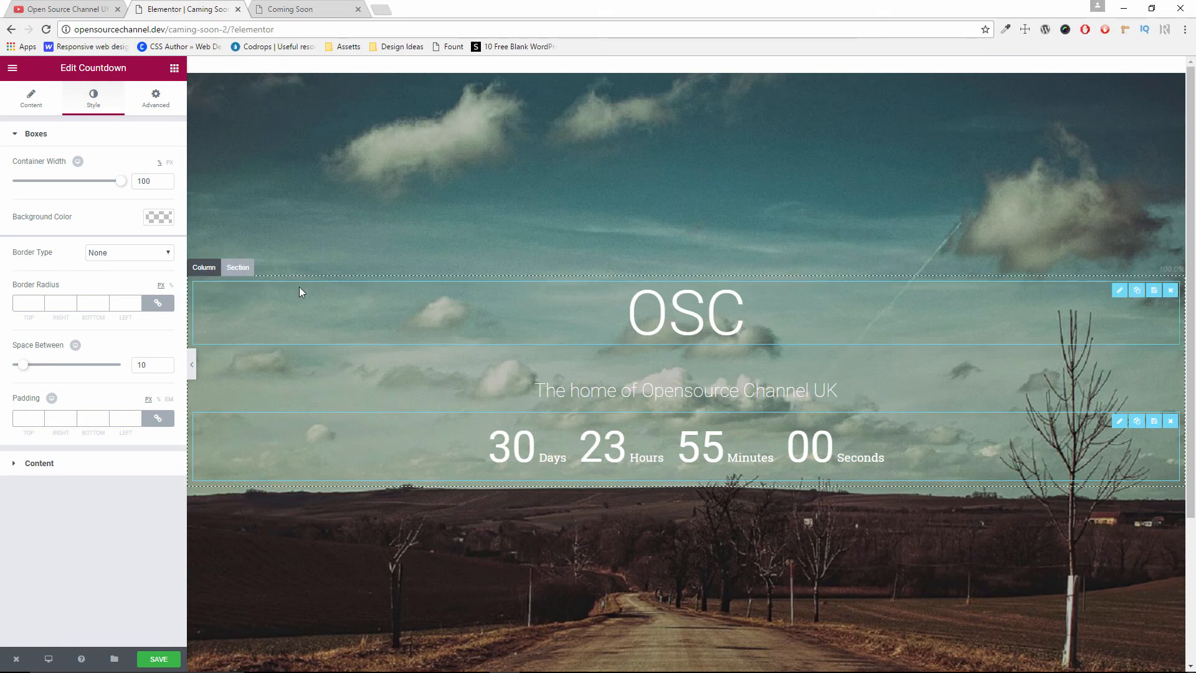
{"action": "left_click", "coordinate": [245, 267]}
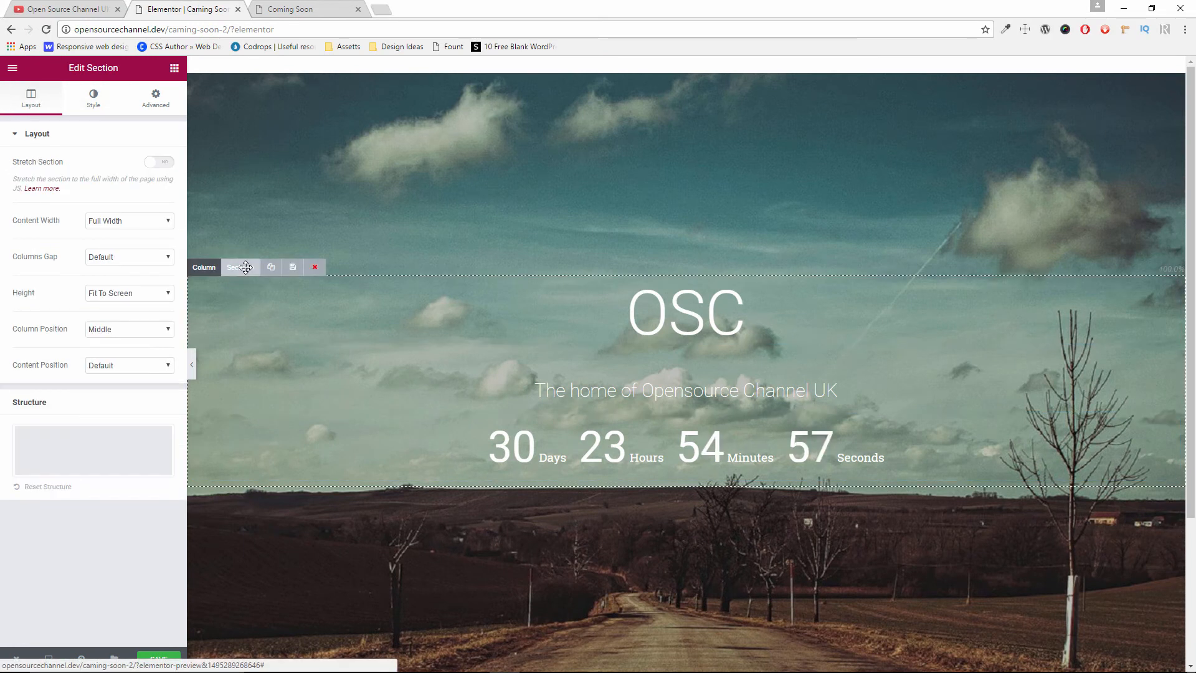
{"action": "left_click", "coordinate": [159, 329]}
{"action": "left_click", "coordinate": [159, 329]}
{"action": "left_click", "coordinate": [191, 364]}
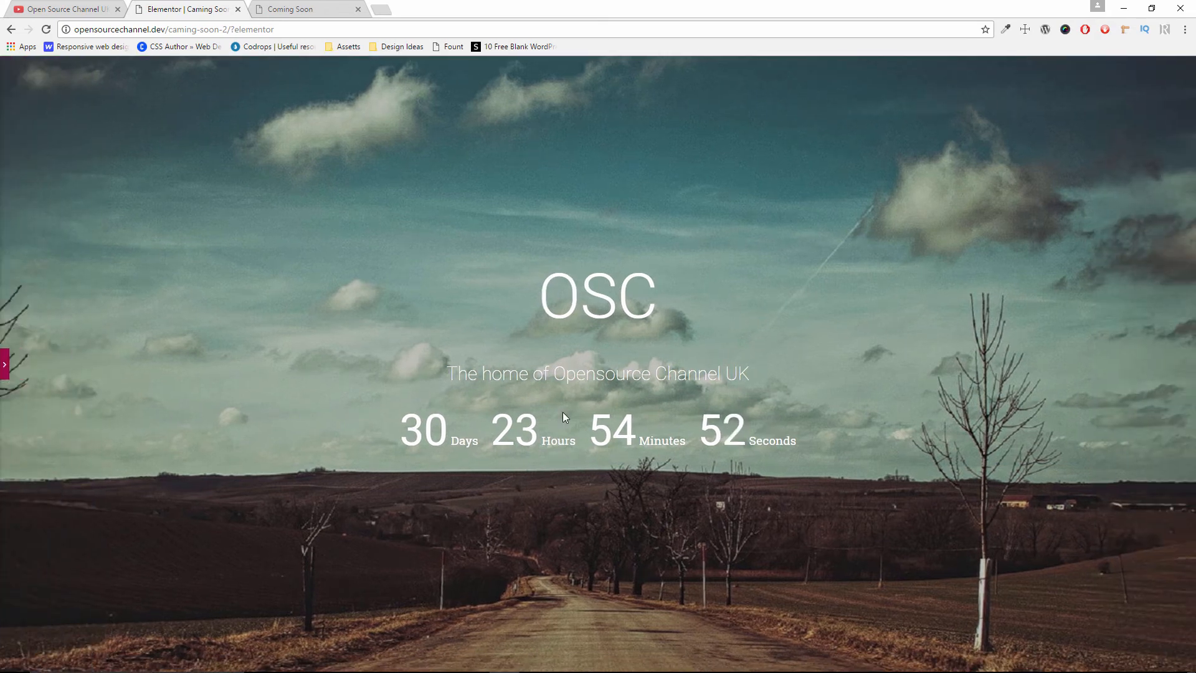
{"action": "left_click", "coordinate": [10, 364]}
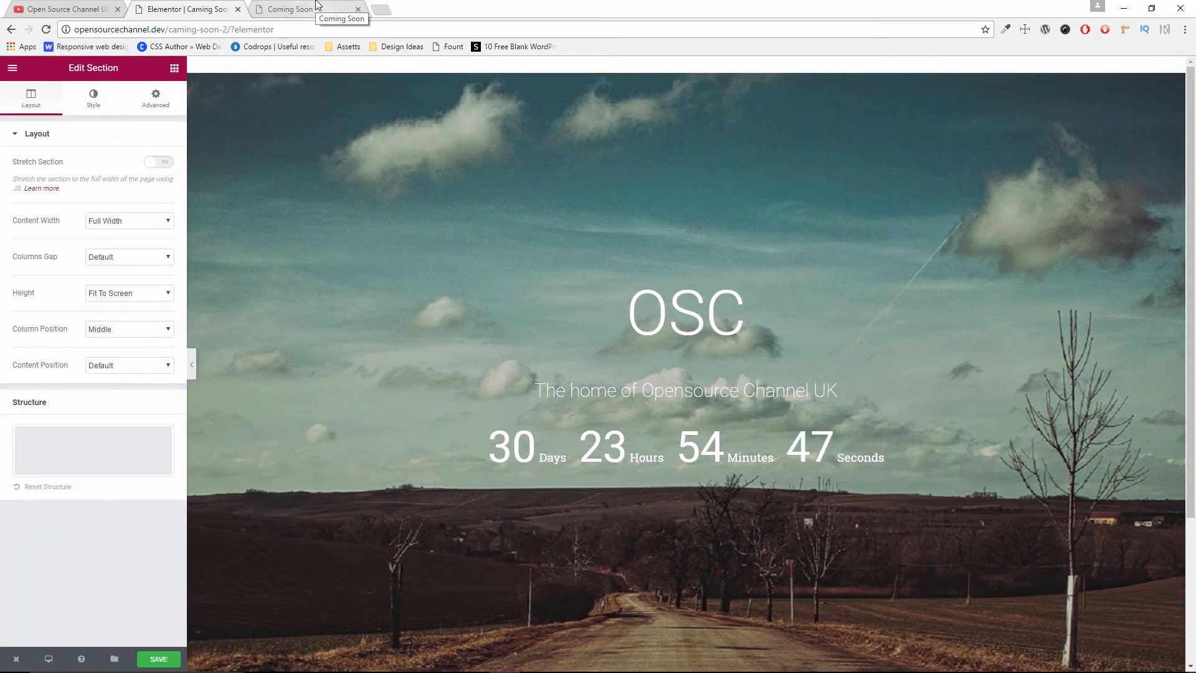
{"action": "left_click", "coordinate": [316, 5]}
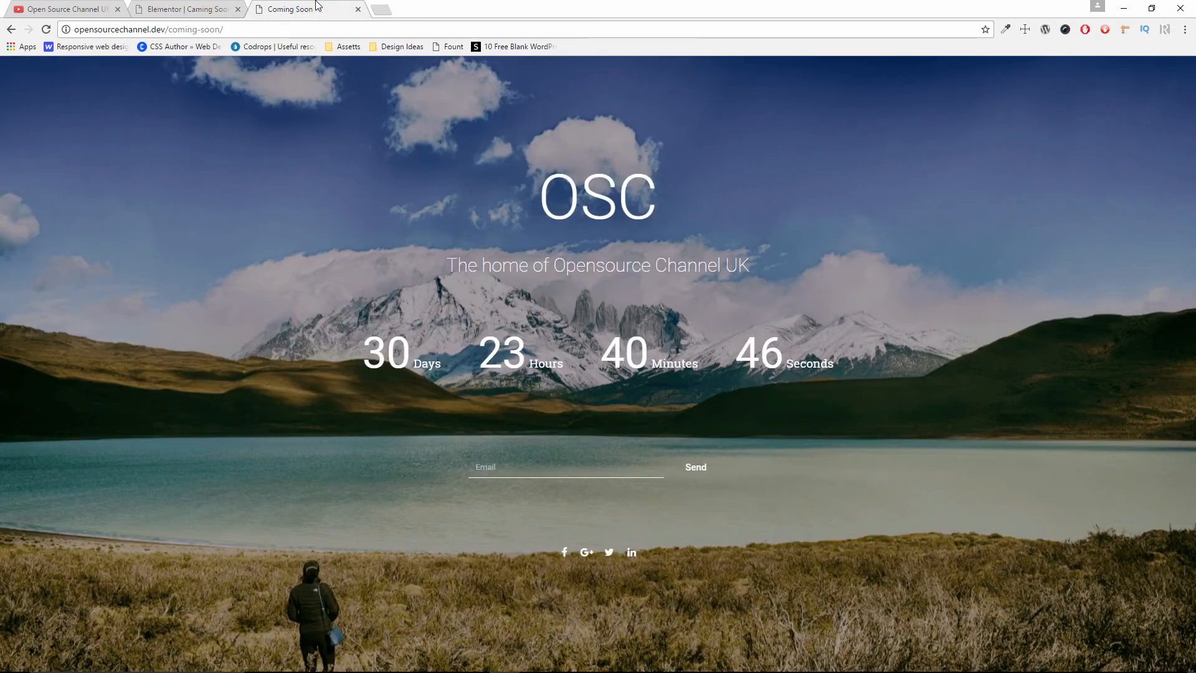
- Inspect the font family, size, weight and style of the countdown digits and labels on the finished Coming Soon page
{"action": "left_click", "coordinate": [218, 9]}
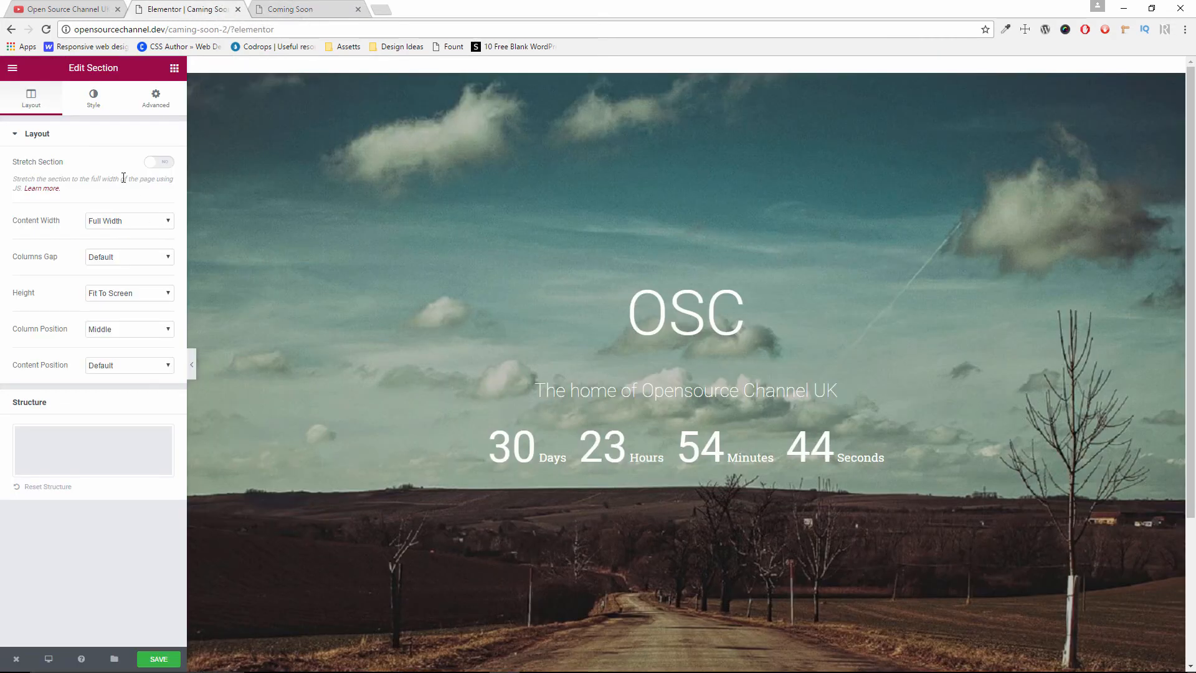
{"action": "left_click", "coordinate": [109, 99]}
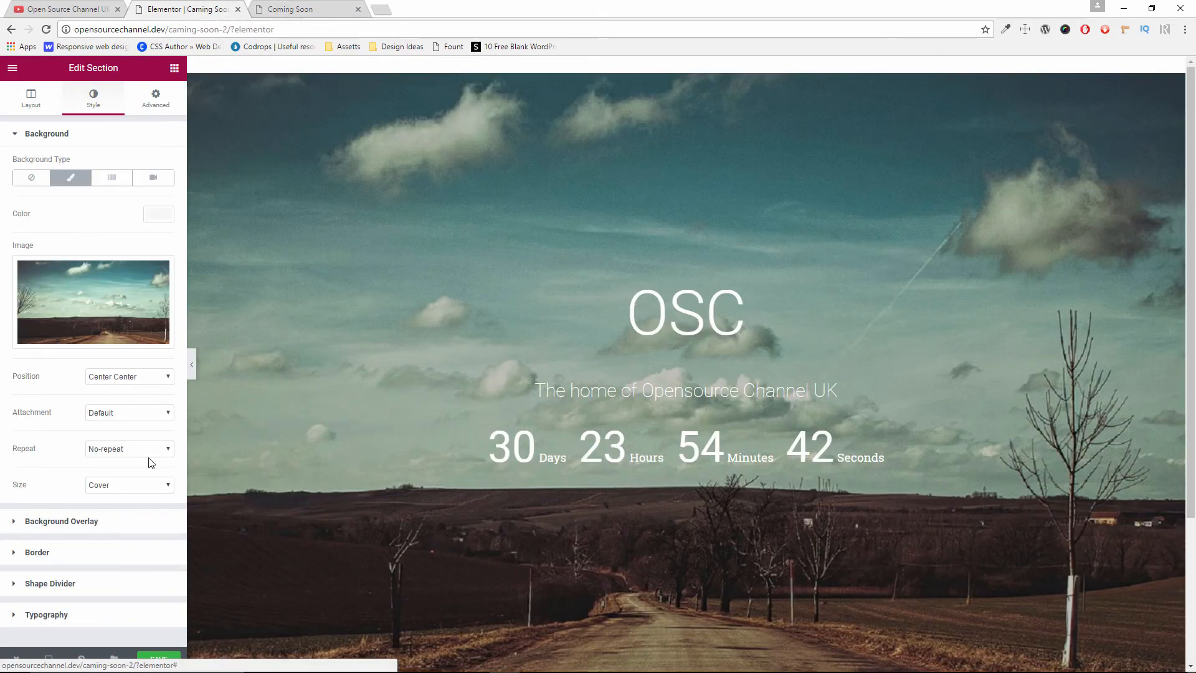
{"action": "left_click", "coordinate": [330, 9]}
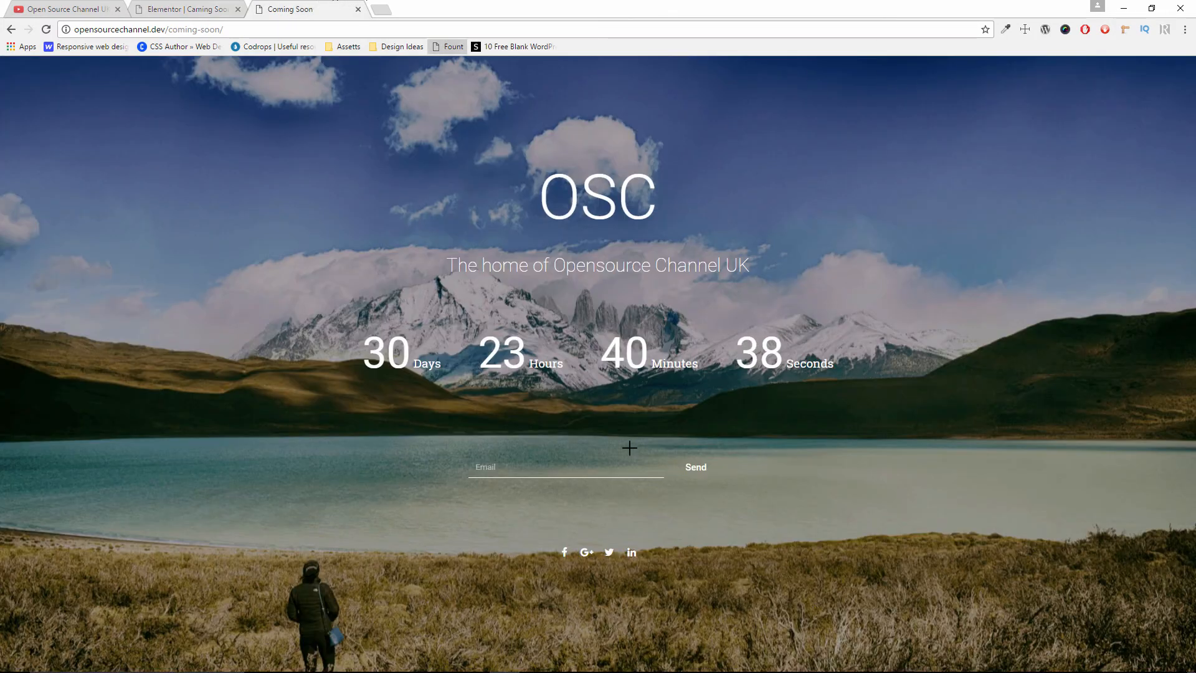
{"action": "left_click", "coordinate": [519, 361]}
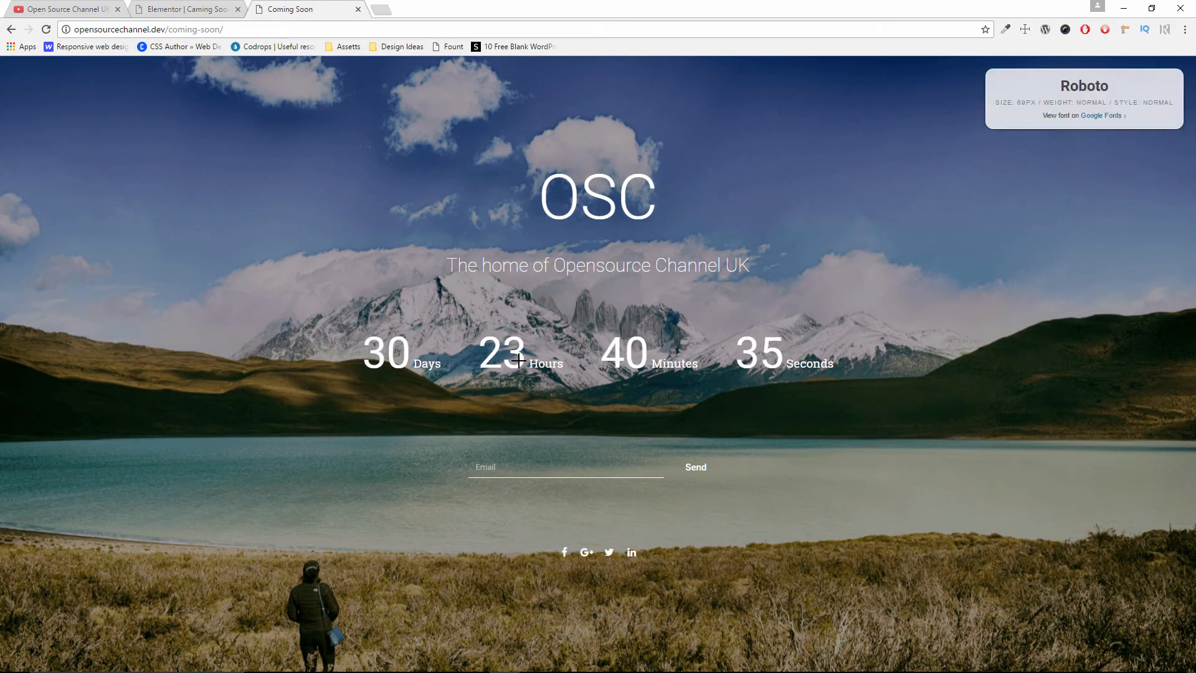
{"action": "left_click", "coordinate": [676, 363]}
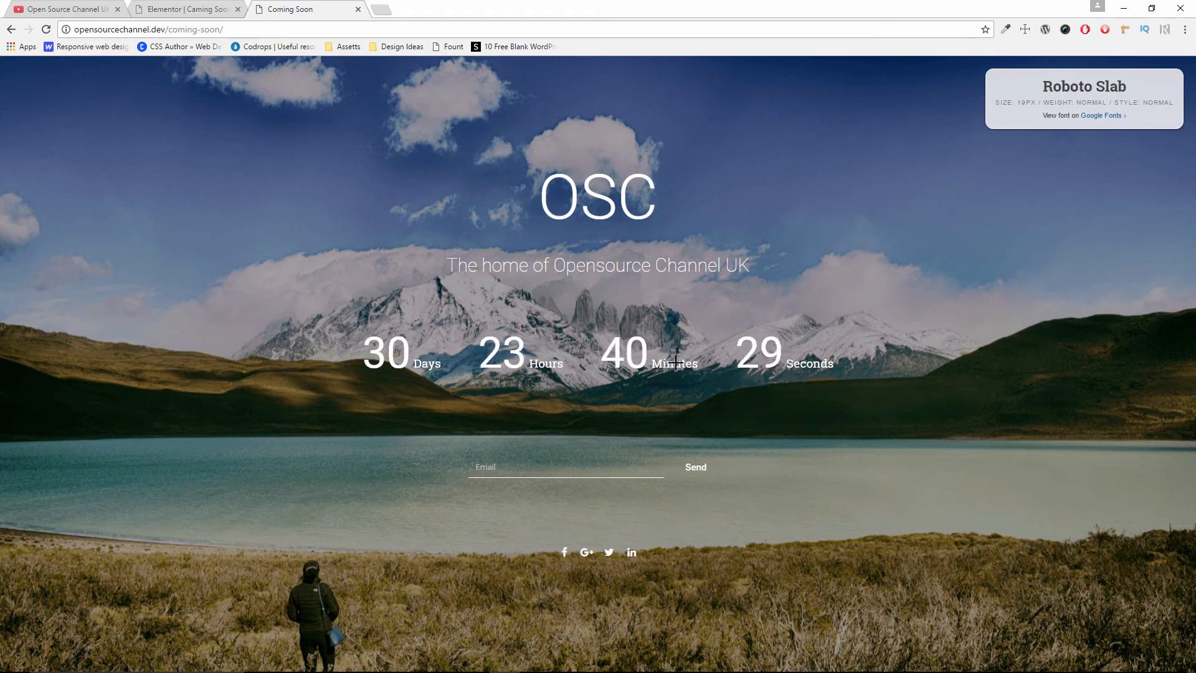
{"action": "left_click", "coordinate": [514, 351]}
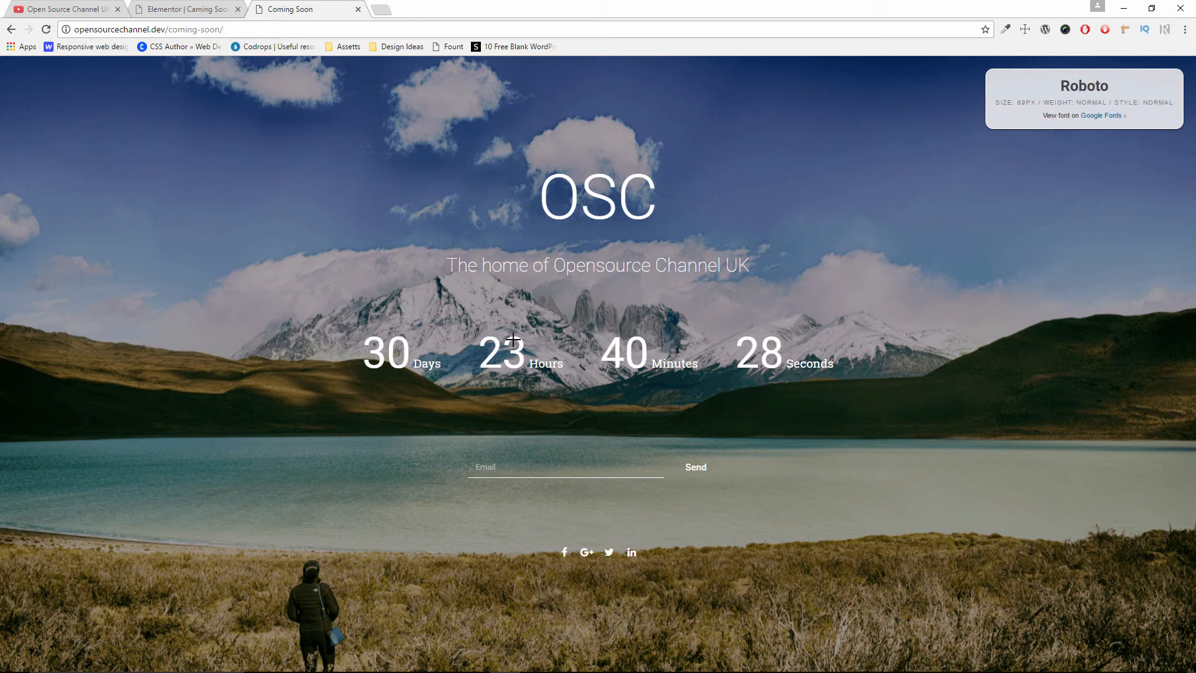
{"action": "left_click", "coordinate": [668, 364]}
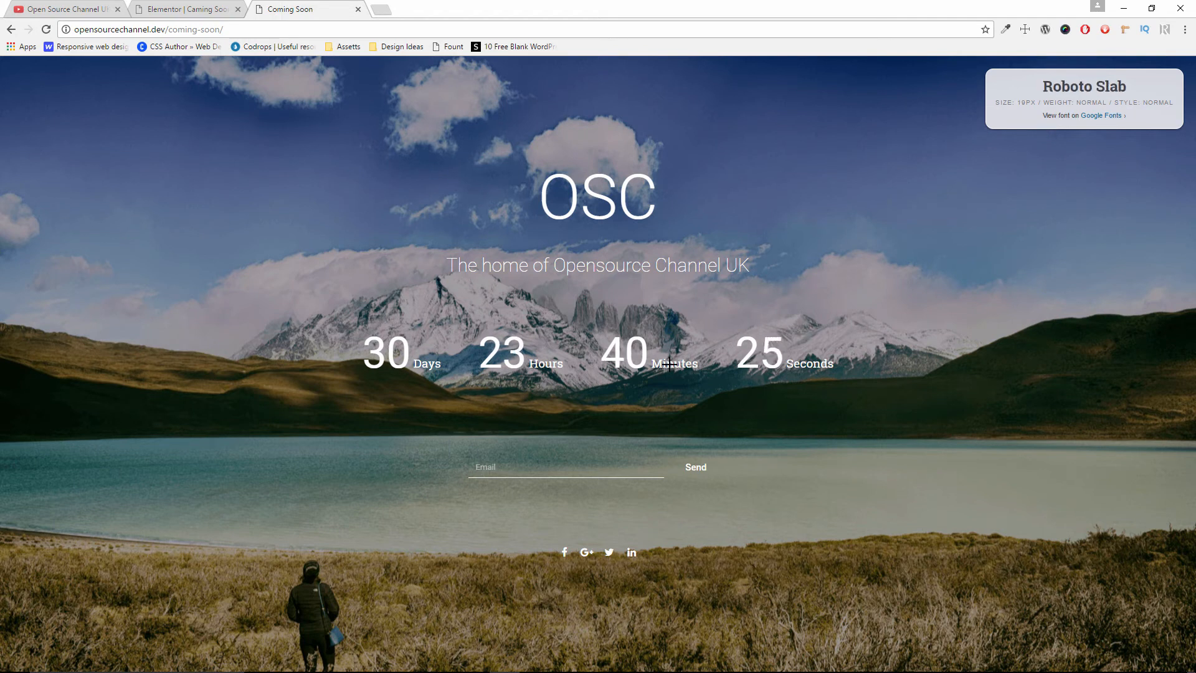
{"action": "left_click", "coordinate": [179, 9]}
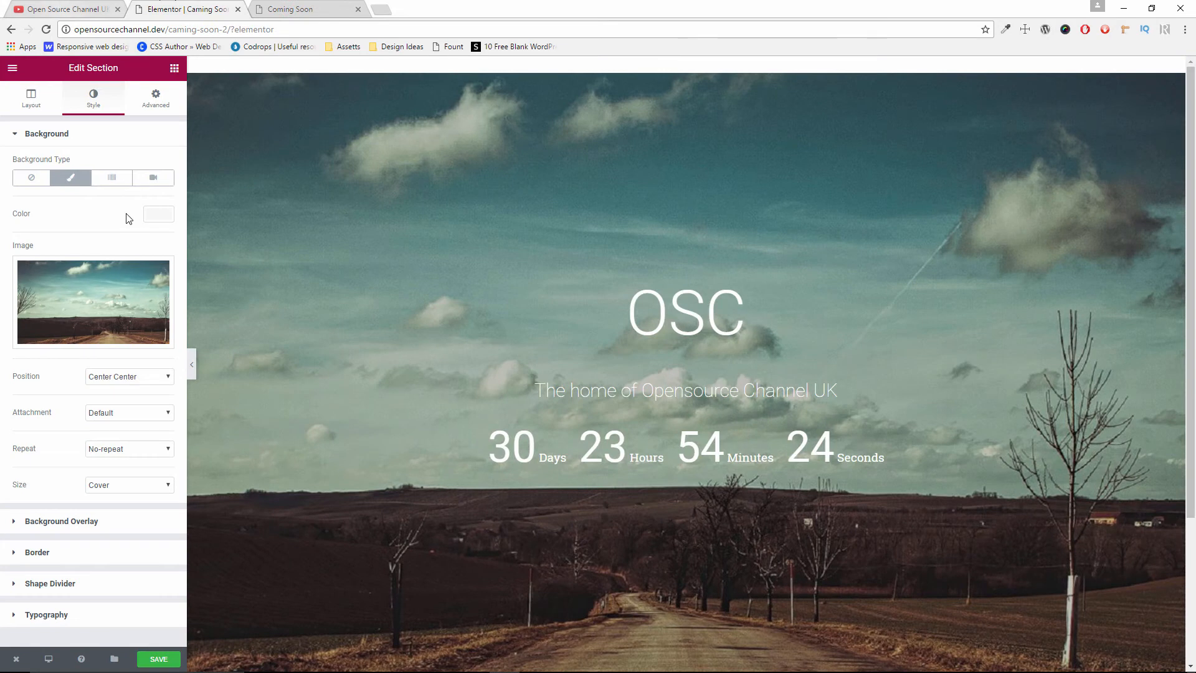
- Set the color of the new countdown's digits to white (#ffffff), checking against the finished page
{"action": "left_click", "coordinate": [607, 467]}
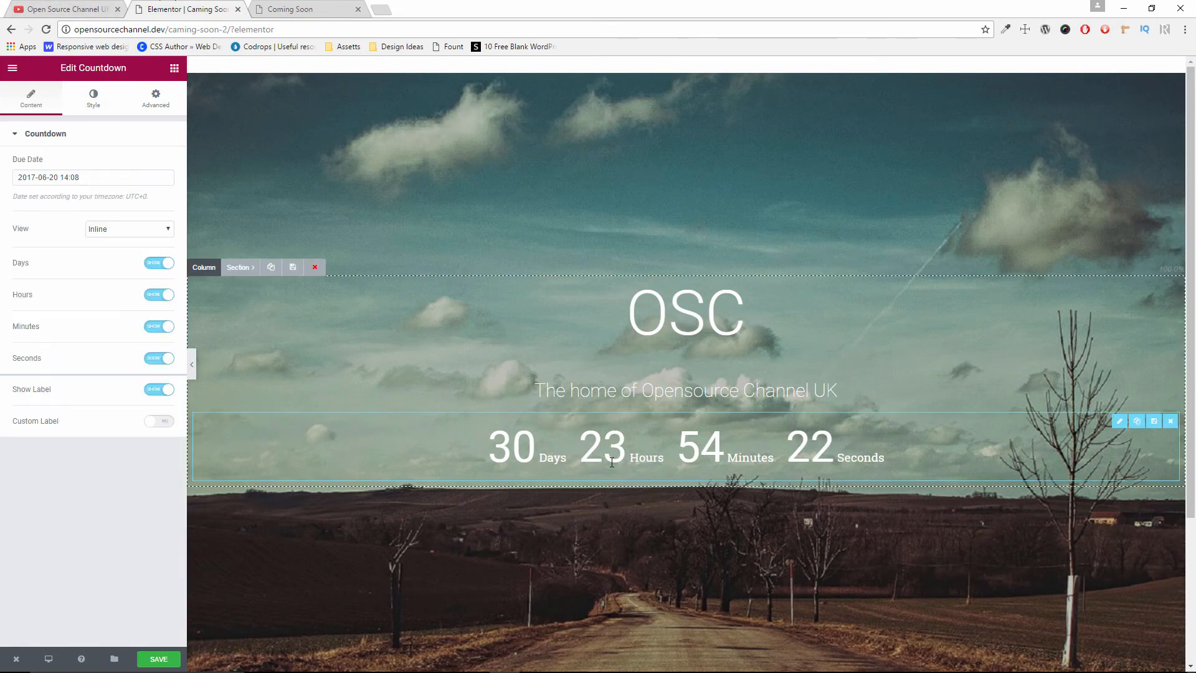
{"action": "left_click", "coordinate": [97, 107]}
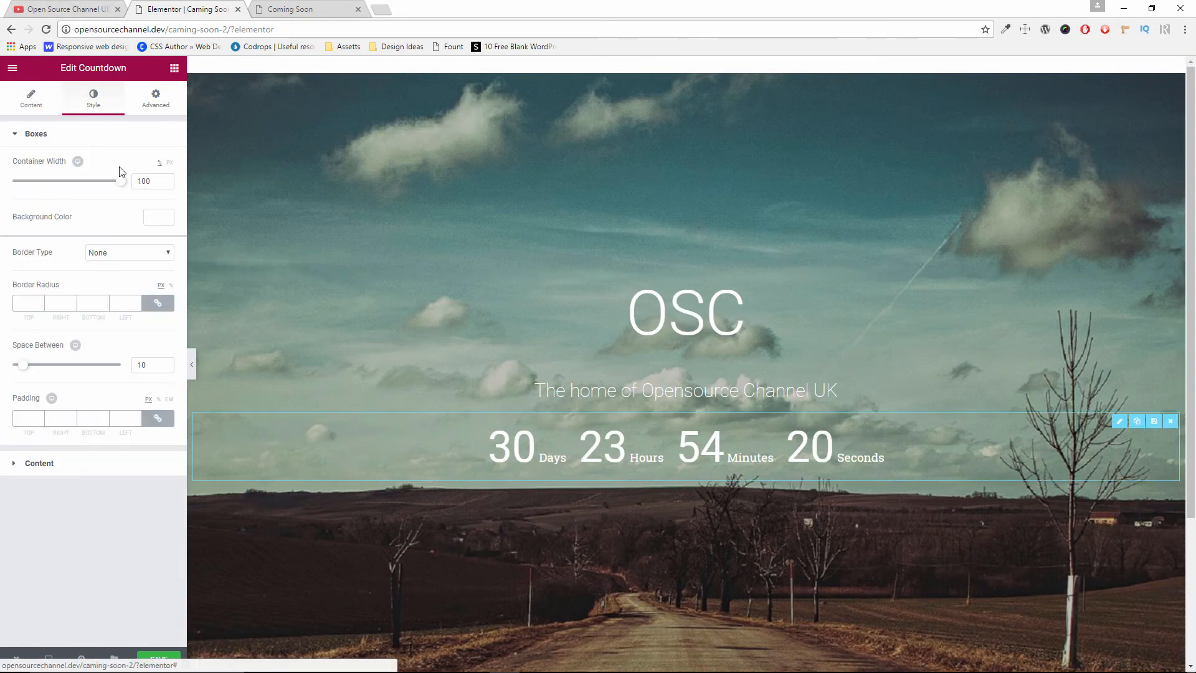
{"action": "left_click", "coordinate": [86, 472]}
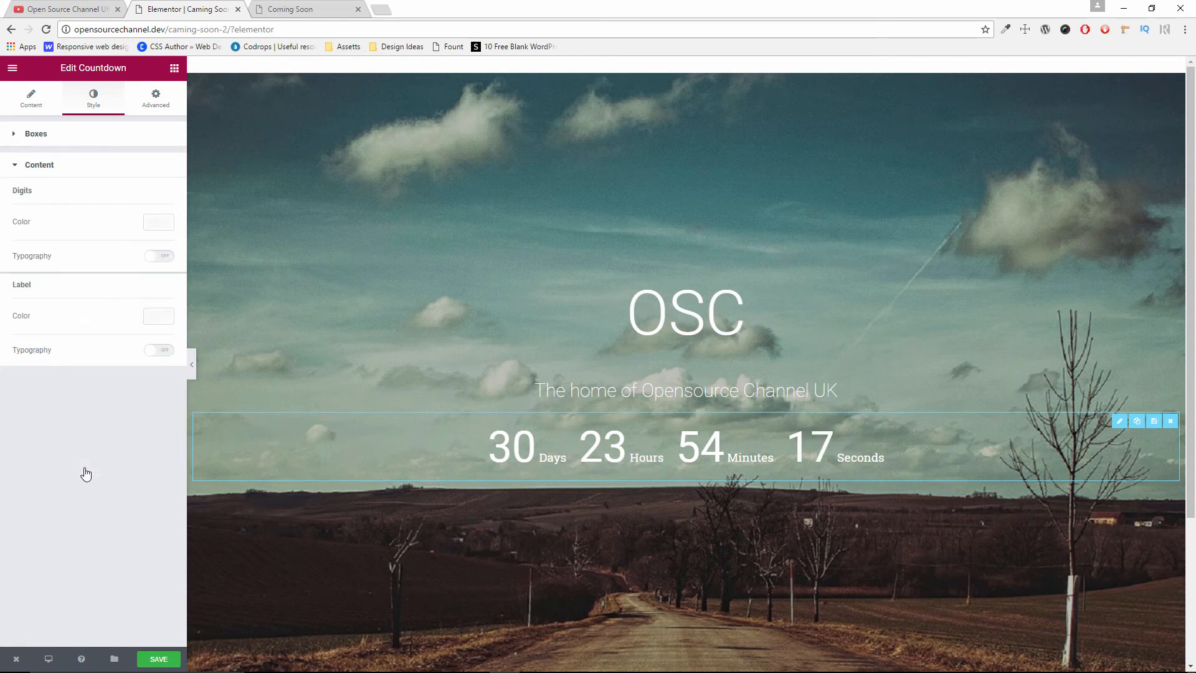
{"action": "left_click", "coordinate": [160, 221]}
{"action": "left_click", "coordinate": [298, 9]}
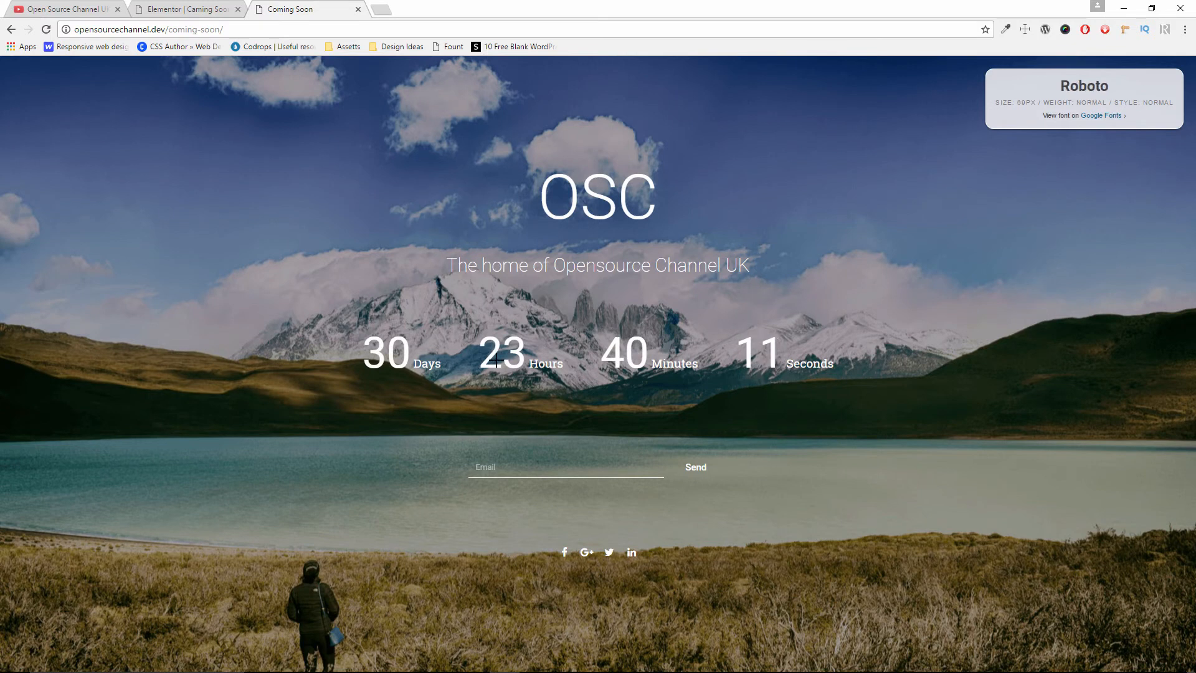
{"action": "left_click", "coordinate": [199, 9]}
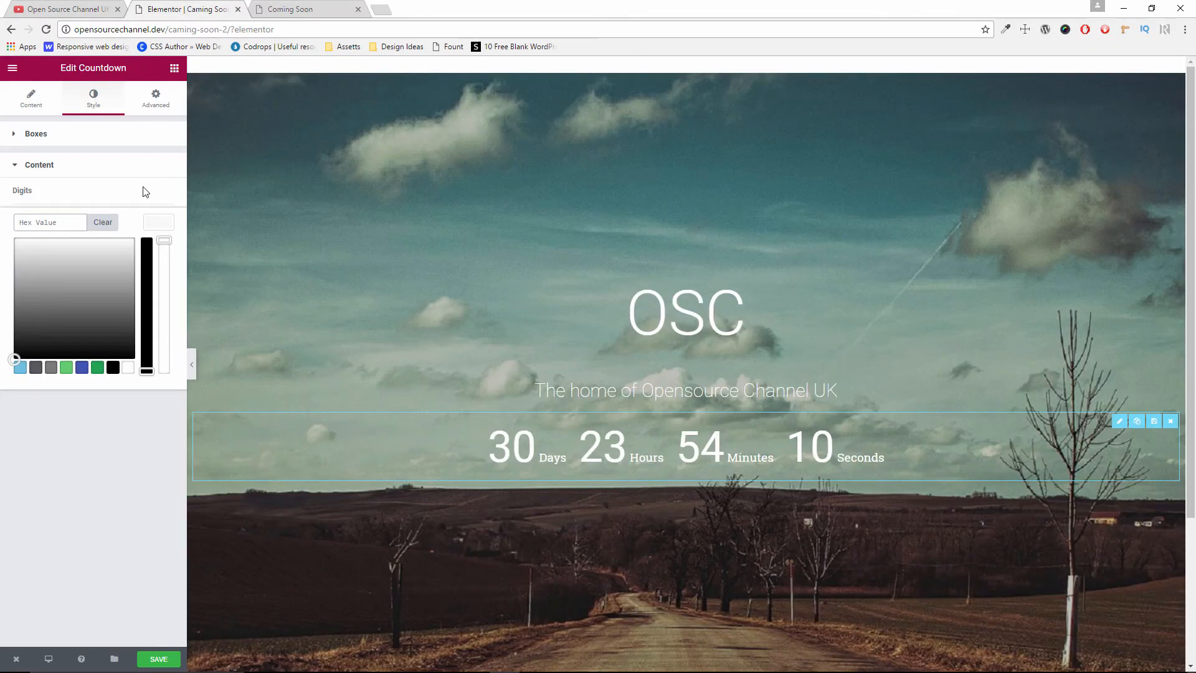
{"action": "left_click", "coordinate": [170, 226]}
{"action": "left_click", "coordinate": [161, 227]}
{"action": "left_click", "coordinate": [126, 368]}
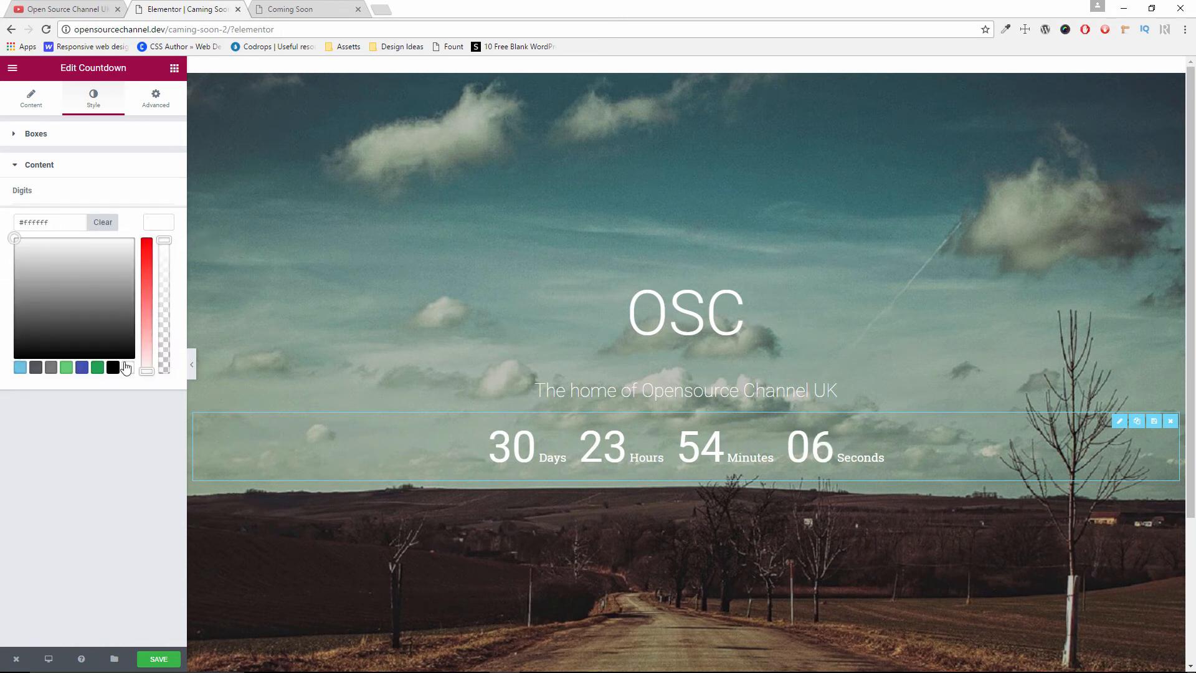
{"action": "left_click", "coordinate": [155, 219]}
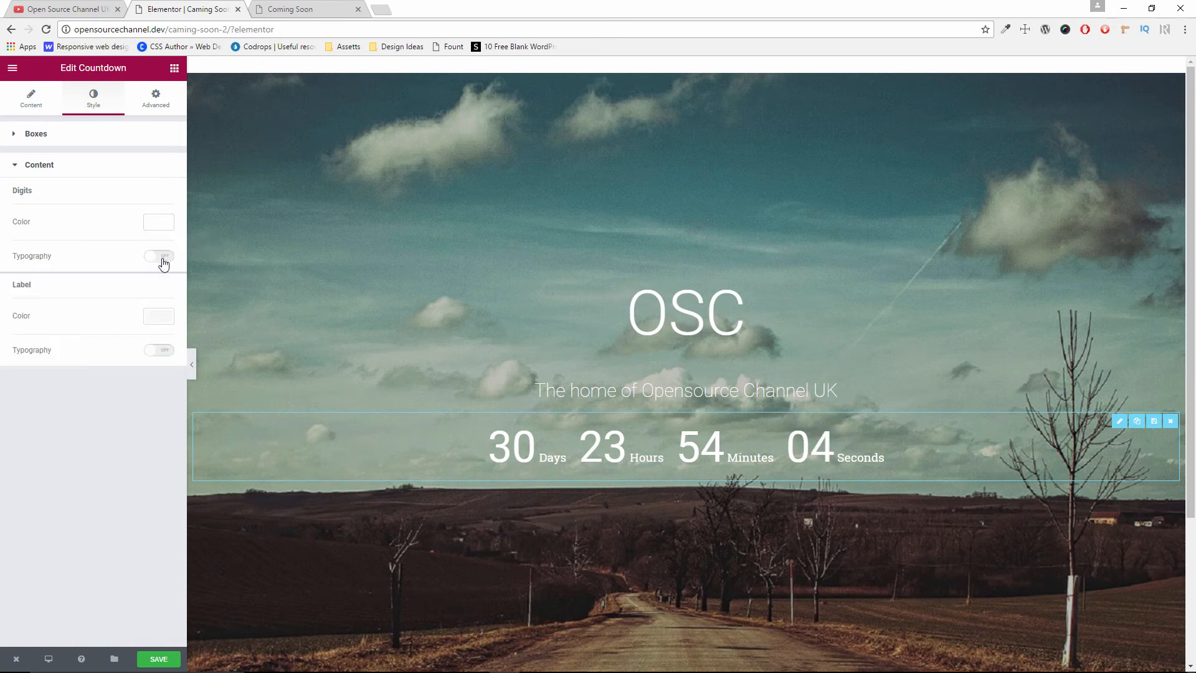
- Enable custom typography for the countdown digits with size 69 px, the Roboto family and Normal style
{"action": "left_click", "coordinate": [163, 259]}
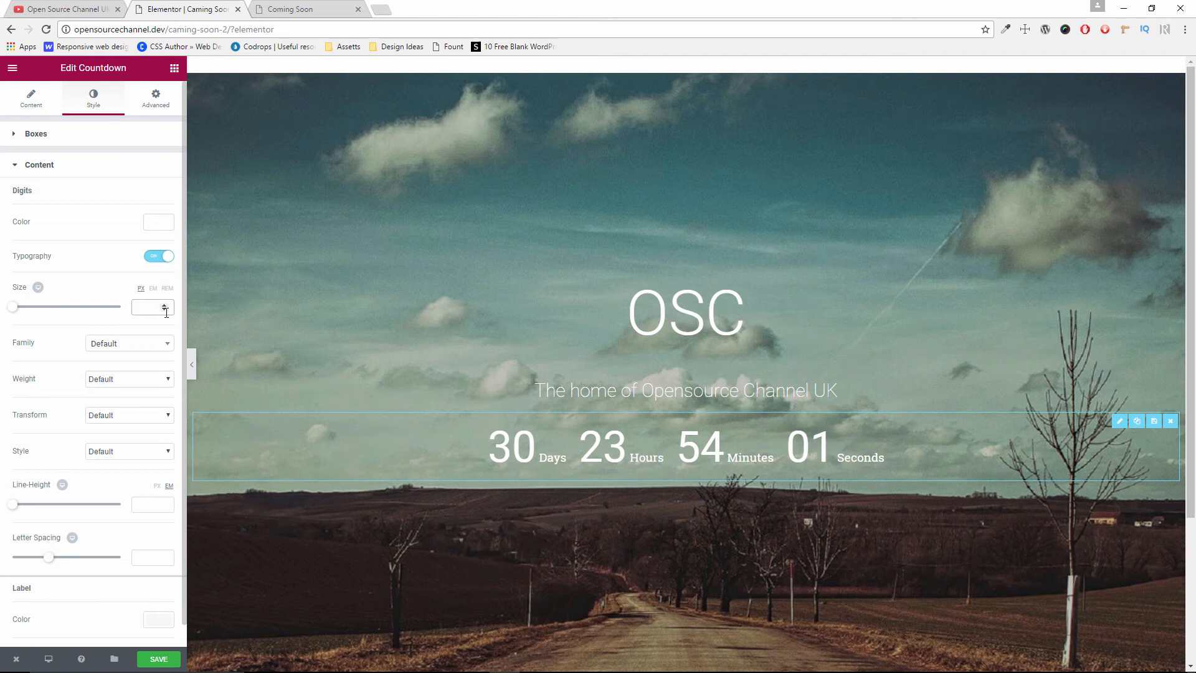
{"action": "type", "text": "69"}
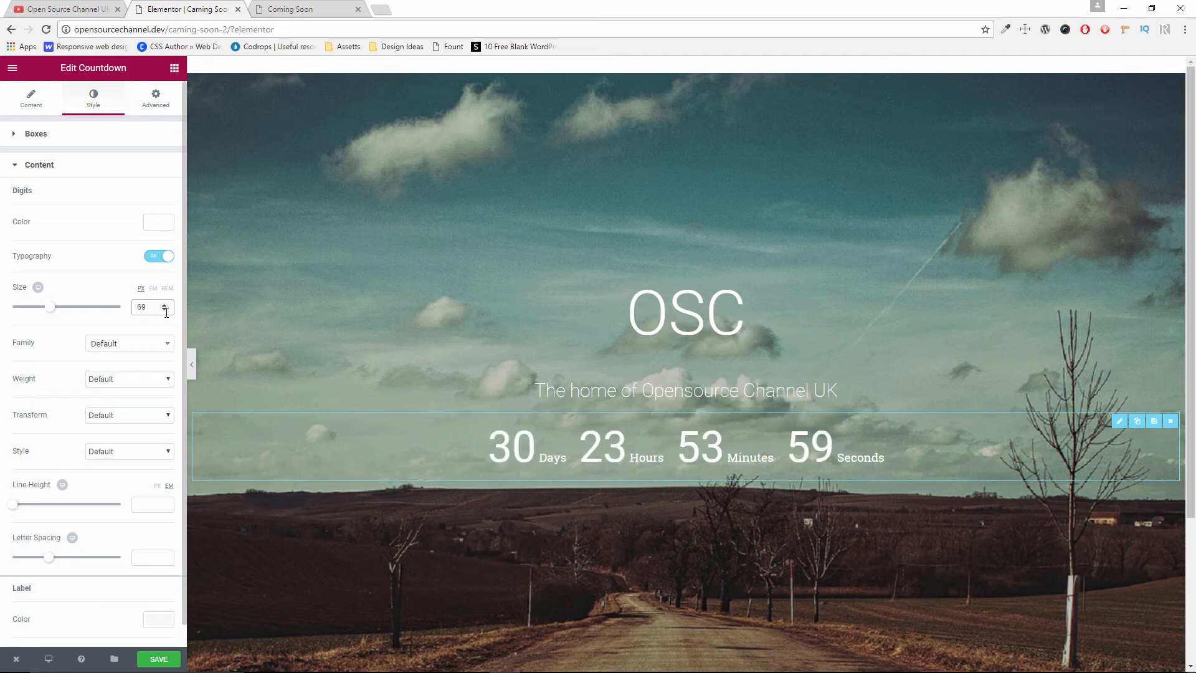
{"action": "left_click", "coordinate": [131, 347]}
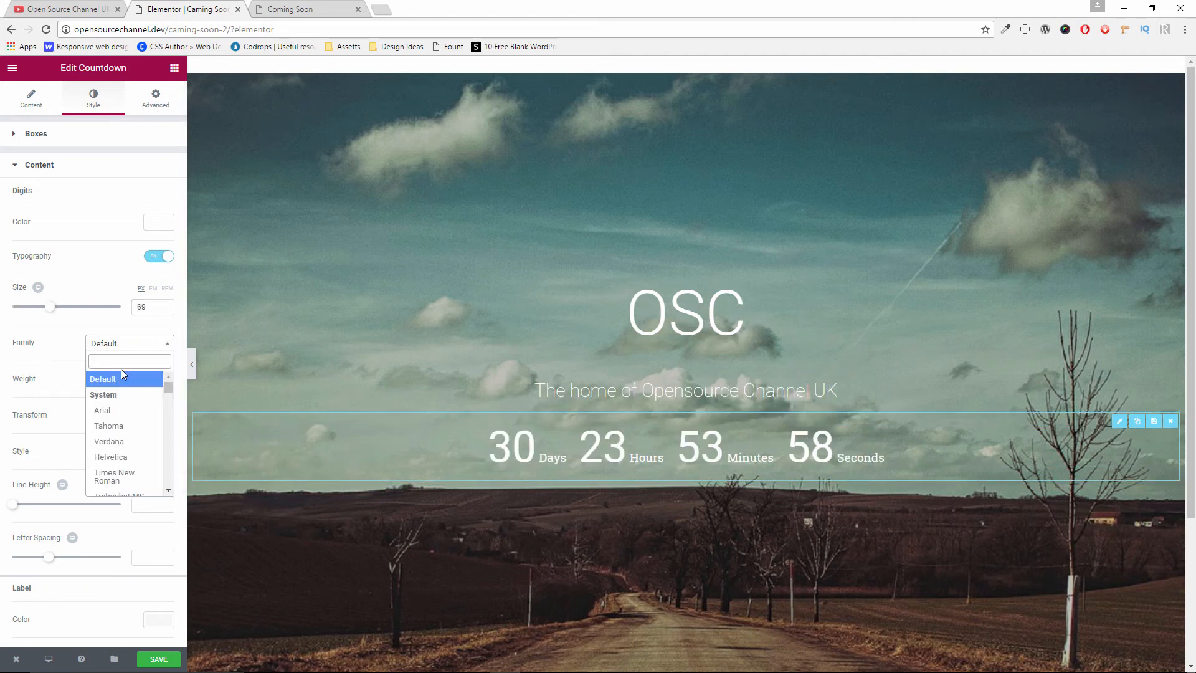
{"action": "type", "text": "roboto"}
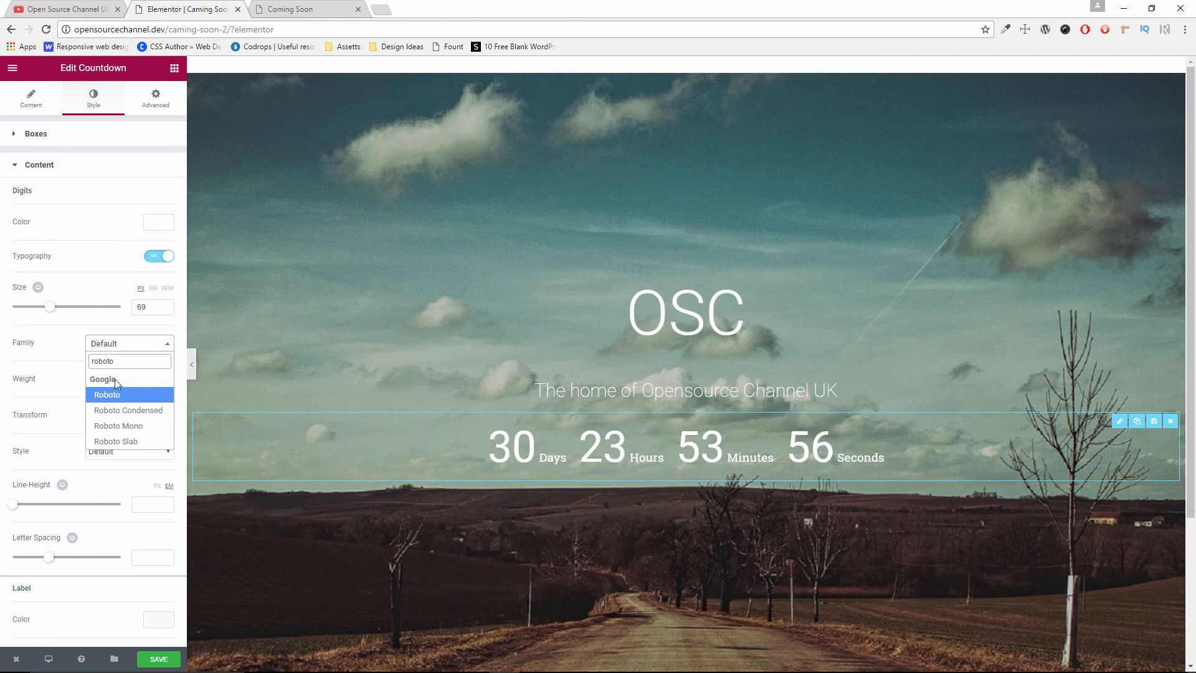
{"action": "left_click", "coordinate": [95, 396]}
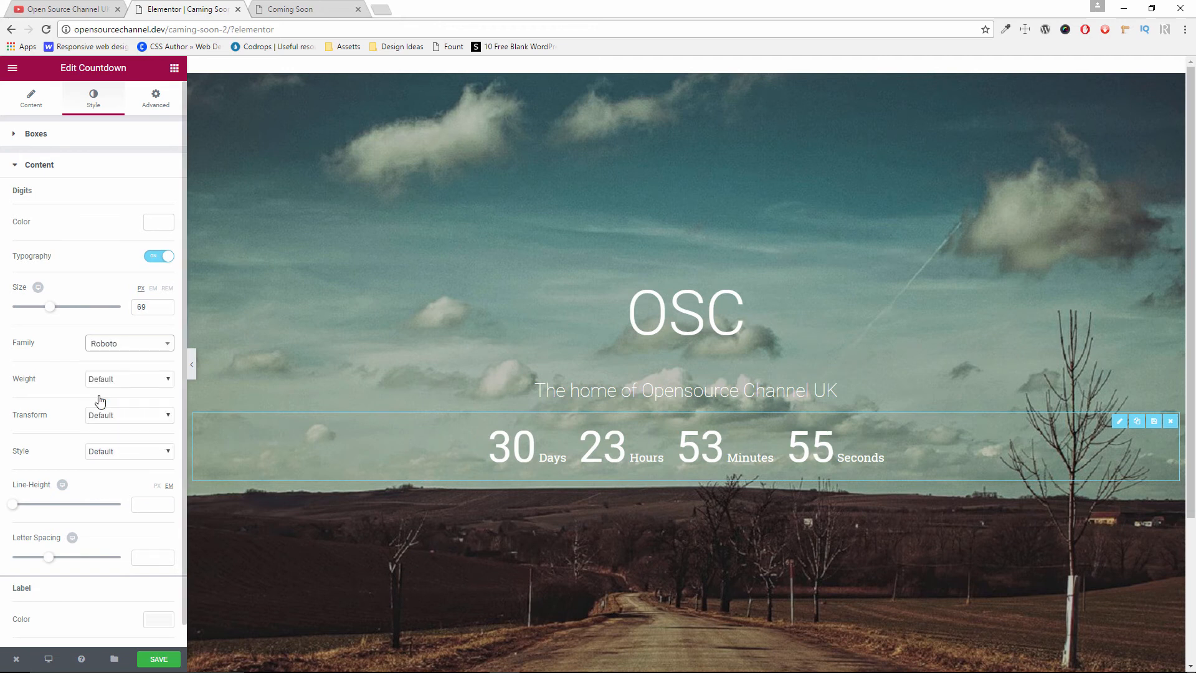
{"action": "left_click", "coordinate": [120, 459]}
{"action": "left_click", "coordinate": [109, 479]}
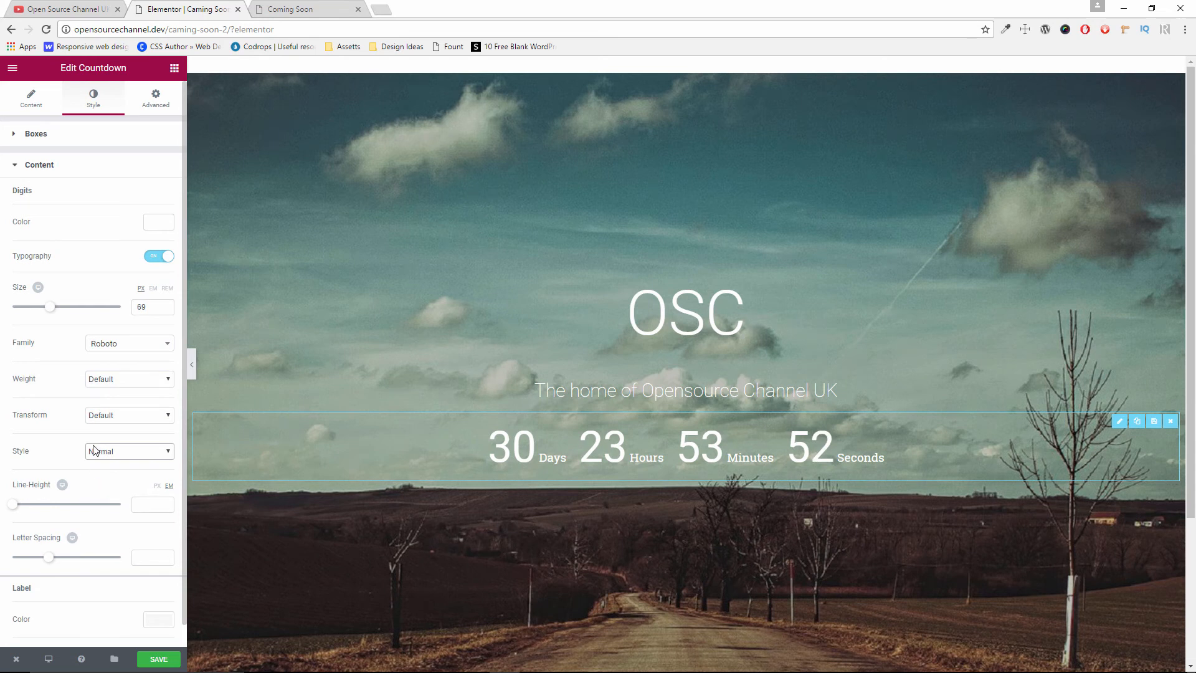
- Set the color of the countdown labels to white
{"action": "scroll", "coordinate": [97, 436], "scroll_direction": "down", "scroll_amount": 1}
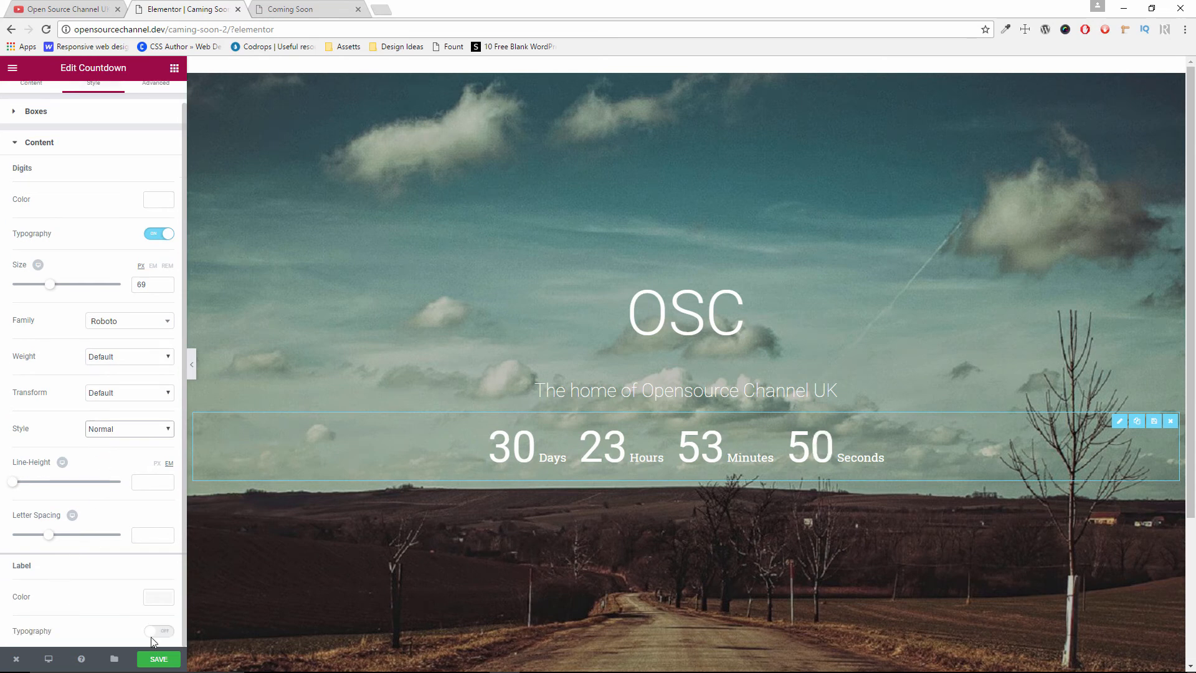
{"action": "left_click", "coordinate": [159, 598]}
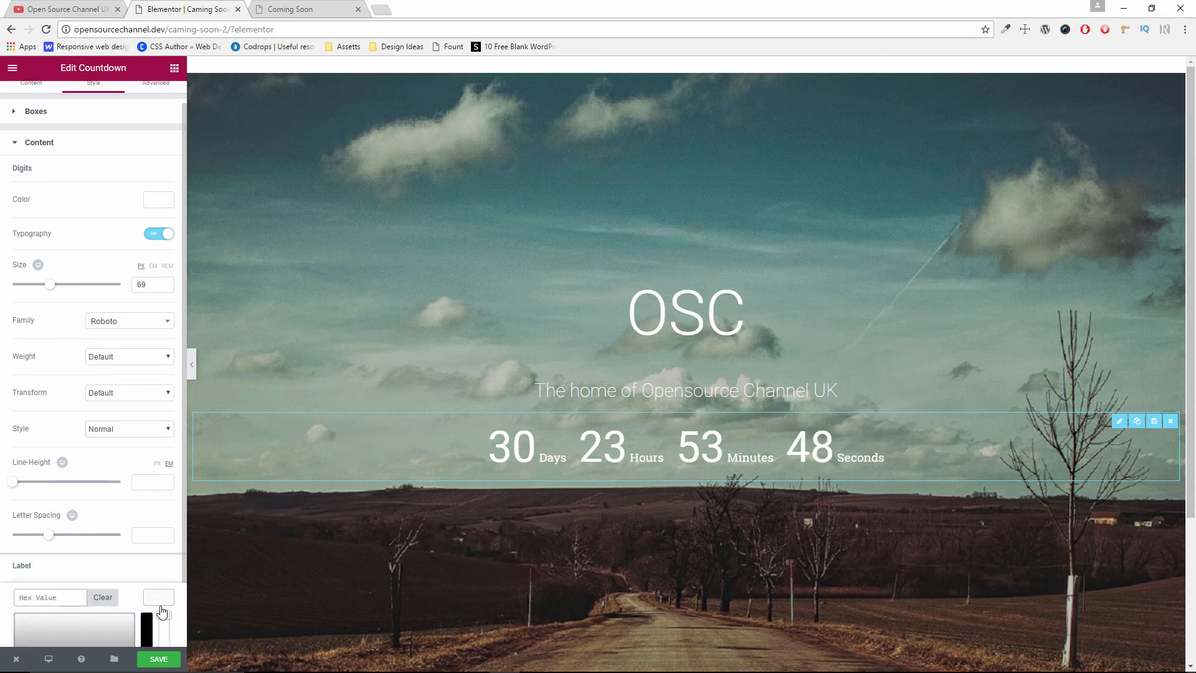
{"action": "scroll", "coordinate": [149, 599], "scroll_direction": "down", "scroll_amount": 2}
{"action": "left_click", "coordinate": [128, 624]}
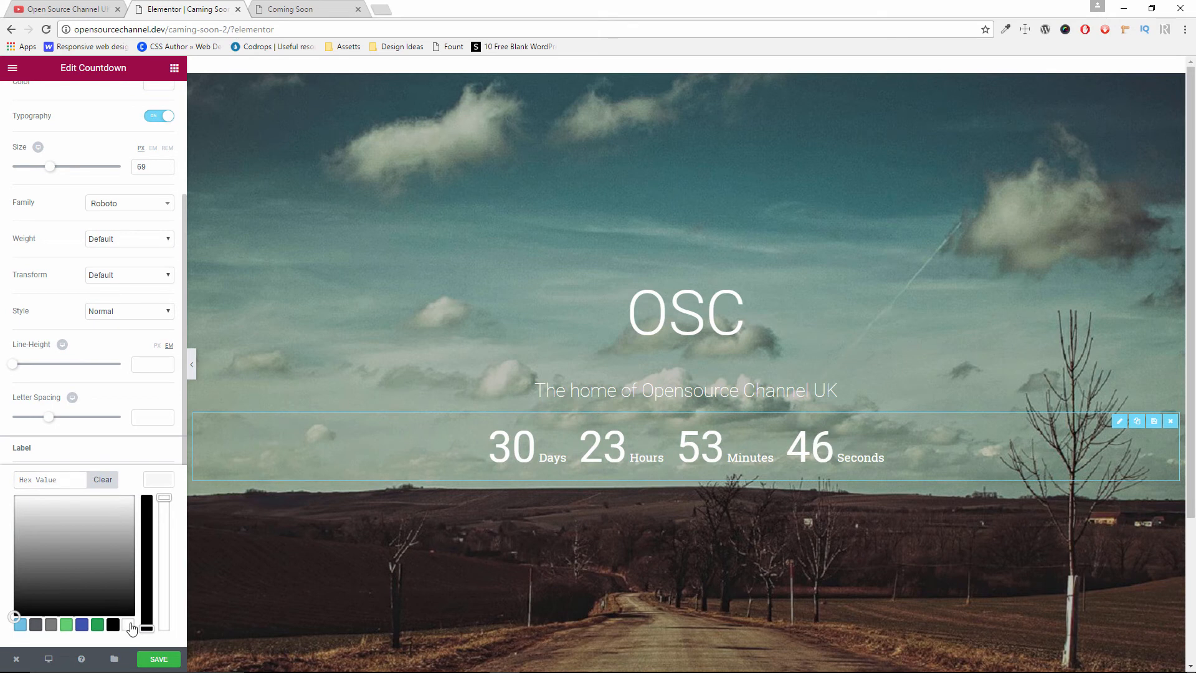
{"action": "left_click", "coordinate": [157, 480]}
- Enable custom typography for the countdown labels with the Roboto Slab family and size 19 px
{"action": "left_click", "coordinate": [165, 515]}
{"action": "scroll", "coordinate": [159, 548], "scroll_direction": "down", "scroll_amount": 3}
{"action": "left_click", "coordinate": [138, 384]}
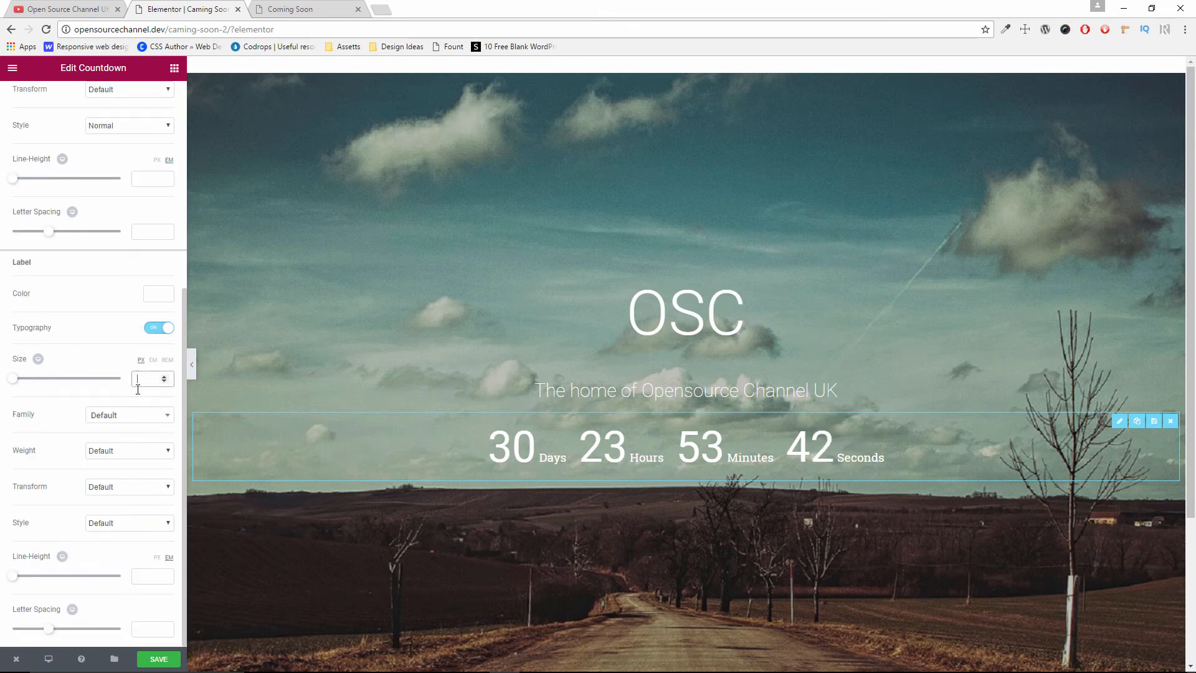
{"action": "left_click", "coordinate": [128, 416]}
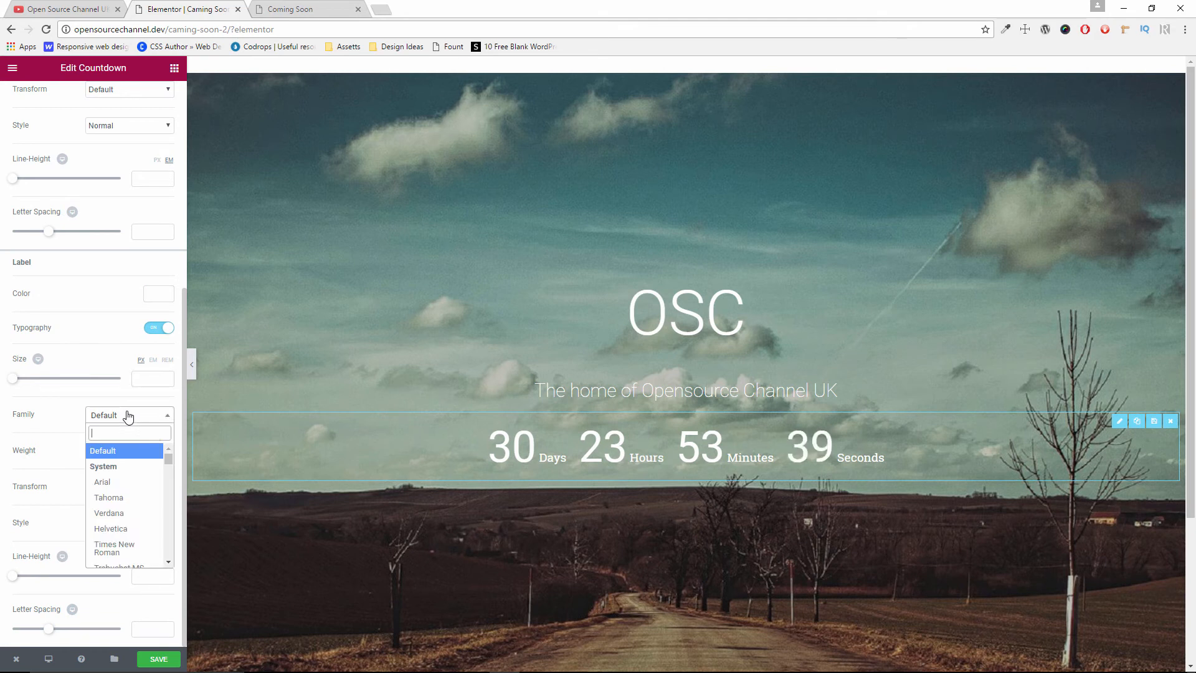
{"action": "type", "text": "robot"}
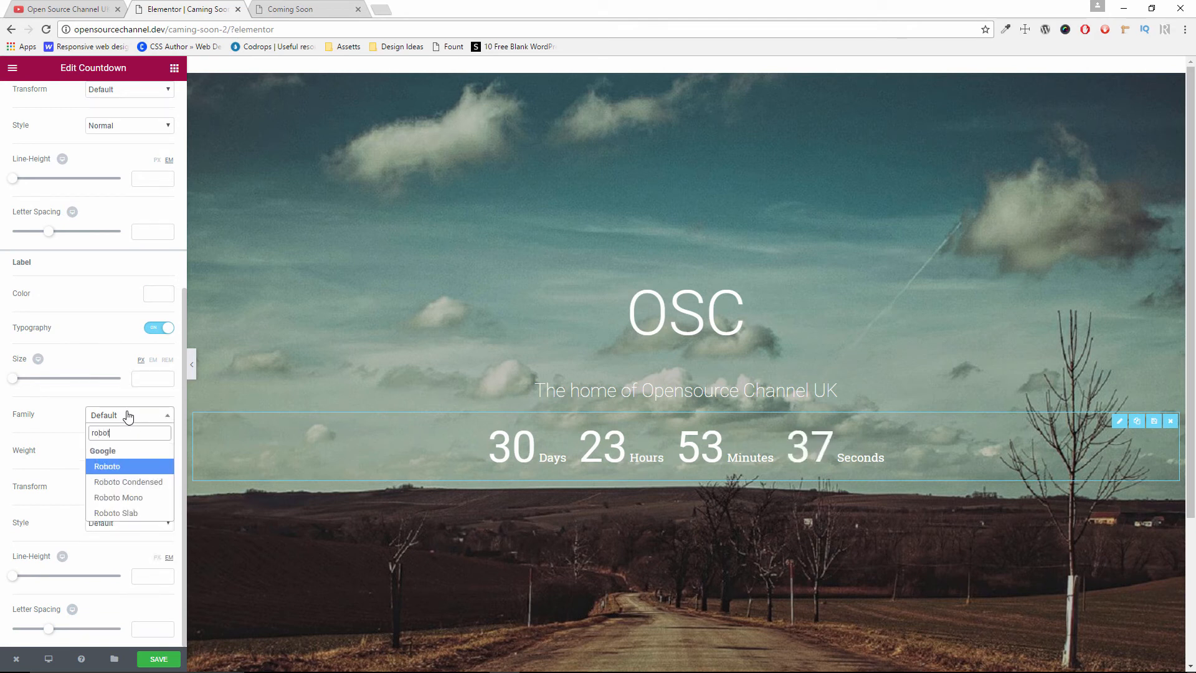
{"action": "left_click", "coordinate": [128, 513]}
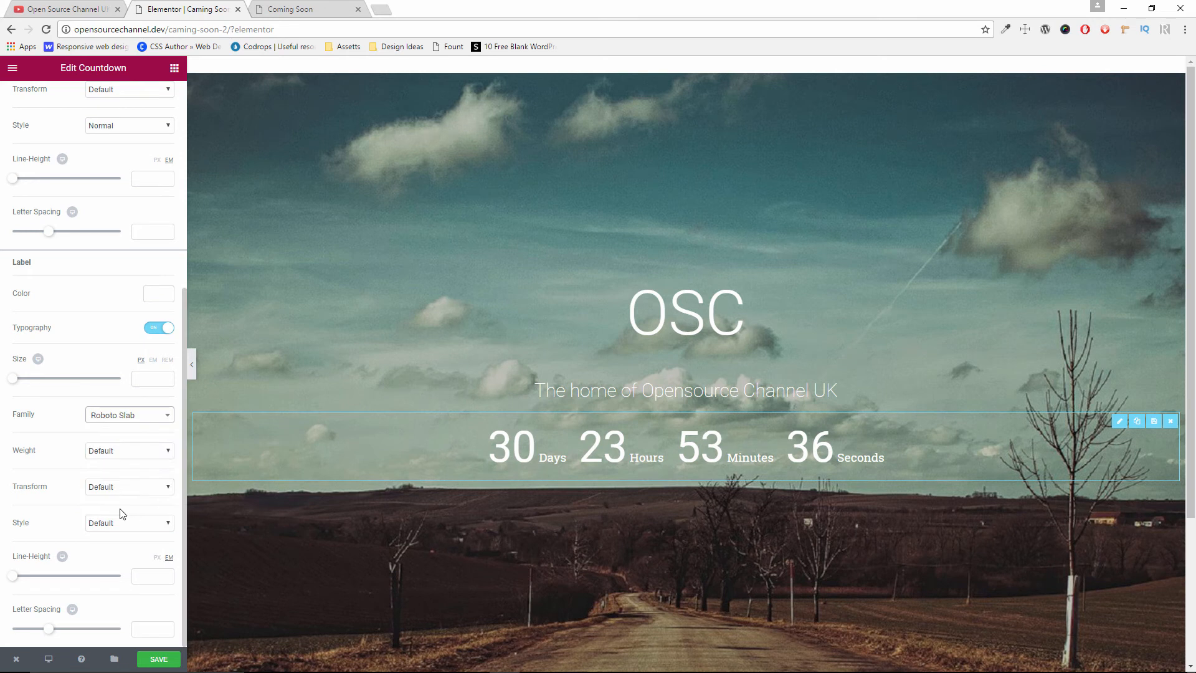
{"action": "left_click", "coordinate": [133, 377]}
{"action": "type", "text": "19"}
- Recheck the label font on the finished page and set the countdown labels' weight and style to Normal
{"action": "left_click", "coordinate": [331, 9]}
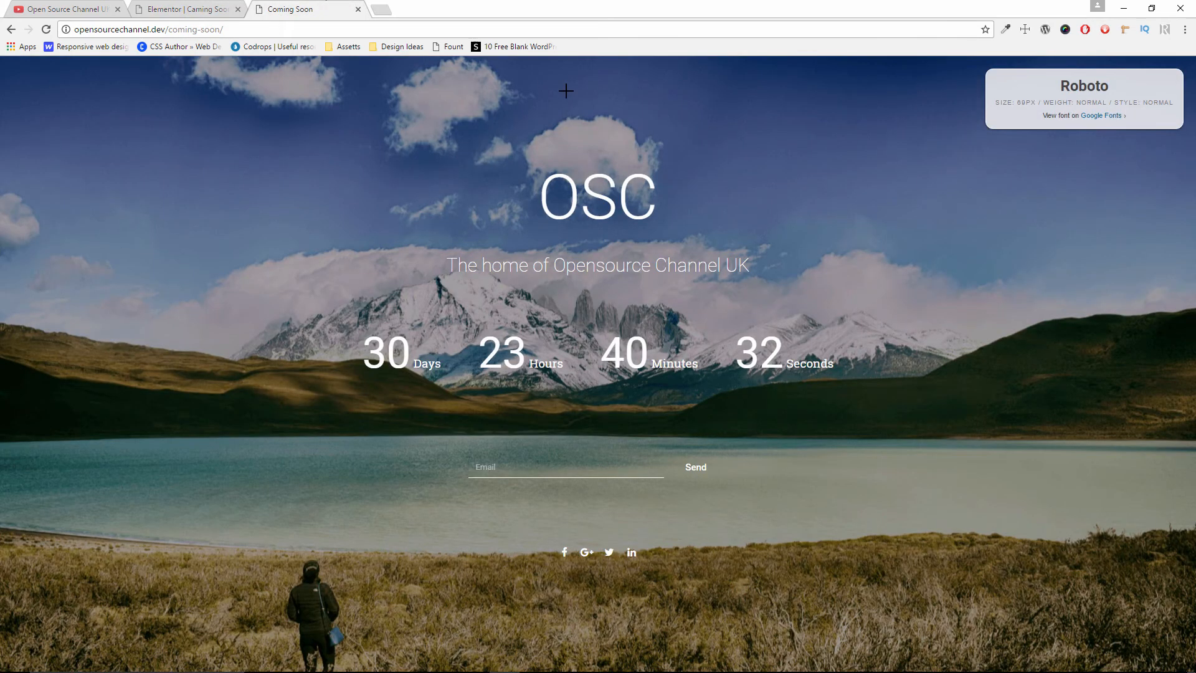
{"action": "left_click", "coordinate": [686, 364]}
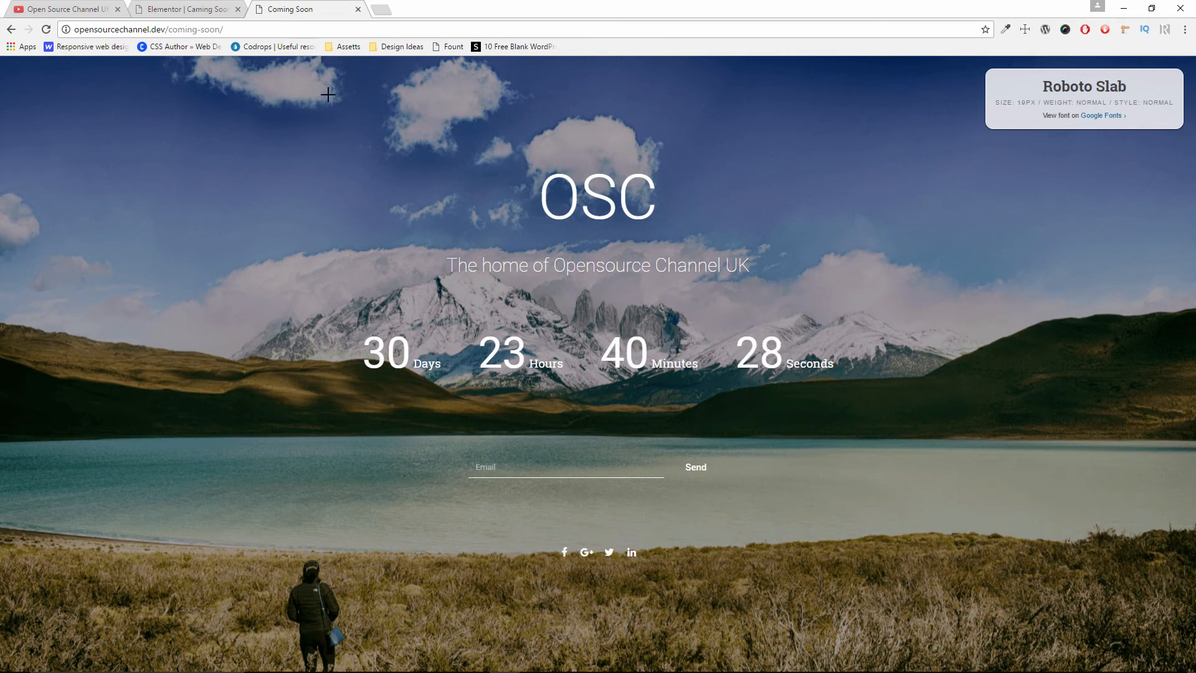
{"action": "left_click", "coordinate": [193, 9]}
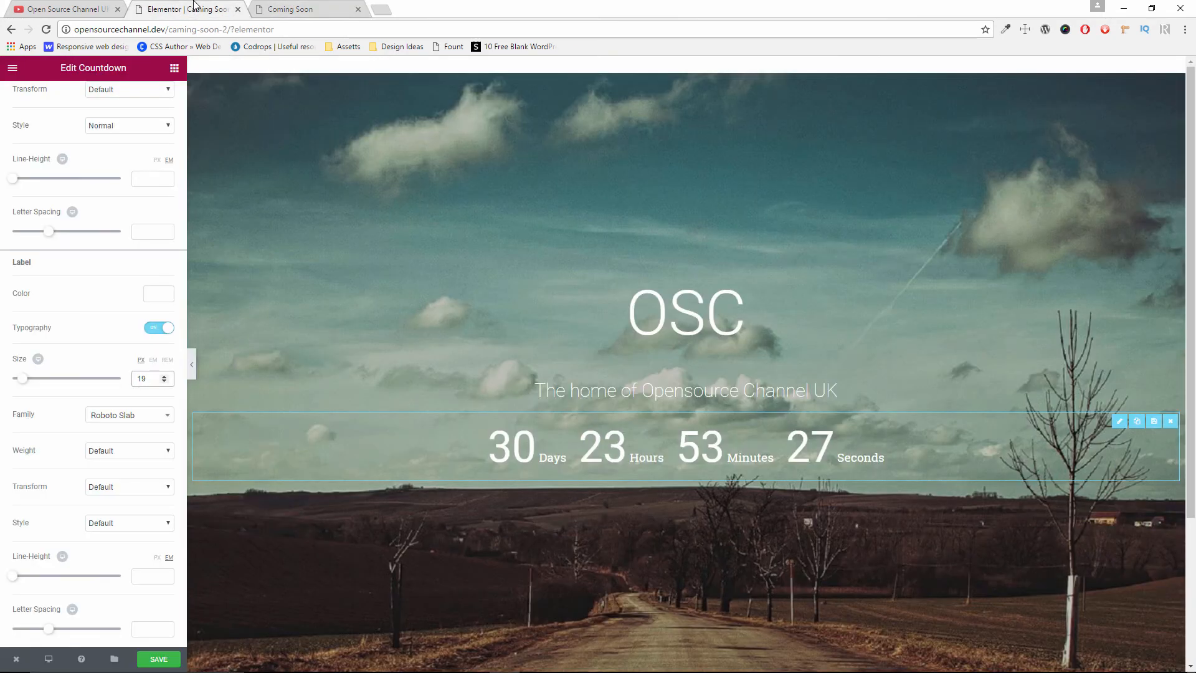
{"action": "left_click", "coordinate": [129, 451]}
{"action": "left_click", "coordinate": [118, 557]}
{"action": "left_click", "coordinate": [126, 524]}
{"action": "left_click", "coordinate": [115, 546]}
- Compare the page with the restyled countdown against the finished Coming Soon page
{"action": "scroll", "coordinate": [387, 449], "scroll_direction": "down", "scroll_amount": 3}
{"action": "scroll", "coordinate": [399, 394], "scroll_direction": "up", "scroll_amount": 3}
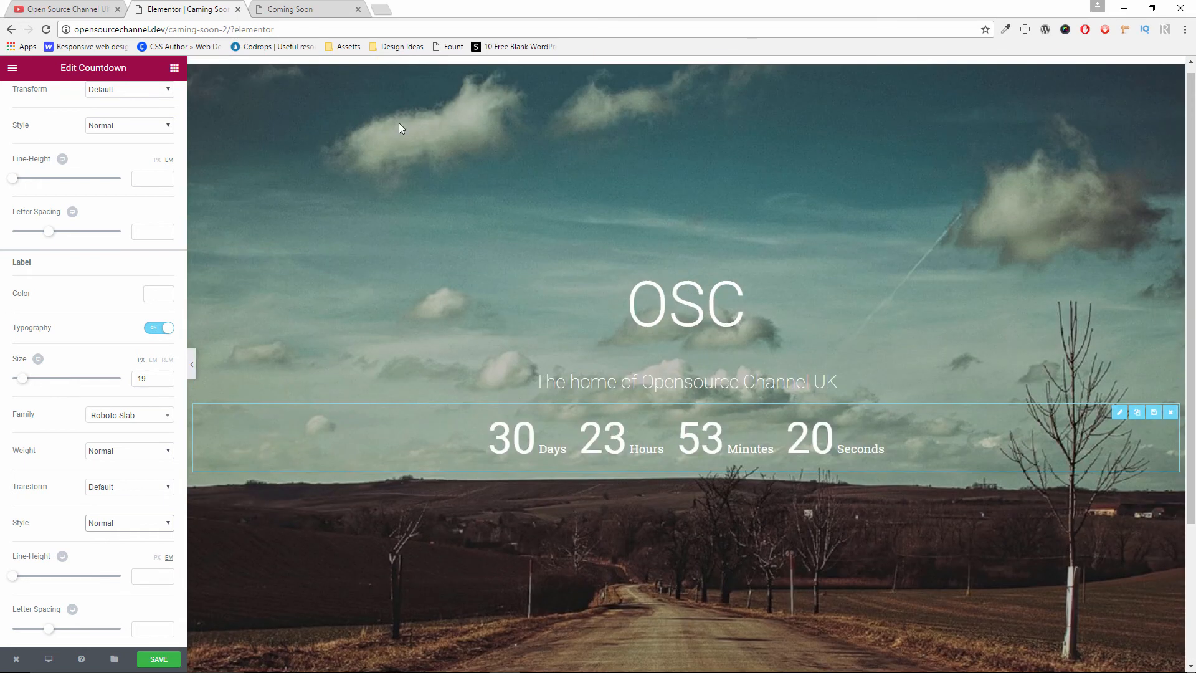
{"action": "scroll", "coordinate": [517, 396], "scroll_direction": "down", "scroll_amount": 3}
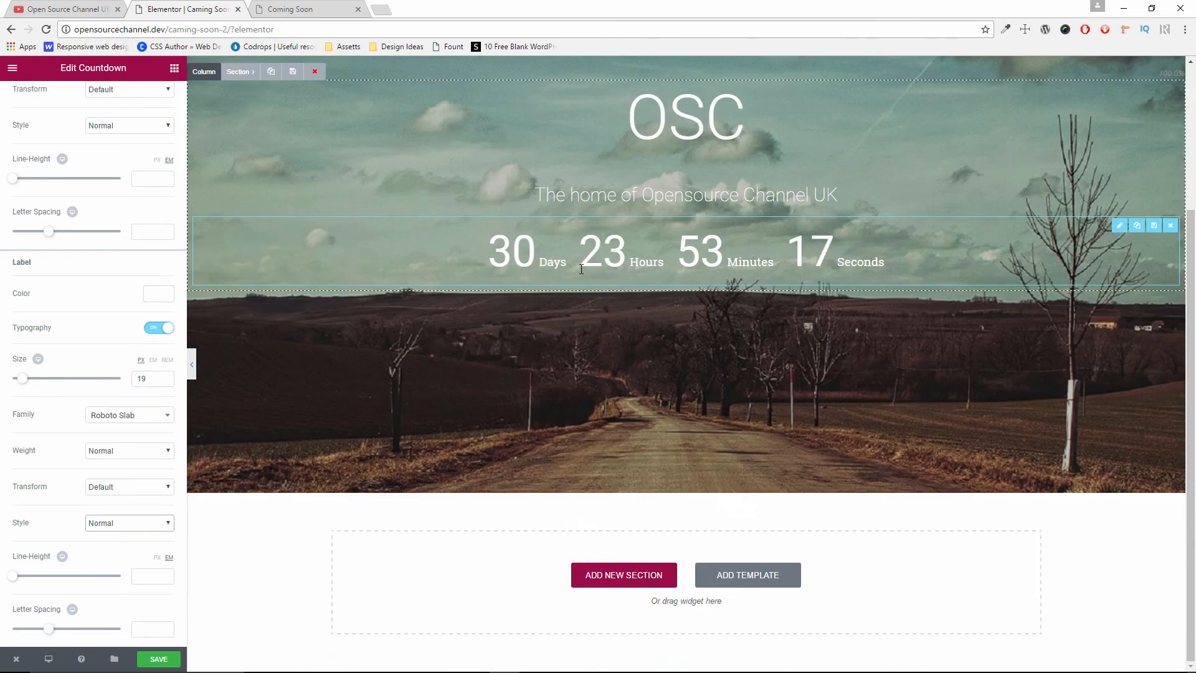
{"action": "left_click", "coordinate": [287, 9]}
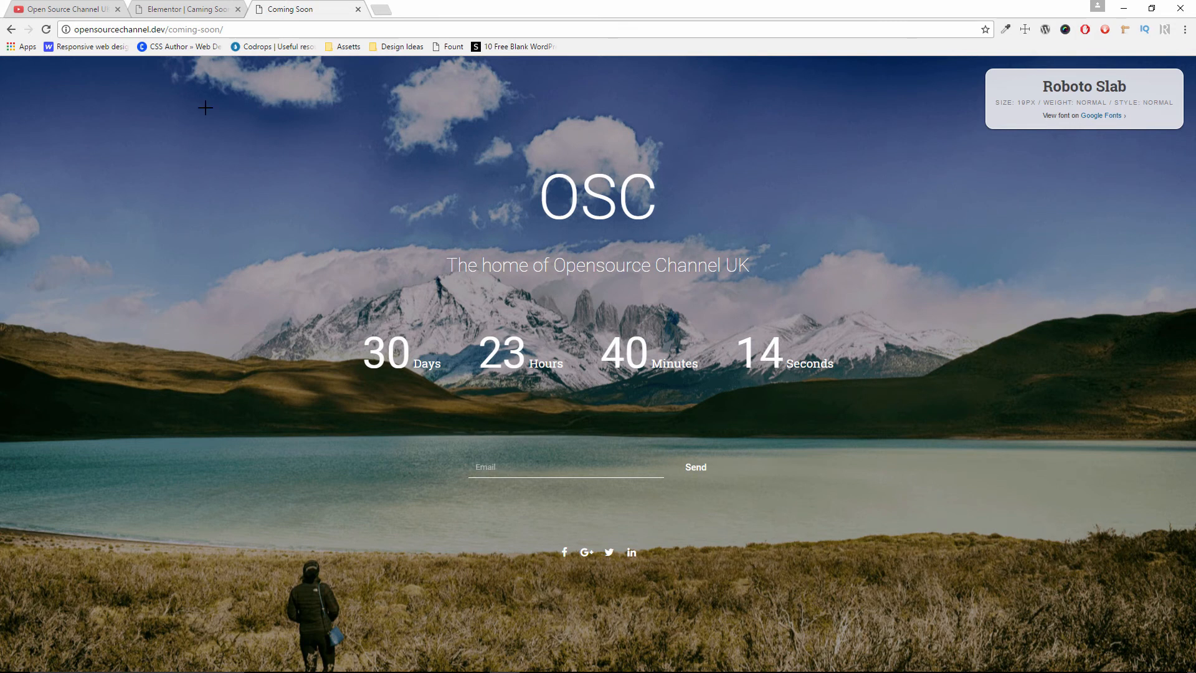
{"action": "left_click", "coordinate": [170, 9]}
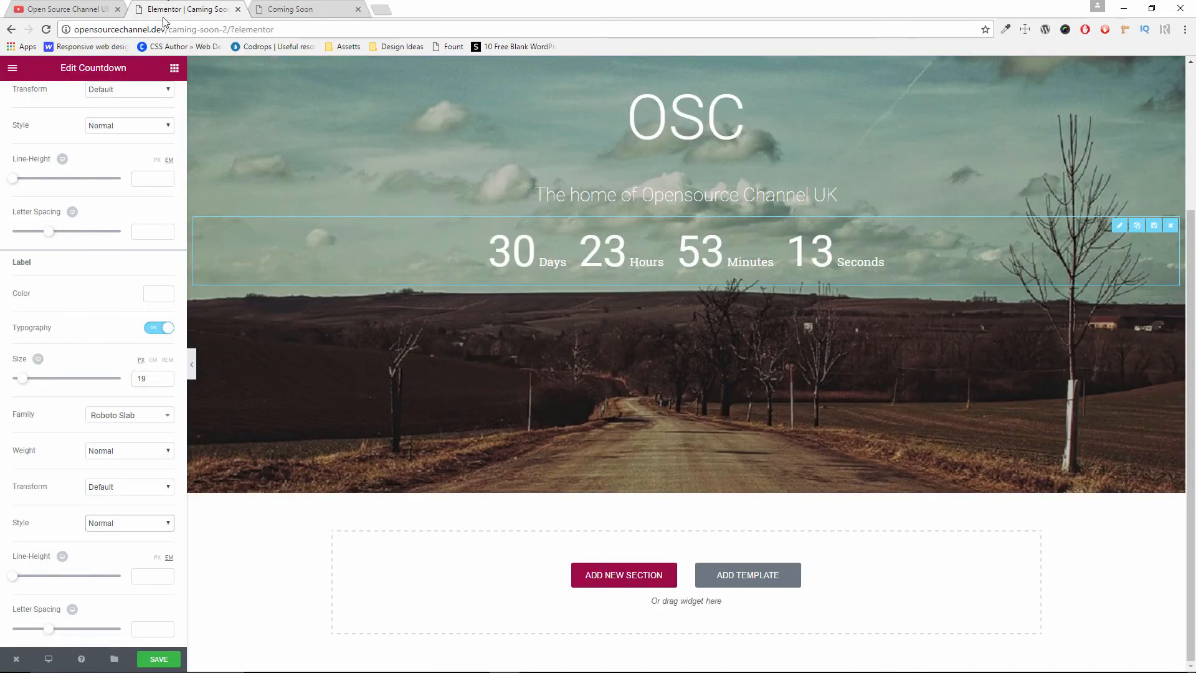
- Add a Form widget directly below the countdown
{"action": "left_click", "coordinate": [174, 68]}
{"action": "scroll", "coordinate": [16, 448], "scroll_direction": "down", "scroll_amount": 2}
{"action": "scroll", "coordinate": [15, 447], "scroll_direction": "down", "scroll_amount": 2}
{"action": "left_click_drag", "start_coordinate": [134, 287], "coordinate": [673, 272]}
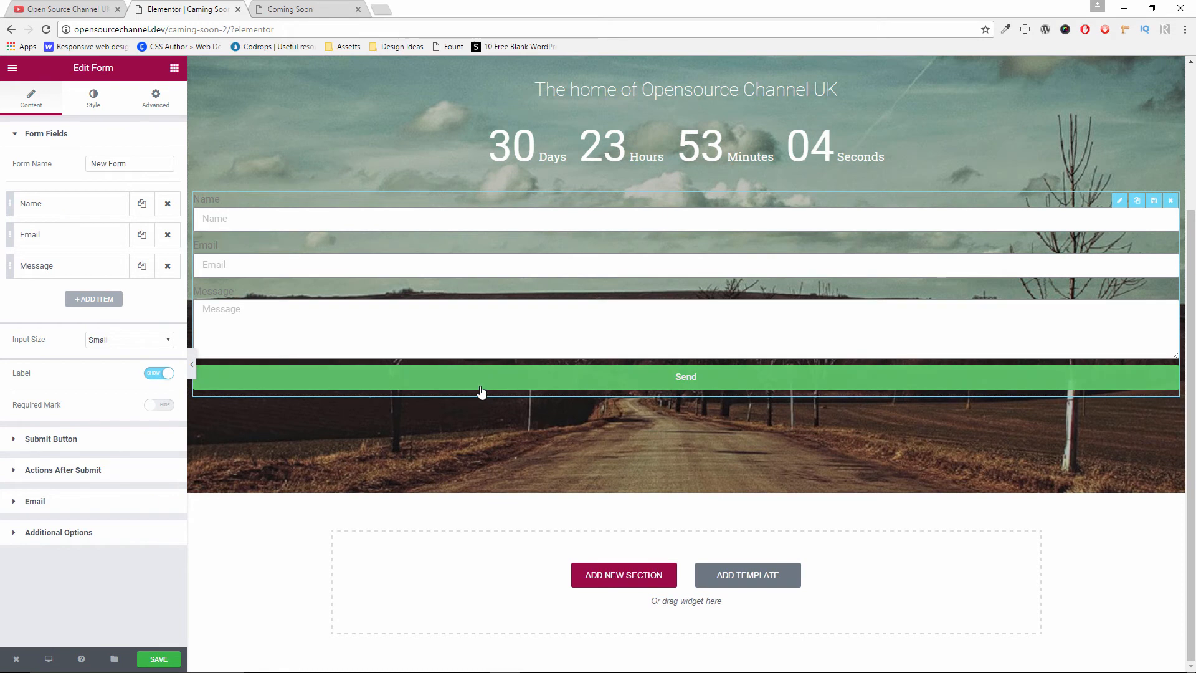
{"action": "scroll", "coordinate": [556, 549], "scroll_direction": "up", "scroll_amount": 3}
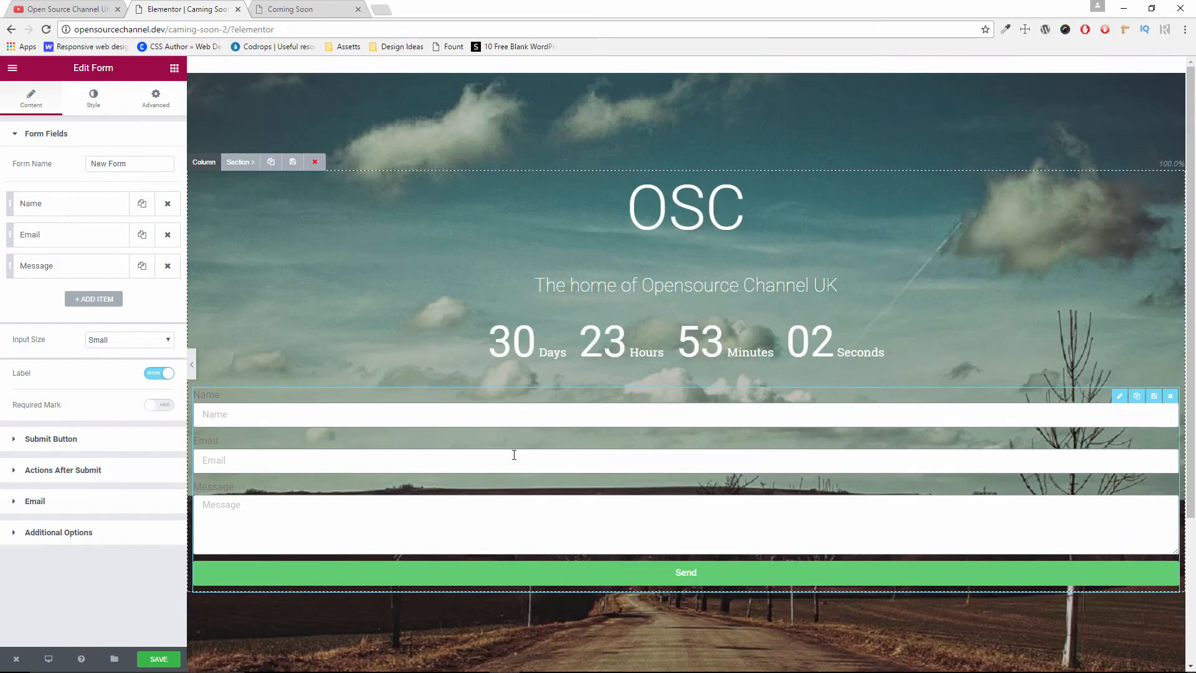
- Remove the Message and Name fields from the form and set the Email field's column width to 75%
{"action": "left_click", "coordinate": [167, 267]}
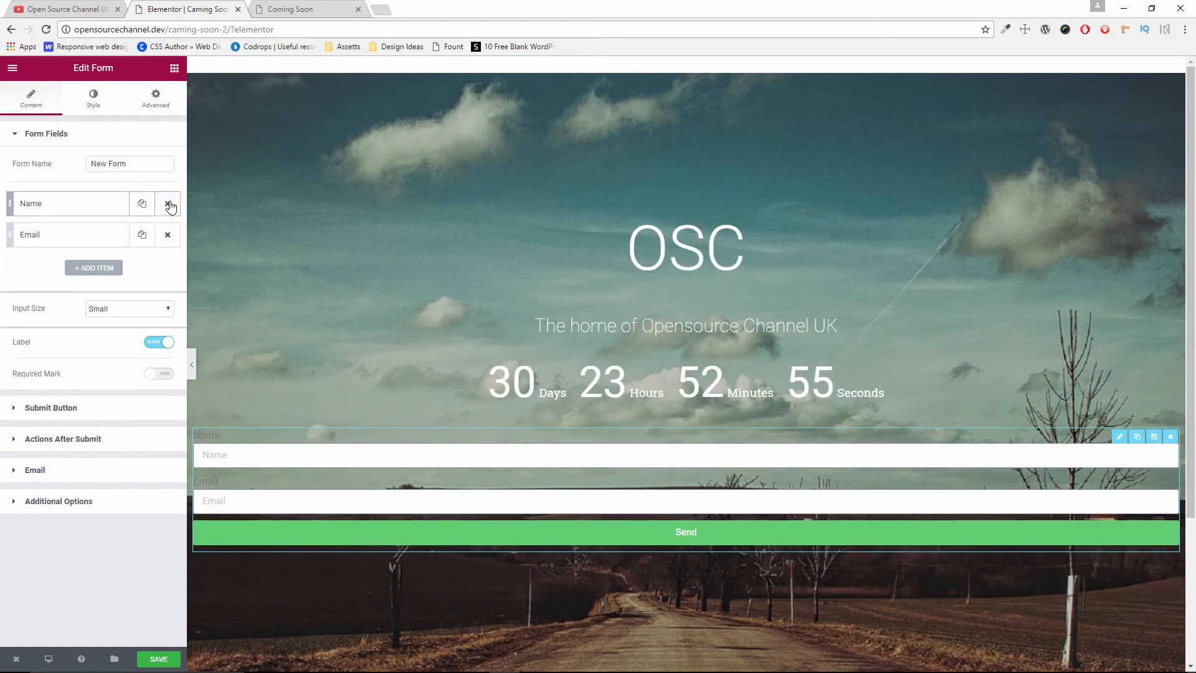
{"action": "left_click", "coordinate": [167, 204]}
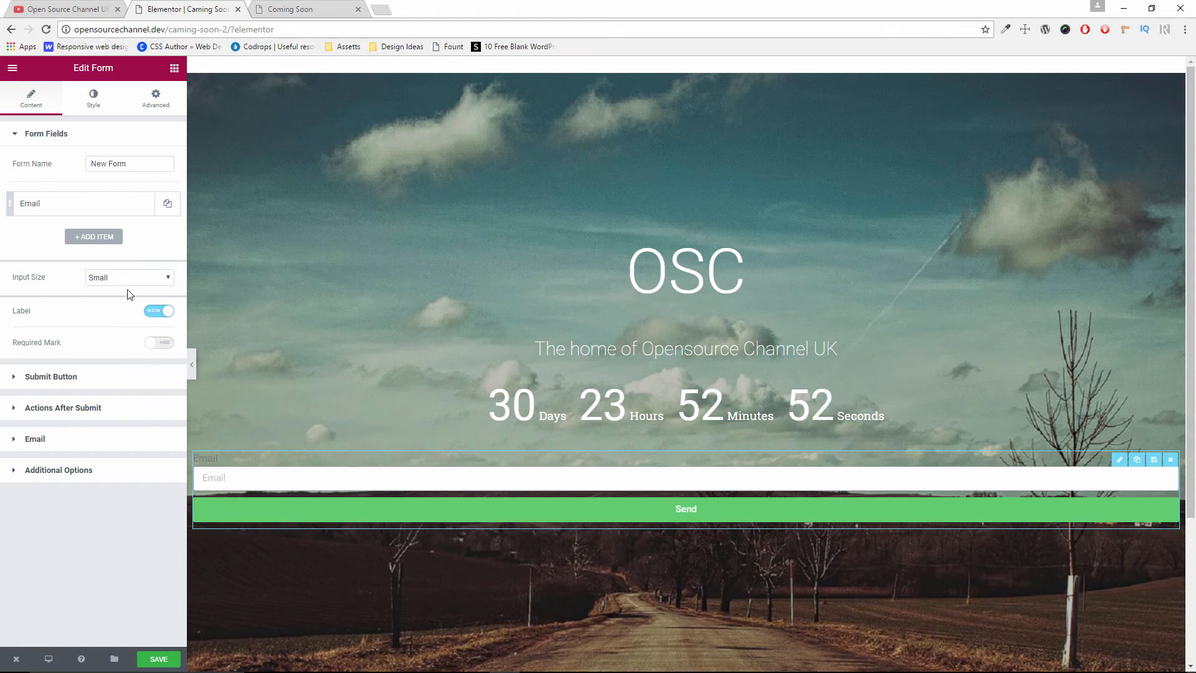
{"action": "left_click", "coordinate": [118, 211]}
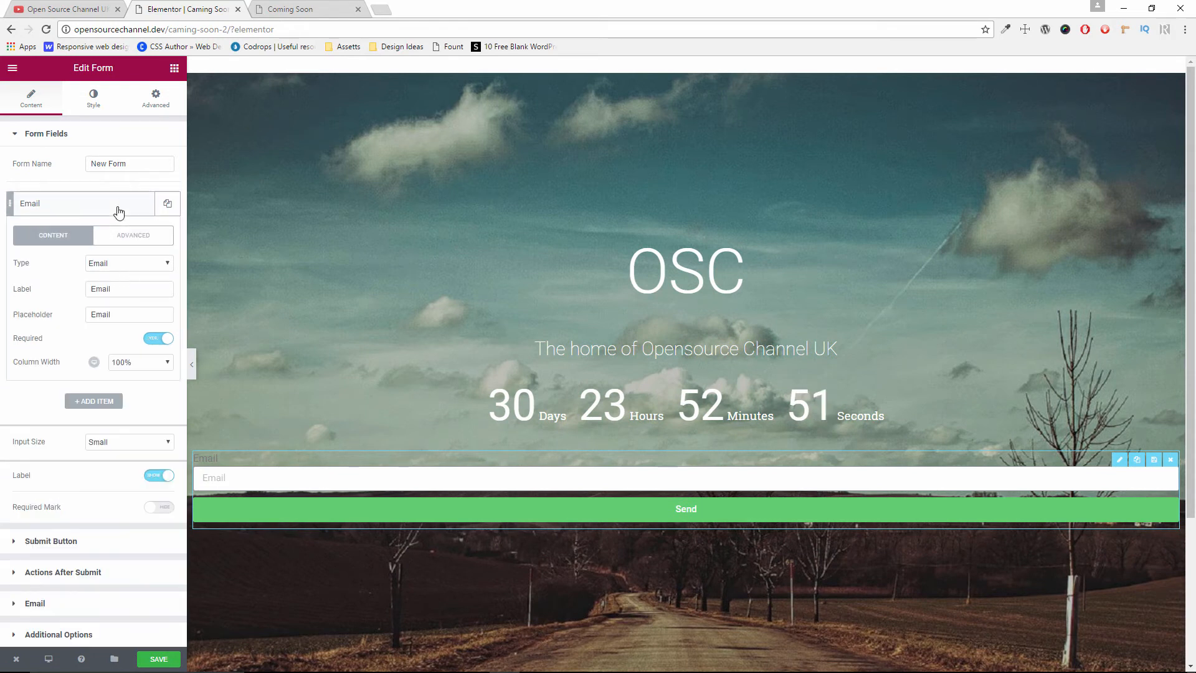
{"action": "left_click", "coordinate": [148, 364]}
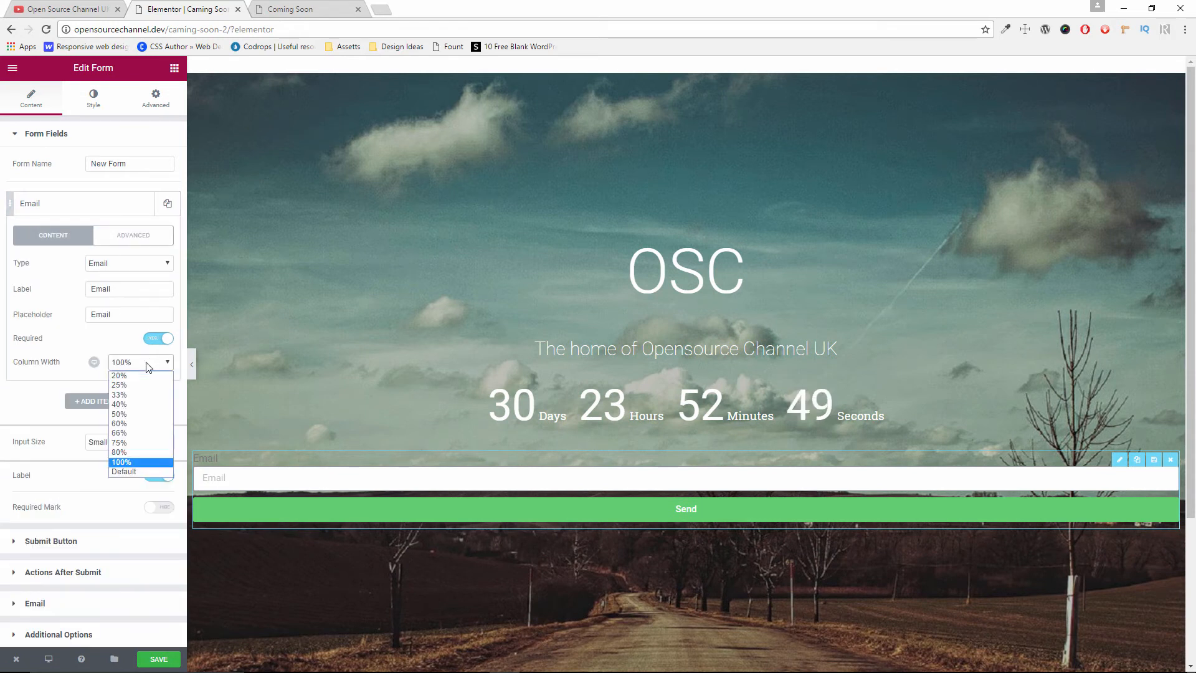
{"action": "left_click", "coordinate": [135, 443]}
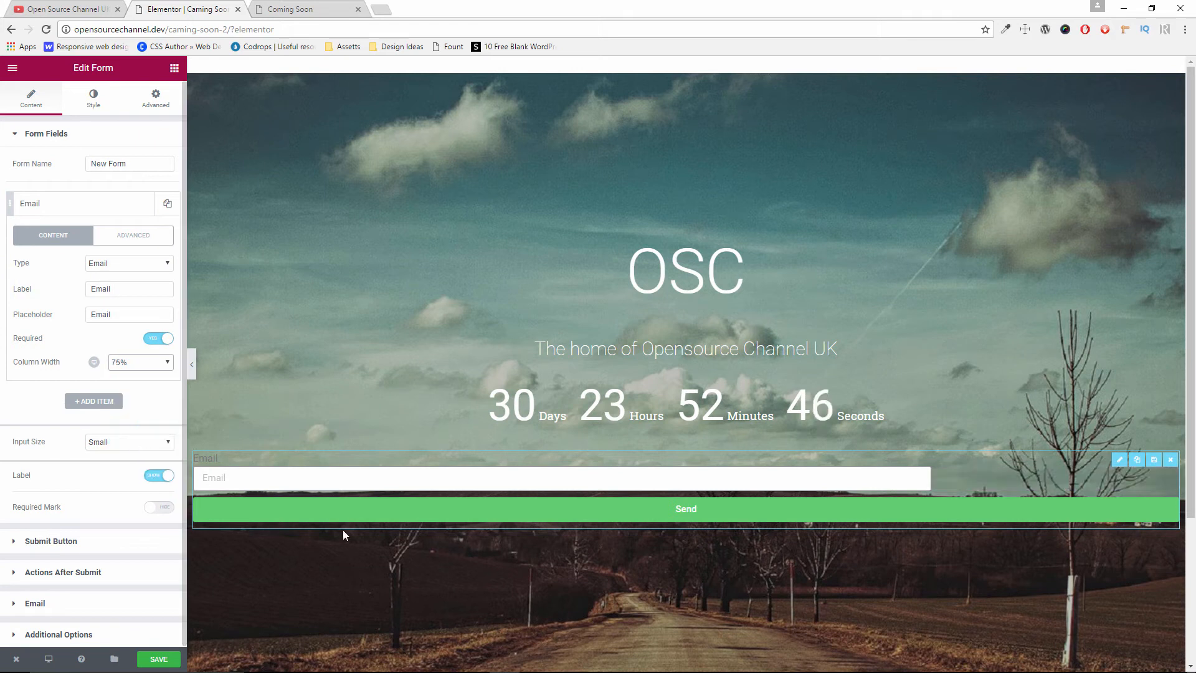
- Set the submit button's column width to 25% and hide the form's field labels
{"action": "left_click", "coordinate": [98, 540]}
{"action": "left_click", "coordinate": [142, 268]}
{"action": "left_click", "coordinate": [140, 295]}
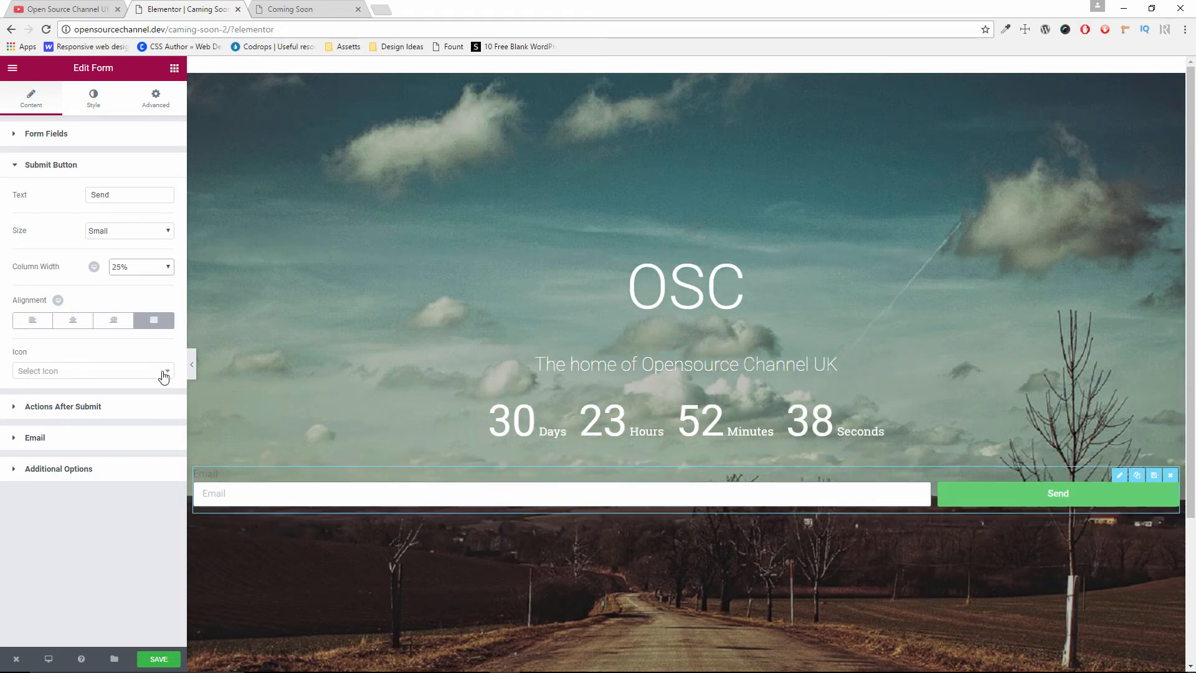
{"action": "left_click", "coordinate": [23, 134]}
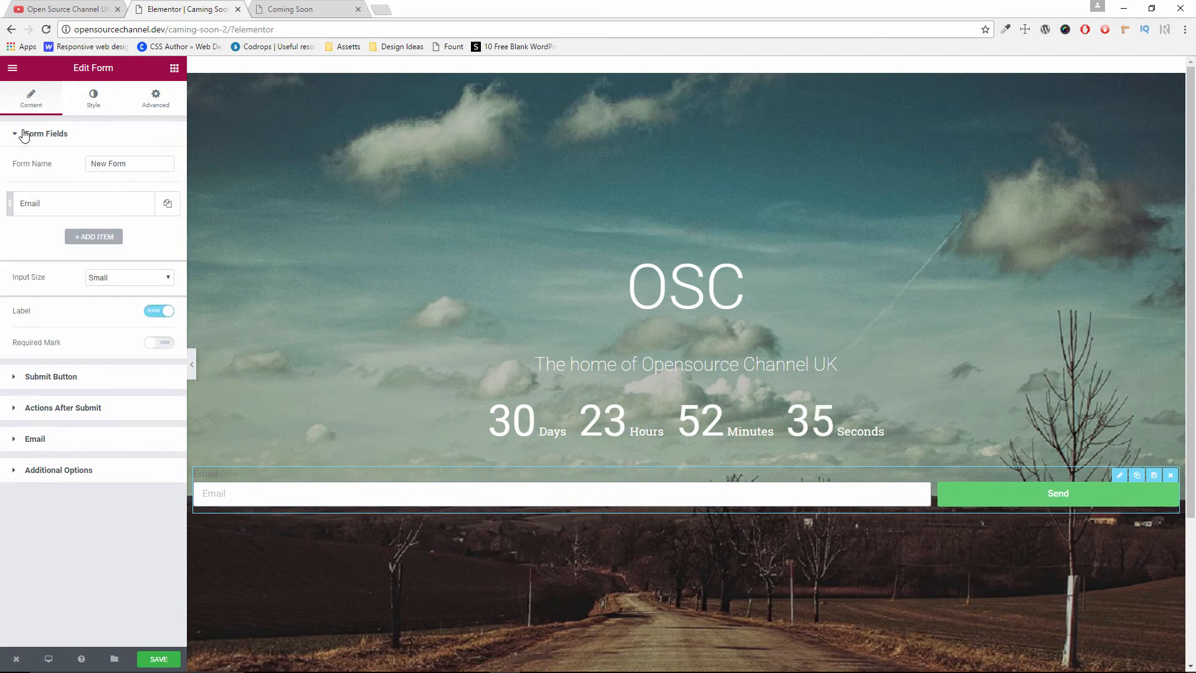
{"action": "left_click", "coordinate": [167, 312]}
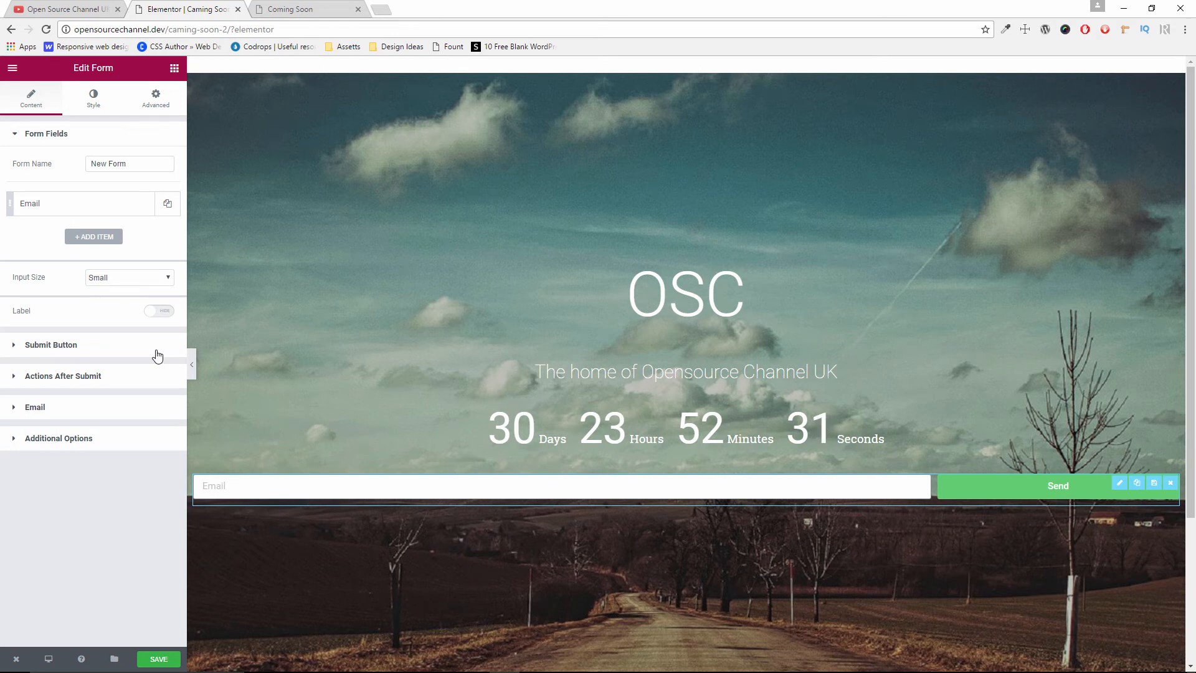
- Replace the form's Email action after submit with MailChimp and enable custom messages
{"action": "left_click", "coordinate": [100, 377]}
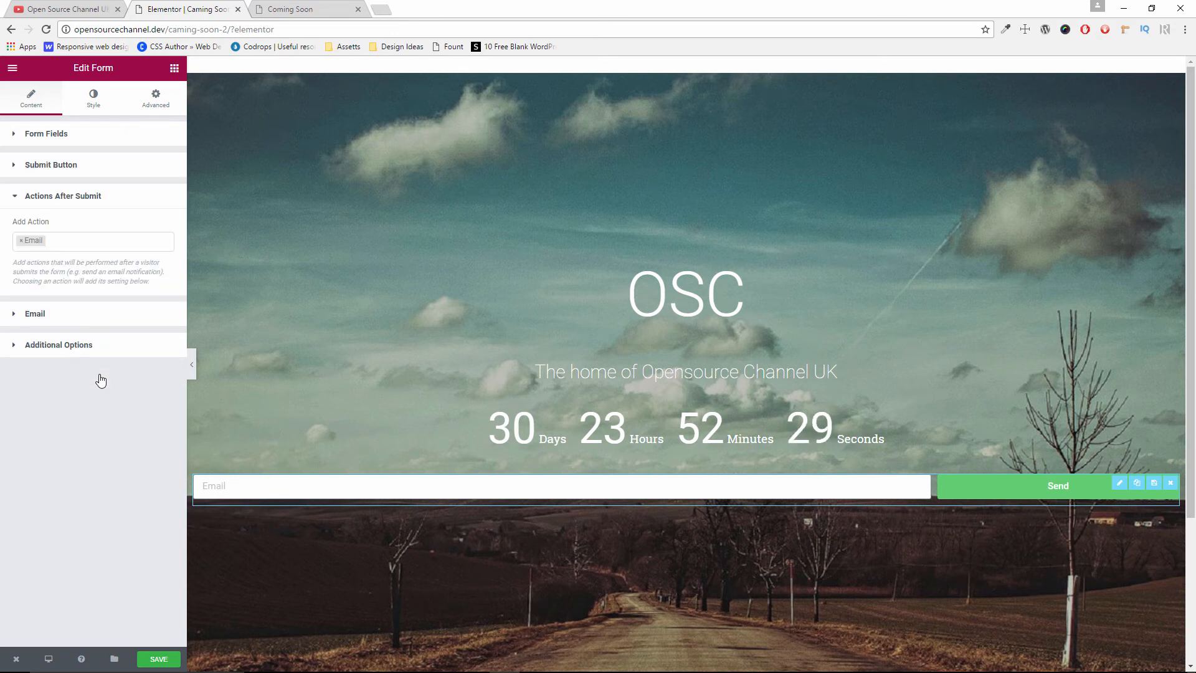
{"action": "left_click", "coordinate": [21, 241]}
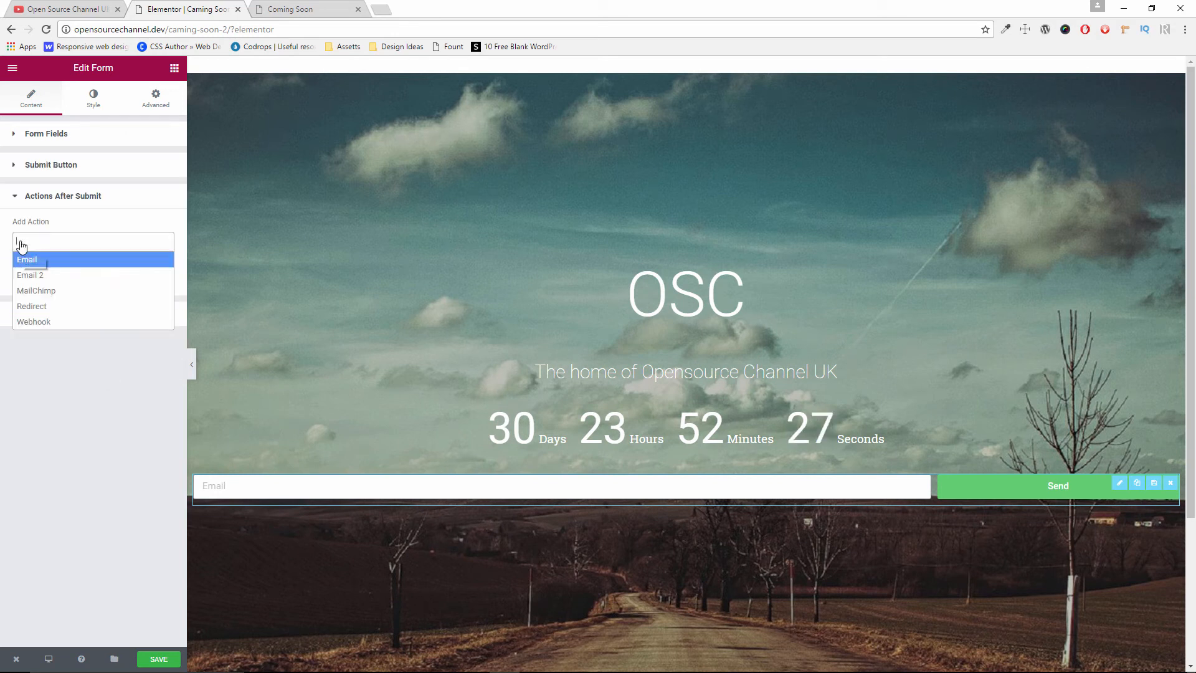
{"action": "left_click", "coordinate": [73, 295]}
{"action": "left_click", "coordinate": [31, 314]}
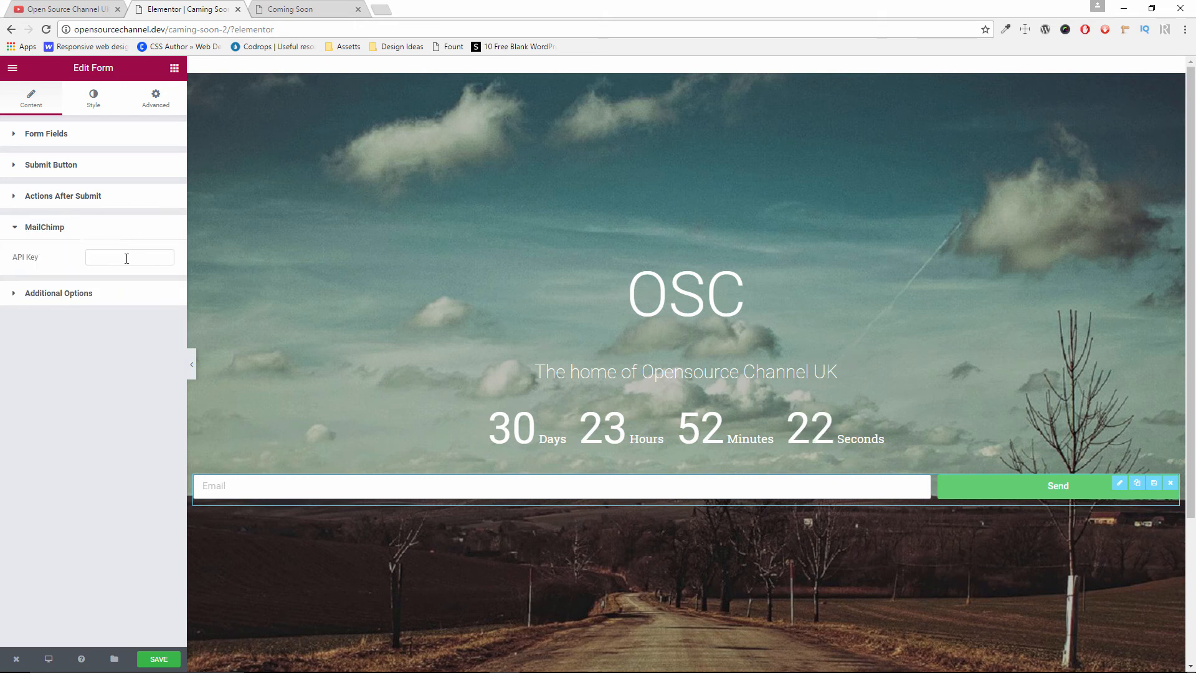
{"action": "left_click", "coordinate": [74, 296]}
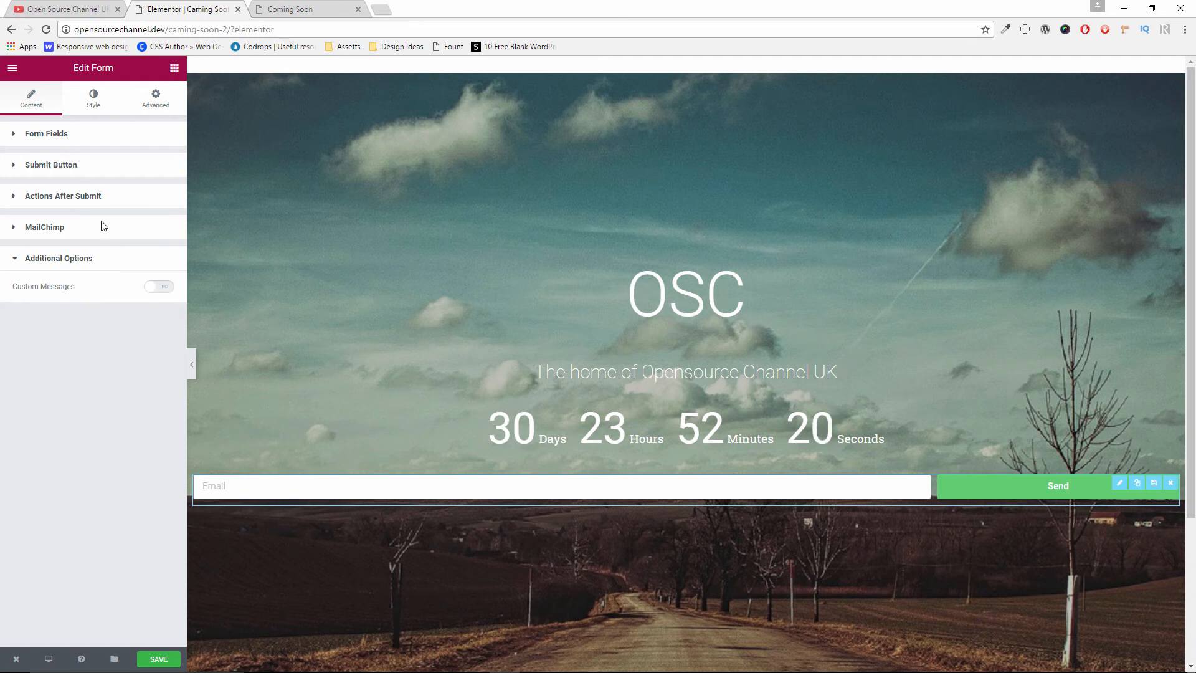
{"action": "left_click", "coordinate": [160, 288]}
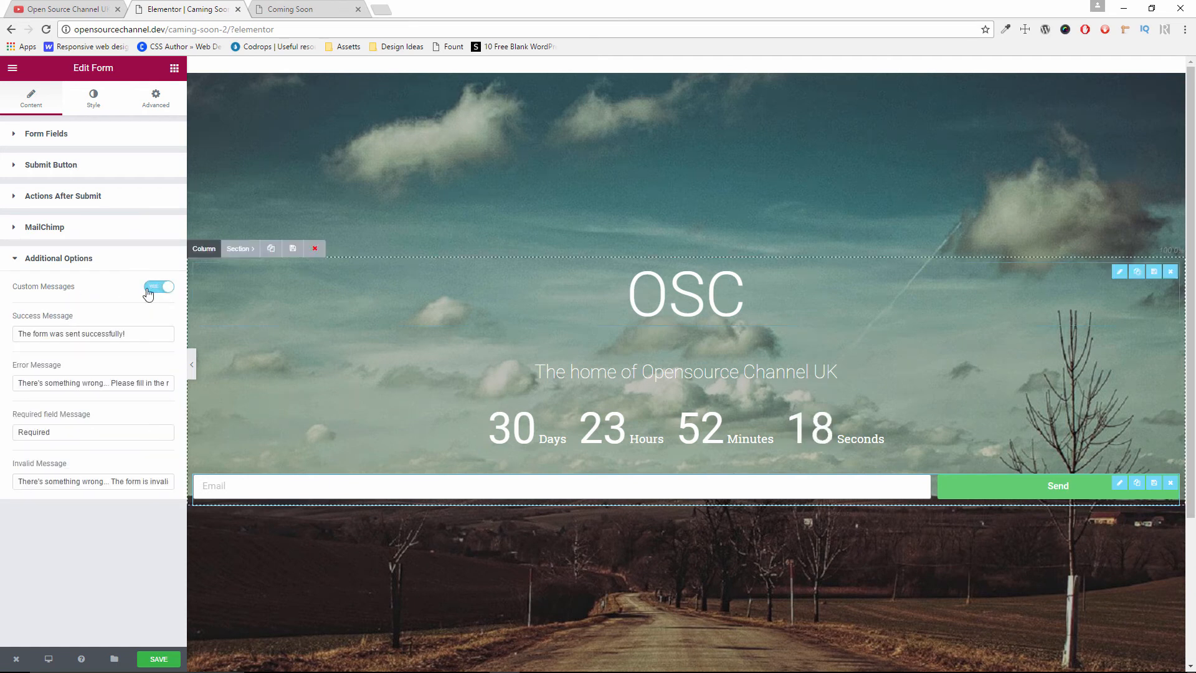
{"action": "left_click", "coordinate": [118, 233]}
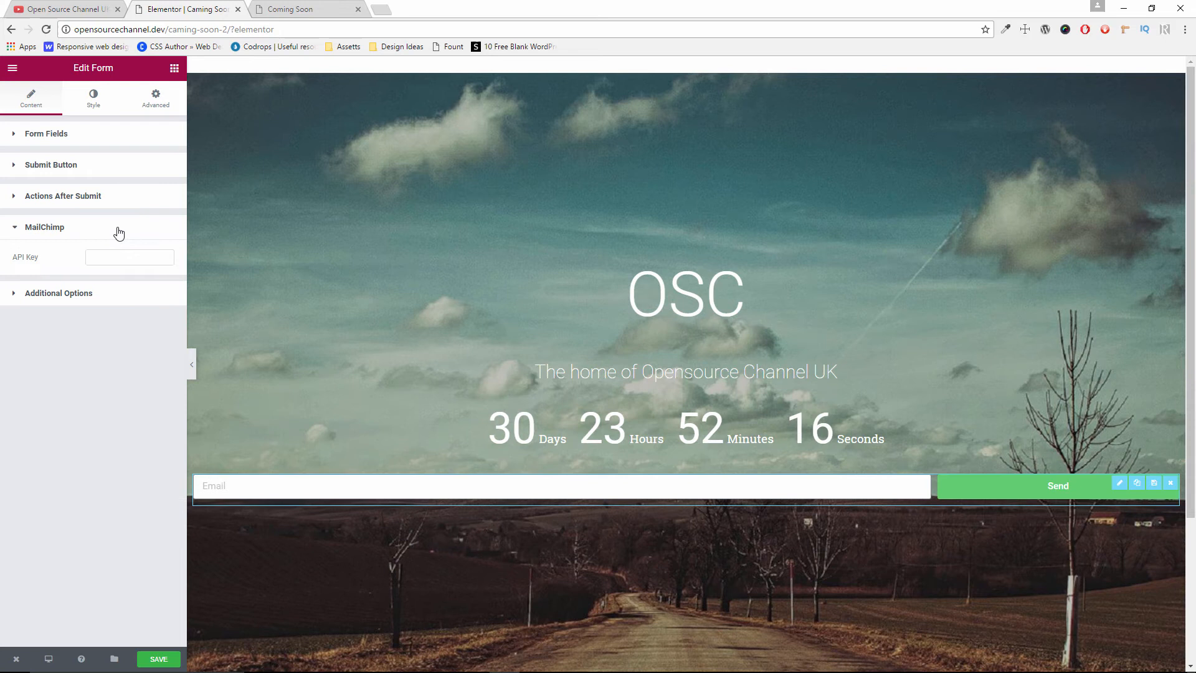
{"action": "left_click", "coordinate": [78, 134]}
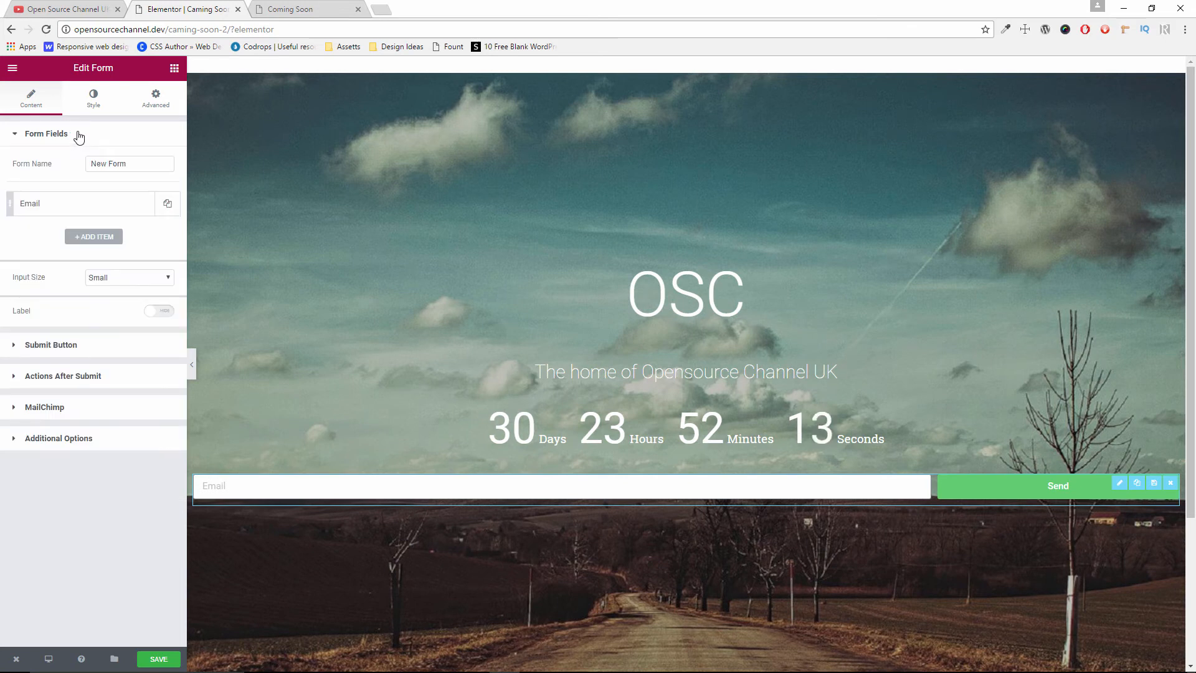
{"action": "left_click", "coordinate": [78, 134]}
{"action": "right_click", "coordinate": [86, 138]}
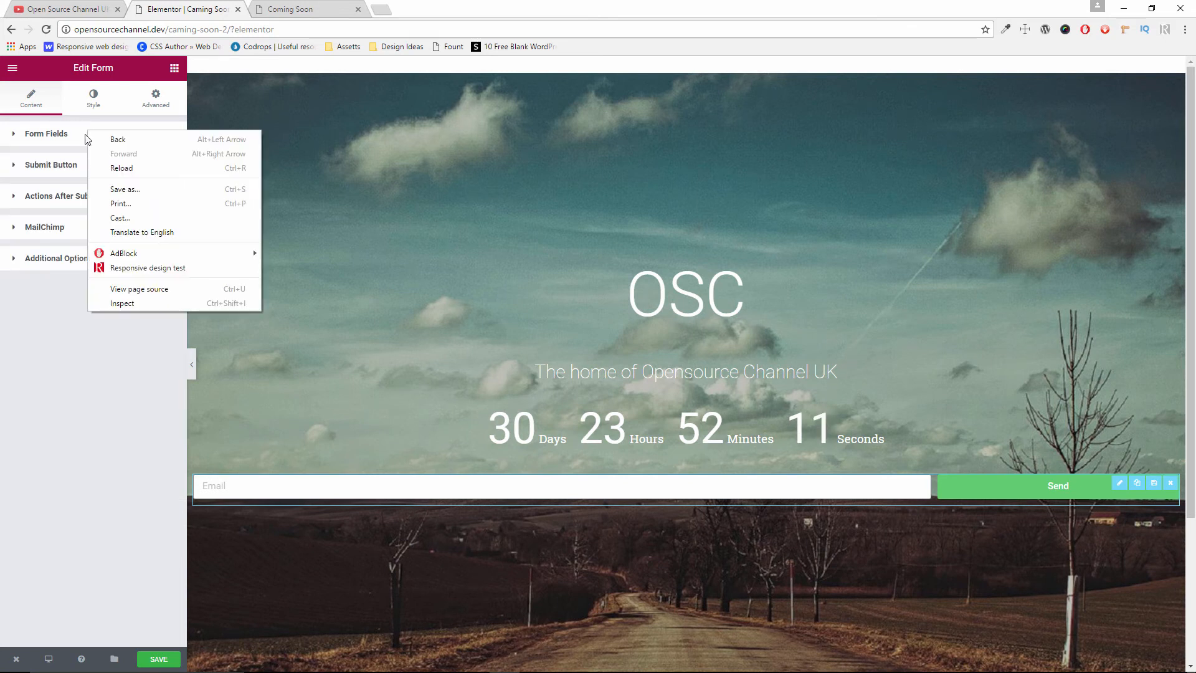
- Set the form field's text color to white (#ffffff)
{"action": "left_click", "coordinate": [93, 93]}
{"action": "left_click", "coordinate": [94, 103]}
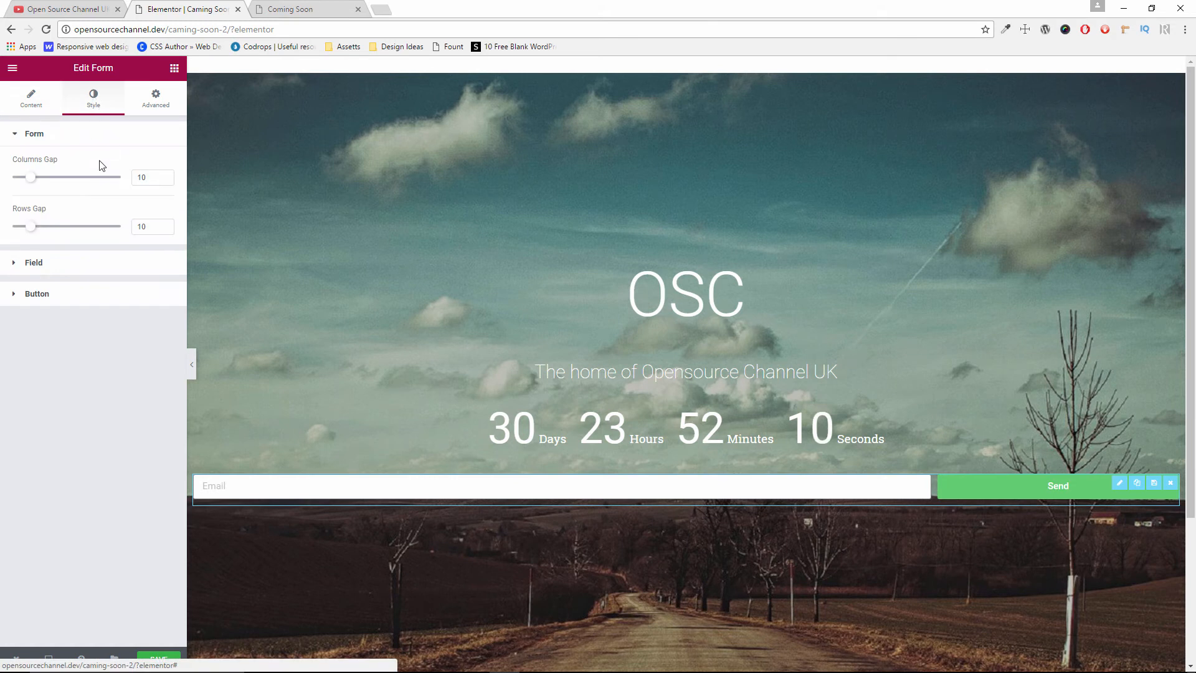
{"action": "left_click", "coordinate": [68, 269]}
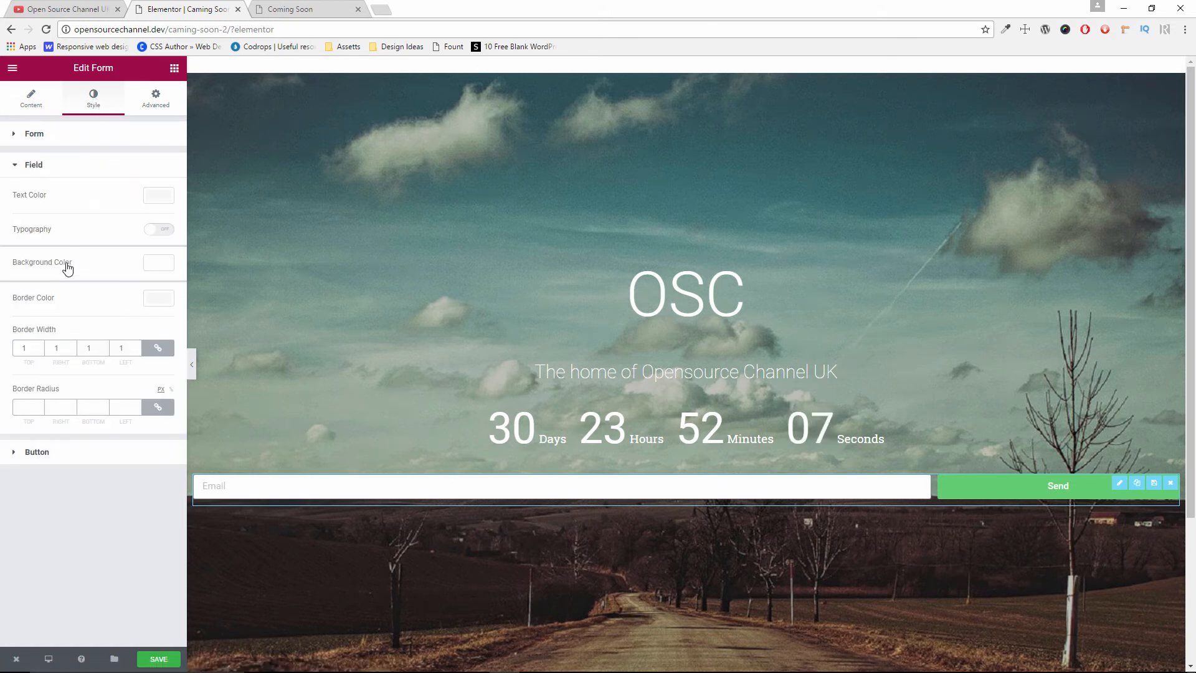
{"action": "left_click", "coordinate": [158, 196]}
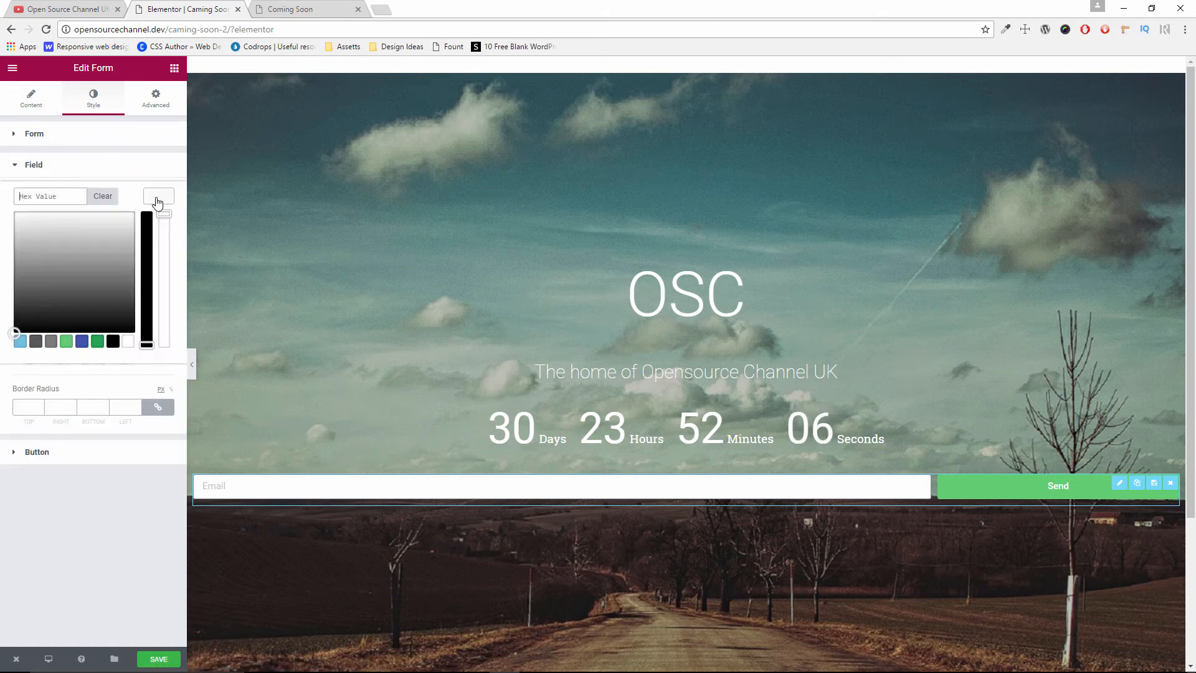
{"action": "left_click", "coordinate": [130, 344]}
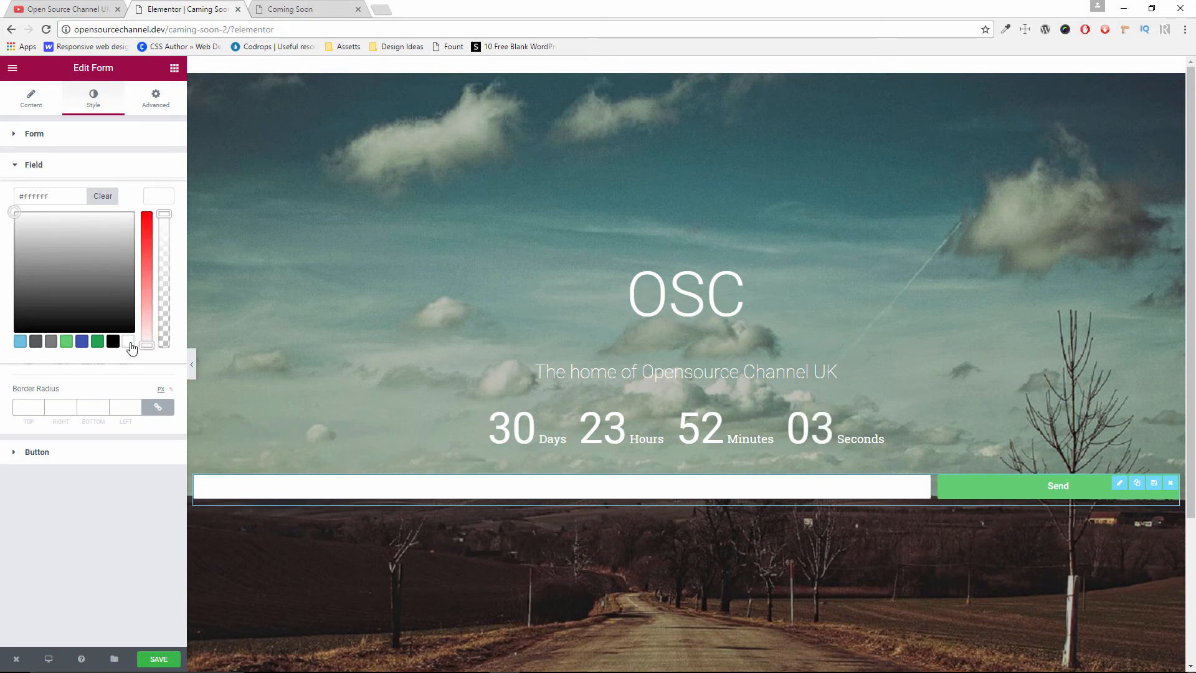
{"action": "left_click", "coordinate": [165, 197]}
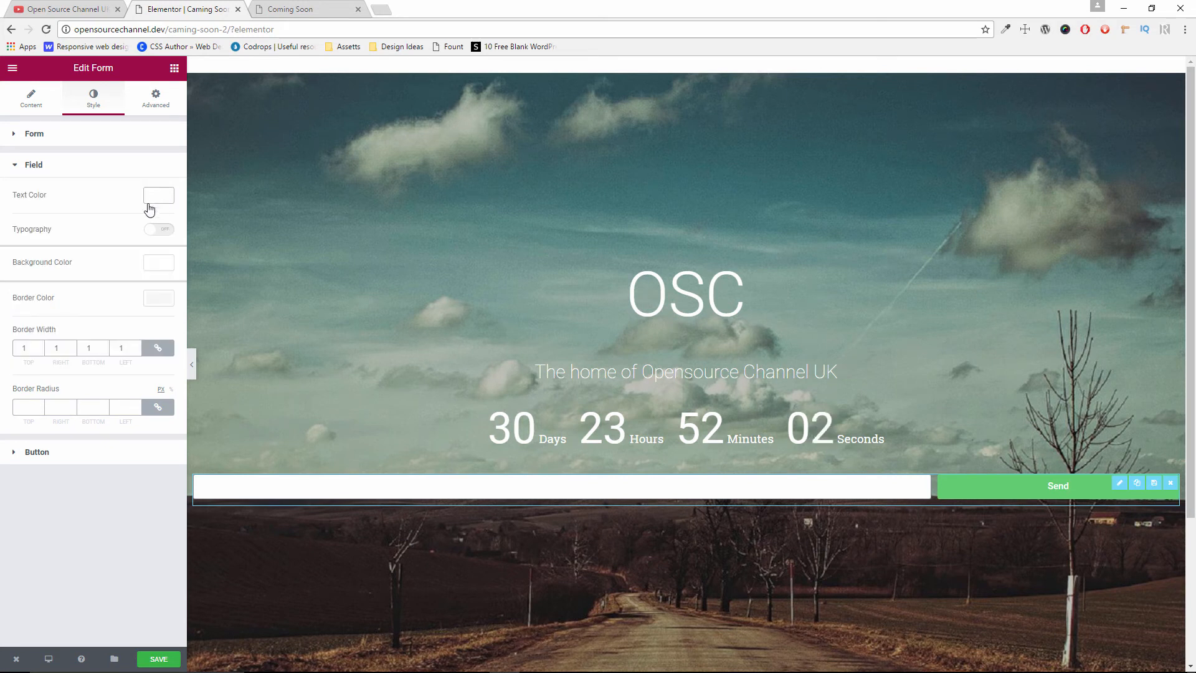
- Make the form field's background fully transparent and set its border color to white (#ffffff)
{"action": "left_click", "coordinate": [160, 263]}
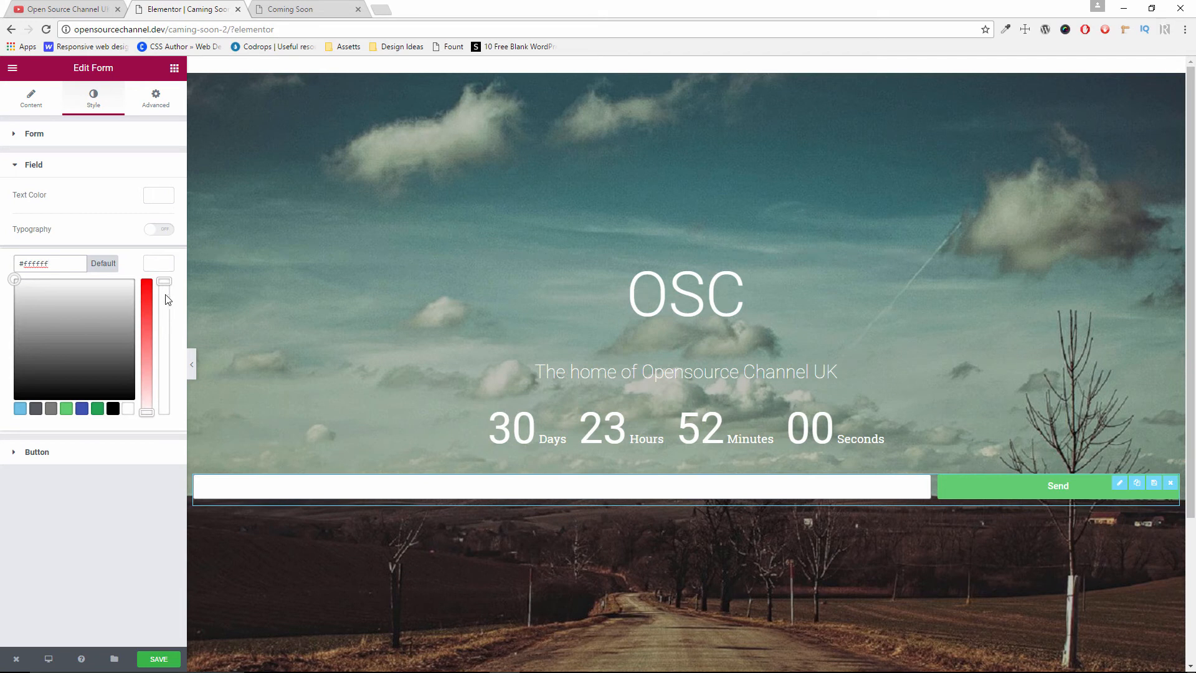
{"action": "left_click_drag", "start_coordinate": [163, 282], "coordinate": [164, 413]}
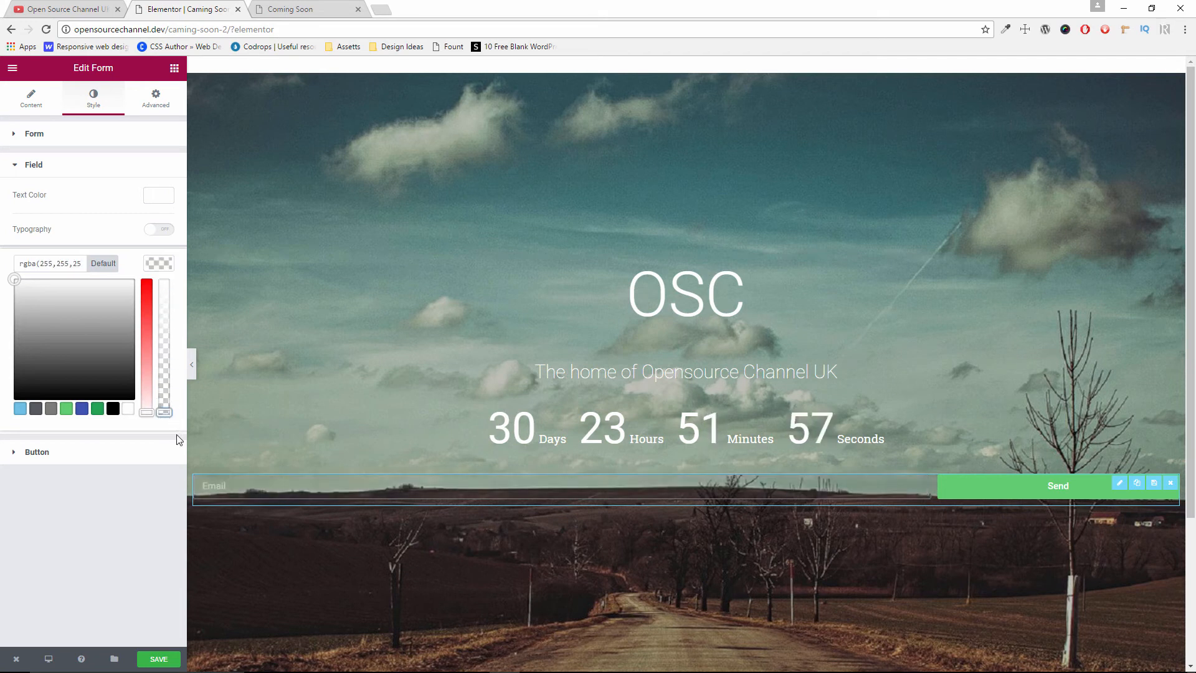
{"action": "left_click", "coordinate": [179, 440]}
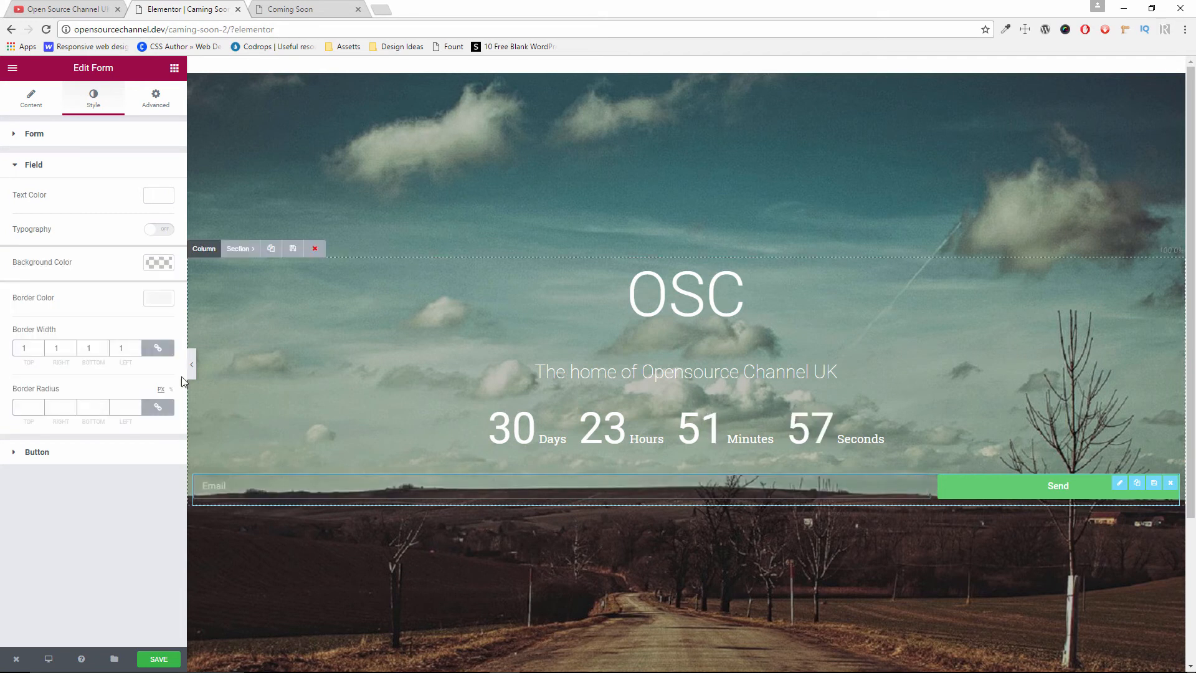
{"action": "left_click", "coordinate": [163, 299]}
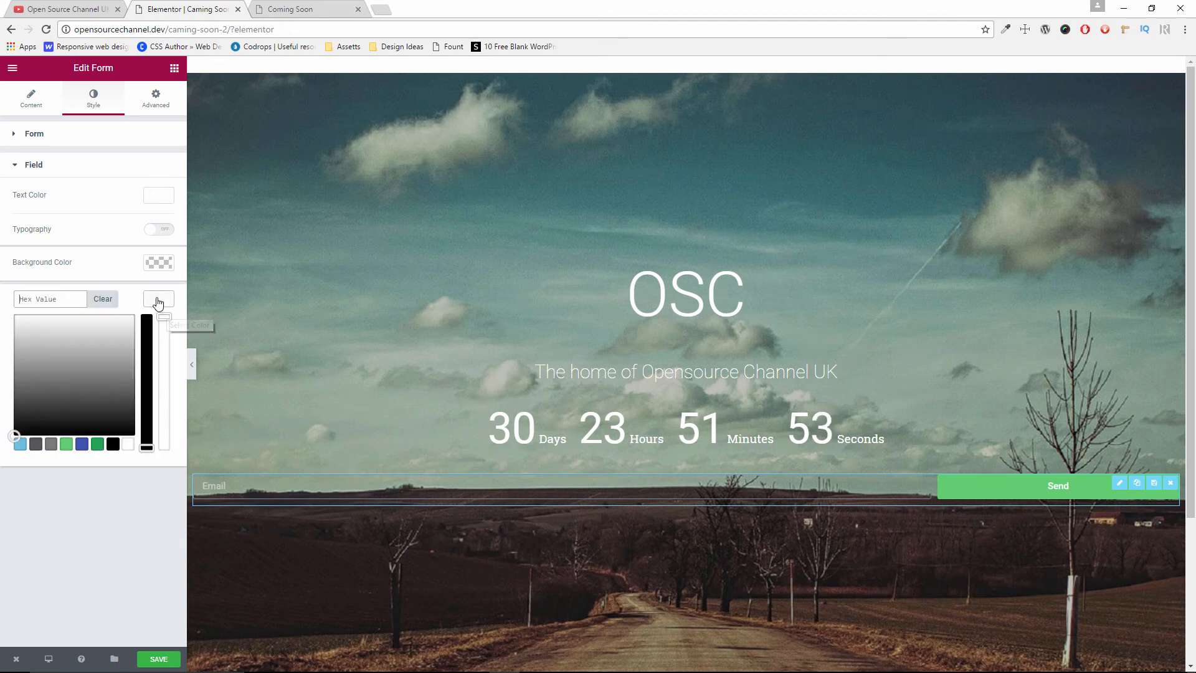
{"action": "left_click", "coordinate": [129, 444]}
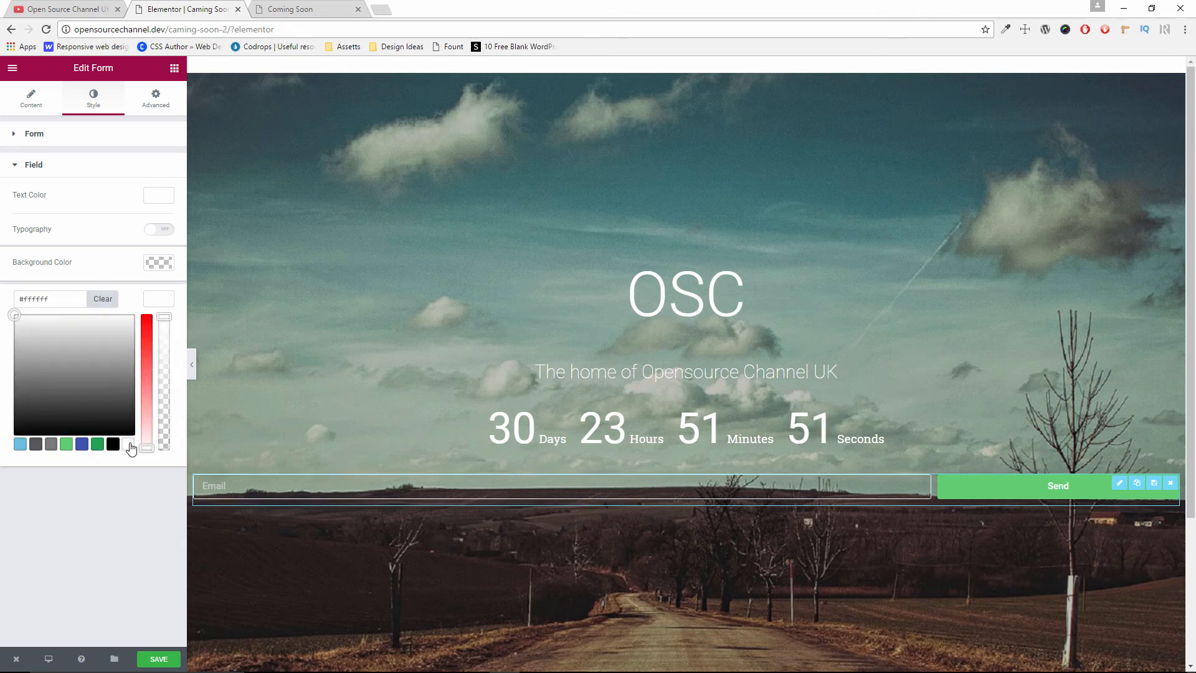
{"action": "left_click", "coordinate": [166, 304]}
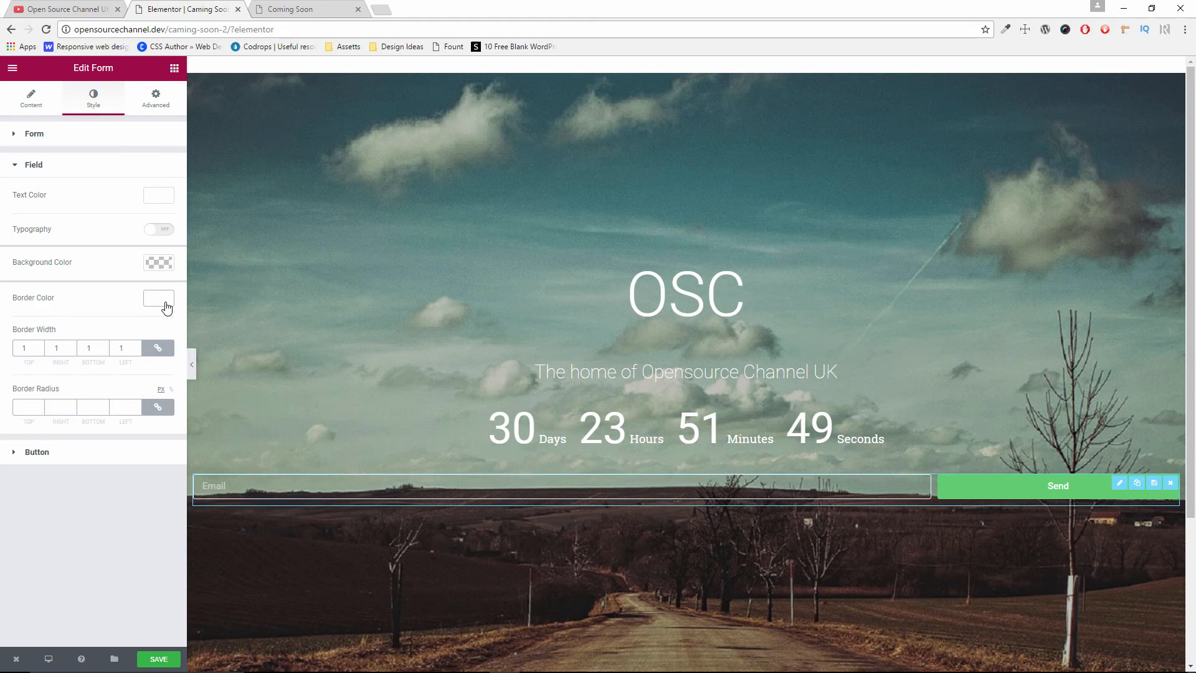
- Unlink the field's border widths, setting the bottom to 1 and the top, right and left to 0
{"action": "left_click", "coordinate": [137, 350]}
{"action": "left_click", "coordinate": [136, 346]}
{"action": "left_click", "coordinate": [136, 346]}
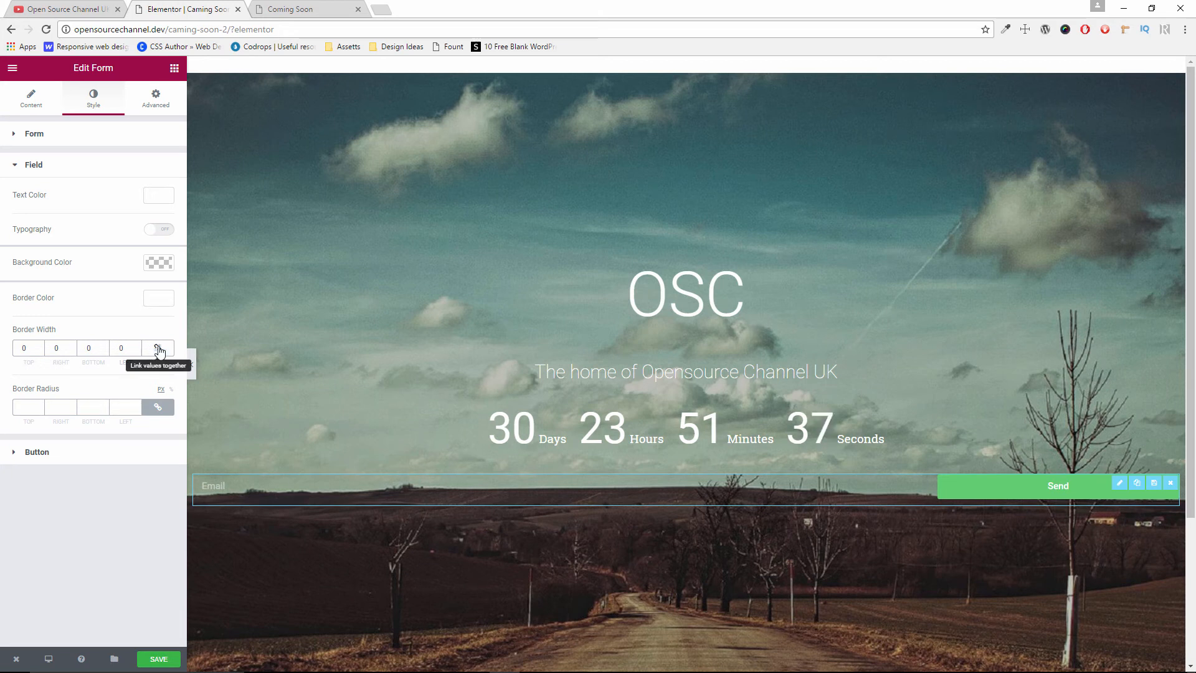
{"action": "left_click", "coordinate": [155, 347]}
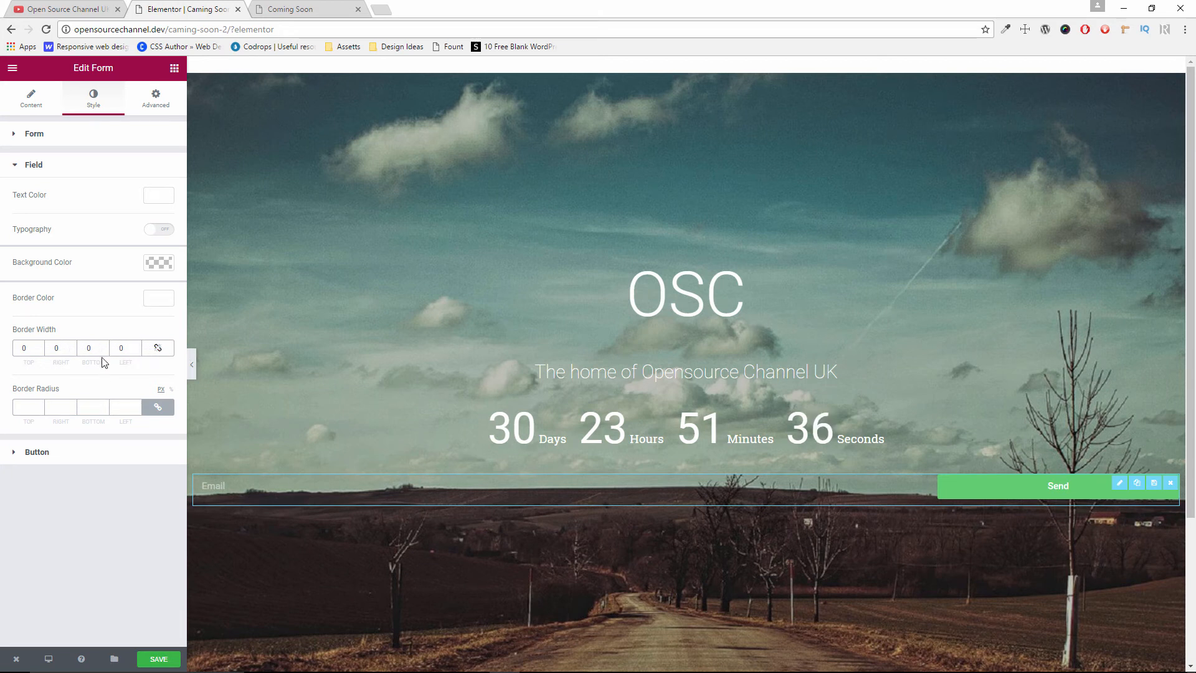
{"action": "left_click", "coordinate": [103, 347]}
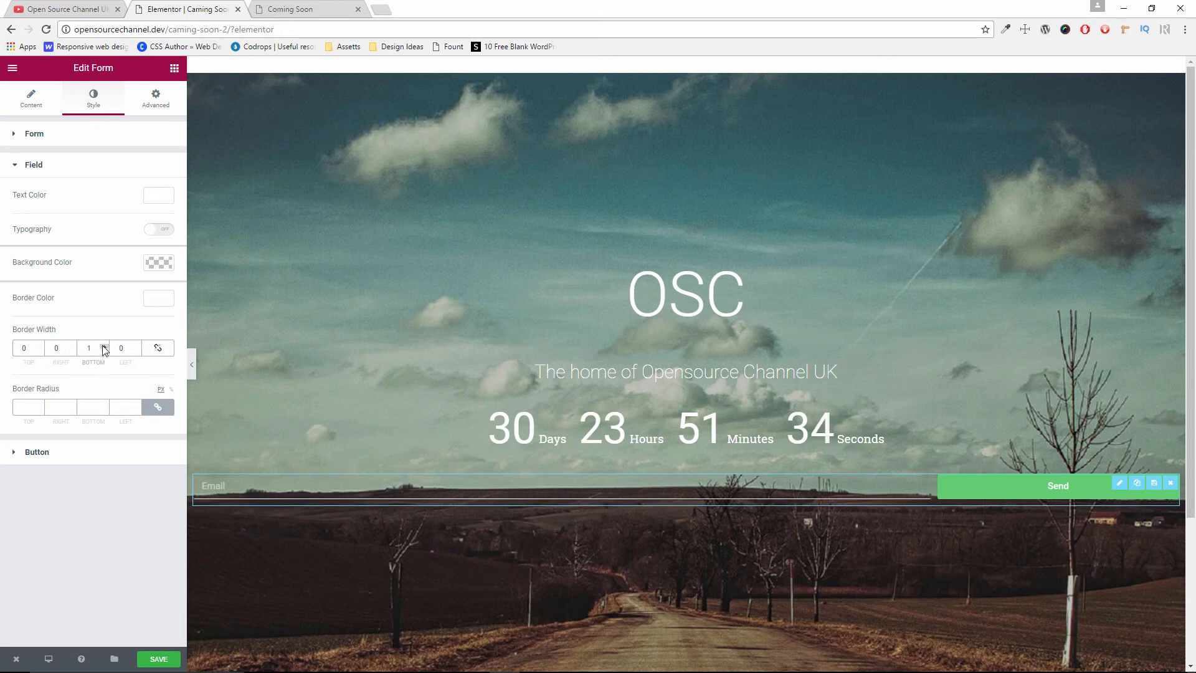
- Preview the page without the editing panel and compare its form with the finished Coming Soon page
{"action": "left_click", "coordinate": [192, 366]}
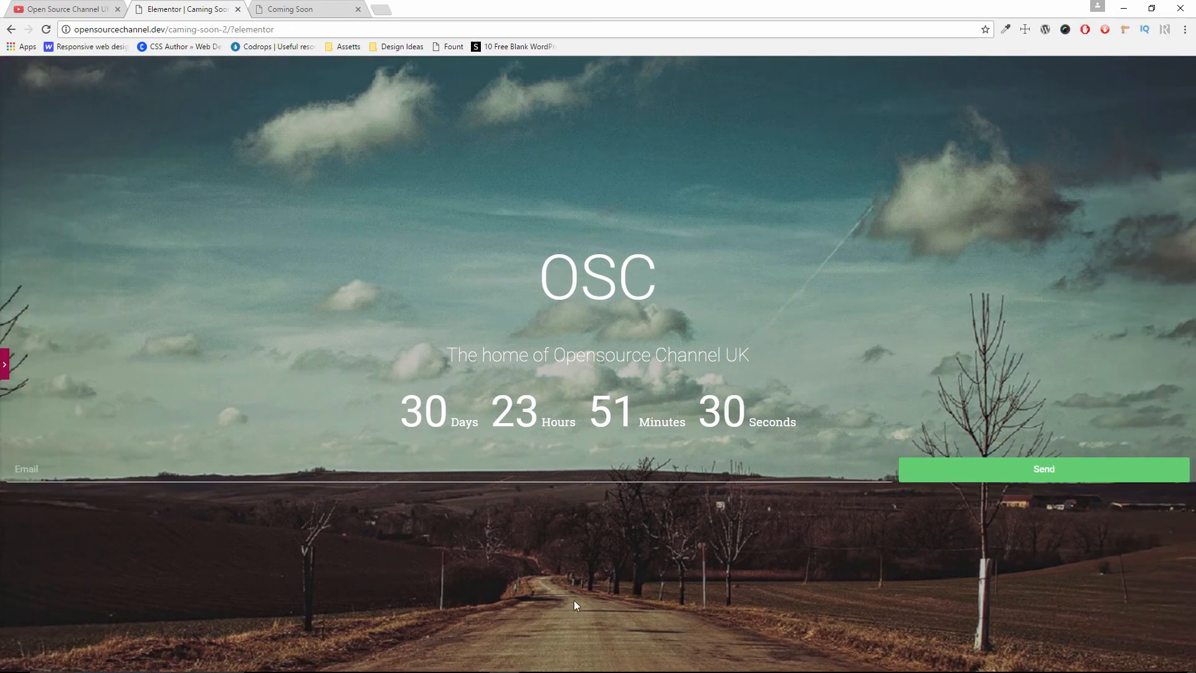
{"action": "left_click", "coordinate": [291, 7]}
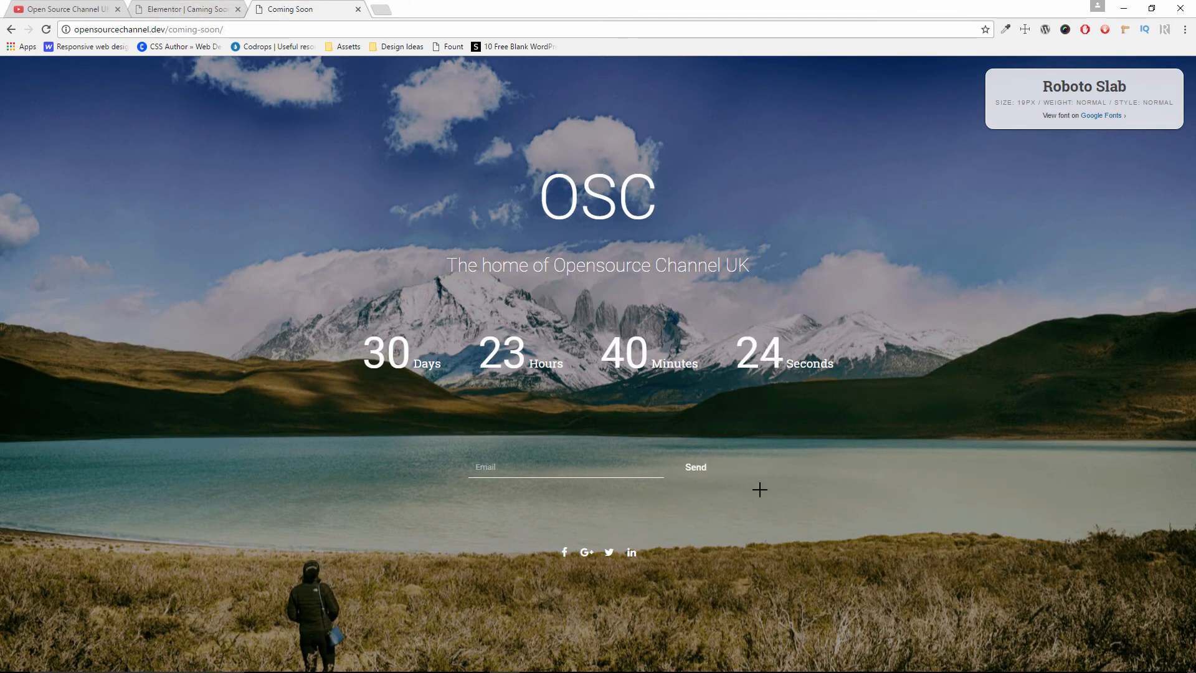
{"action": "key", "text": "ctrl+shift+Tab"}
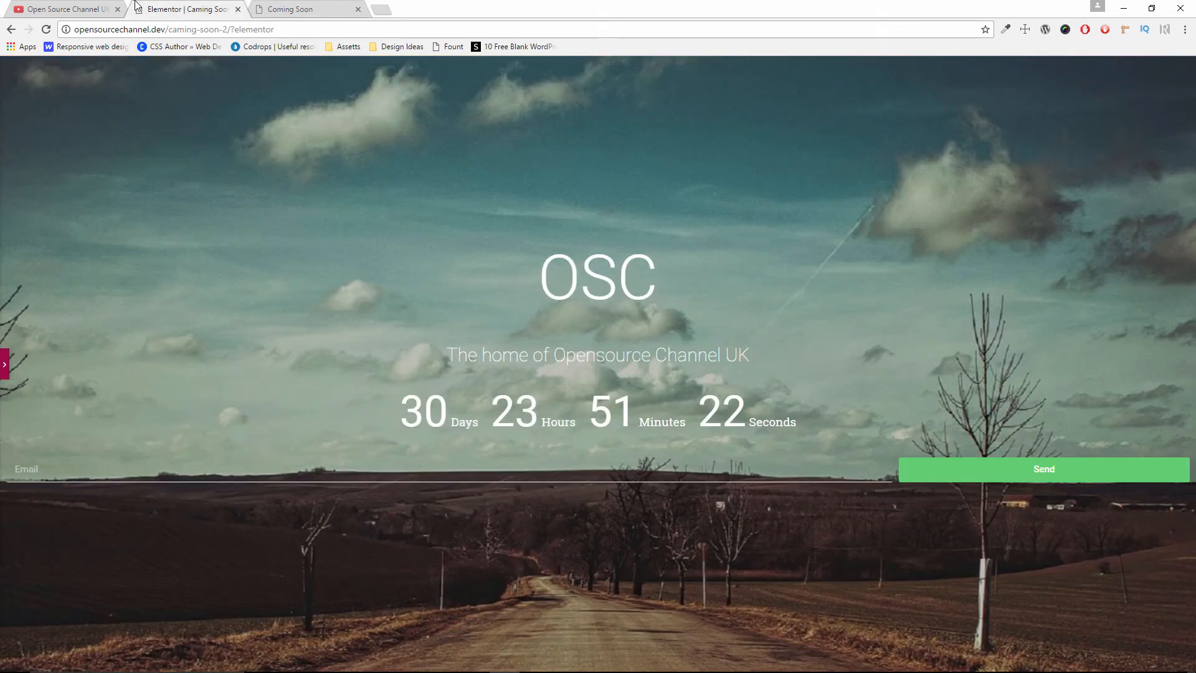
- Bring back the editing panel and set the form button's normal text color to white
{"action": "left_click", "coordinate": [5, 368]}
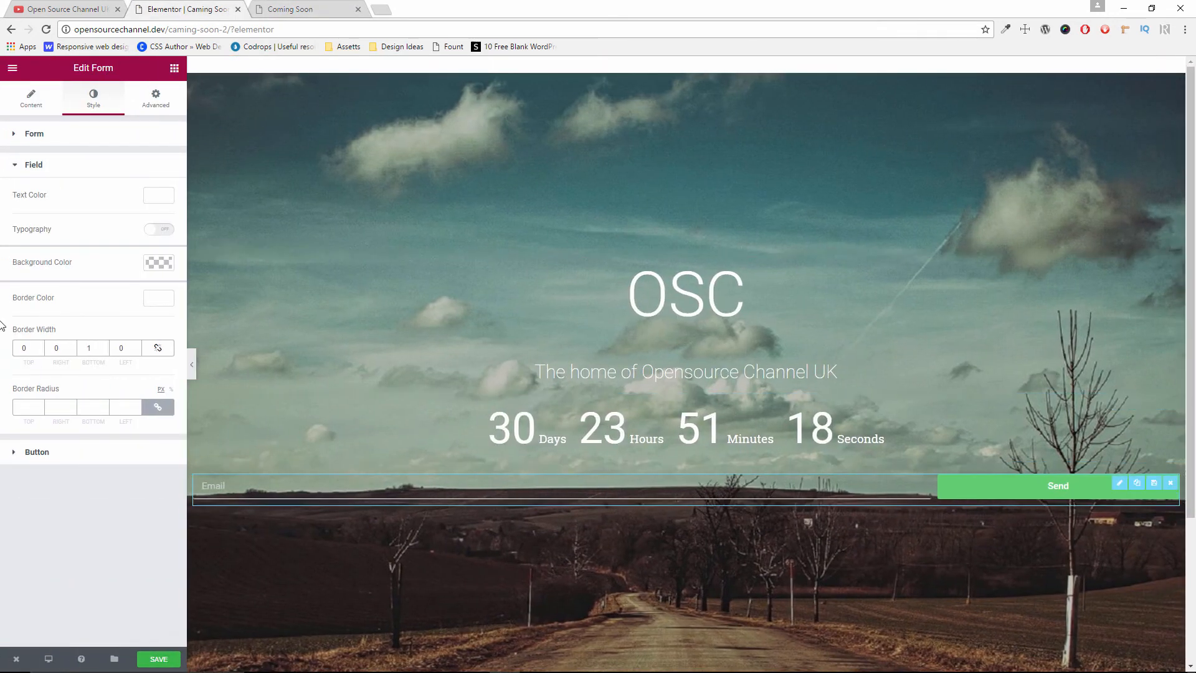
{"action": "left_click", "coordinate": [109, 454]}
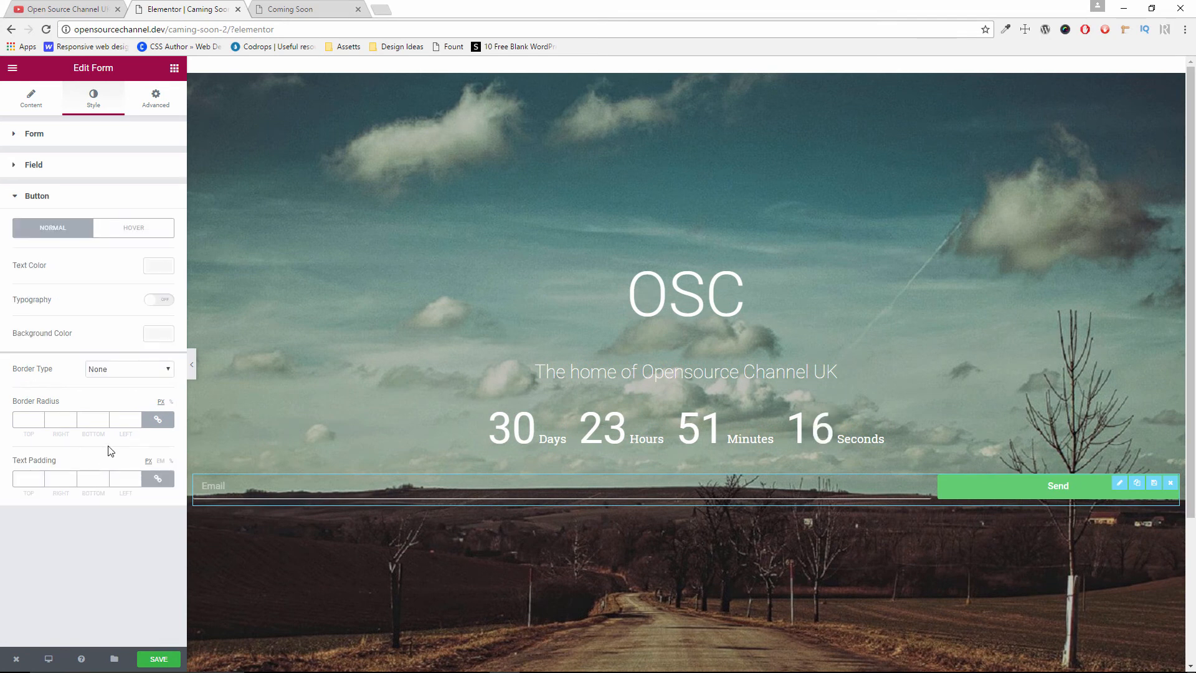
{"action": "left_click", "coordinate": [156, 268]}
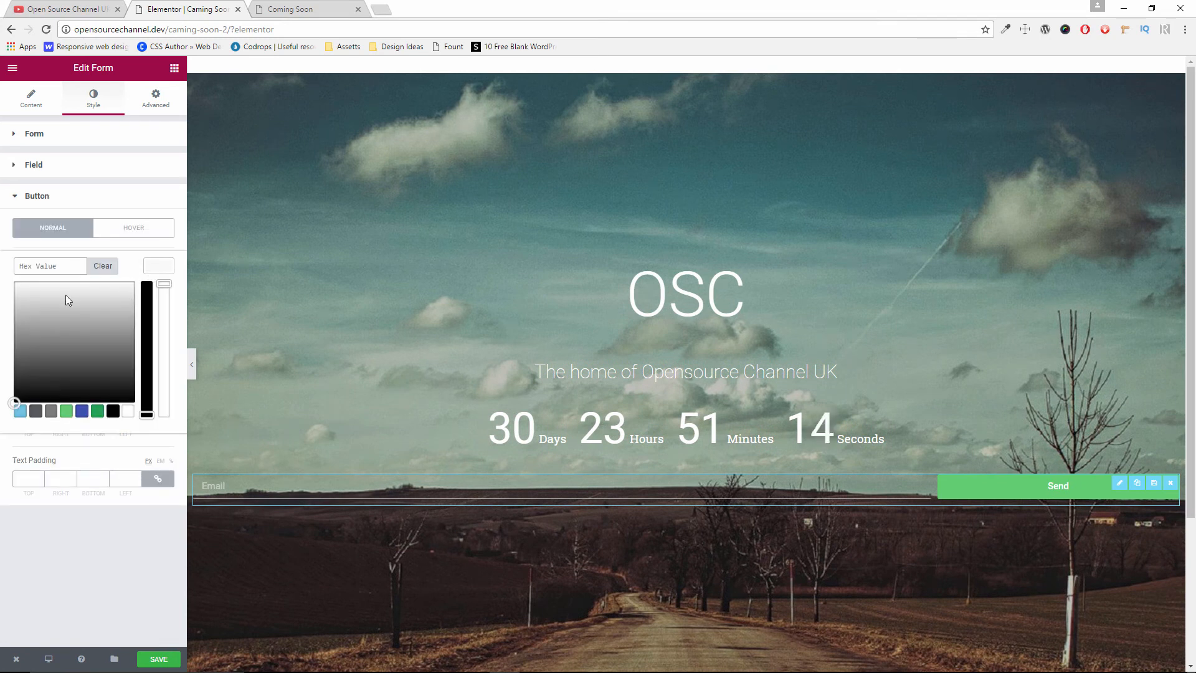
{"action": "left_click_drag", "start_coordinate": [87, 295], "coordinate": [2, 234]}
{"action": "left_click", "coordinate": [2, 231]}
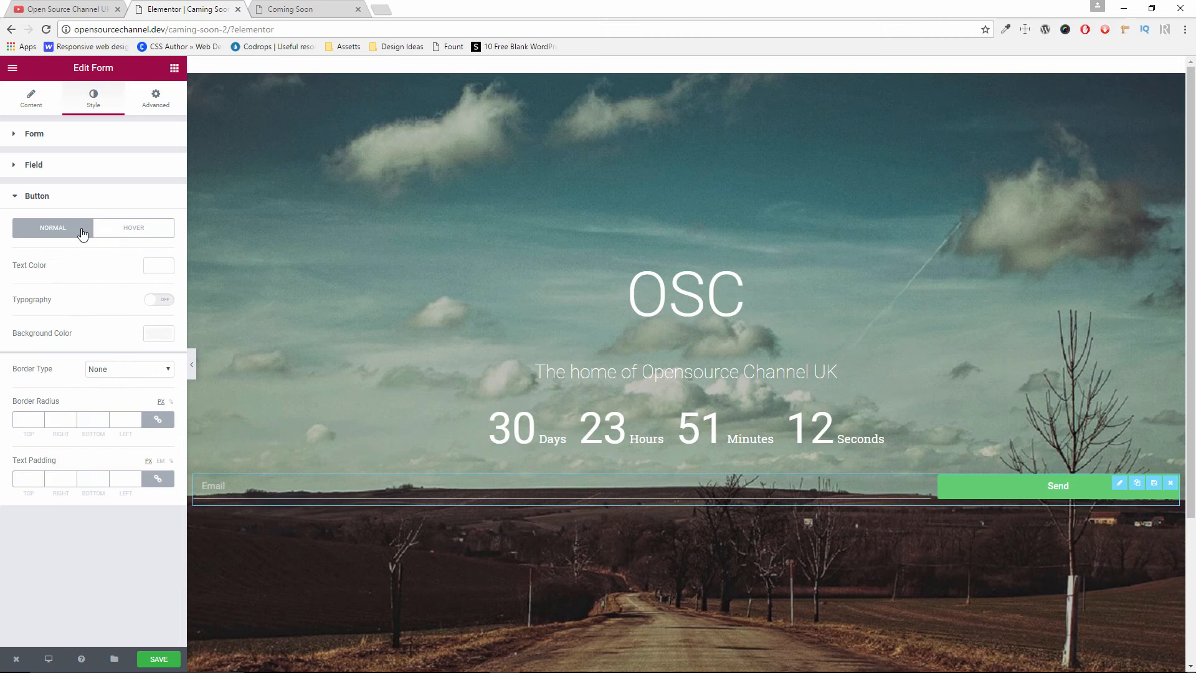
- Give the form's Send button the Pulse hover animation
{"action": "left_click", "coordinate": [119, 232]}
{"action": "left_click", "coordinate": [56, 352]}
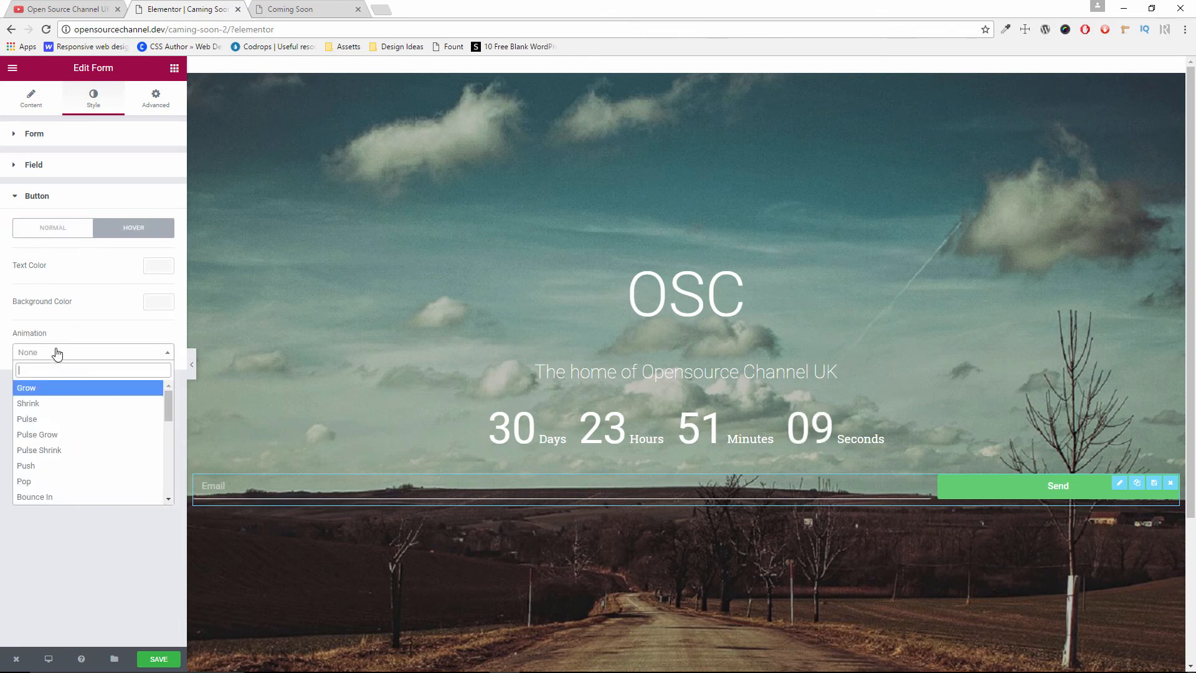
{"action": "left_click", "coordinate": [55, 418]}
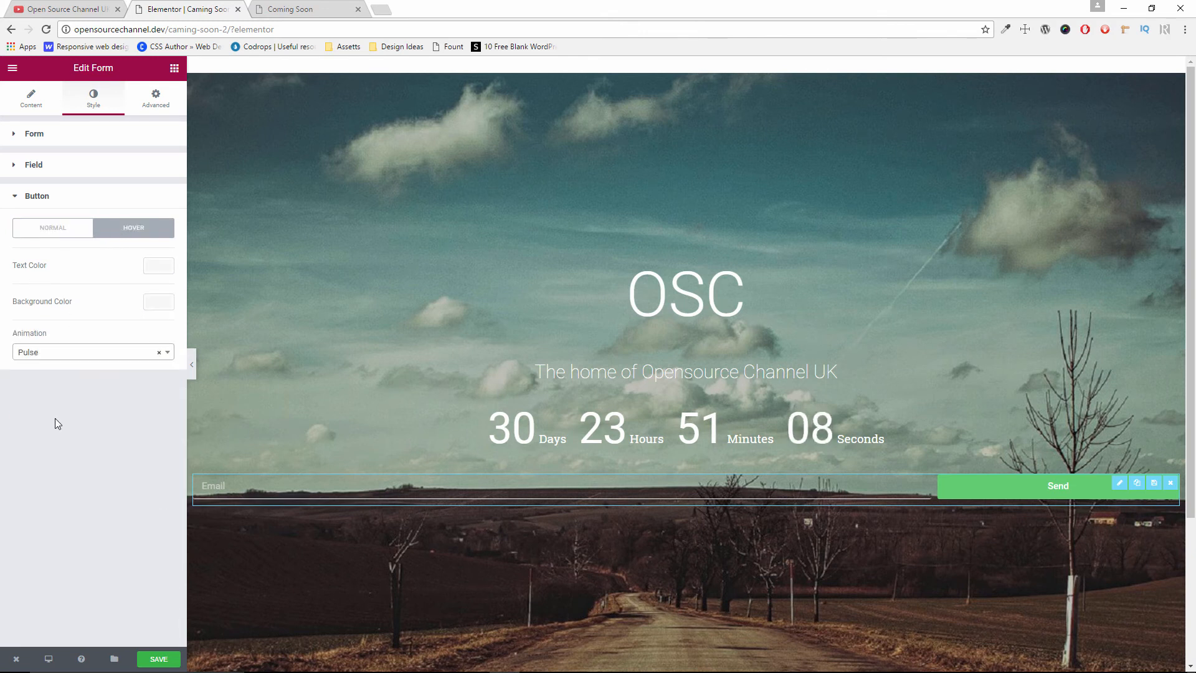
- Make the Send button's normal background color fully transparent and close the button styling
{"action": "left_click", "coordinate": [68, 231]}
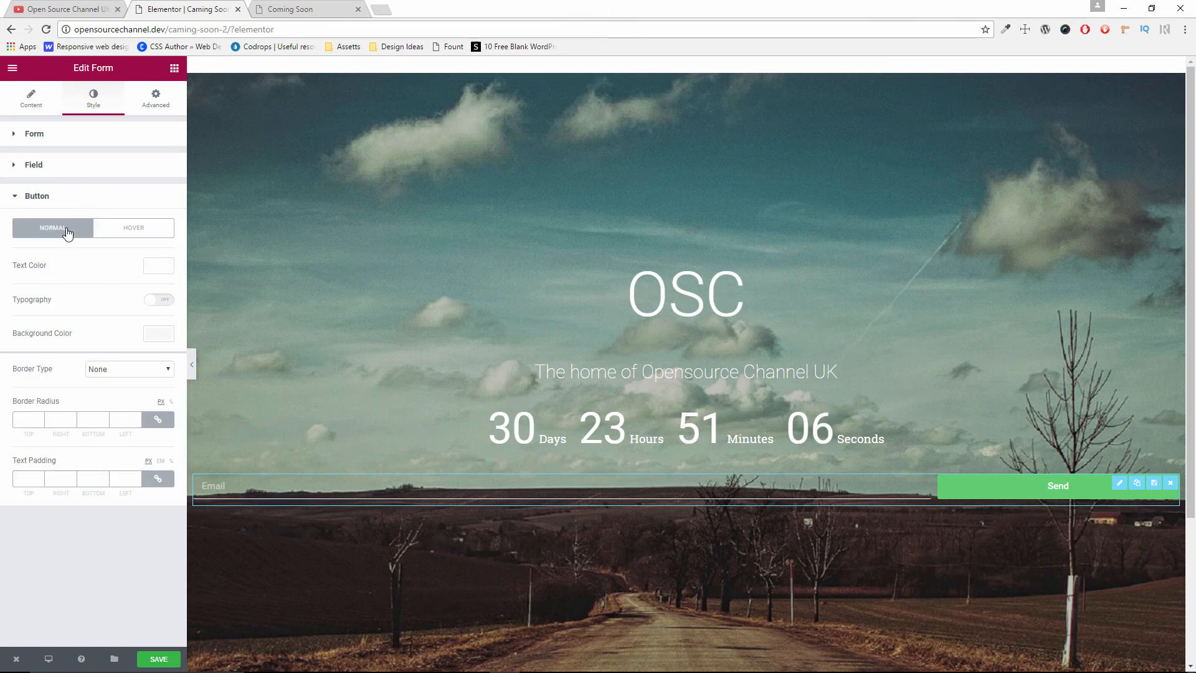
{"action": "left_click", "coordinate": [162, 335]}
{"action": "left_click_drag", "start_coordinate": [163, 353], "coordinate": [168, 502]}
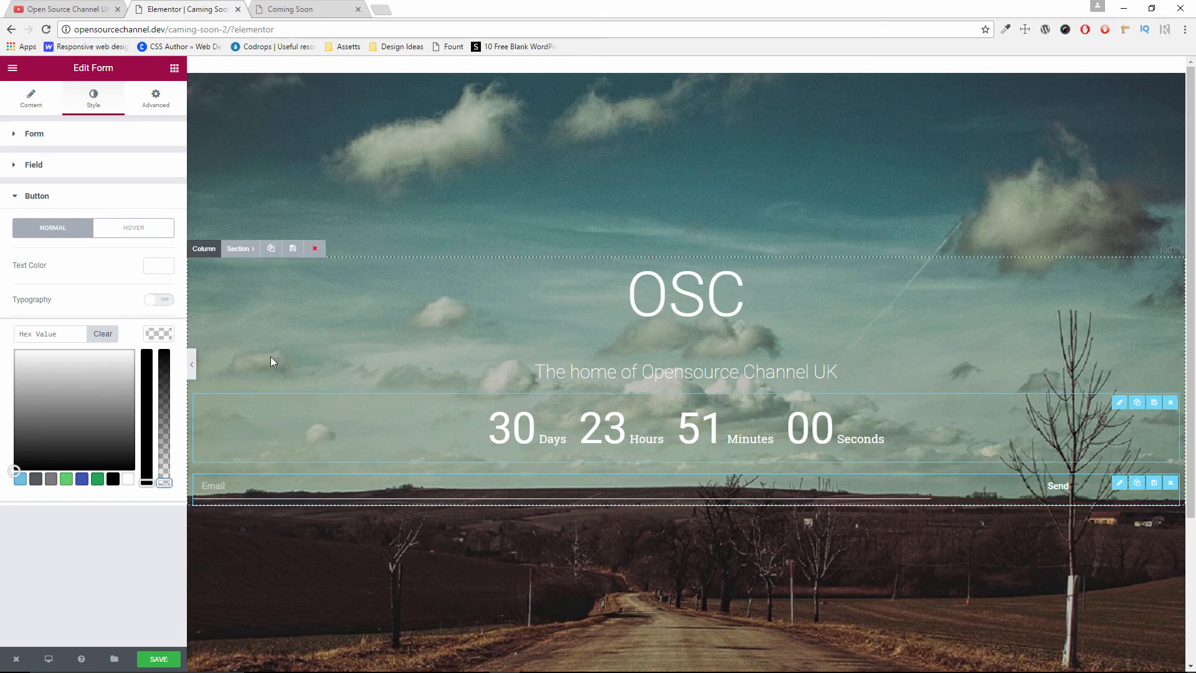
{"action": "left_click", "coordinate": [136, 230]}
{"action": "left_click", "coordinate": [53, 228]}
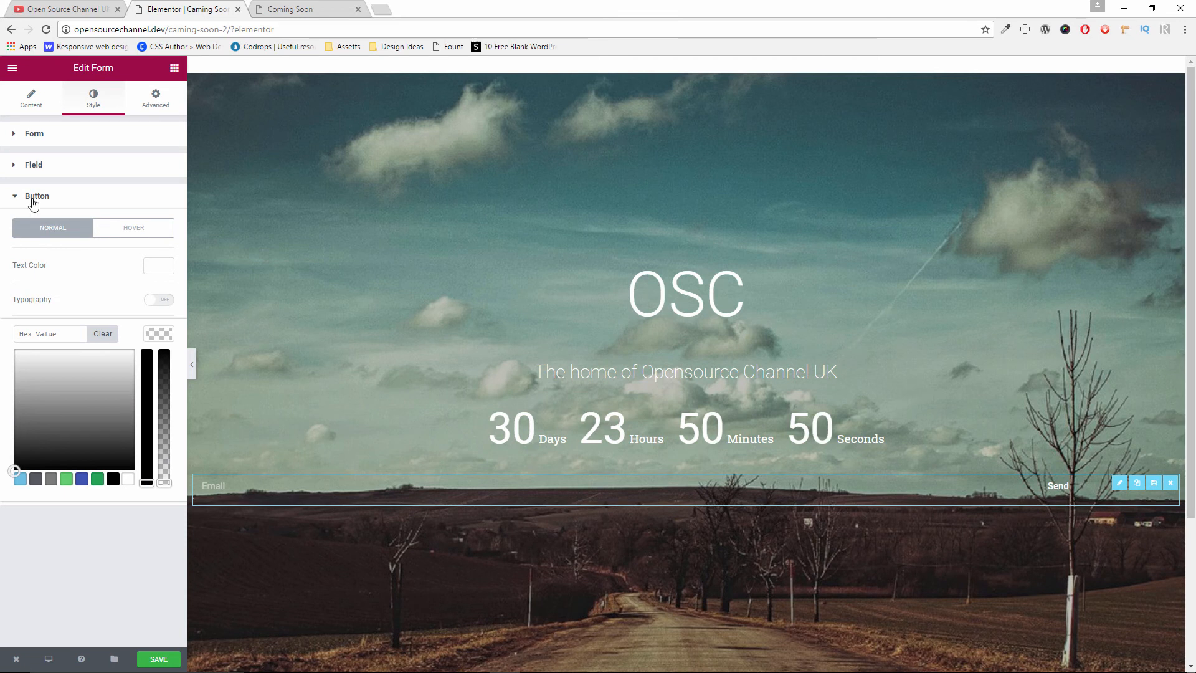
{"action": "left_click", "coordinate": [34, 198]}
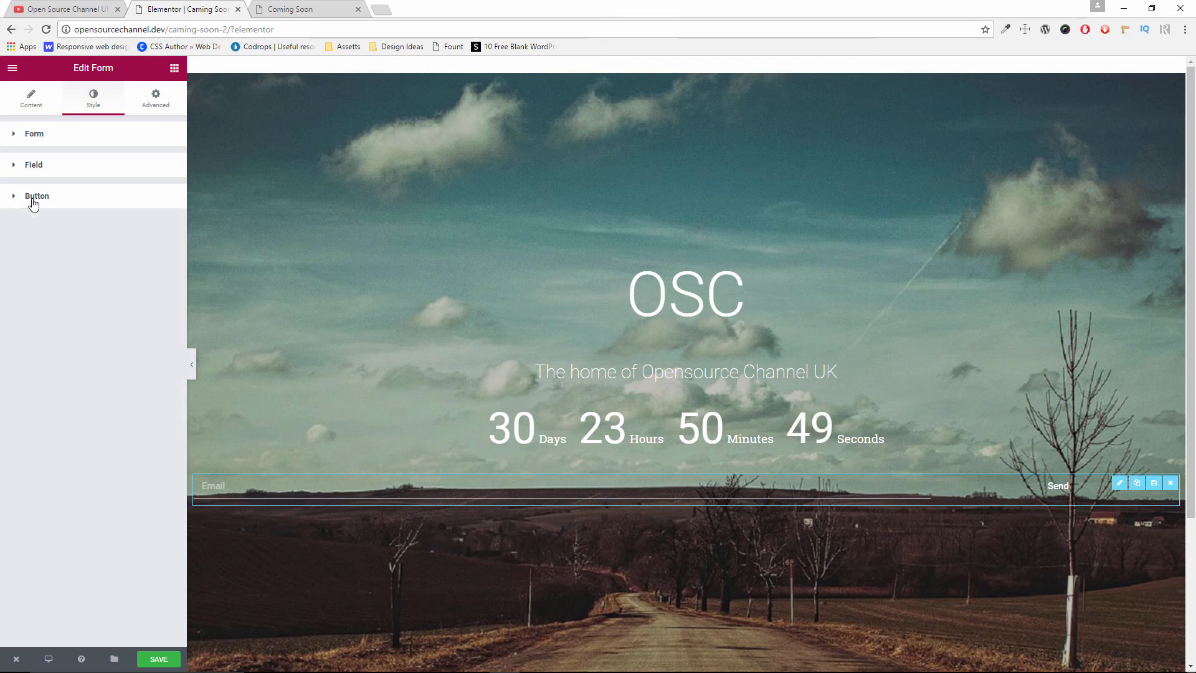
- Using the finished Coming Soon page as reference, unlink the form's margins, switch them to percent and open the right margin for editing
{"action": "left_click", "coordinate": [161, 106]}
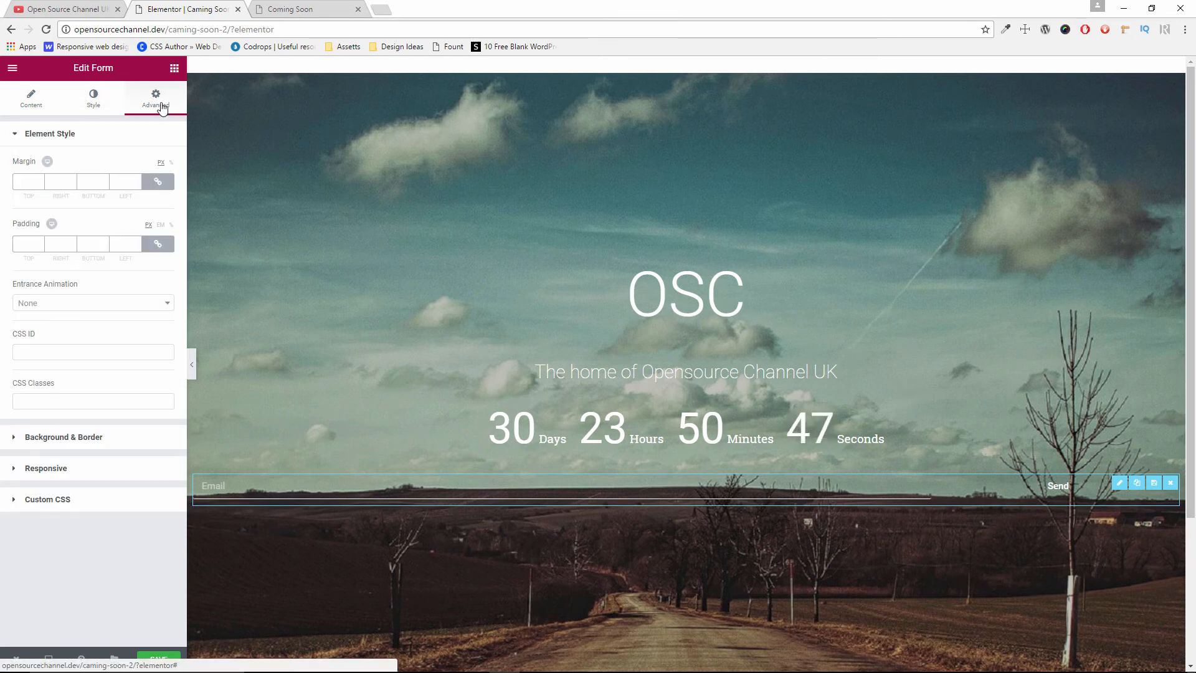
{"action": "left_click", "coordinate": [18, 105]}
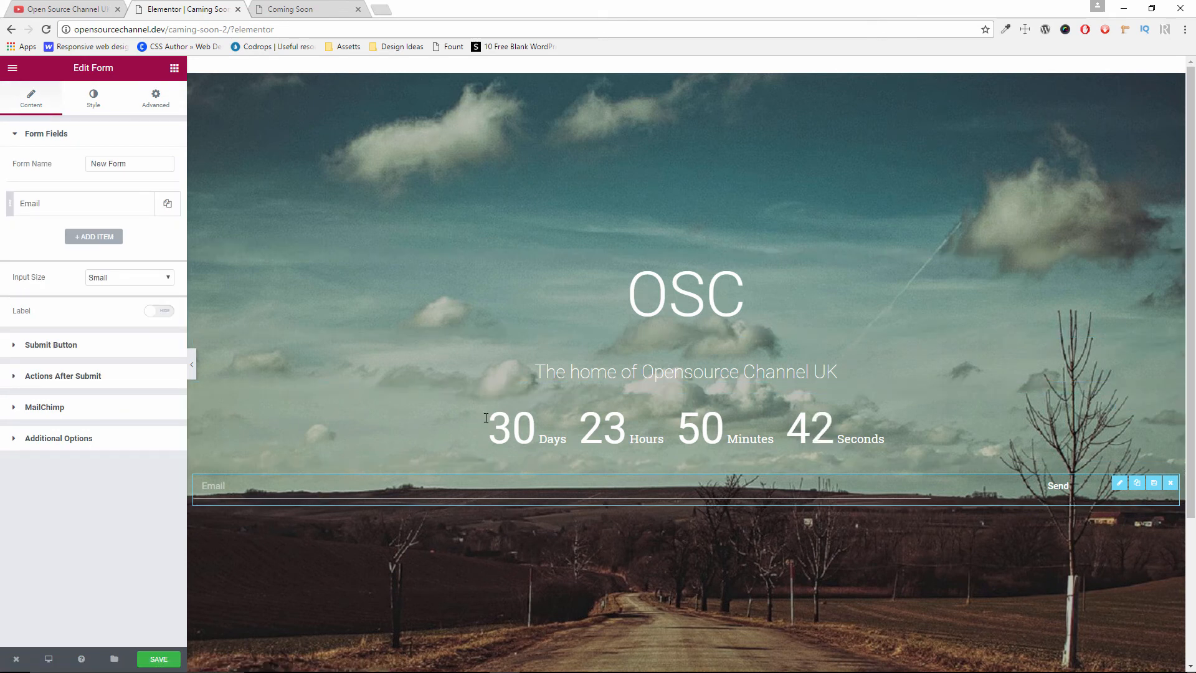
{"action": "key", "text": "ctrl+Tab"}
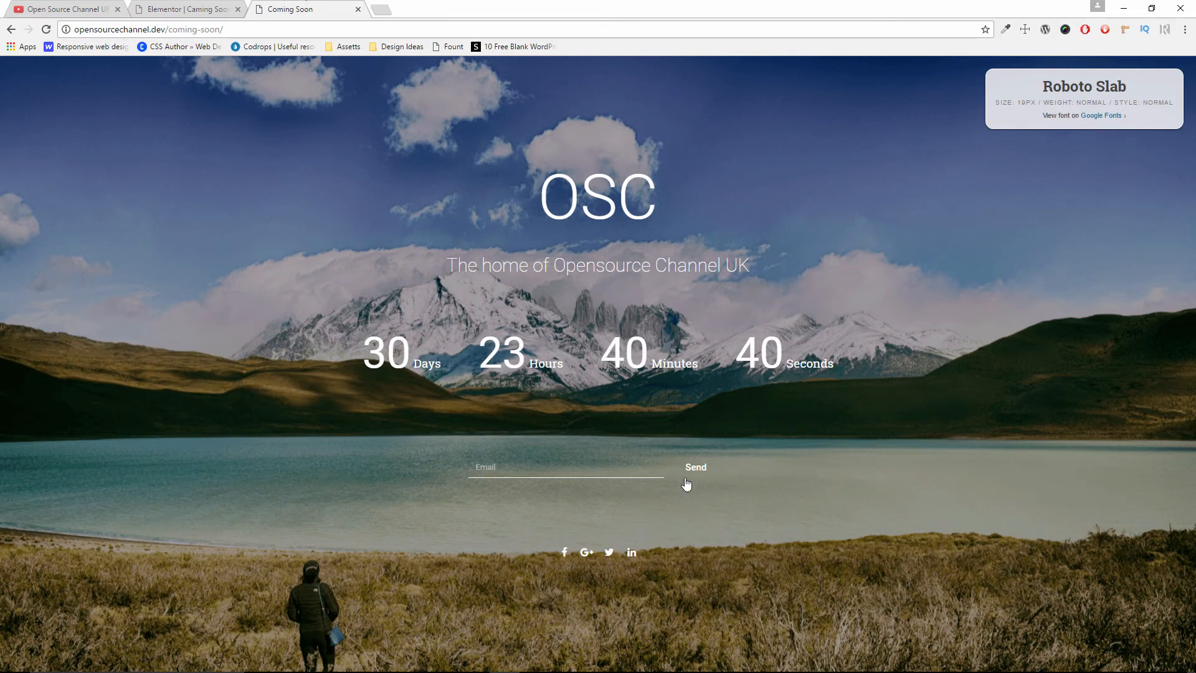
{"action": "left_click", "coordinate": [178, 7]}
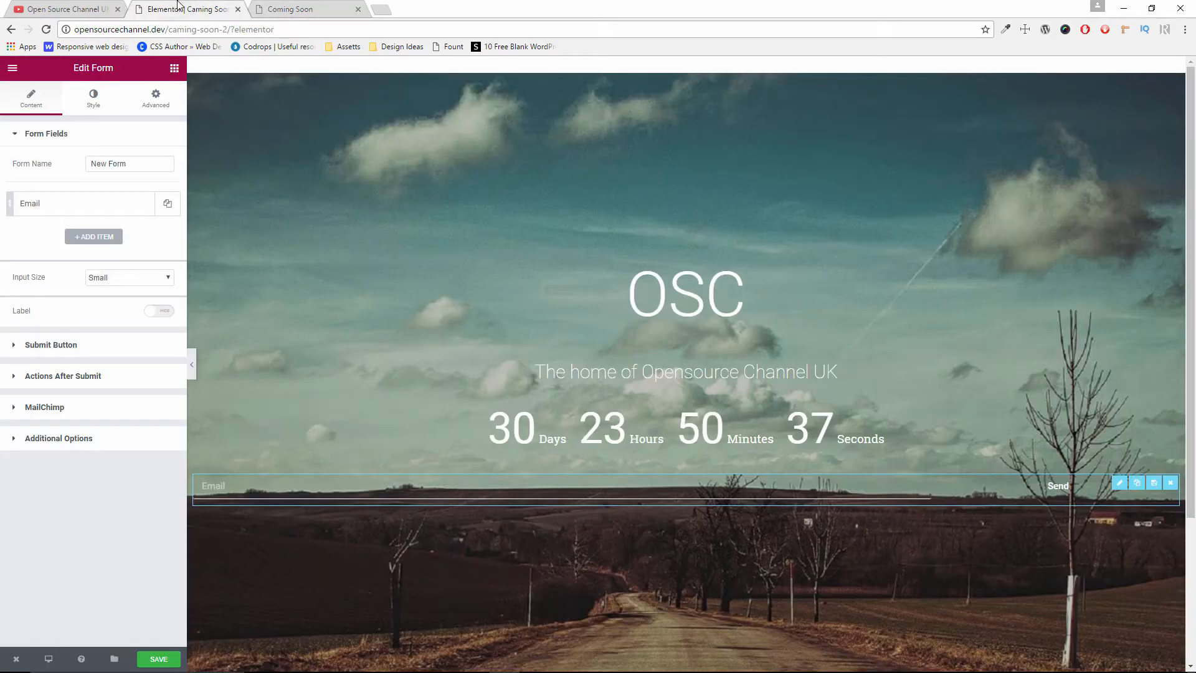
{"action": "left_click", "coordinate": [150, 110]}
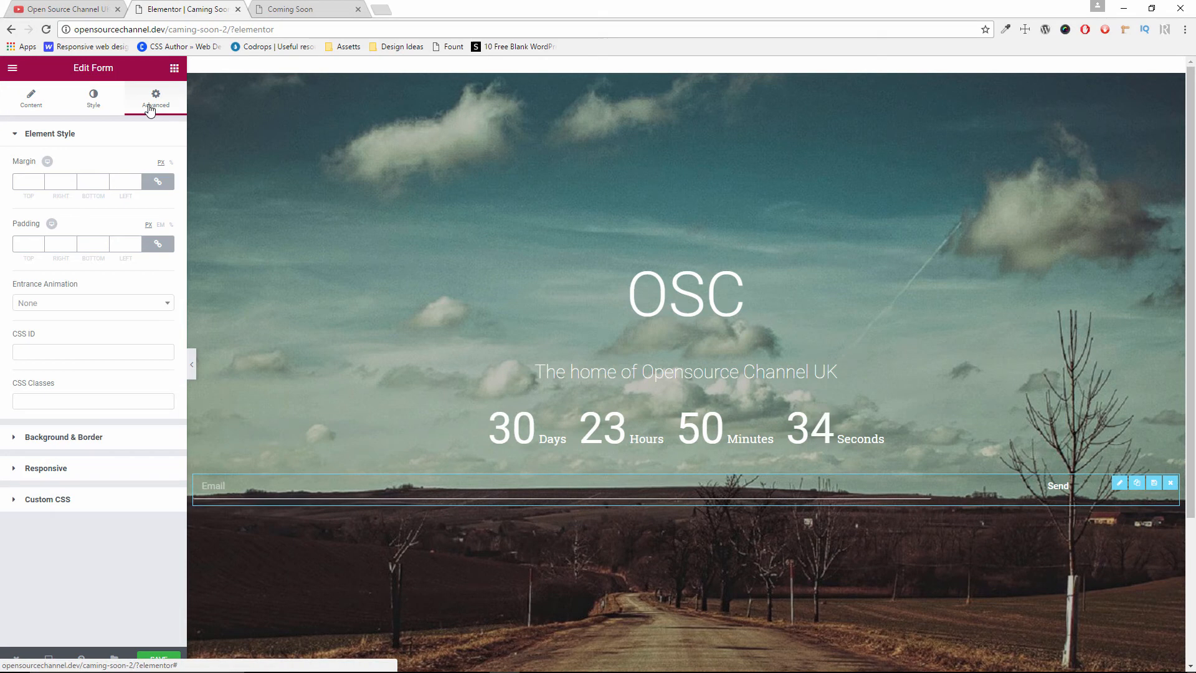
{"action": "left_click", "coordinate": [158, 182]}
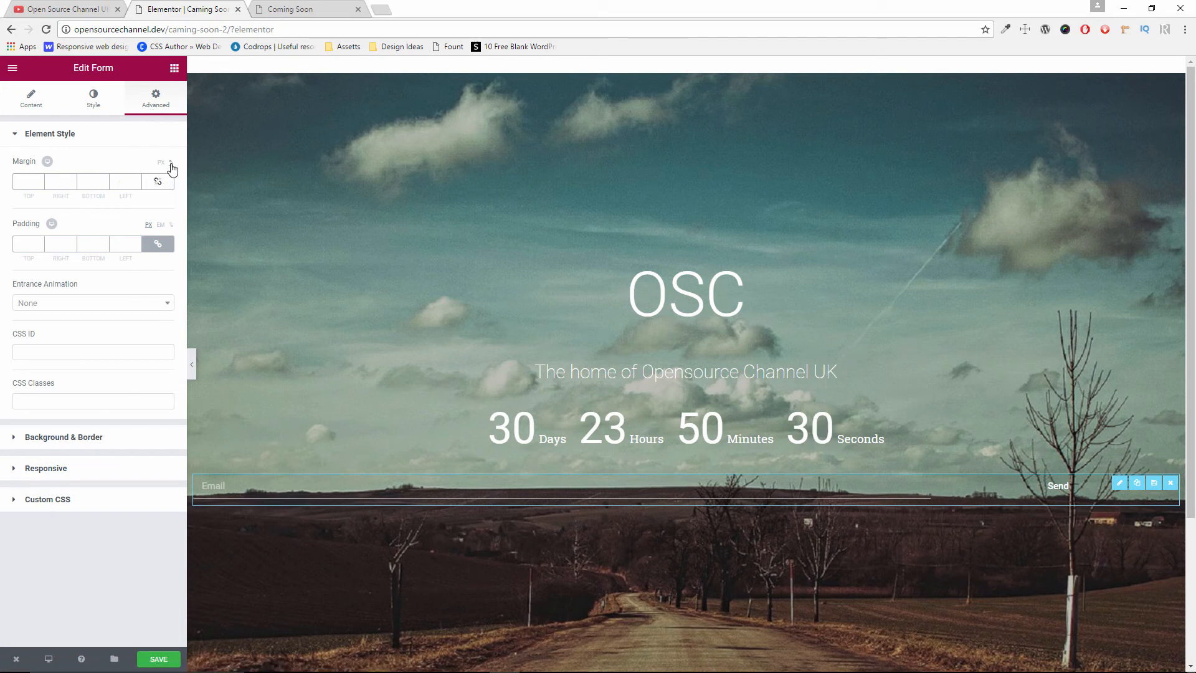
{"action": "left_click", "coordinate": [62, 180]}
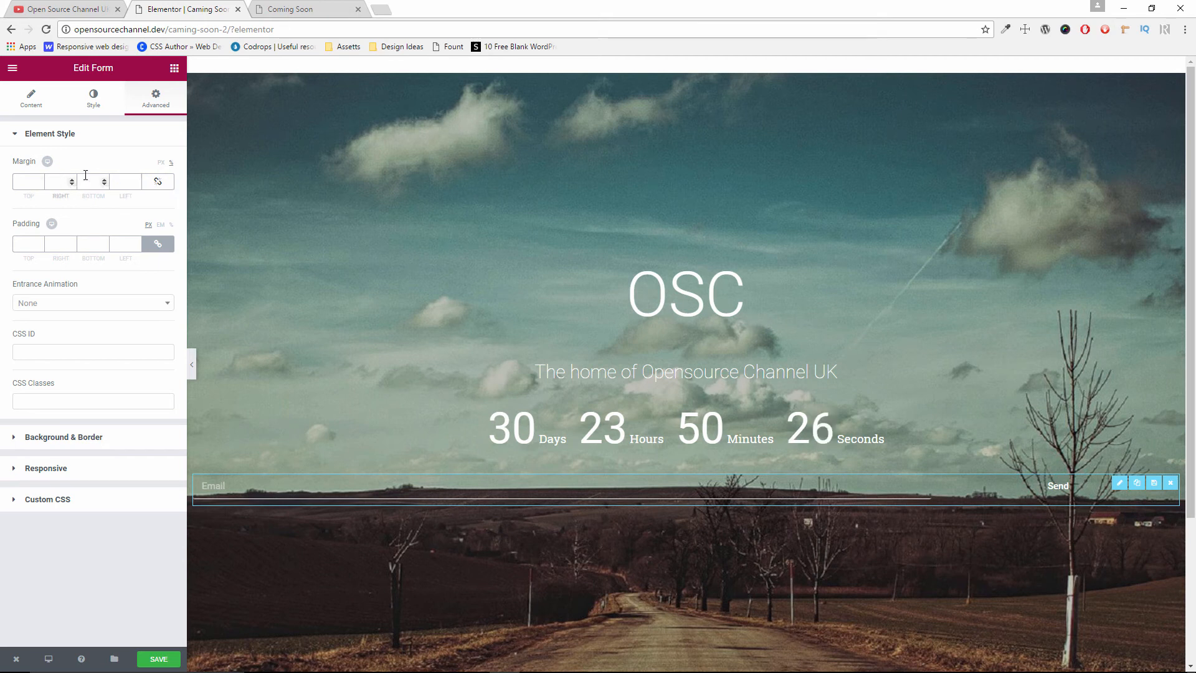
- Set the email form's right and left margins to 40%
{"action": "type", "text": "40"}
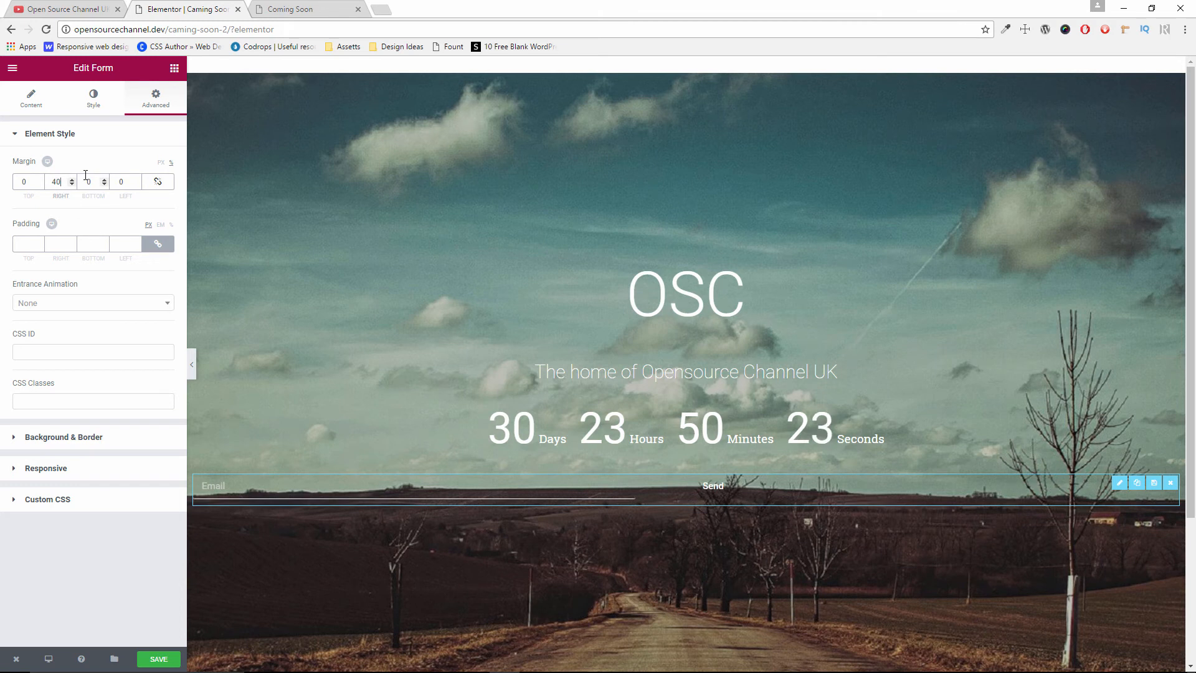
{"action": "double_click", "coordinate": [124, 181]}
{"action": "type", "text": "40"}
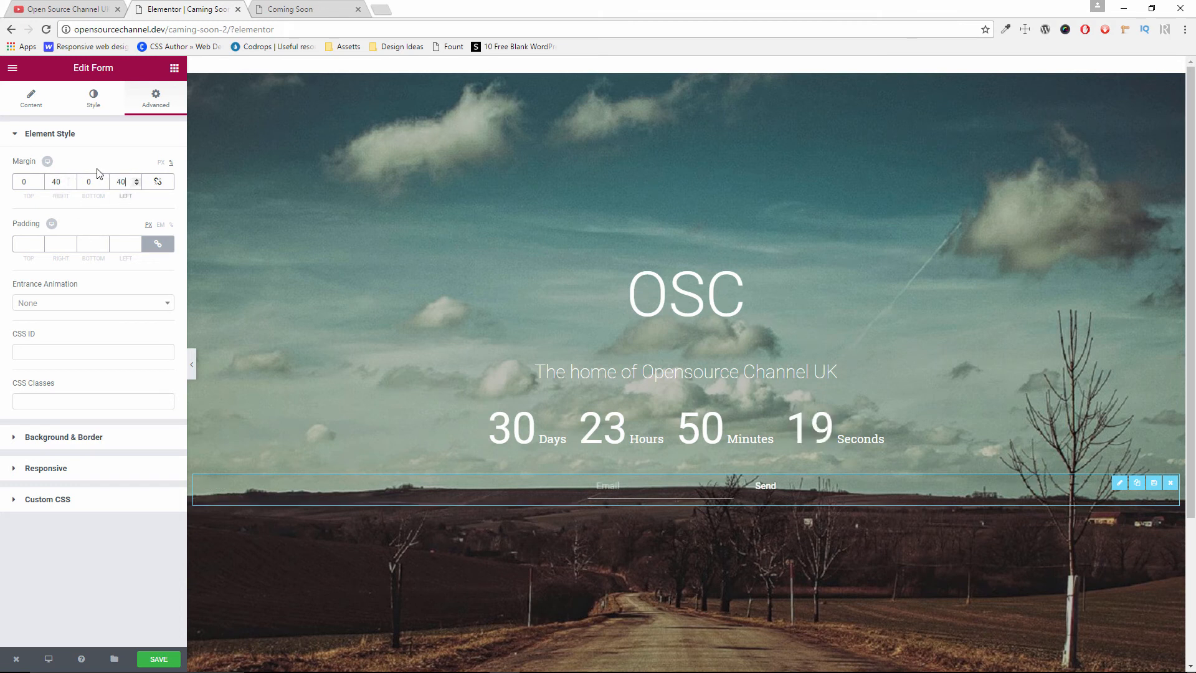
- Reduce the email form's left and right margins to 35% each
{"action": "left_click", "coordinate": [138, 183]}
{"action": "left_click", "coordinate": [139, 183]}
{"action": "left_click", "coordinate": [138, 184]}
{"action": "left_click", "coordinate": [138, 184]}
{"action": "left_click", "coordinate": [138, 184]}
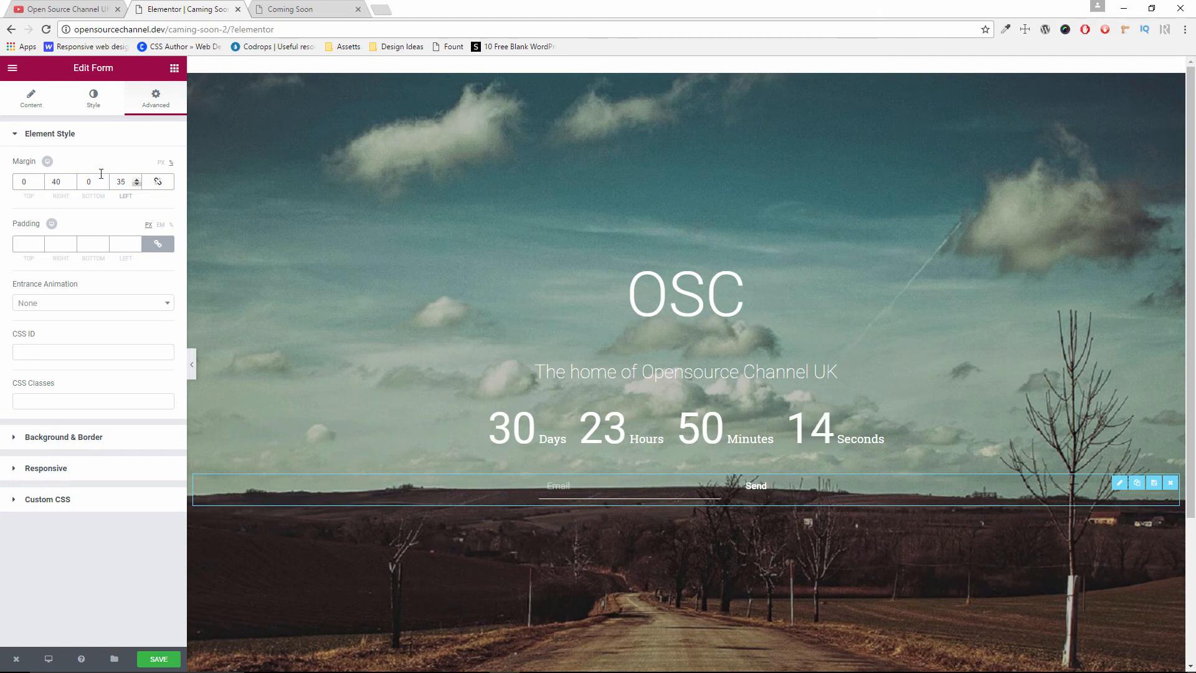
{"action": "left_click", "coordinate": [71, 184]}
{"action": "left_click", "coordinate": [72, 185]}
{"action": "left_click", "coordinate": [71, 185]}
{"action": "left_click", "coordinate": [72, 185]}
{"action": "left_click", "coordinate": [71, 185]}
{"action": "left_click", "coordinate": [72, 184]}
{"action": "left_click", "coordinate": [71, 180]}
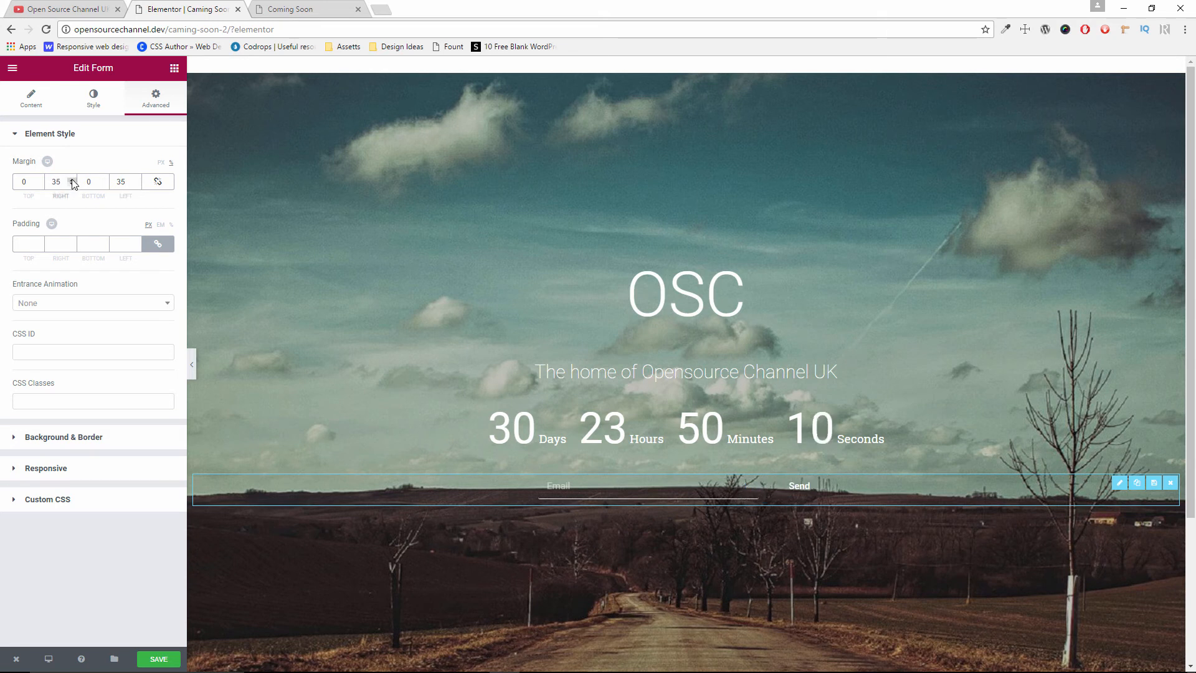
- Preview the page at full width, look at the Coming Soon page in the other browser tab, and return to the form's settings
{"action": "left_click", "coordinate": [191, 367]}
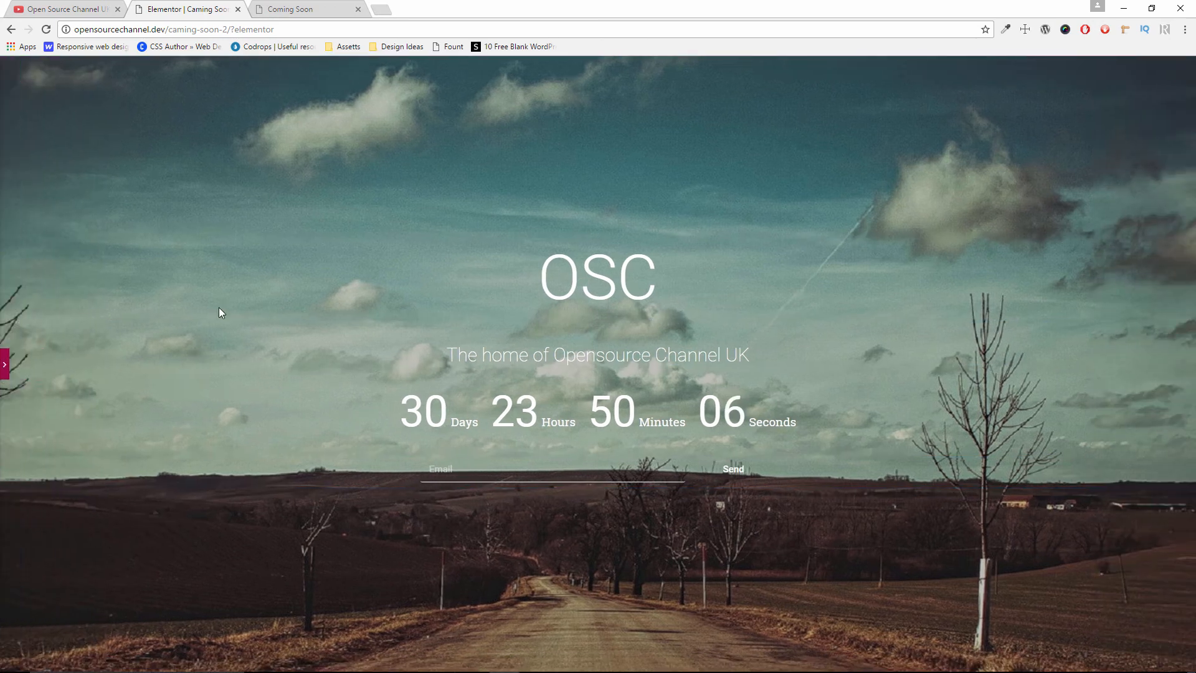
{"action": "left_click", "coordinate": [315, 9]}
{"action": "left_click", "coordinate": [180, 6]}
{"action": "left_click", "coordinate": [6, 365]}
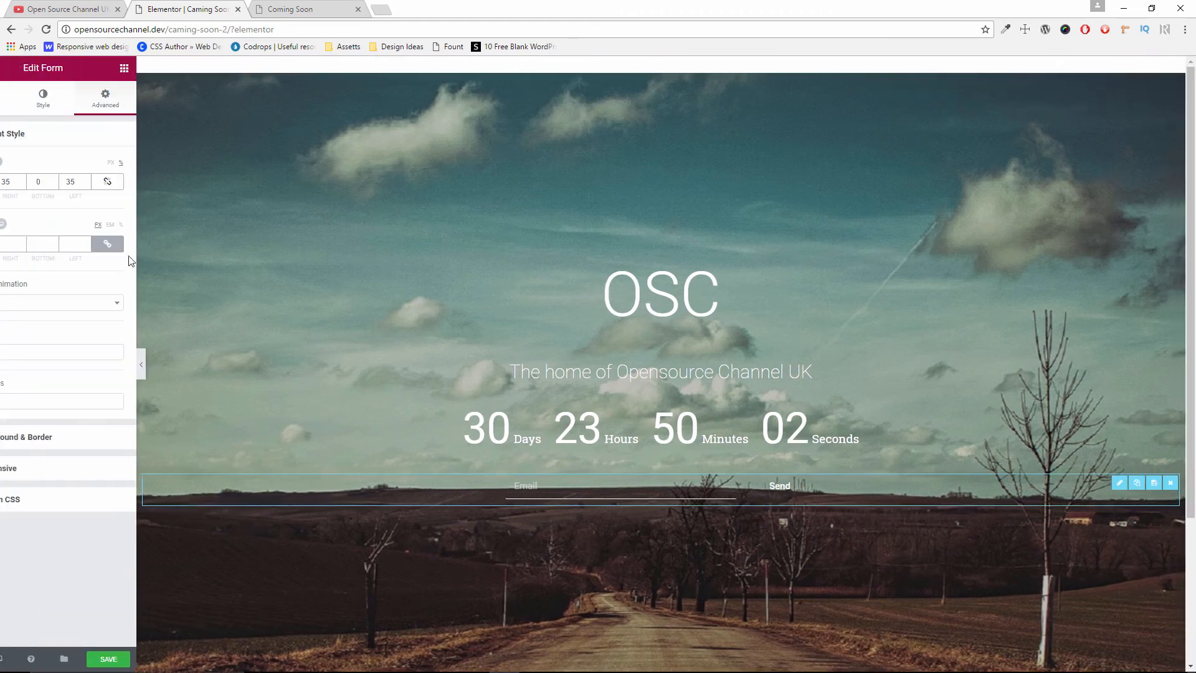
- Set the form's left and right margins to 40% each and preview the page at full width
{"action": "double_click", "coordinate": [122, 182]}
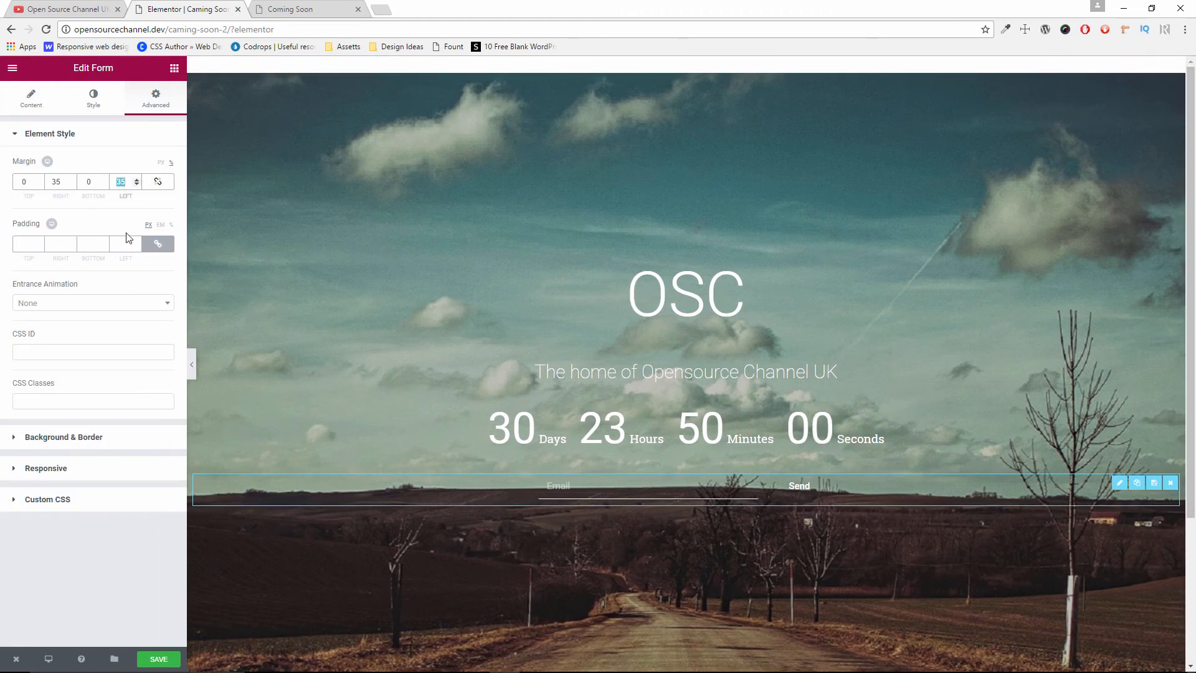
{"action": "type", "text": "40"}
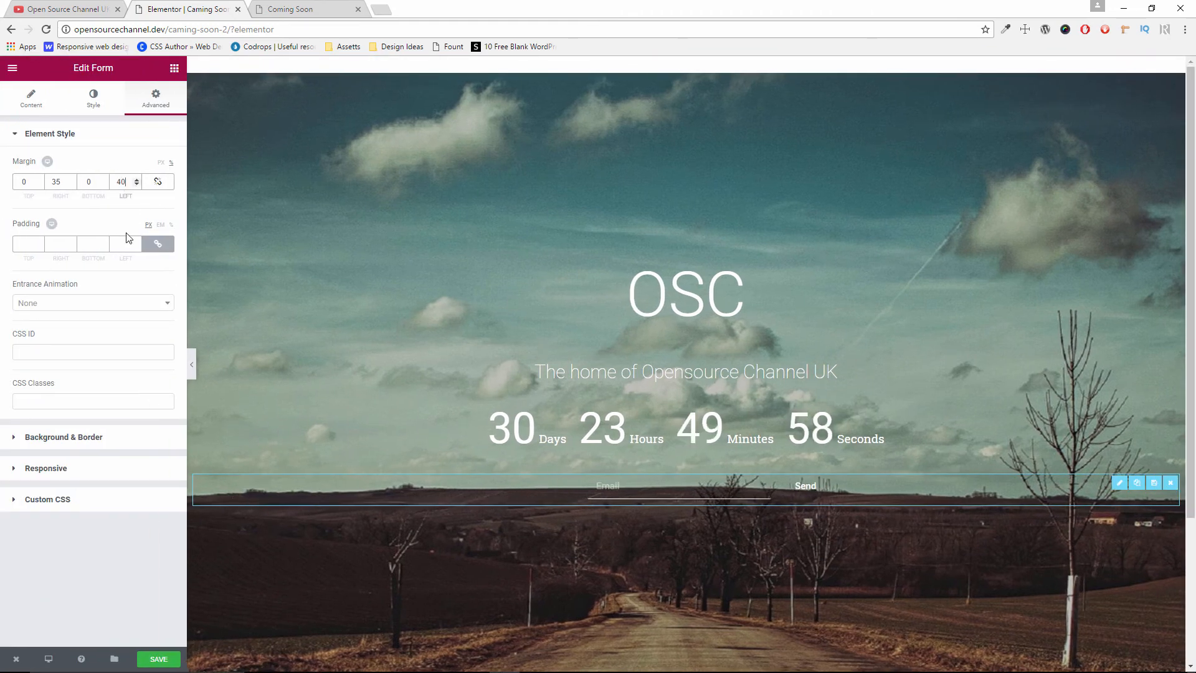
{"action": "double_click", "coordinate": [60, 182]}
{"action": "type", "text": "40"}
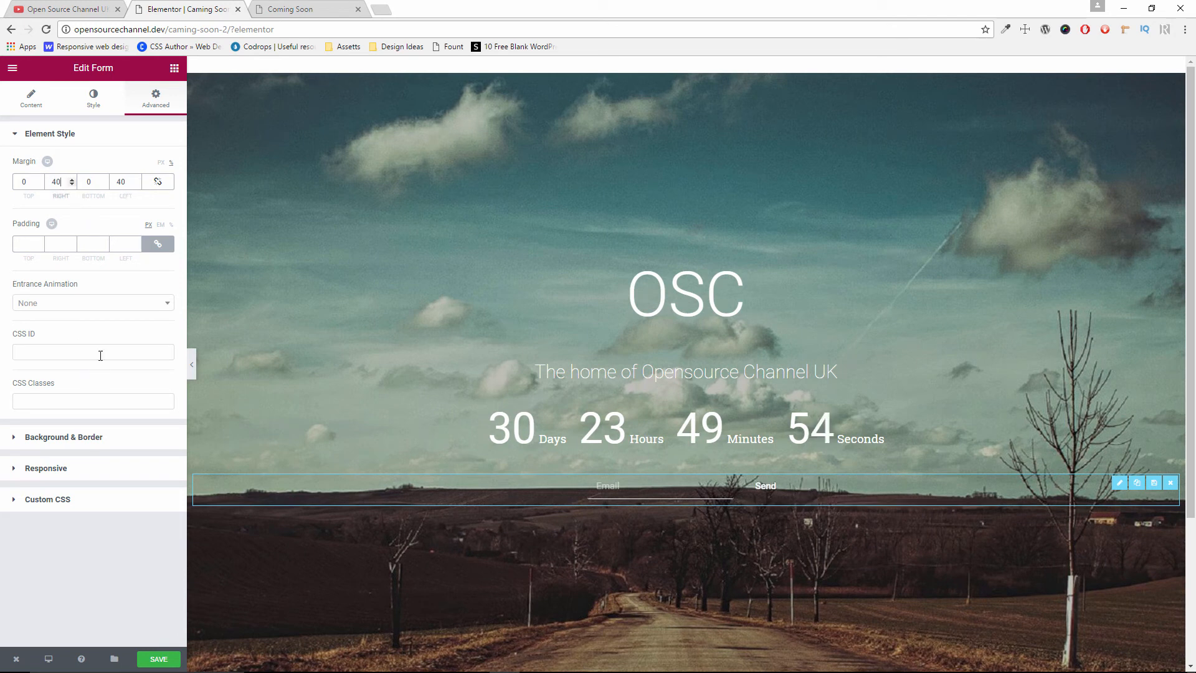
{"action": "left_click", "coordinate": [192, 369]}
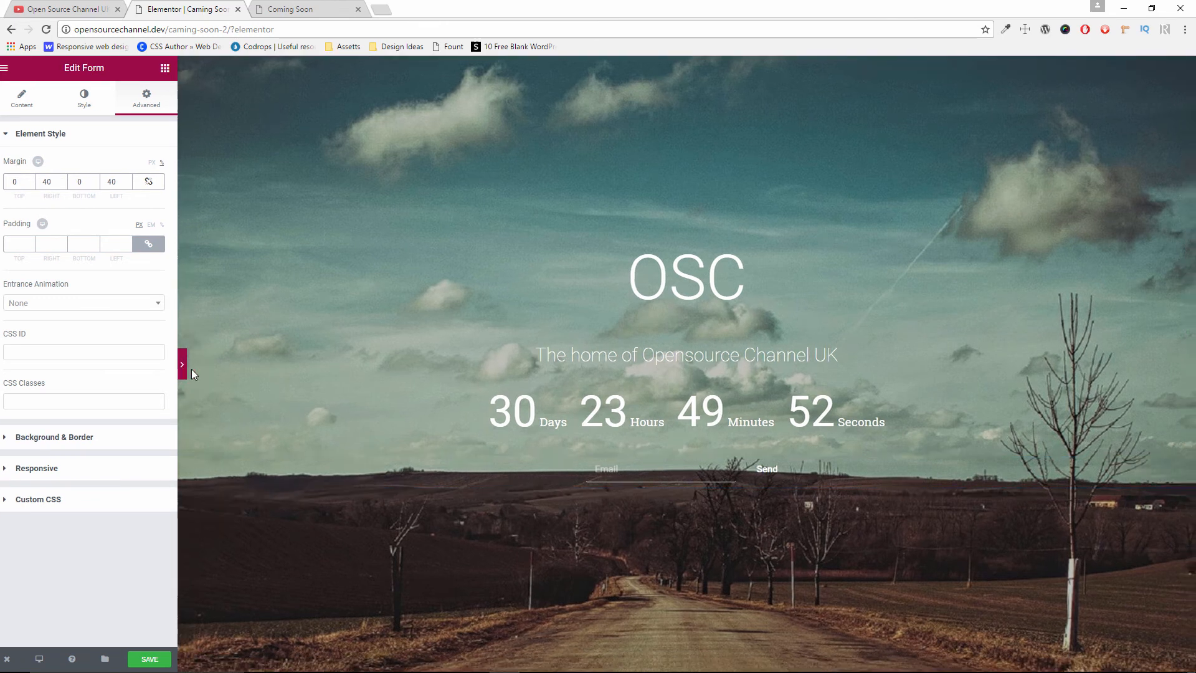
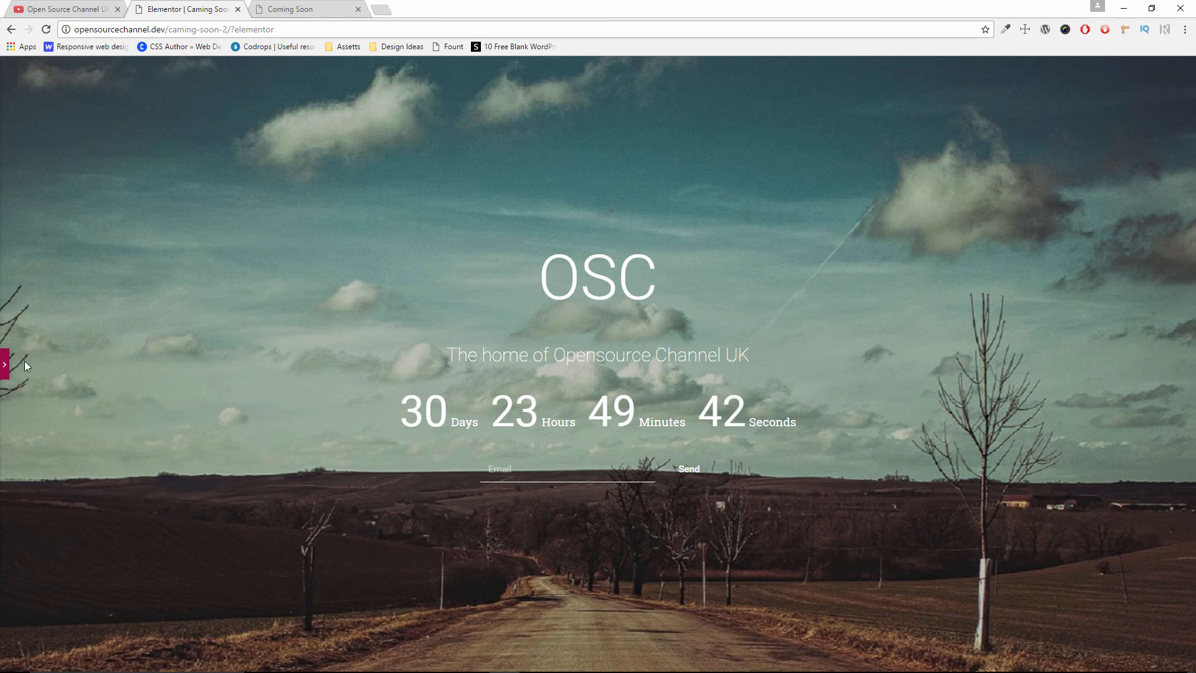
- Set the form's padding to 0 on all four sides and save the page
{"action": "left_click", "coordinate": [5, 364]}
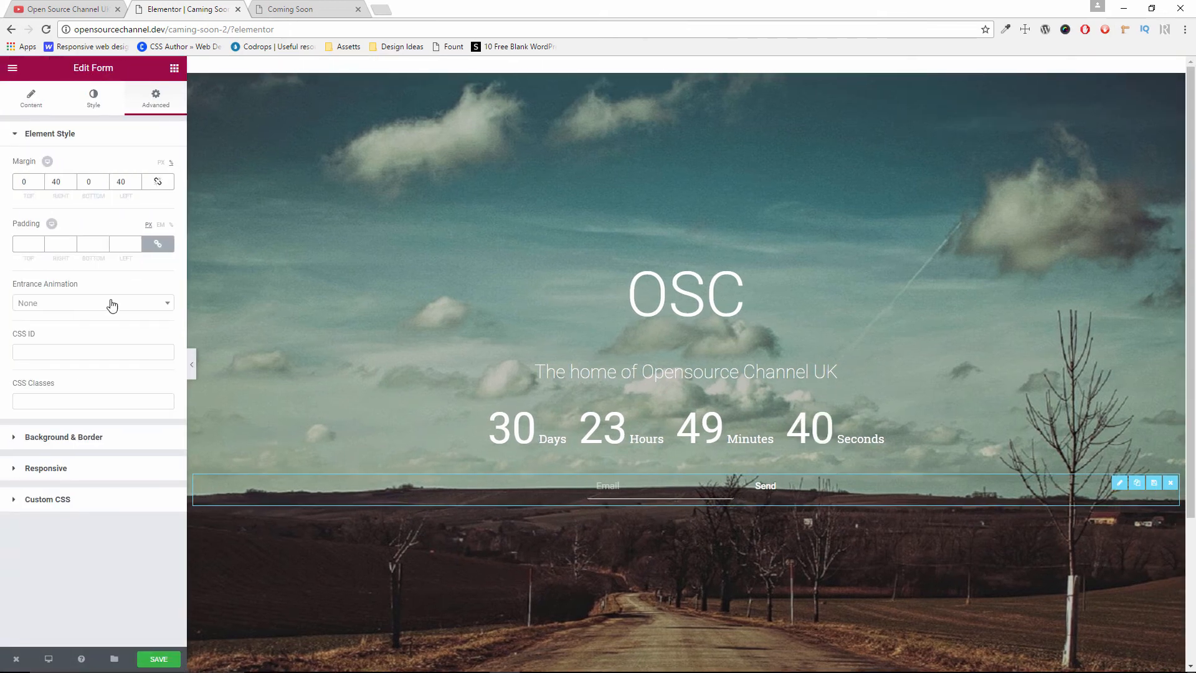
{"action": "left_click", "coordinate": [161, 246]}
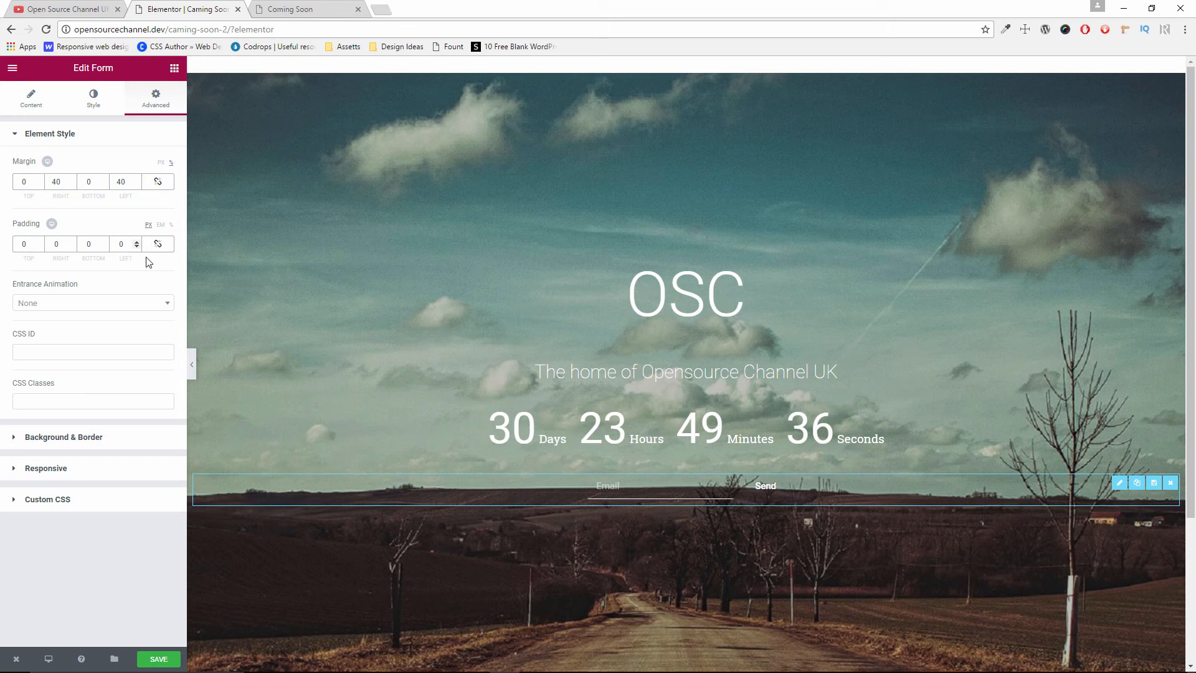
{"action": "left_click", "coordinate": [159, 660]}
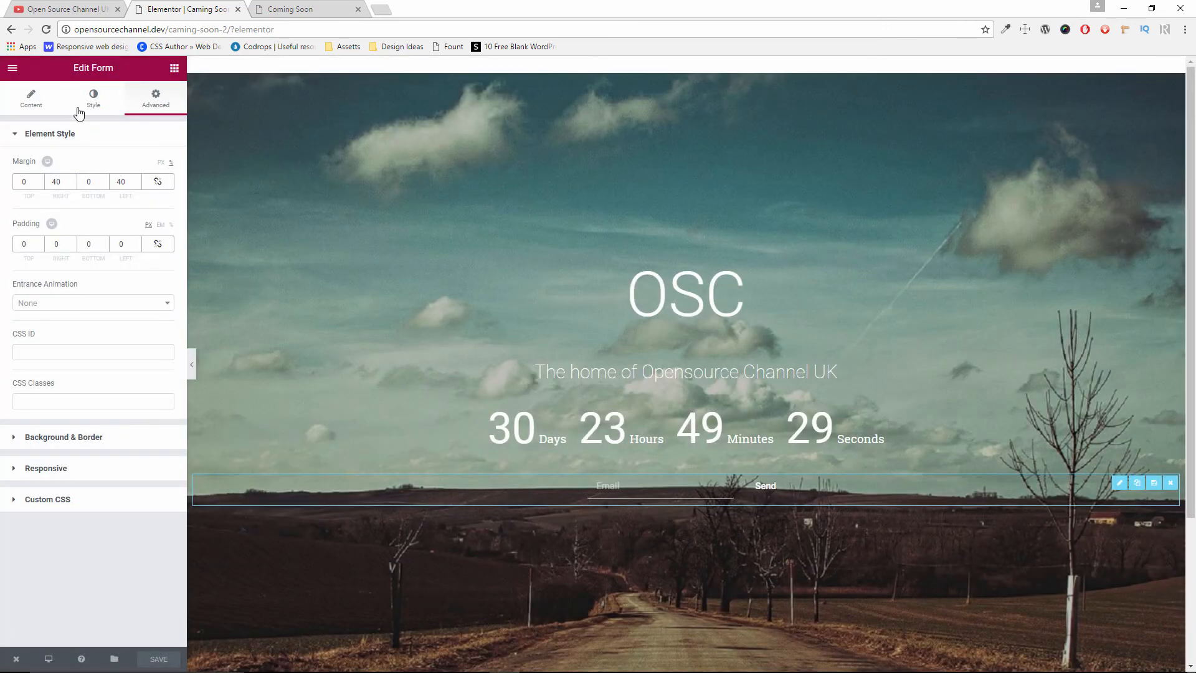
{"action": "left_click", "coordinate": [158, 243]}
- Unlink the border radius values of the form's field, with 0 on every side, and save the page
{"action": "left_click", "coordinate": [31, 100]}
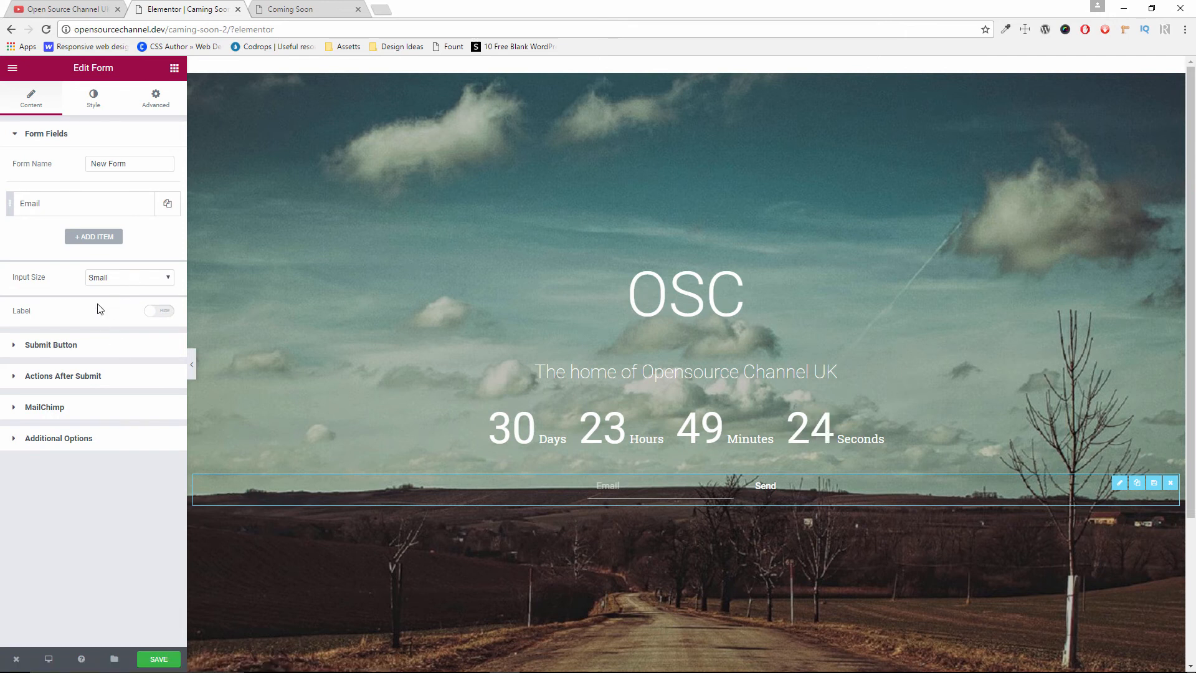
{"action": "left_click", "coordinate": [67, 128]}
{"action": "left_click", "coordinate": [67, 128]}
{"action": "left_click", "coordinate": [93, 99]}
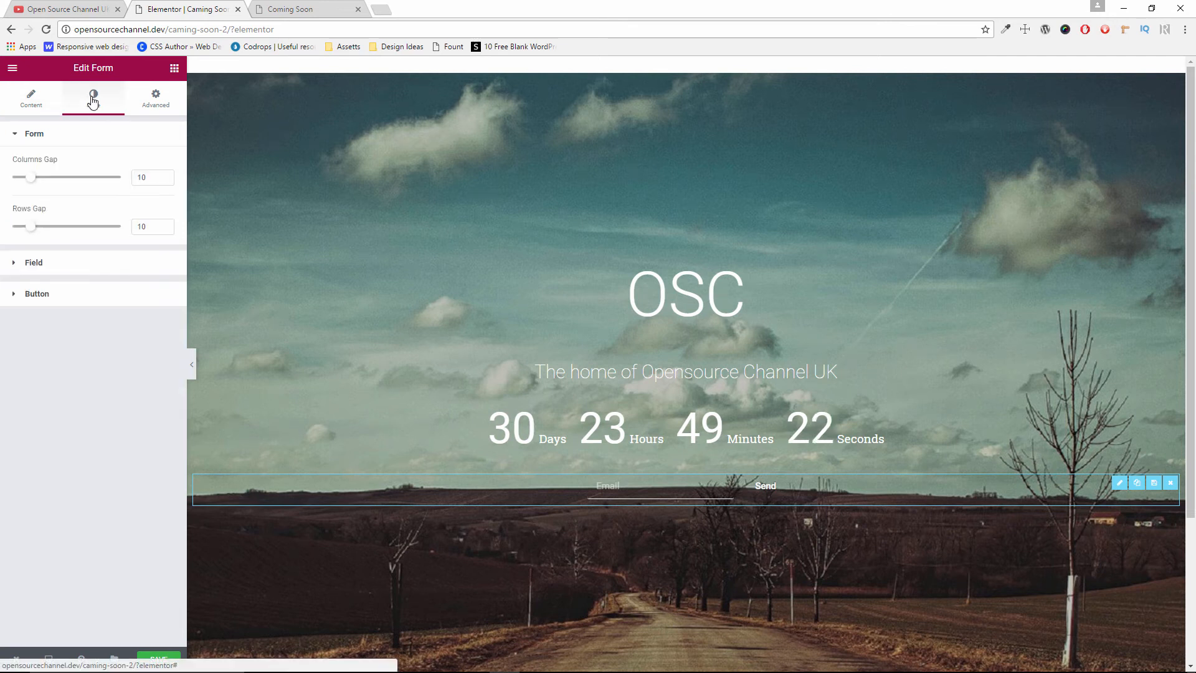
{"action": "left_click", "coordinate": [47, 265]}
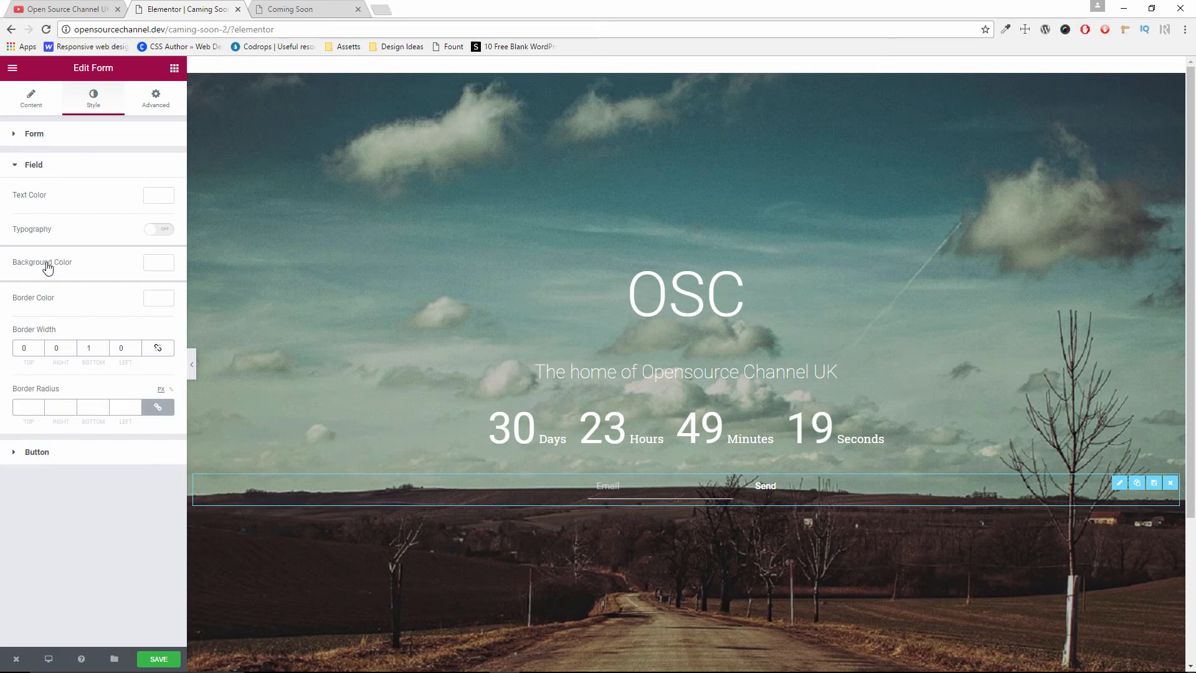
{"action": "left_click", "coordinate": [163, 411]}
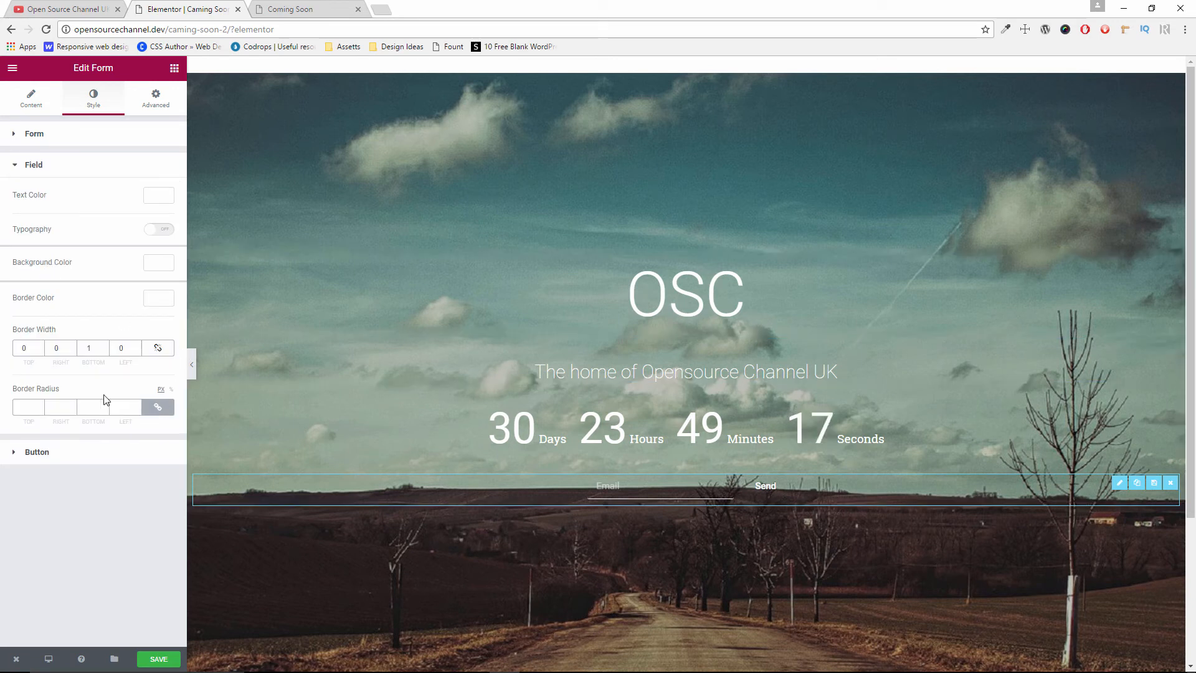
{"action": "left_click", "coordinate": [156, 409]}
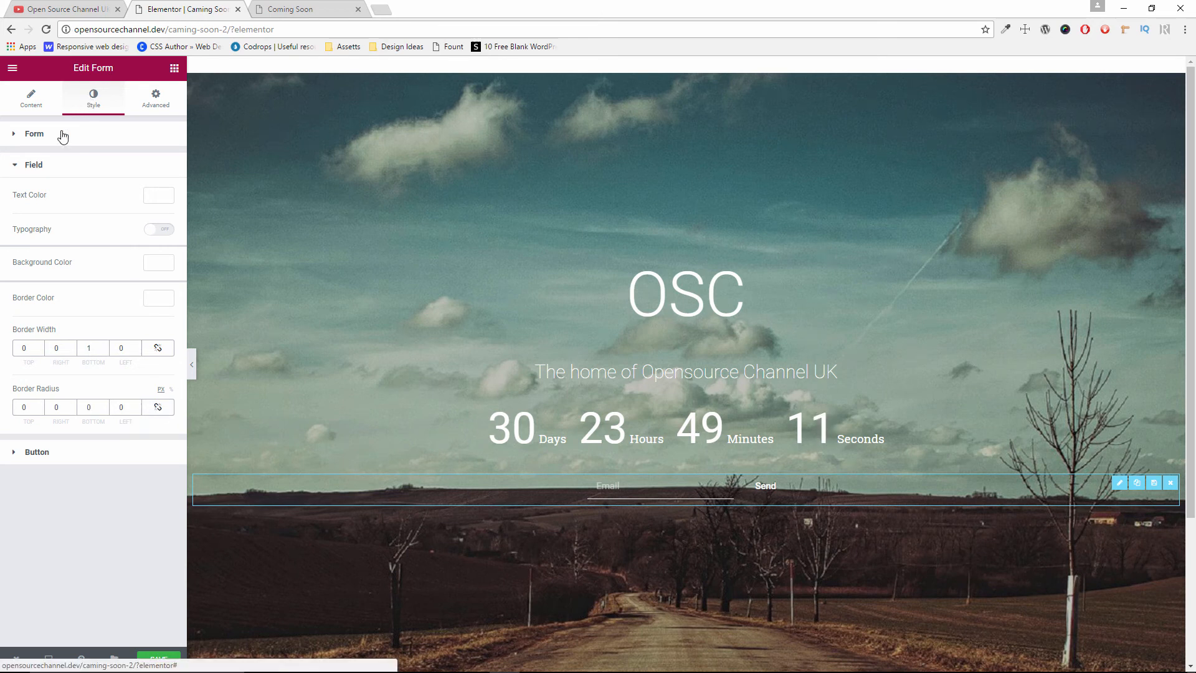
{"action": "left_click", "coordinate": [159, 410]}
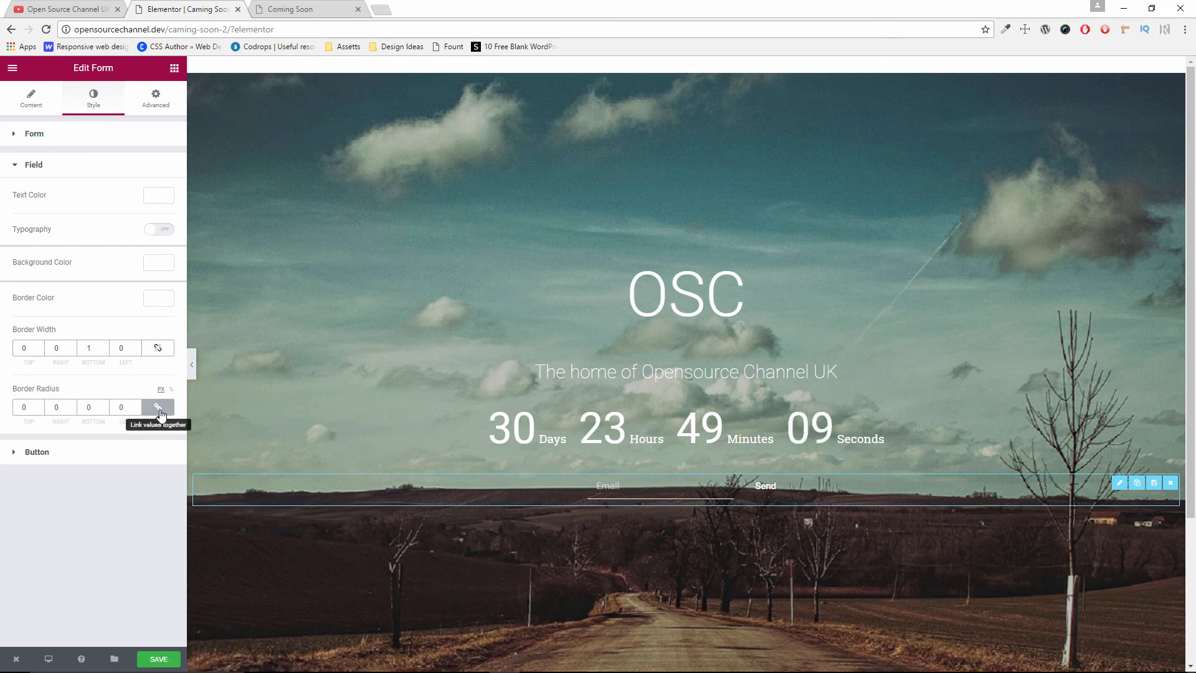
{"action": "left_click", "coordinate": [160, 410]}
{"action": "left_click", "coordinate": [159, 410]}
{"action": "left_click", "coordinate": [160, 410]}
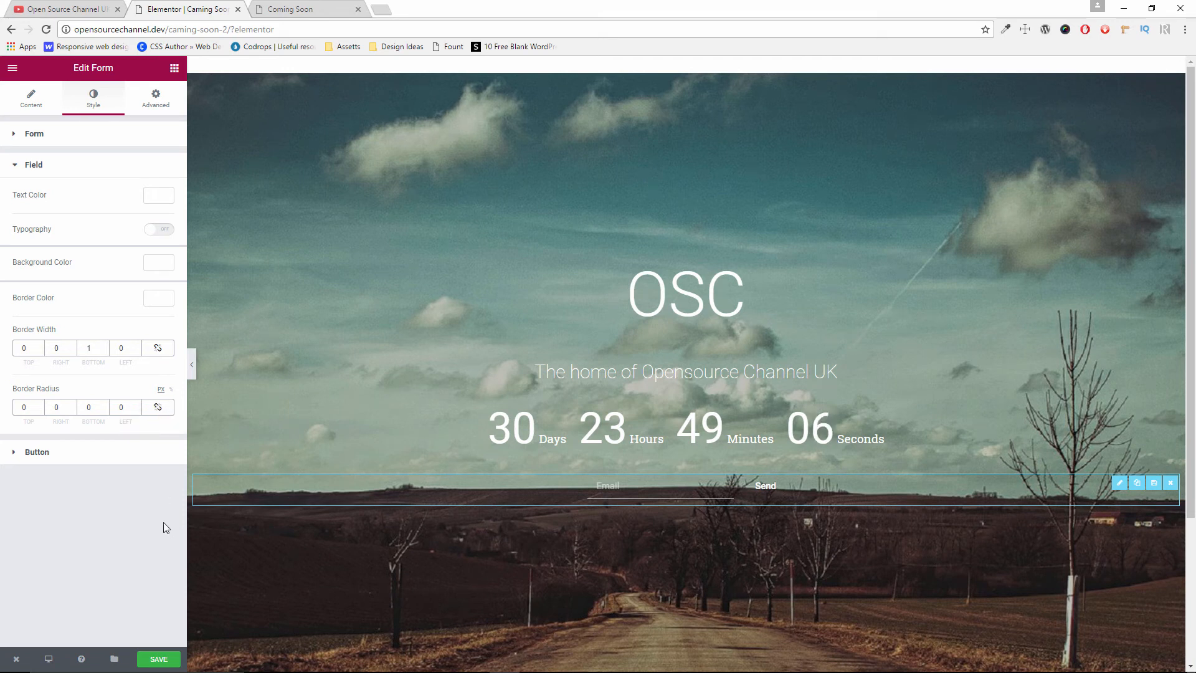
{"action": "left_click", "coordinate": [166, 663]}
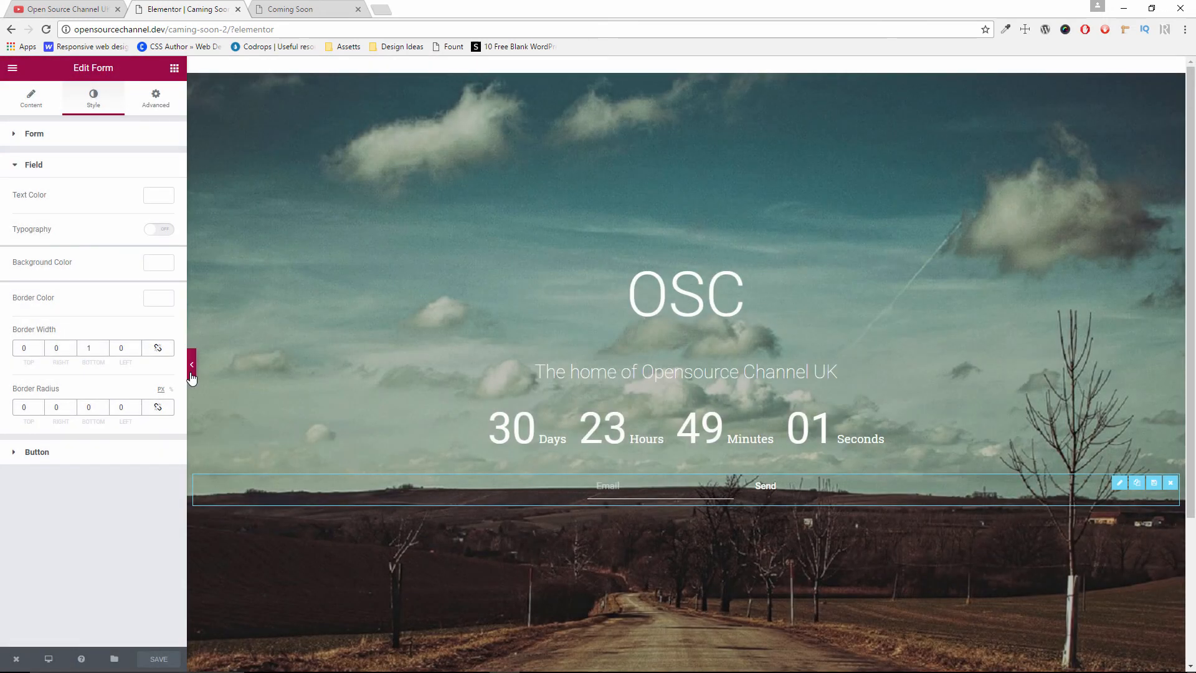
- View the published page opensourcechannel.dev/caming-soon-2/ in the other browser tab and enter random test text in the Email field
{"action": "left_click", "coordinate": [193, 370]}
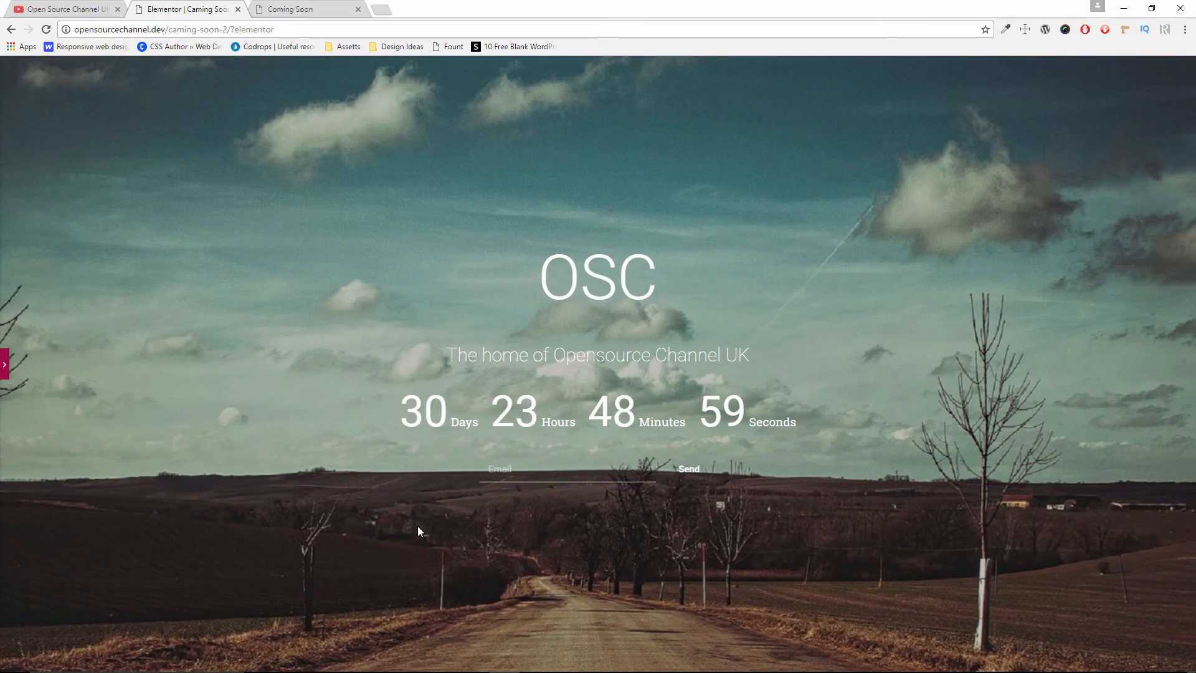
{"action": "left_click_drag", "start_coordinate": [227, 31], "coordinate": [364, 8]}
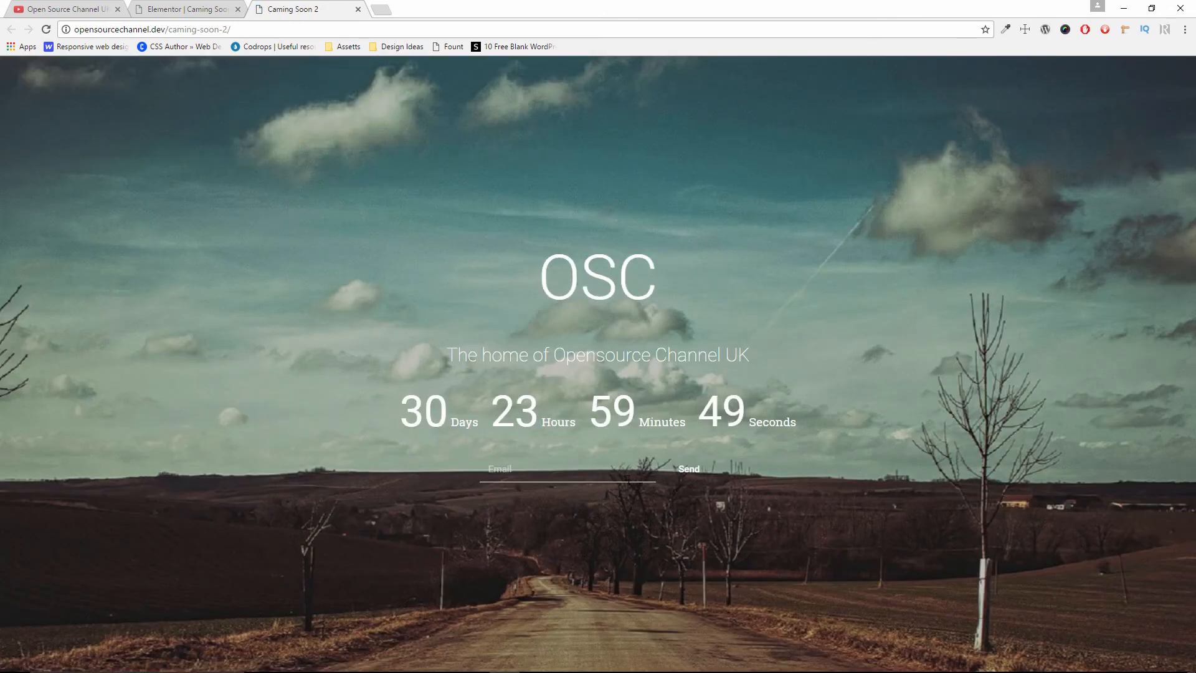
{"action": "left_click", "coordinate": [487, 478]}
{"action": "type", "text": "gfhfghgfdfhdfgh"}
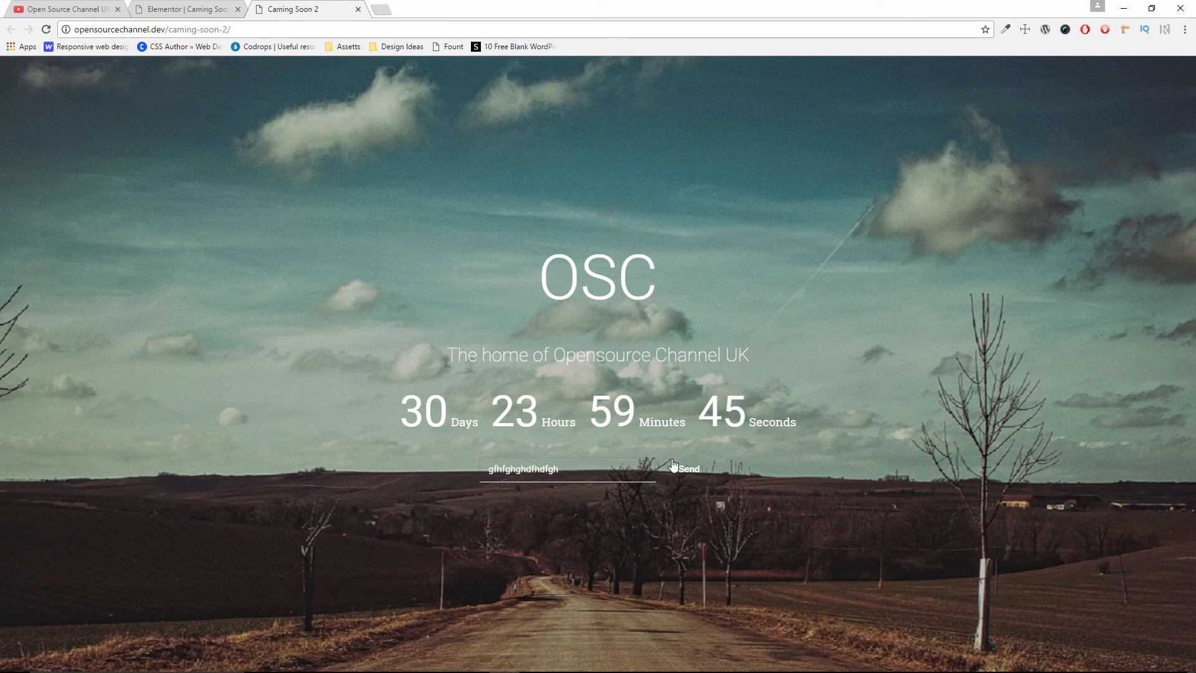
- Switch back to the Elementor editor and set only the email form's top padding to 80 px
{"action": "left_click", "coordinate": [194, 7]}
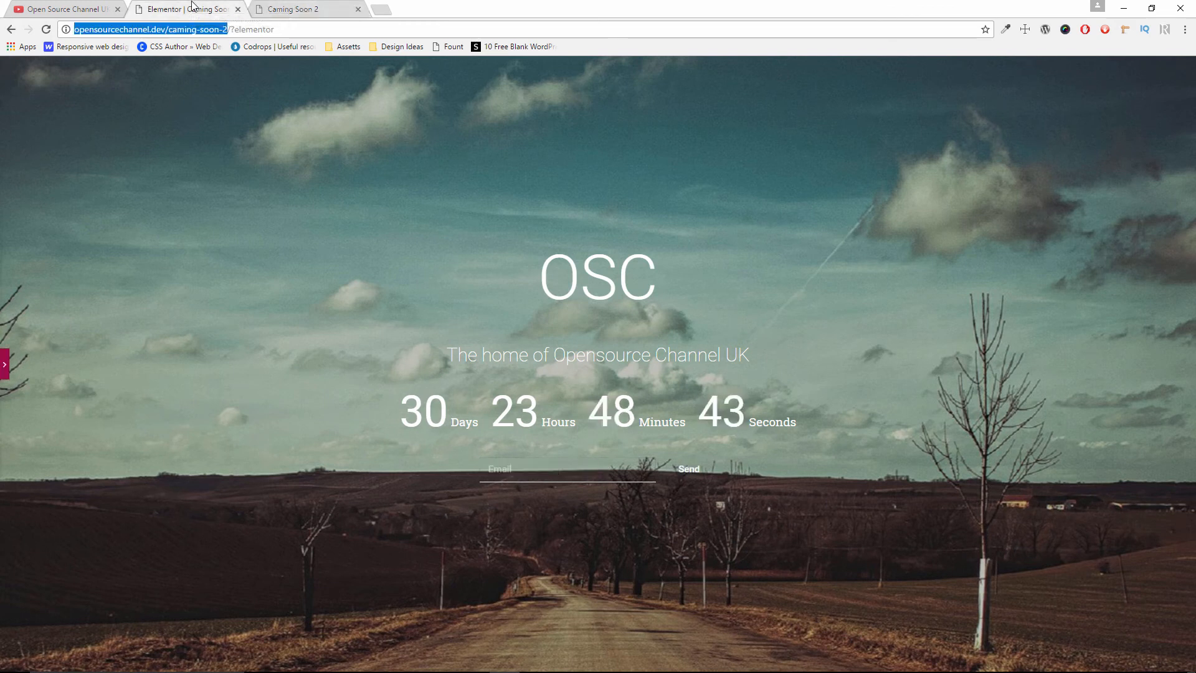
{"action": "left_click", "coordinate": [93, 8]}
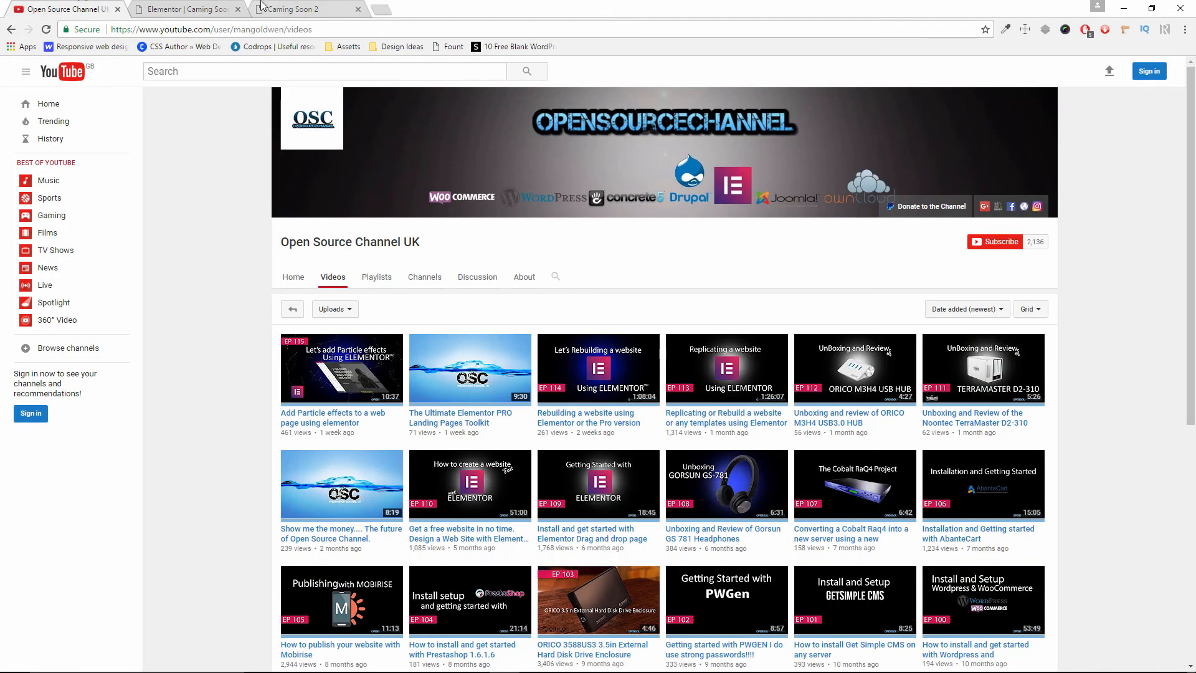
{"action": "left_click", "coordinate": [186, 9]}
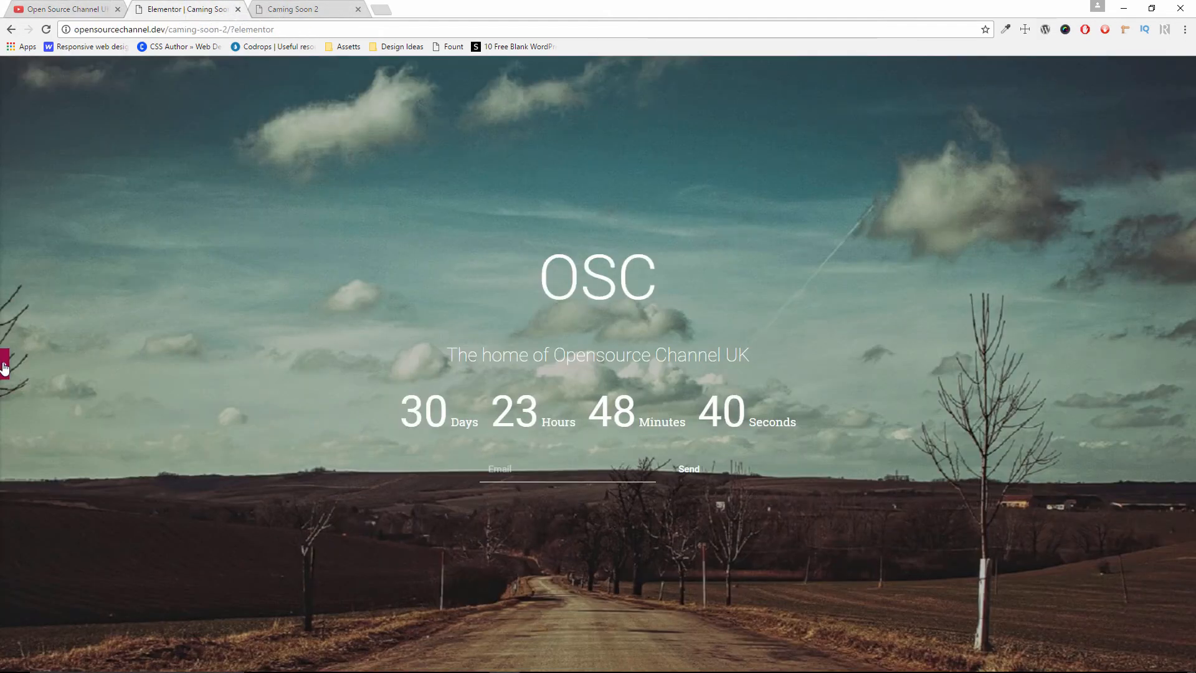
{"action": "left_click", "coordinate": [4, 367]}
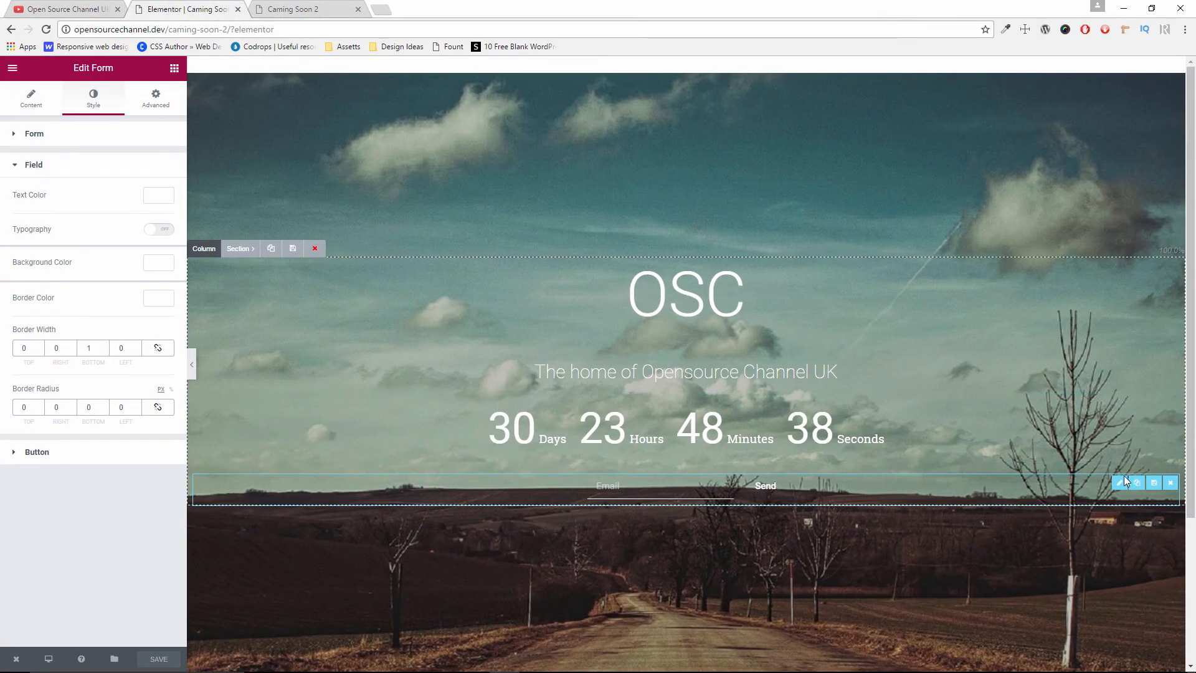
{"action": "left_click", "coordinate": [146, 103]}
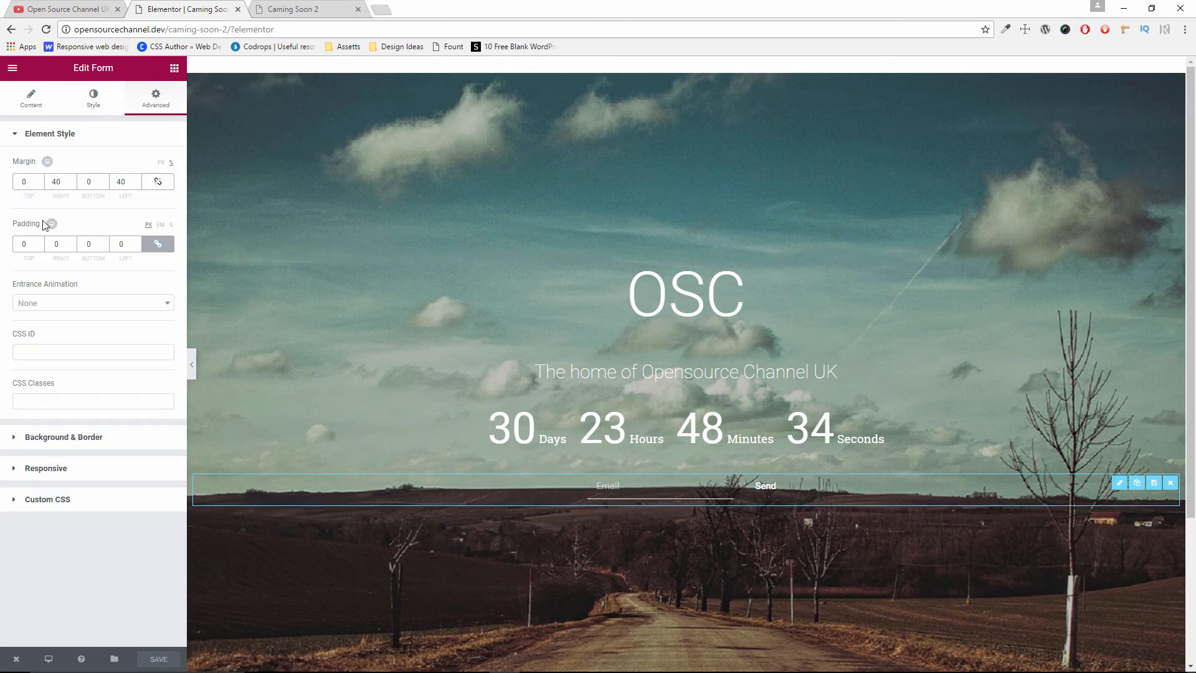
{"action": "double_click", "coordinate": [24, 244]}
{"action": "type", "text": "80"}
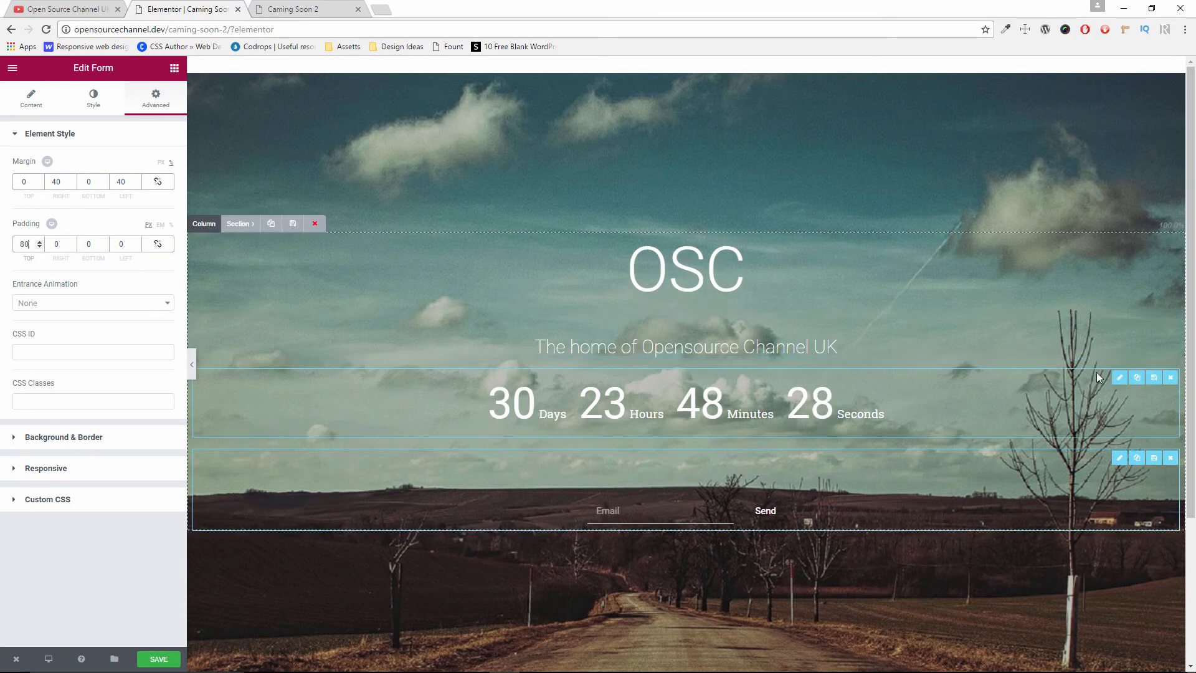
- Set the countdown's top padding to 40 px and preview the page at full width
{"action": "left_click", "coordinate": [1120, 377]}
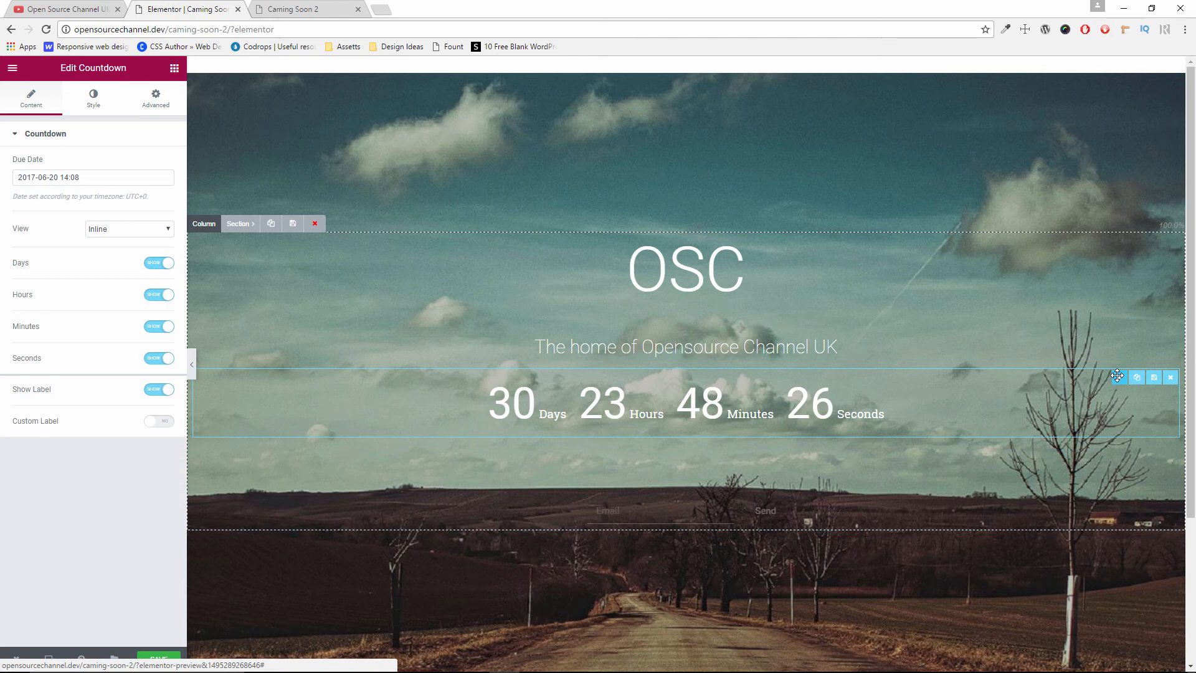
{"action": "left_click", "coordinate": [155, 100]}
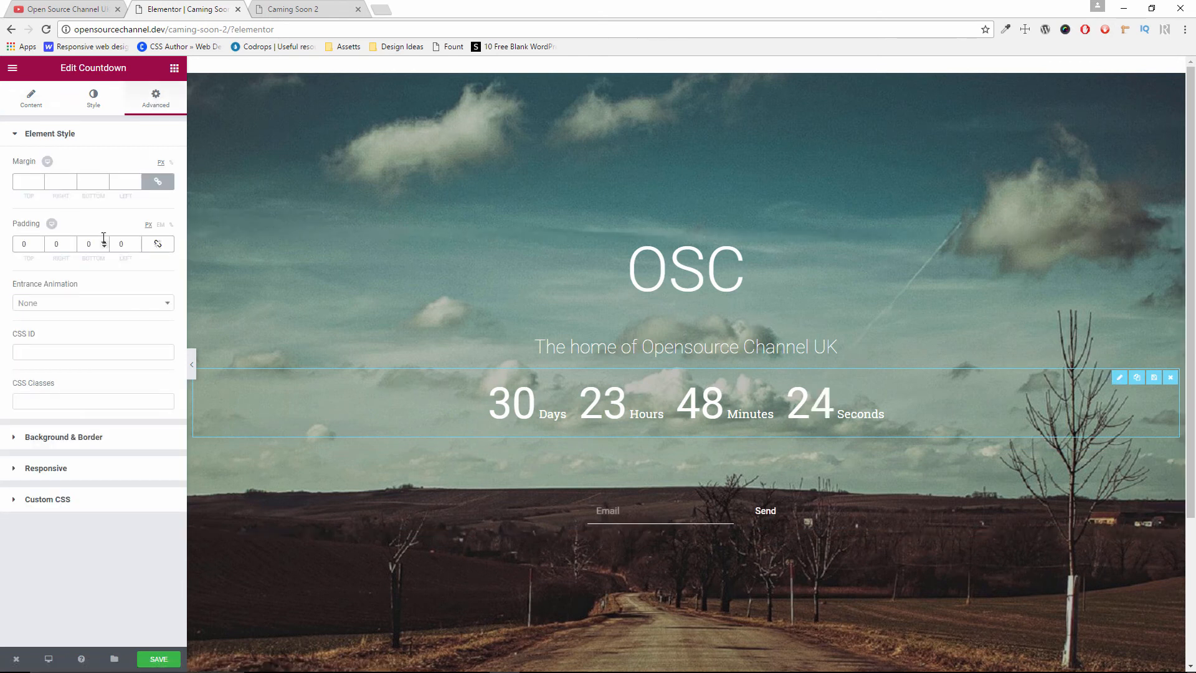
{"action": "double_click", "coordinate": [30, 246]}
{"action": "type", "text": "40"}
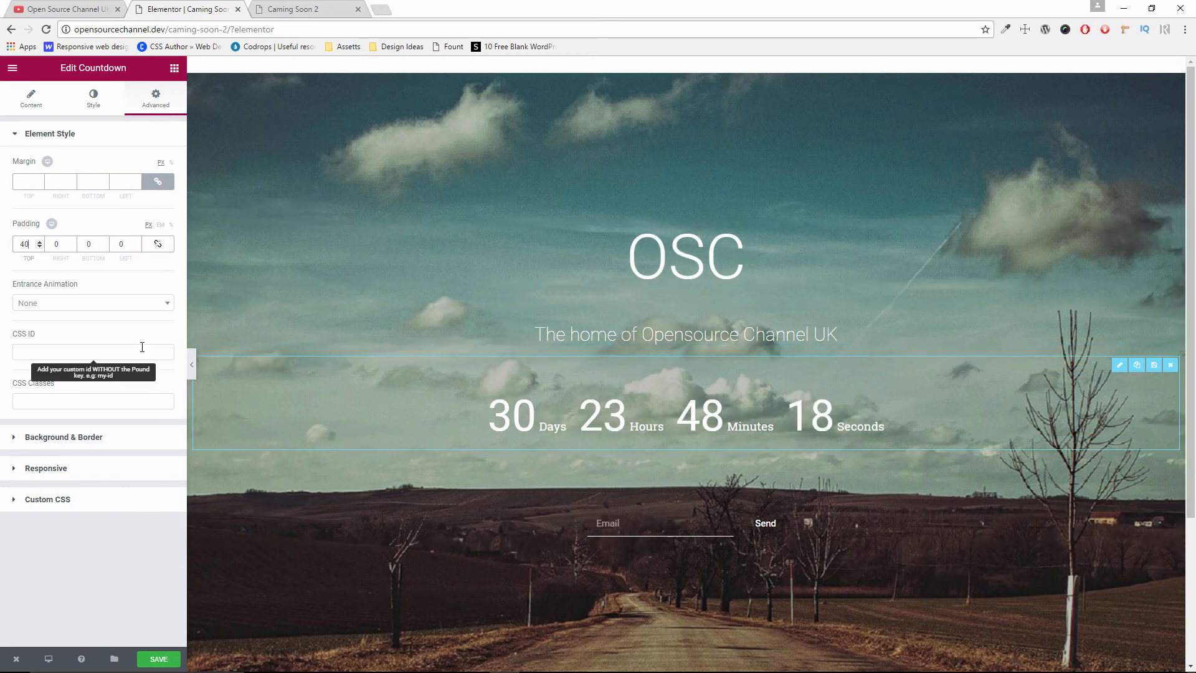
{"action": "left_click", "coordinate": [192, 364]}
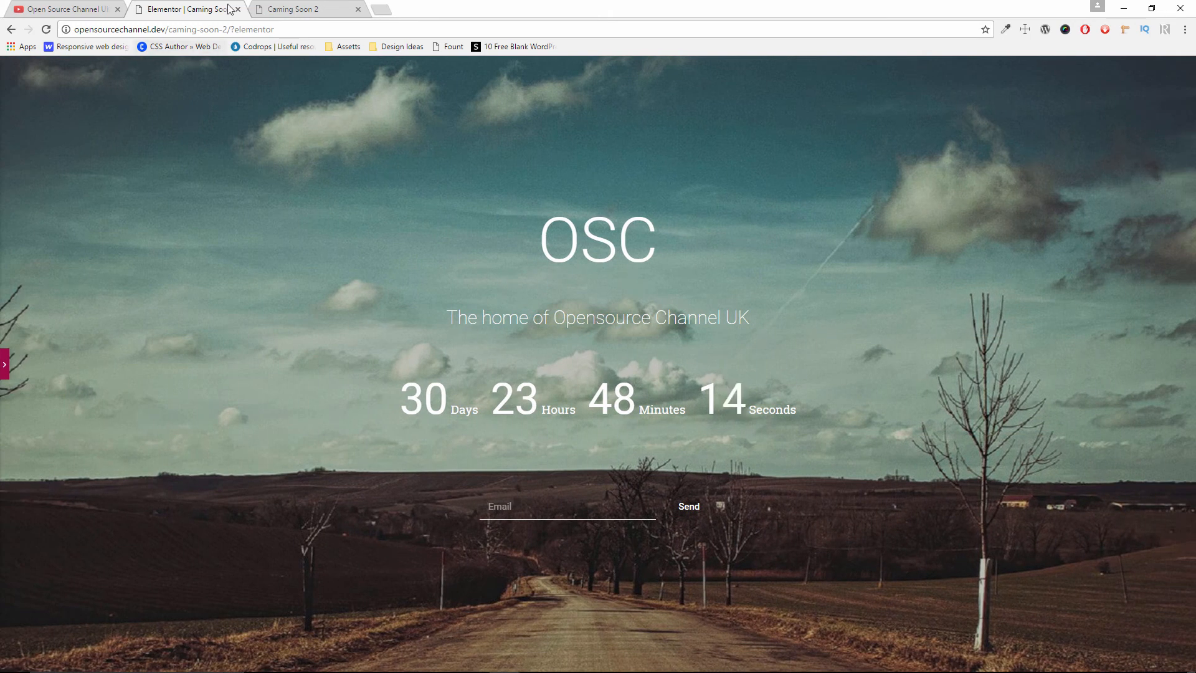
- Set the countdown's top padding to 20 px and the email form's top padding to 40 px, and save the page
{"action": "left_click", "coordinate": [6, 366]}
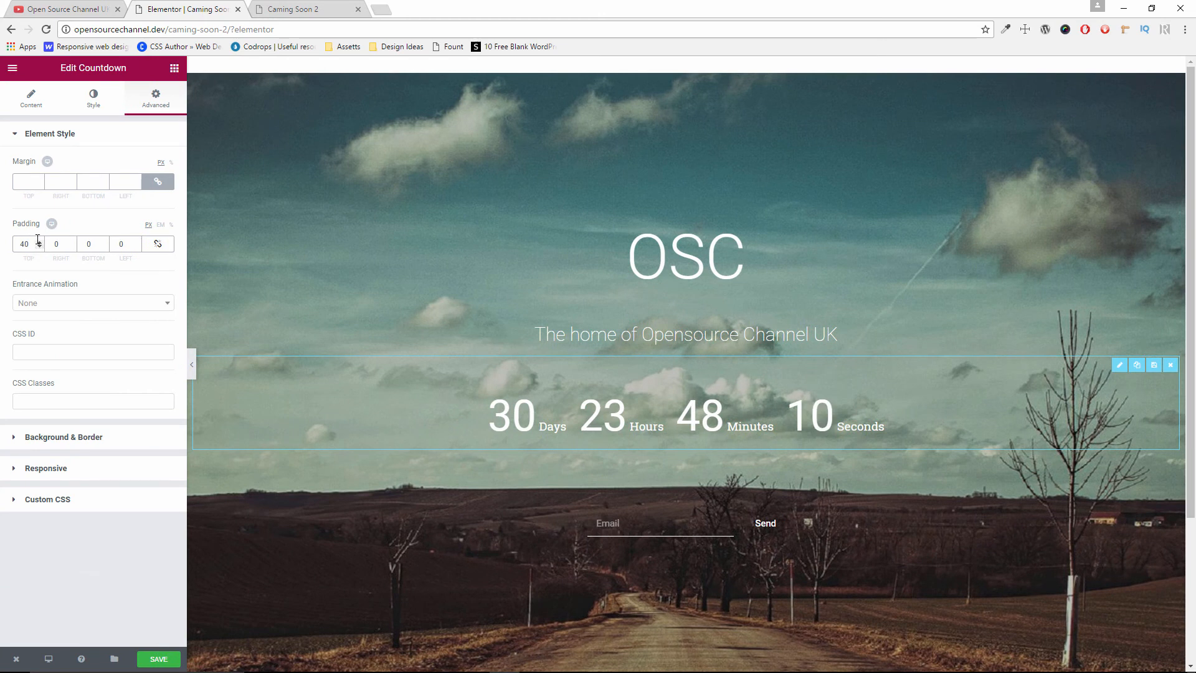
{"action": "type", "text": "20"}
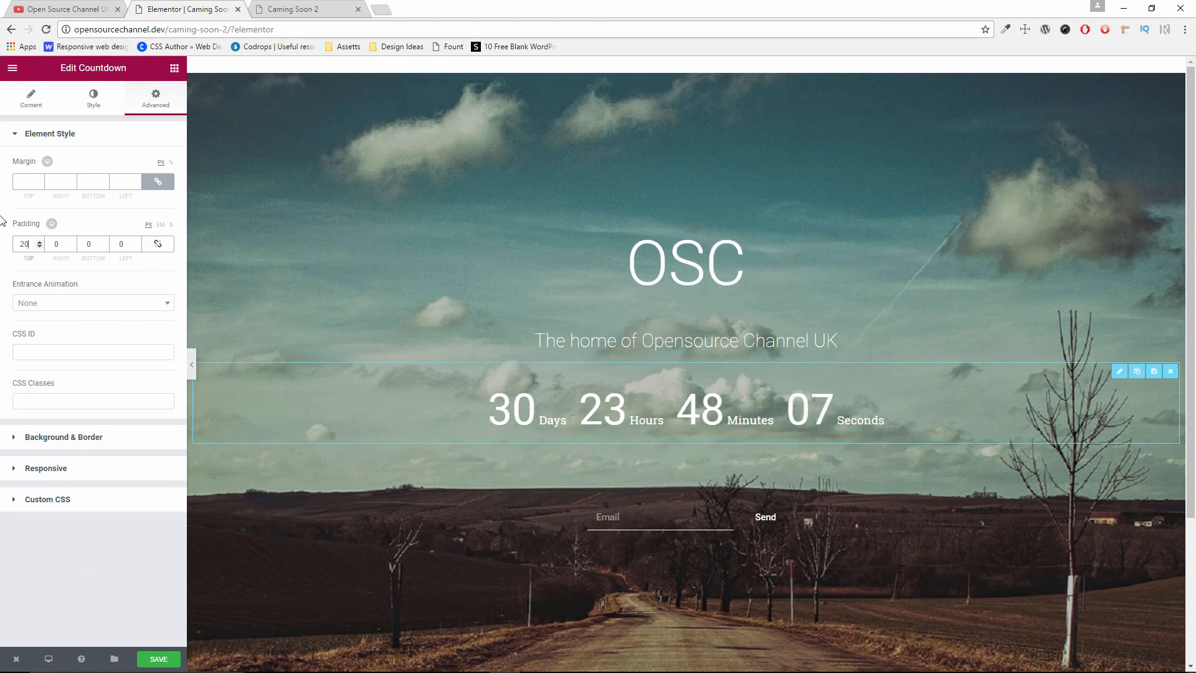
{"action": "left_click", "coordinate": [636, 501]}
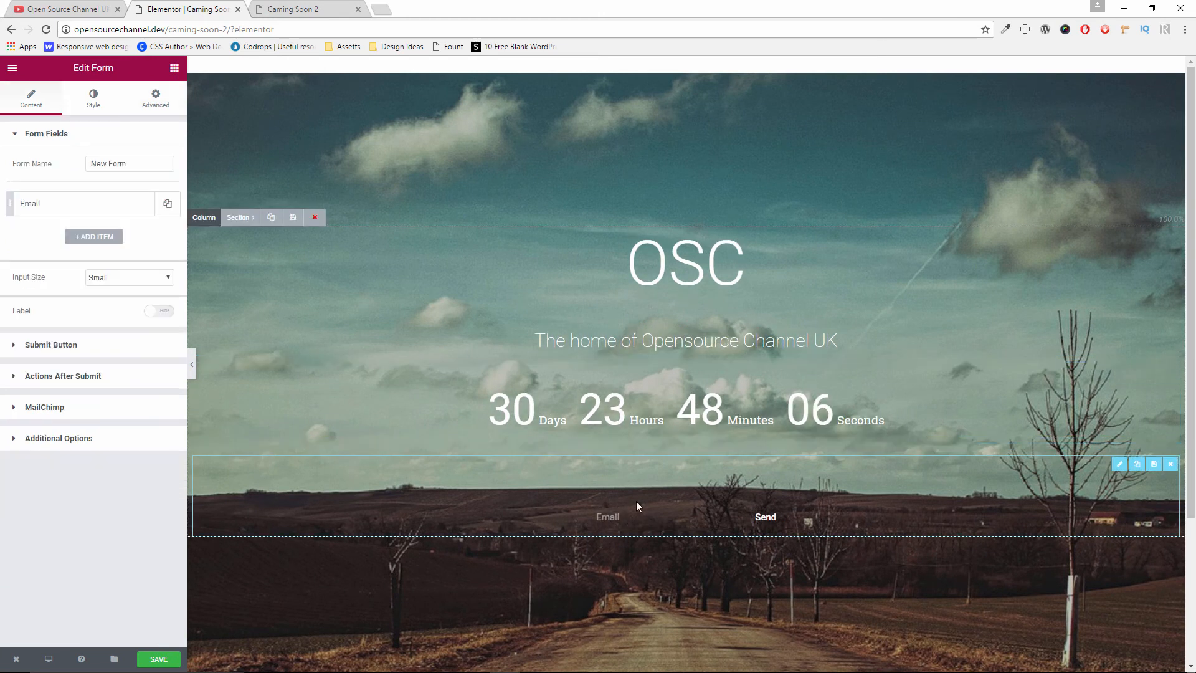
{"action": "left_click", "coordinate": [144, 113]}
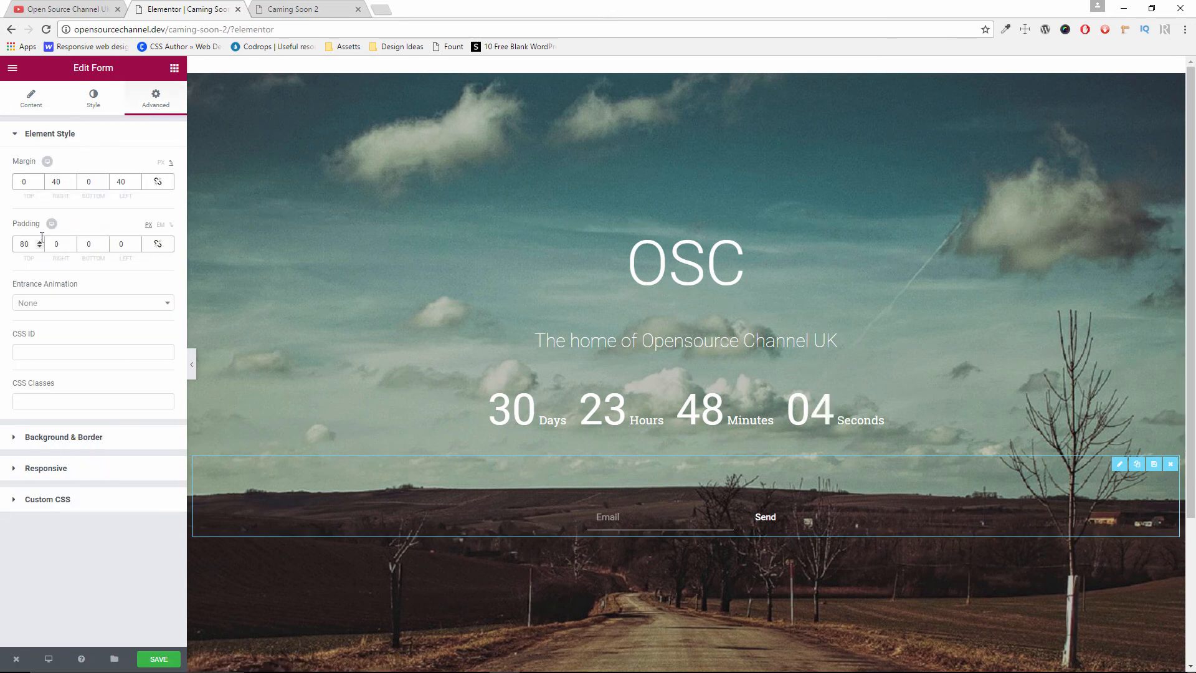
{"action": "double_click", "coordinate": [23, 244]}
{"action": "type", "text": "40"}
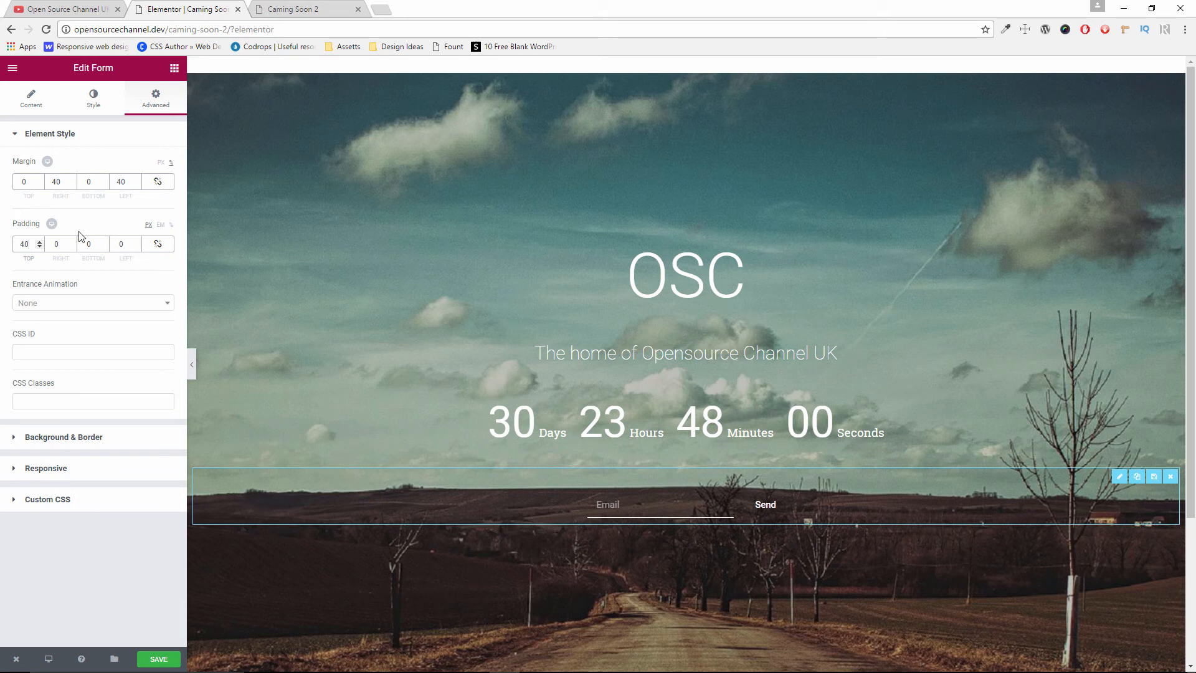
{"action": "left_click", "coordinate": [168, 659]}
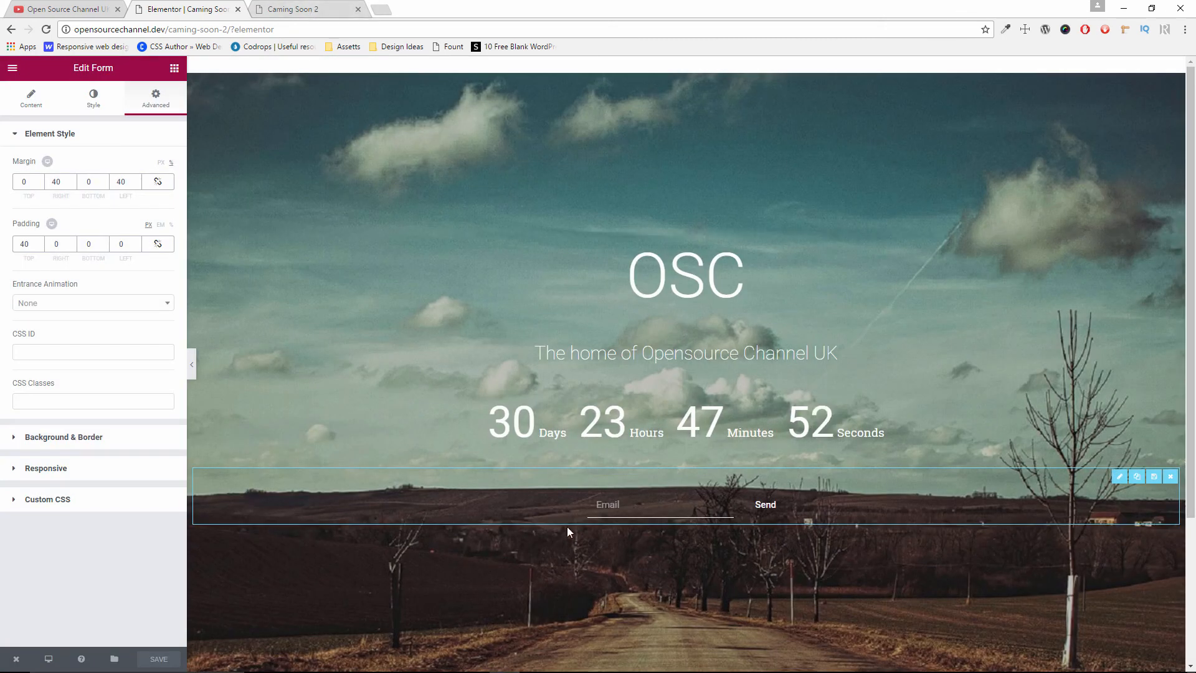
- Add a Share Buttons widget directly beneath the email form and align it to the center
{"action": "left_click", "coordinate": [175, 68]}
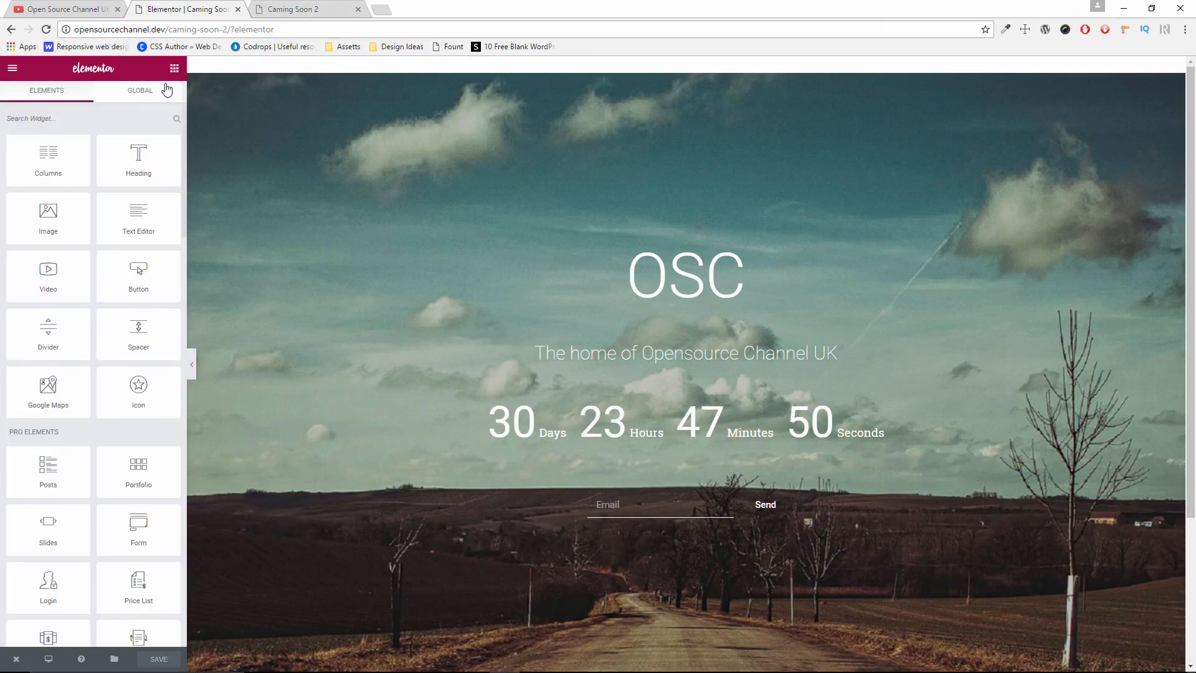
{"action": "scroll", "coordinate": [141, 398], "scroll_direction": "down", "scroll_amount": 2}
{"action": "scroll", "coordinate": [141, 399], "scroll_direction": "down", "scroll_amount": 3}
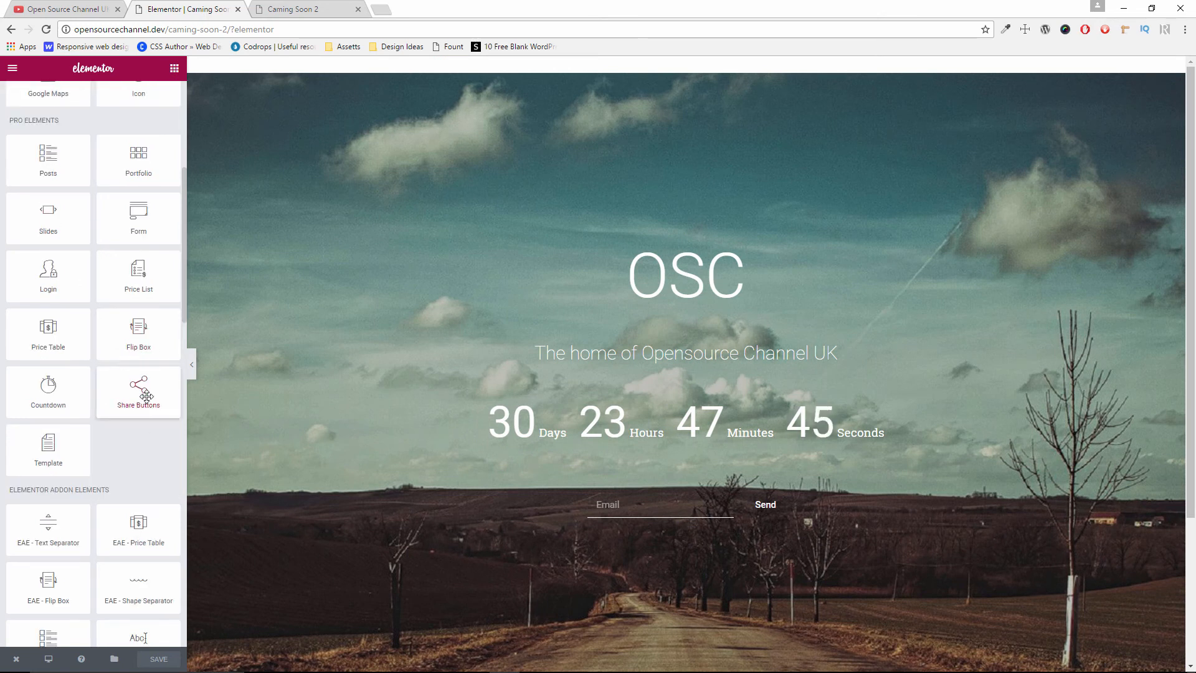
{"action": "left_click_drag", "start_coordinate": [145, 397], "coordinate": [670, 521]}
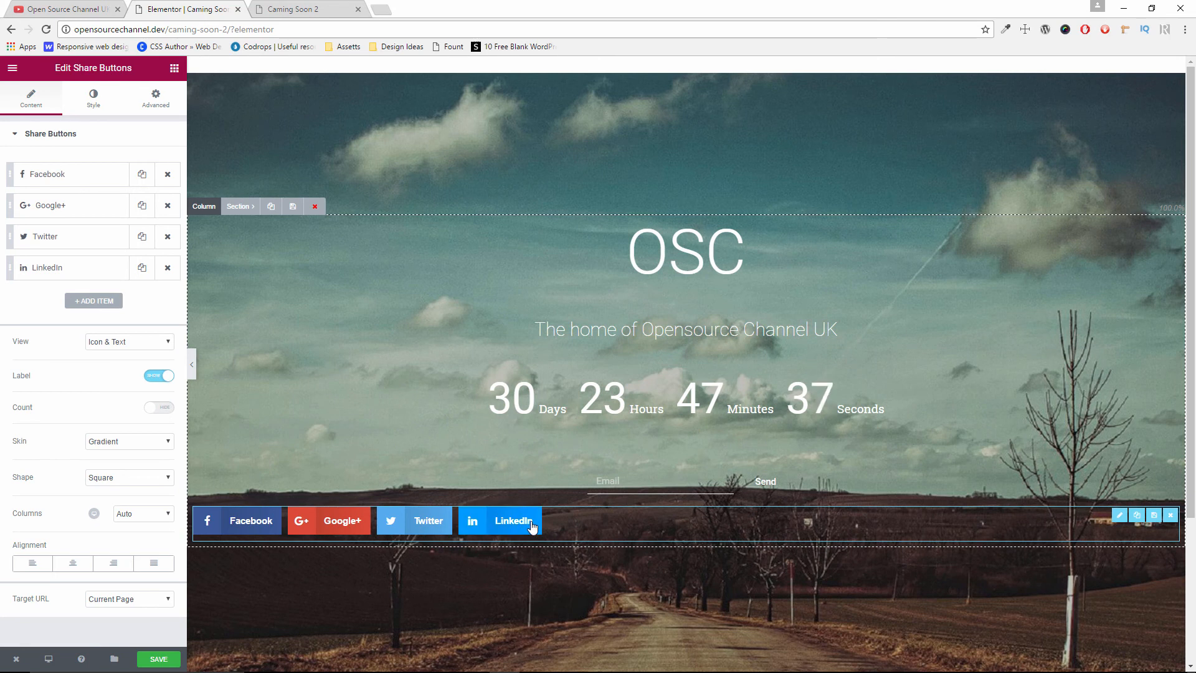
{"action": "left_click", "coordinate": [73, 563]}
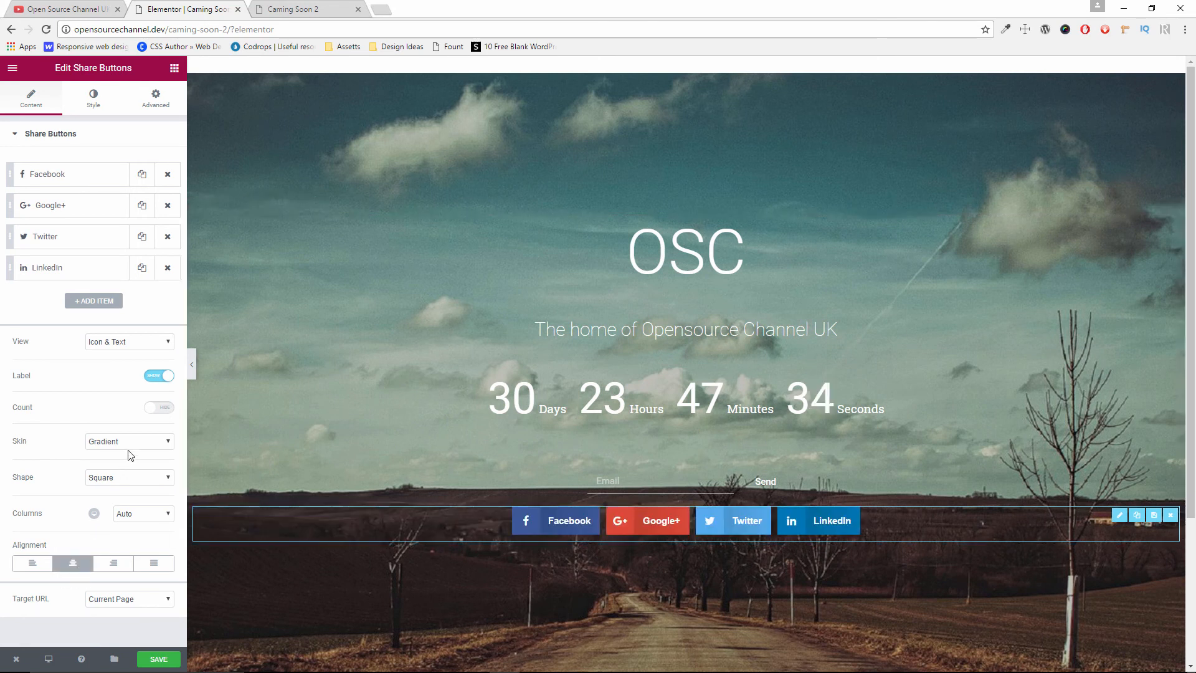
- Set the share buttons' view to Icon and skin to Minimal, keeping the Square shape and Auto columns
{"action": "left_click", "coordinate": [118, 342]}
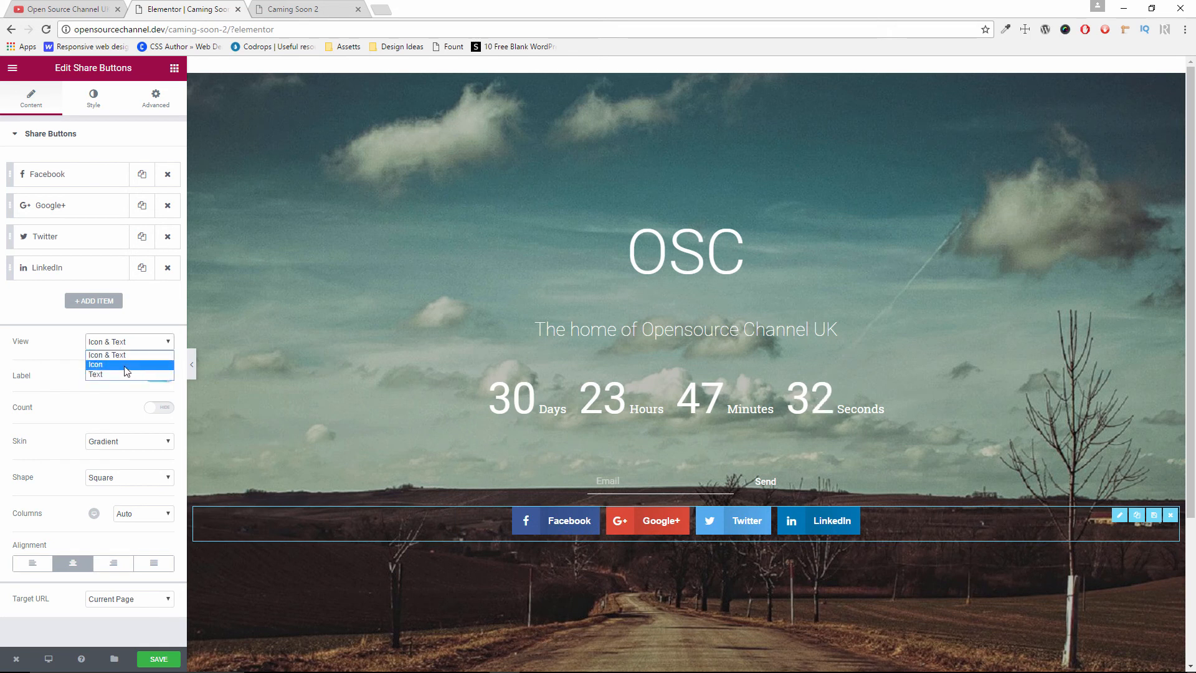
{"action": "left_click", "coordinate": [124, 365]}
{"action": "left_click", "coordinate": [124, 377]}
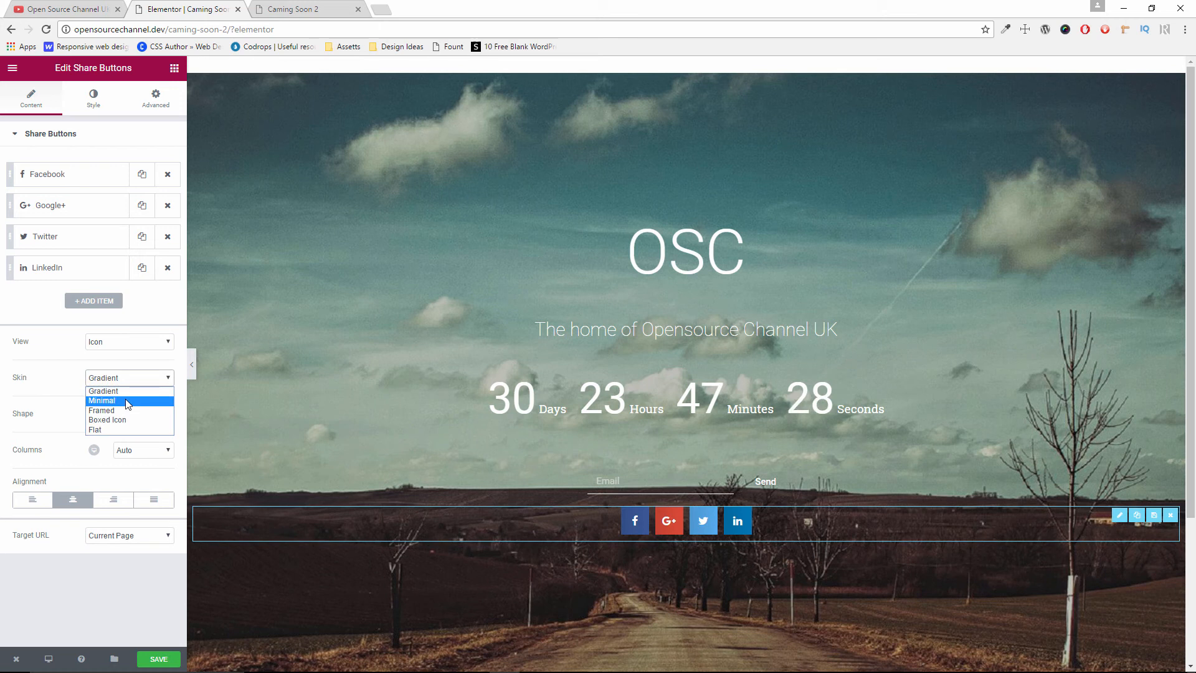
{"action": "left_click", "coordinate": [127, 402]}
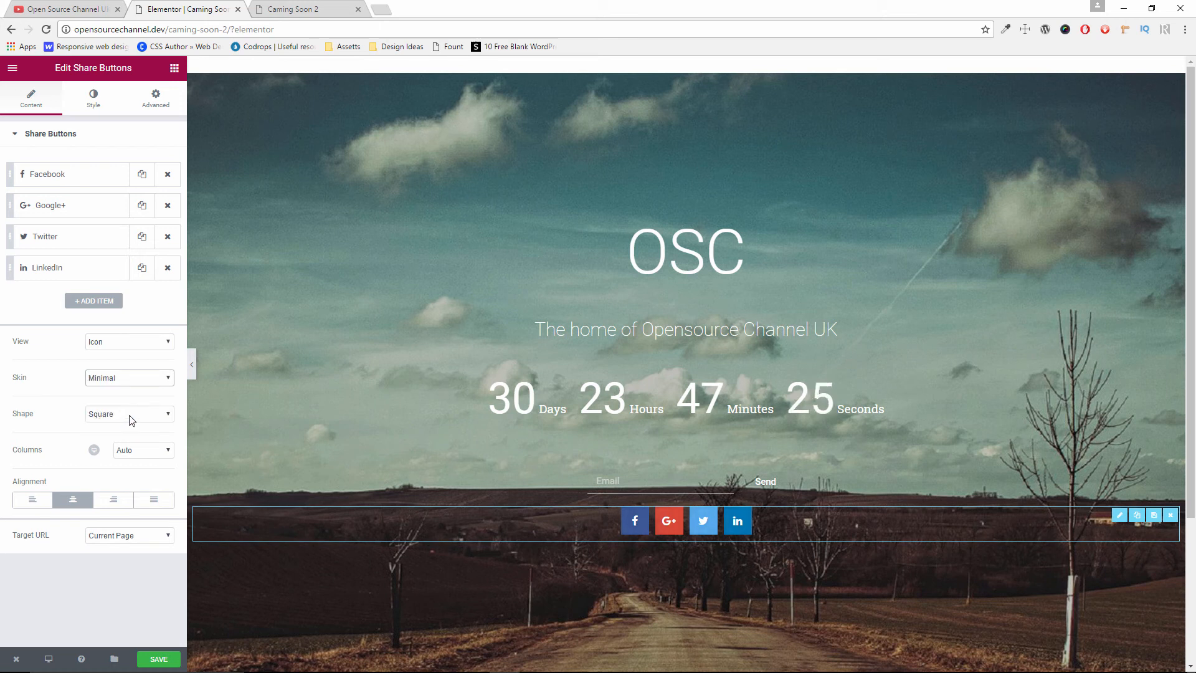
{"action": "left_click", "coordinate": [129, 415]}
{"action": "left_click", "coordinate": [129, 415]}
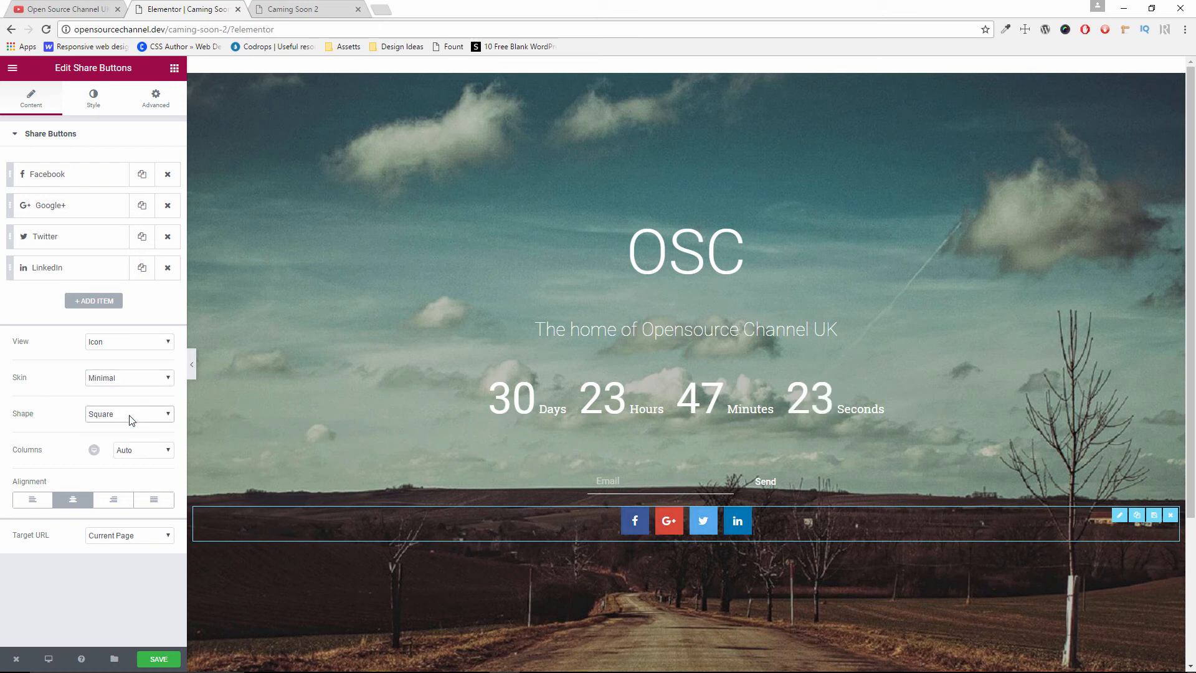
{"action": "left_click", "coordinate": [147, 458]}
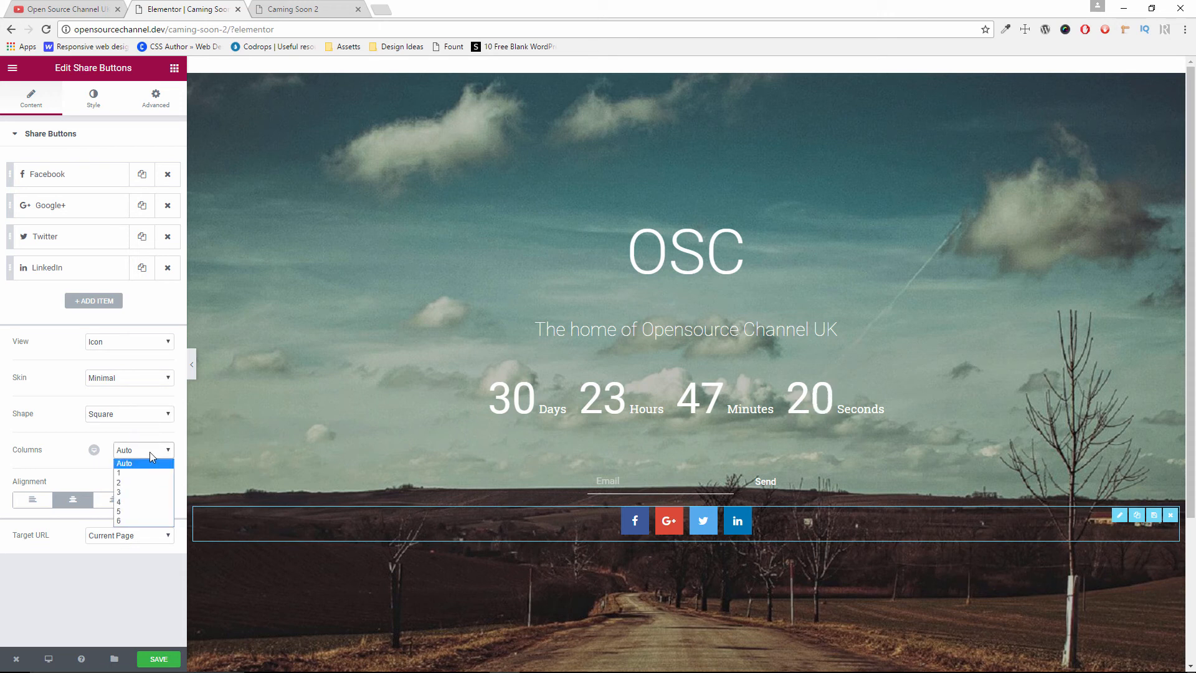
{"action": "left_click", "coordinate": [148, 456]}
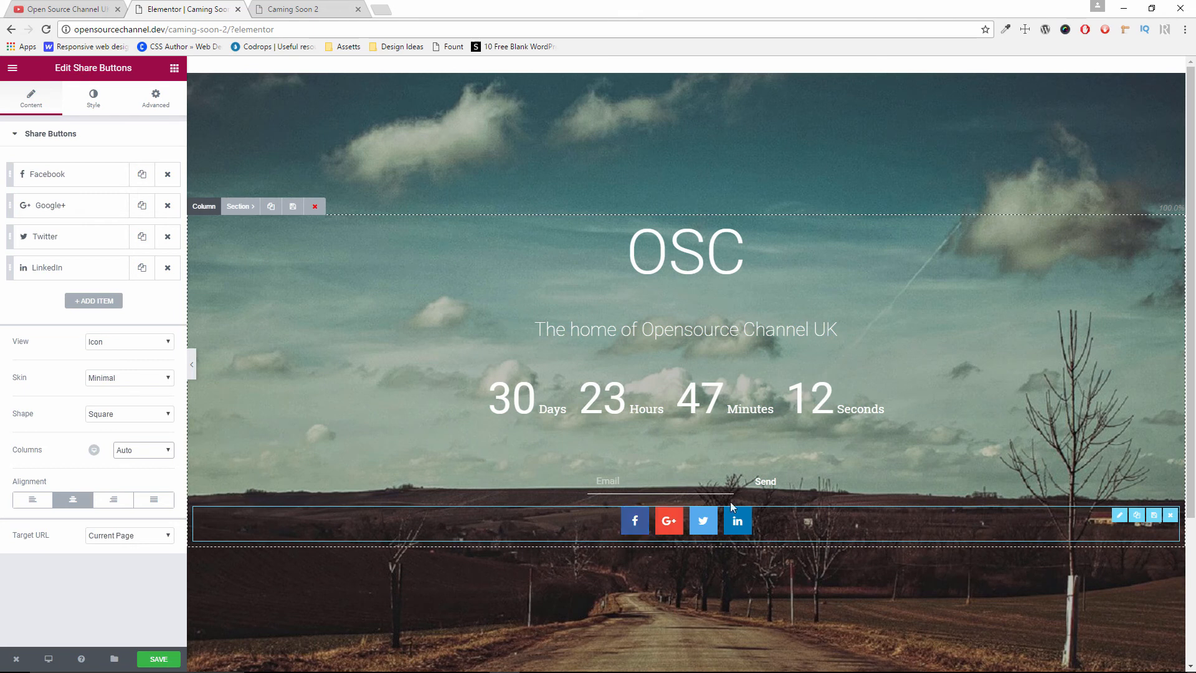
- Try adding three extra Facebook items to the share buttons, and delete them again
{"action": "left_click", "coordinate": [94, 301]}
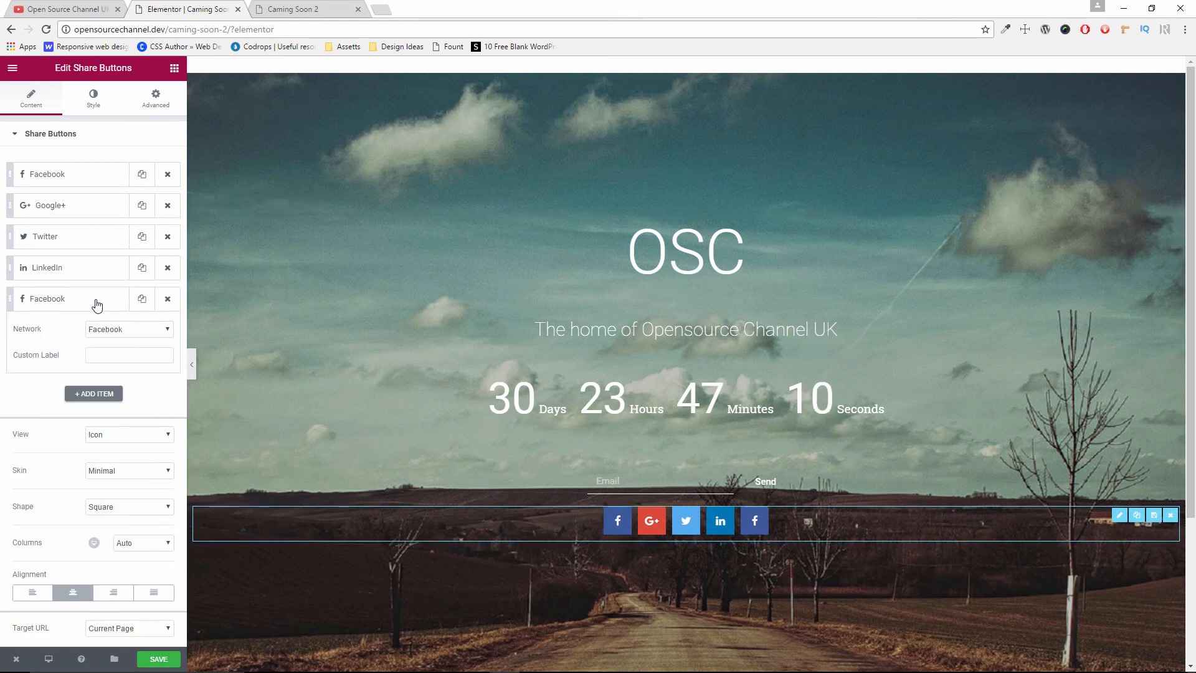
{"action": "left_click", "coordinate": [96, 396]}
{"action": "left_click", "coordinate": [95, 425]}
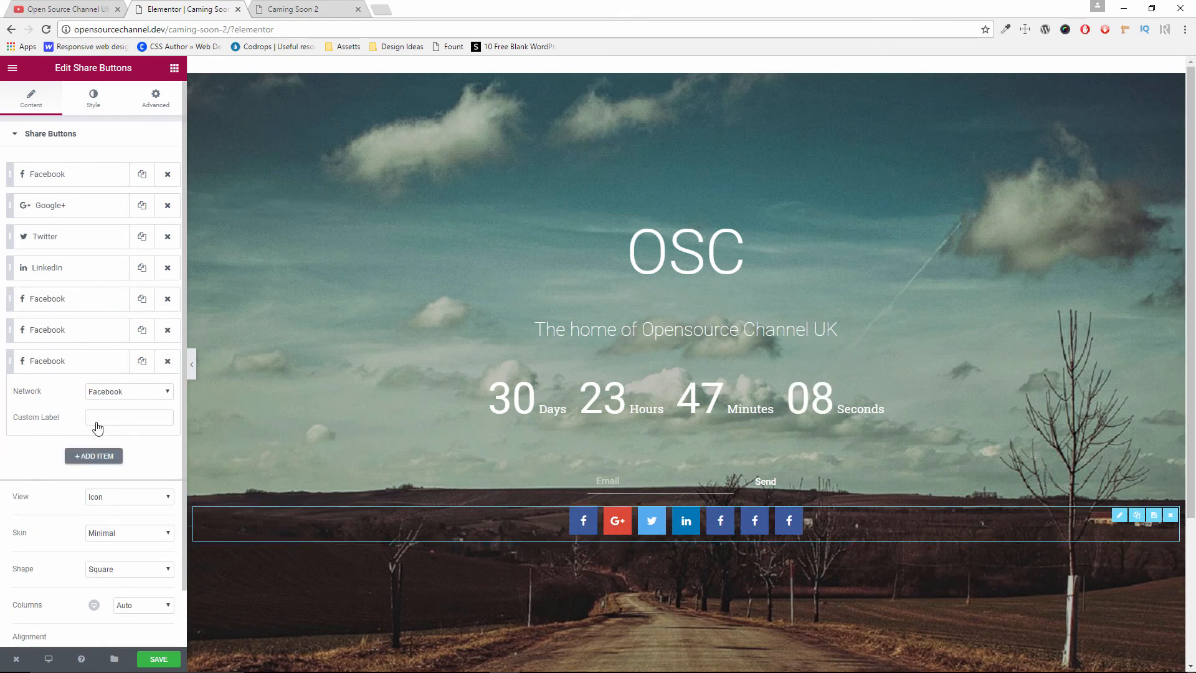
{"action": "left_click", "coordinate": [167, 361]}
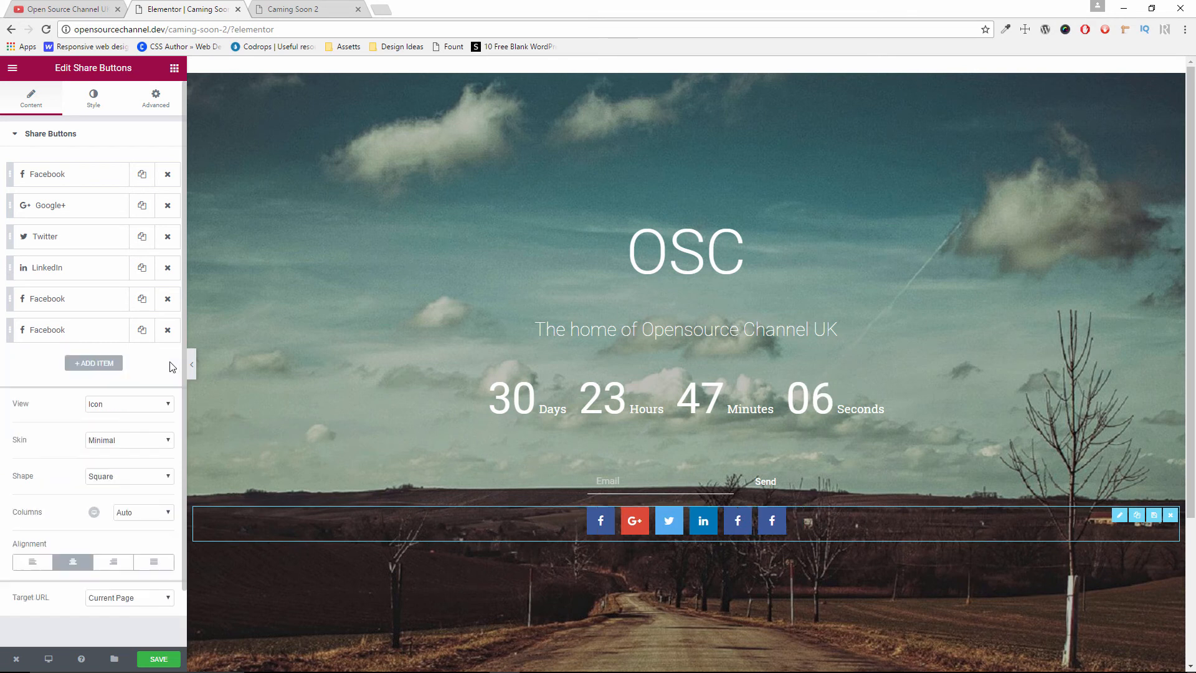
{"action": "left_click", "coordinate": [167, 330]}
{"action": "left_click", "coordinate": [167, 299]}
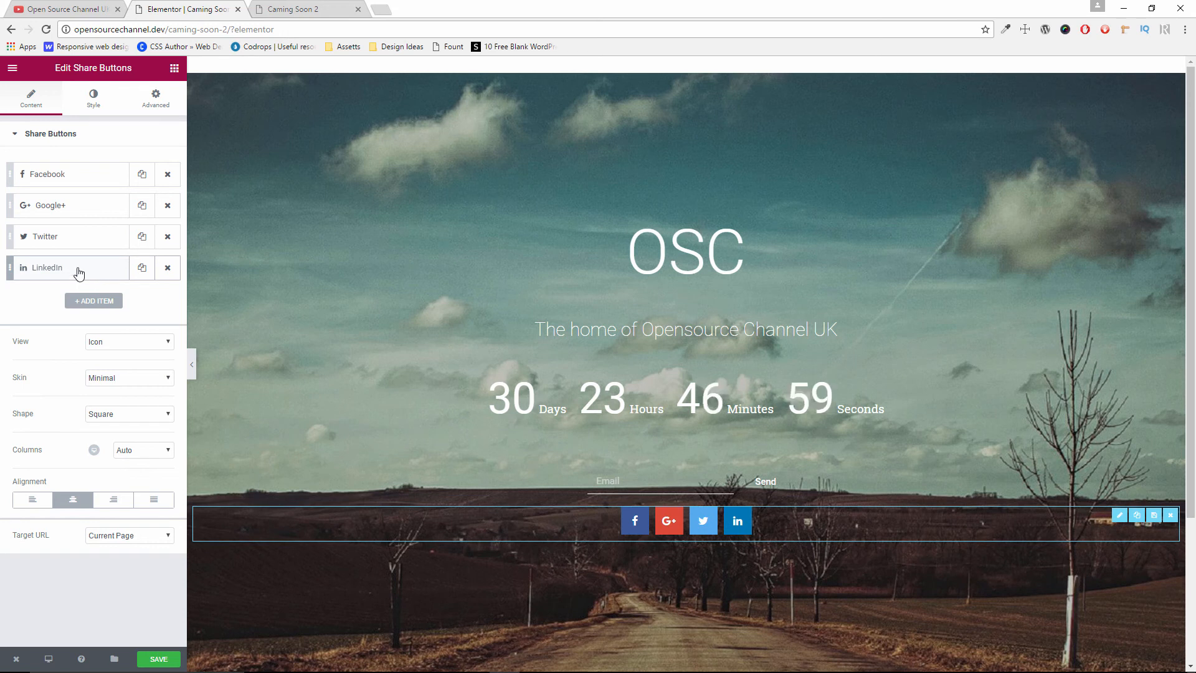
- Look through the network choices of the LinkedIn share item, and try duplicating the item and removing the copy
{"action": "left_click", "coordinate": [77, 269]}
{"action": "left_click", "coordinate": [124, 304]}
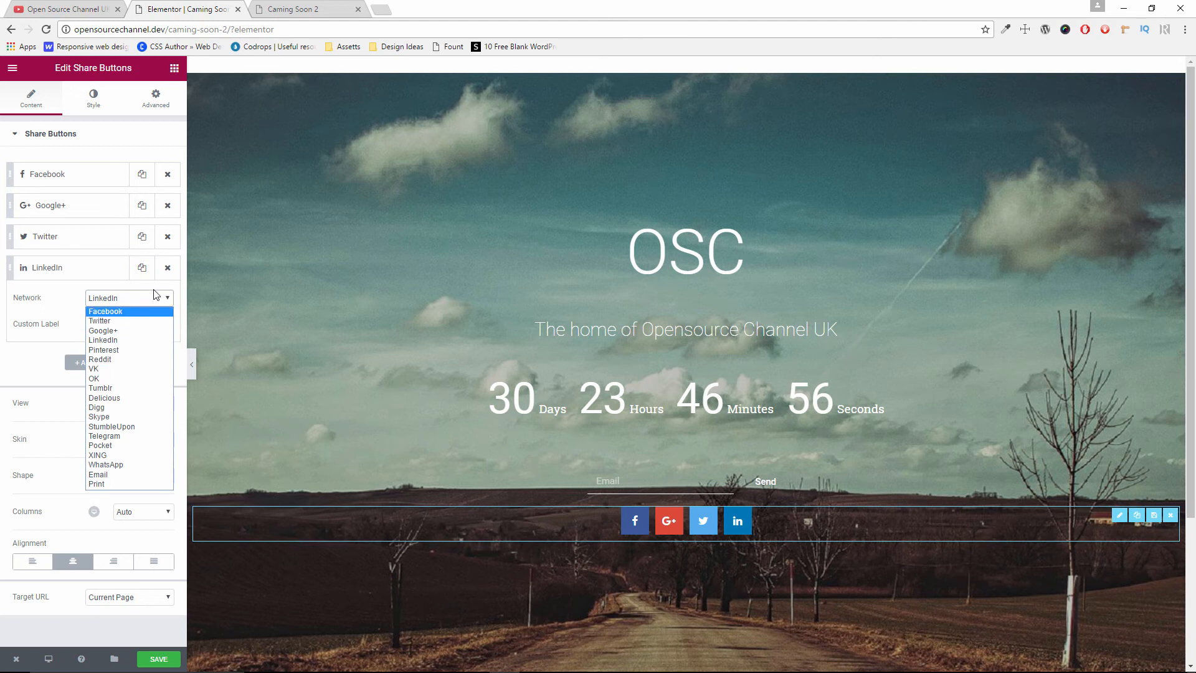
{"action": "left_click", "coordinate": [58, 291]}
{"action": "left_click", "coordinate": [94, 269]}
{"action": "left_click", "coordinate": [95, 271]}
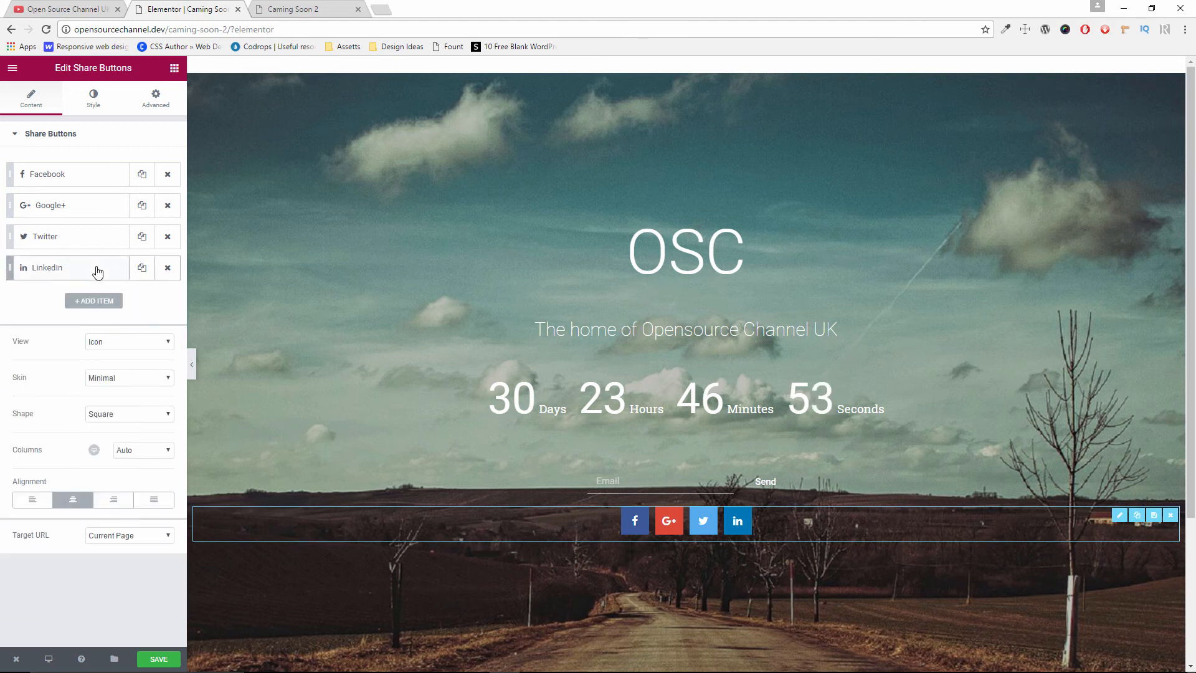
{"action": "left_click", "coordinate": [96, 269]}
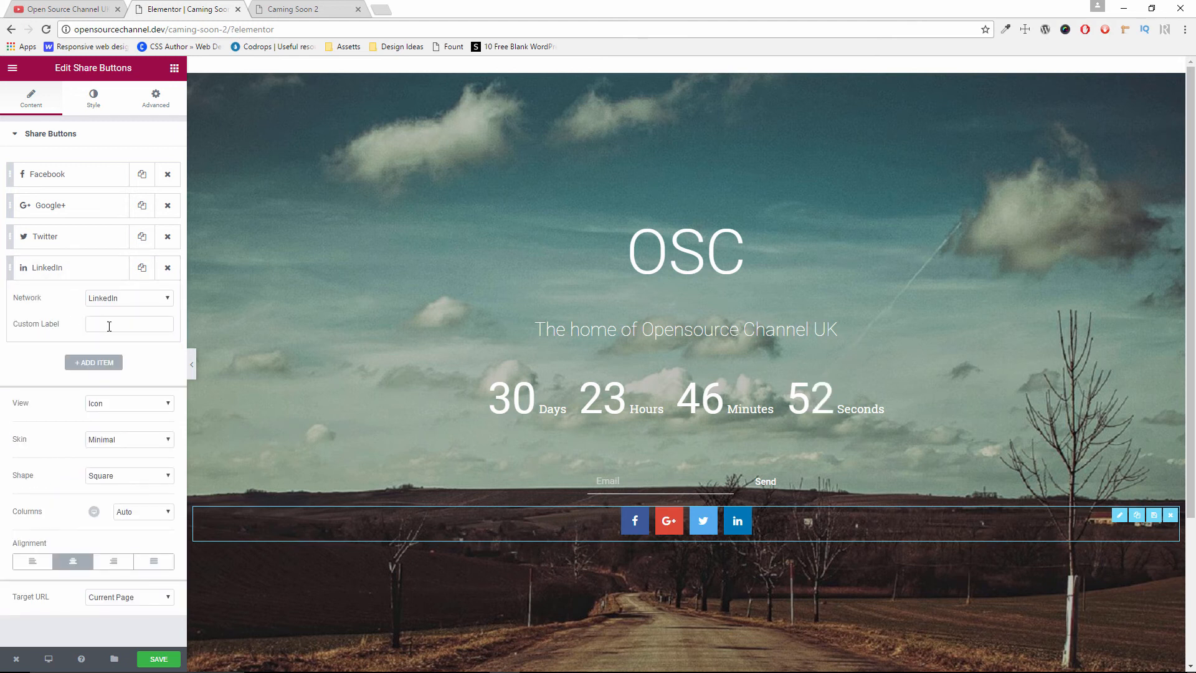
{"action": "left_click", "coordinate": [90, 275]}
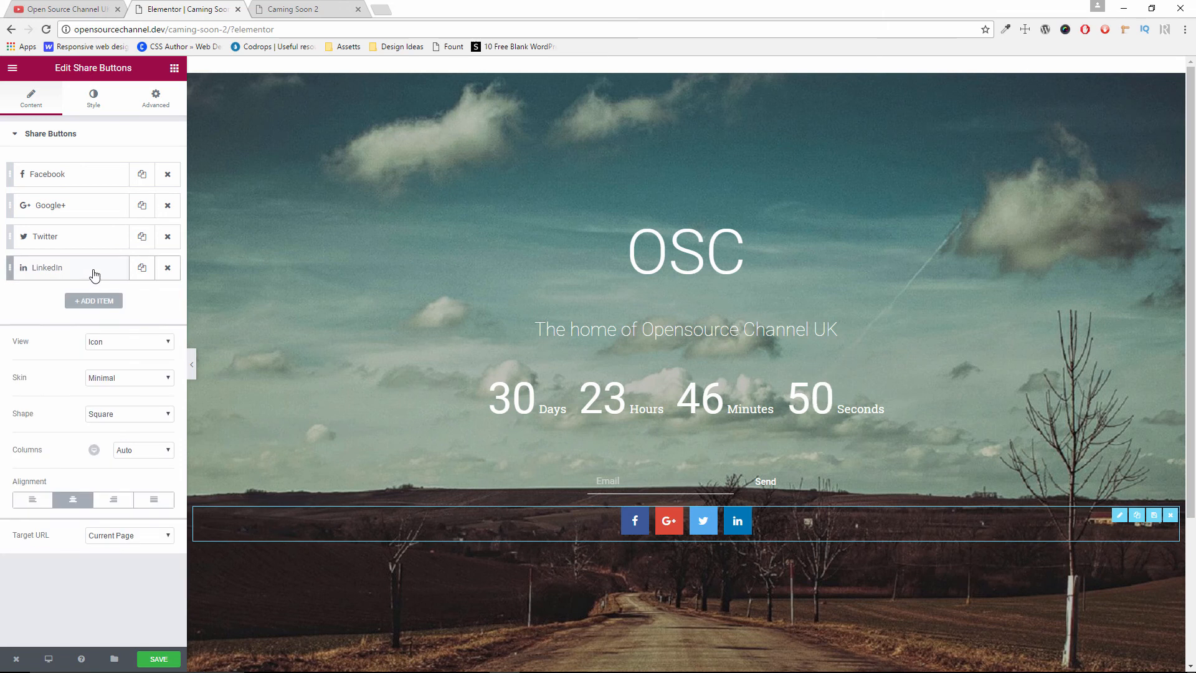
{"action": "left_click", "coordinate": [148, 272]}
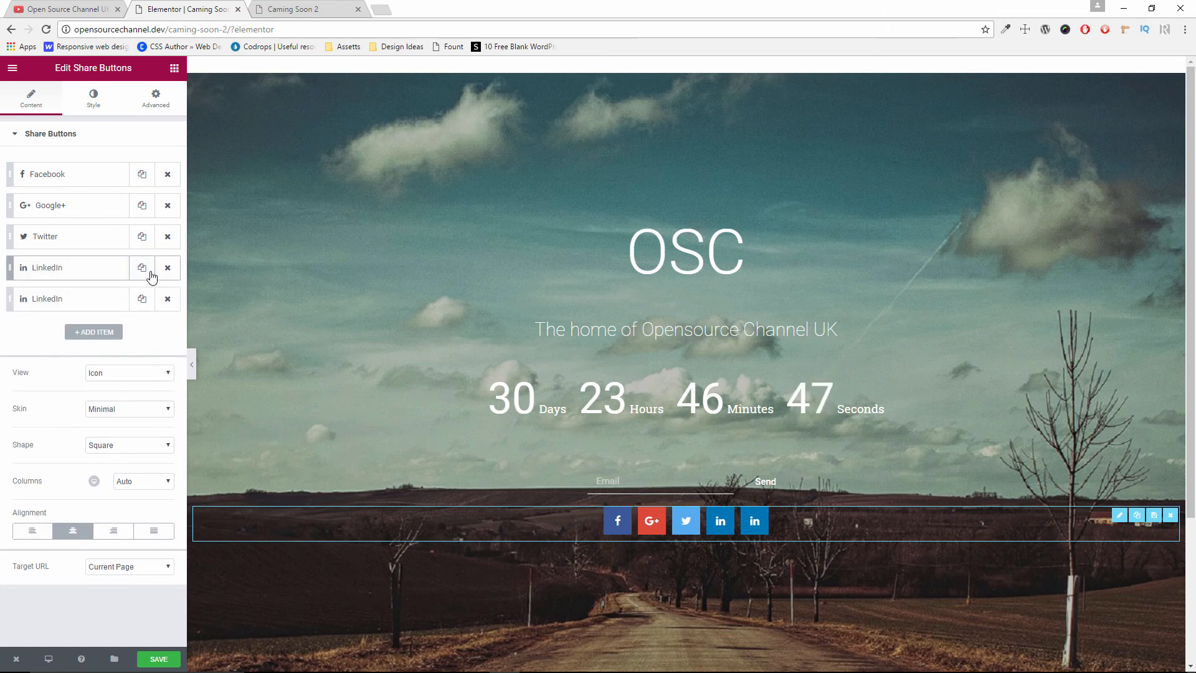
{"action": "left_click", "coordinate": [168, 299]}
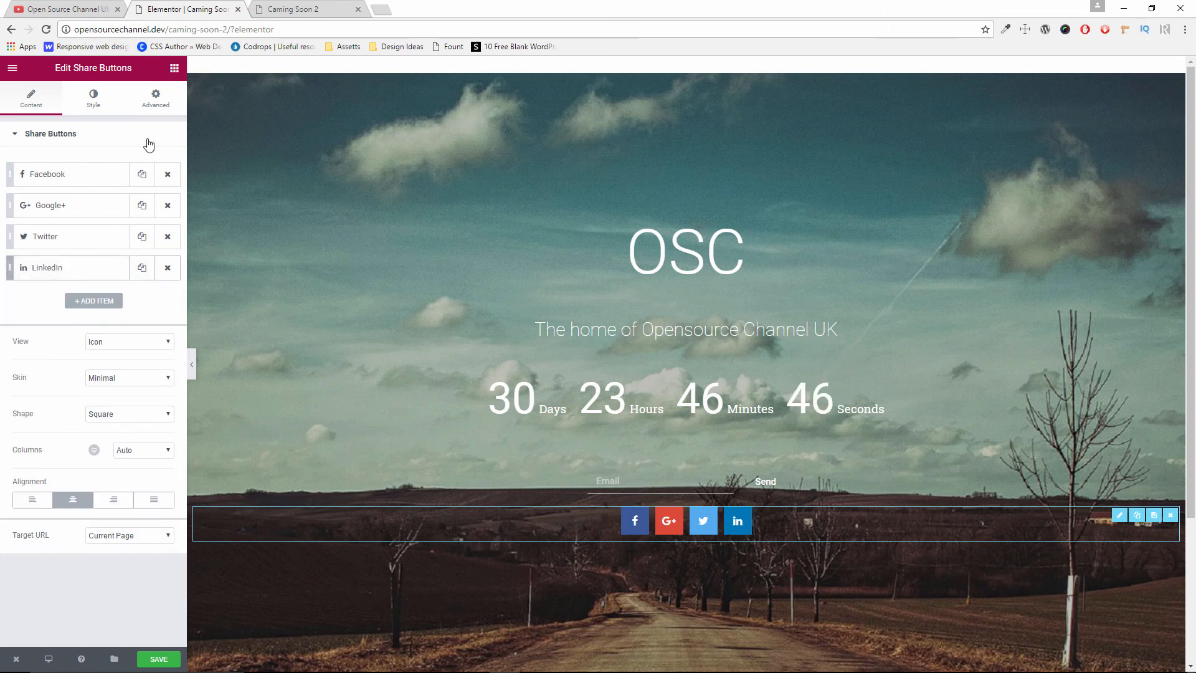
- Switch the share buttons to Custom Color and make their normal-state primary color fully transparent
{"action": "left_click", "coordinate": [98, 103]}
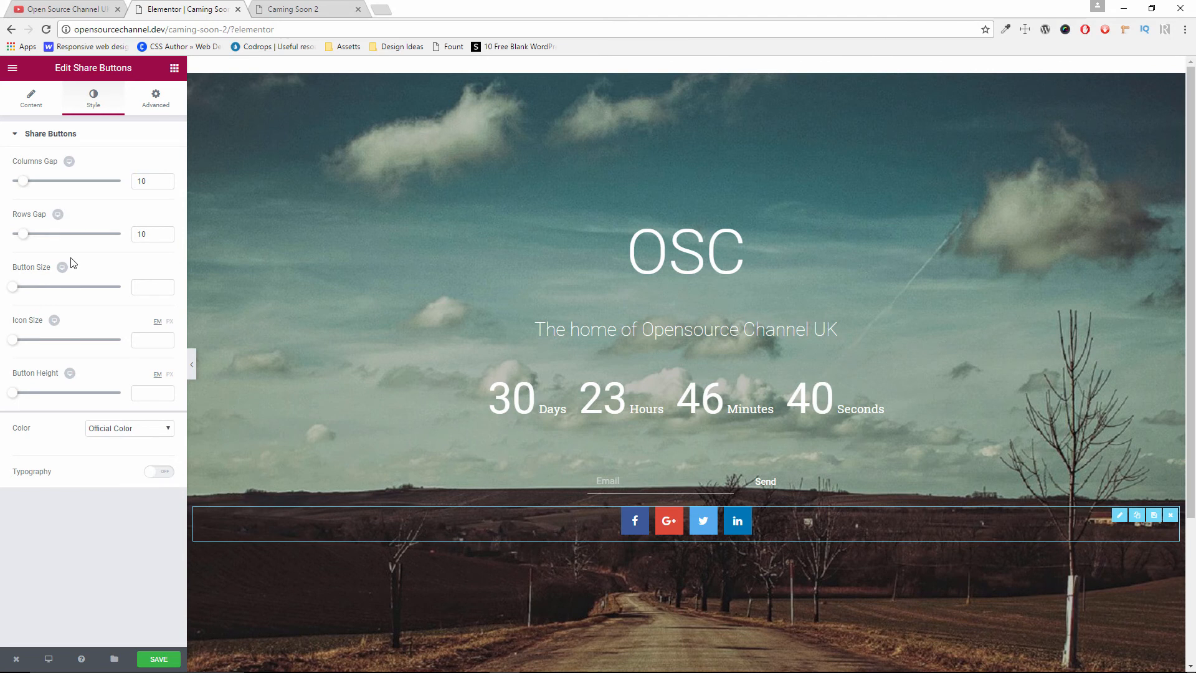
{"action": "left_click", "coordinate": [128, 428]}
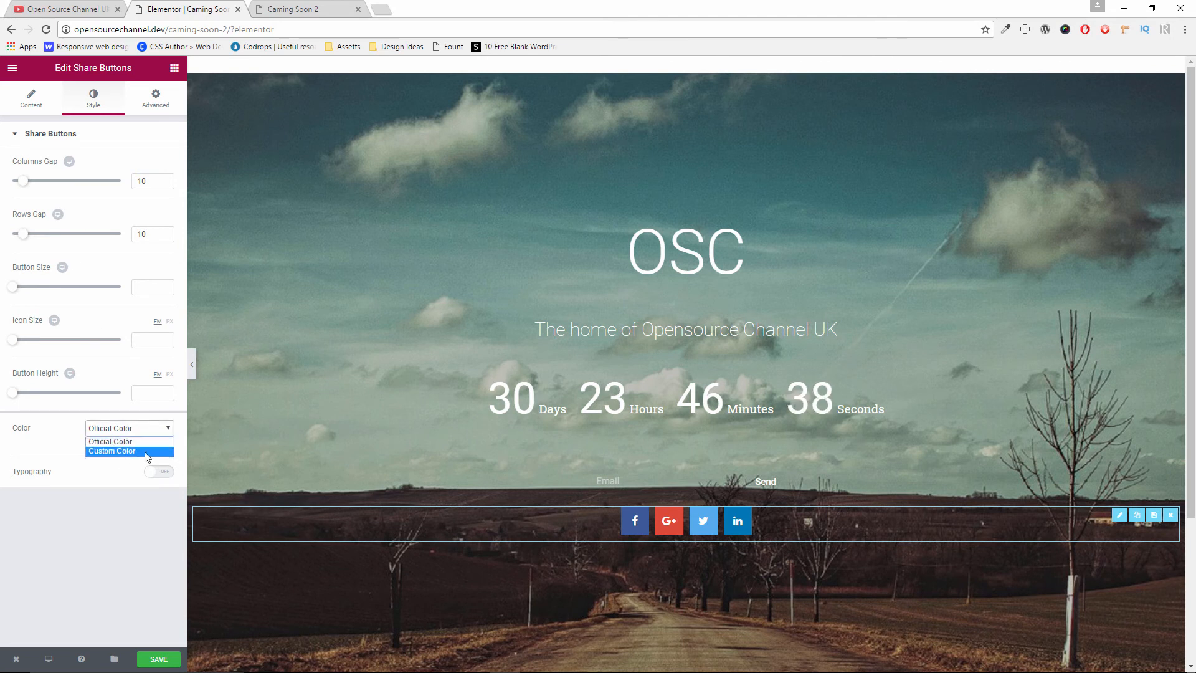
{"action": "left_click", "coordinate": [147, 451]}
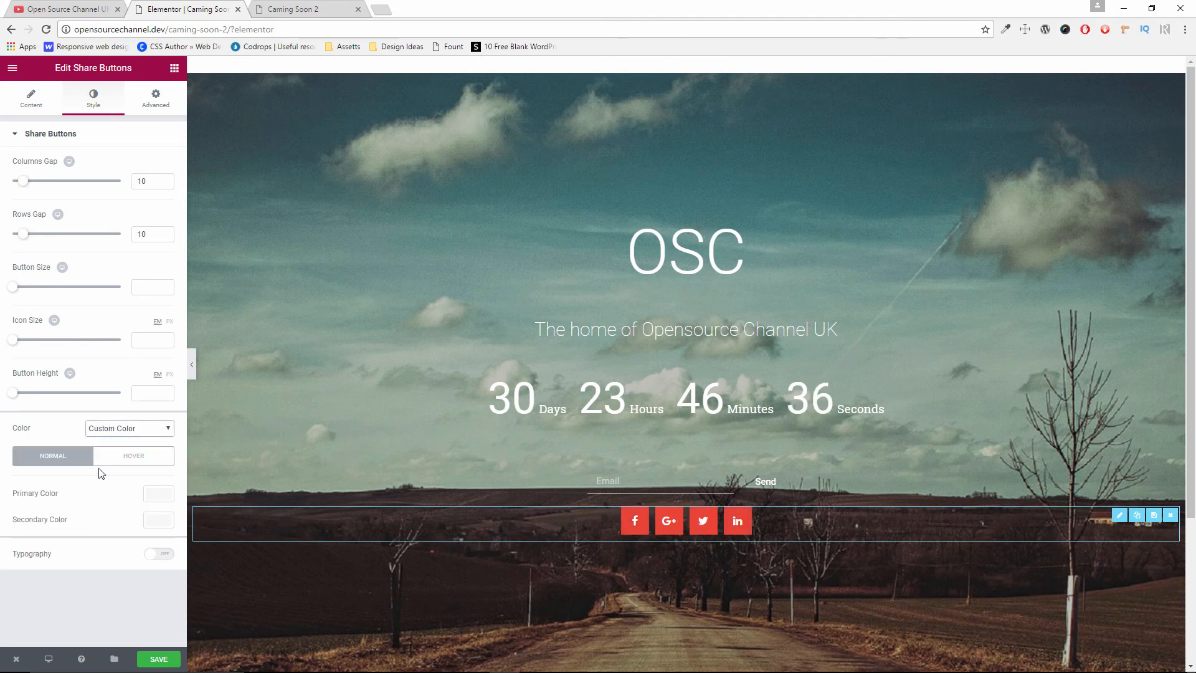
{"action": "left_click", "coordinate": [158, 498]}
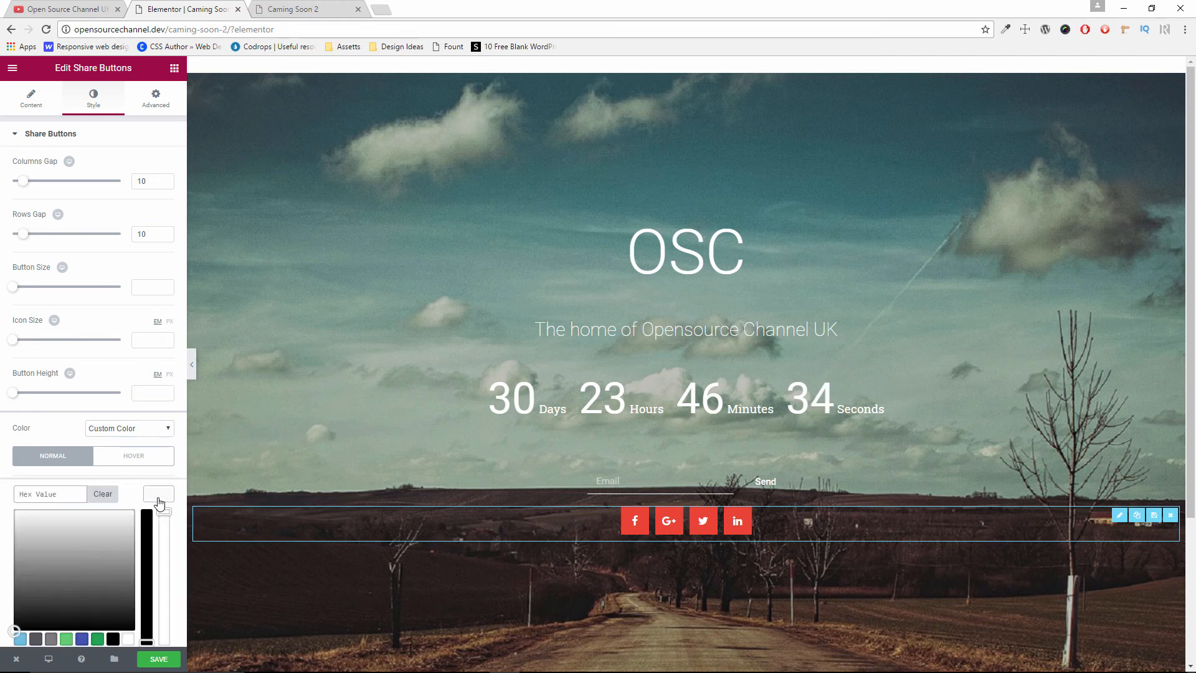
{"action": "left_click_drag", "start_coordinate": [164, 512], "coordinate": [176, 668]}
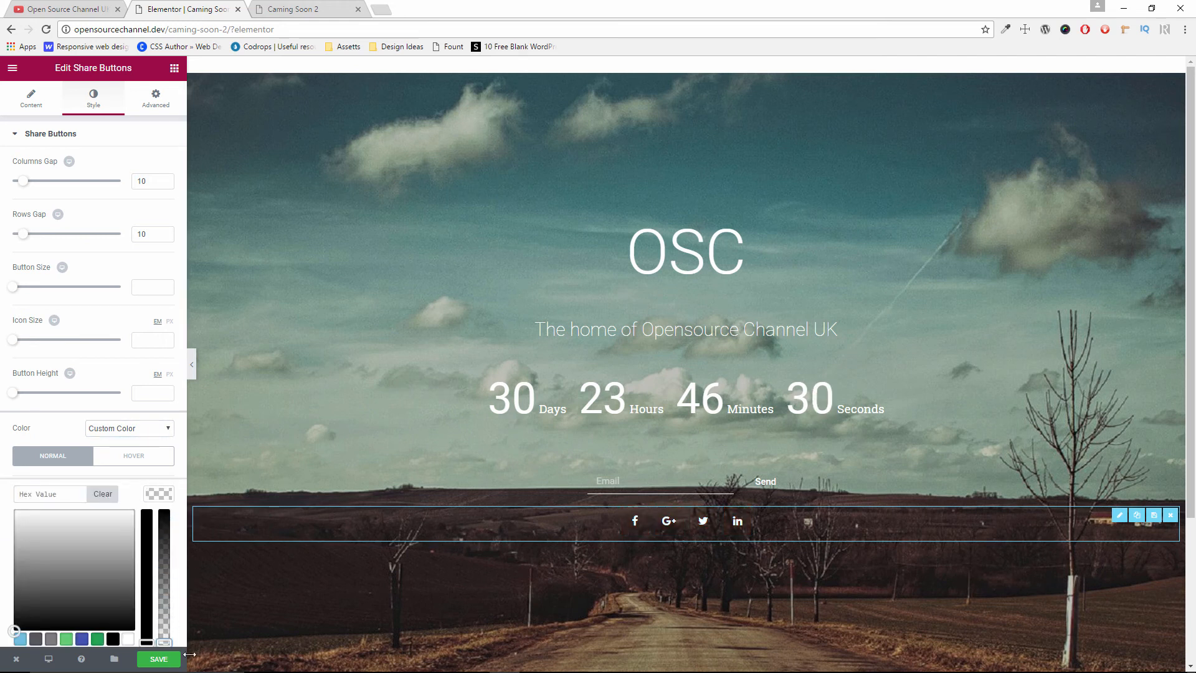
{"action": "scroll", "coordinate": [106, 538], "scroll_direction": "down", "scroll_amount": 1}
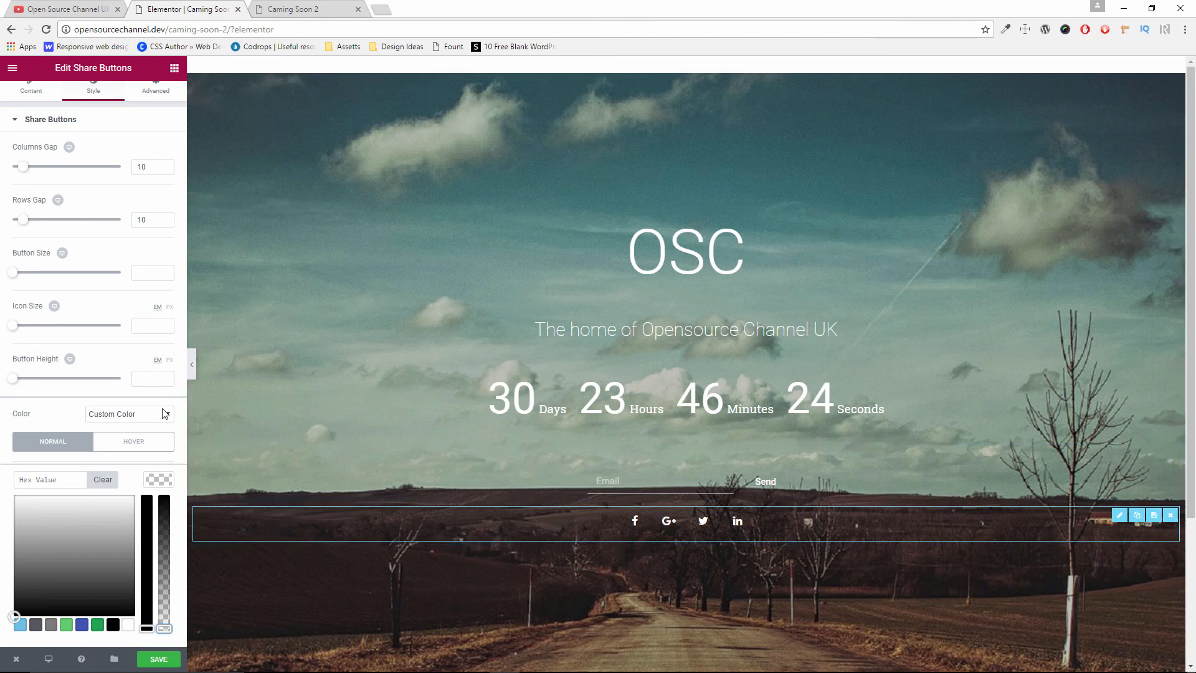
{"action": "left_click", "coordinate": [158, 481]}
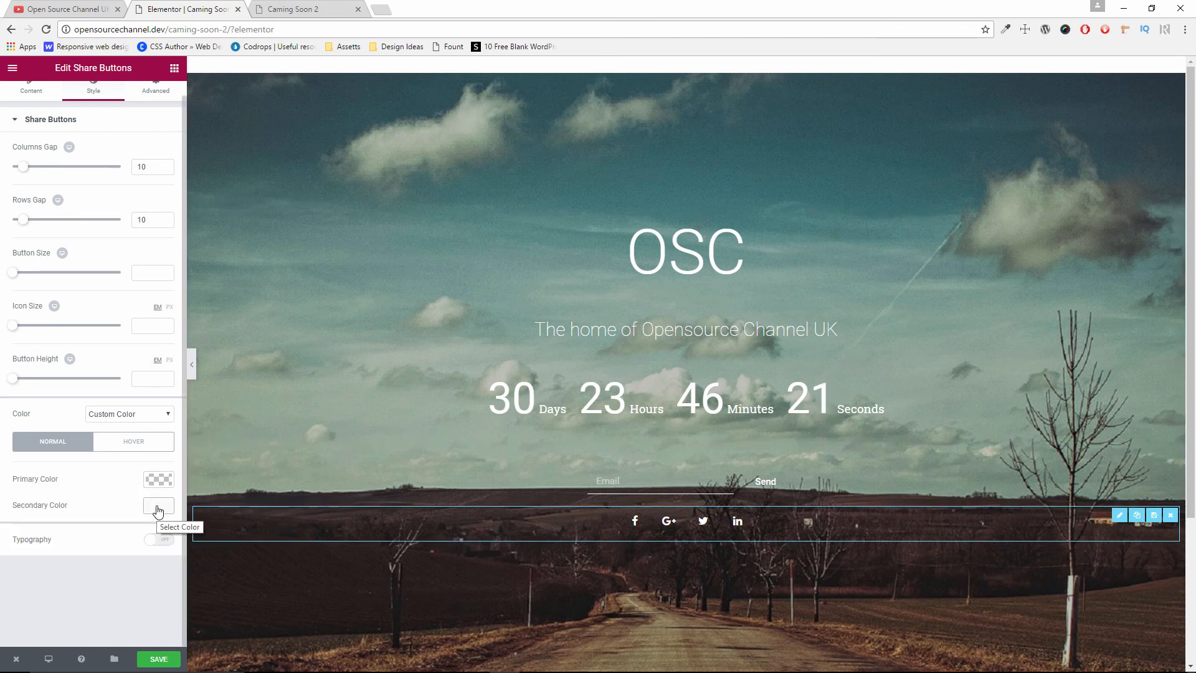
- Set the share buttons' normal-state secondary color to the light blue swatch #6ec1e4
{"action": "left_click", "coordinate": [157, 508]}
{"action": "scroll", "coordinate": [106, 491], "scroll_direction": "down", "scroll_amount": 1}
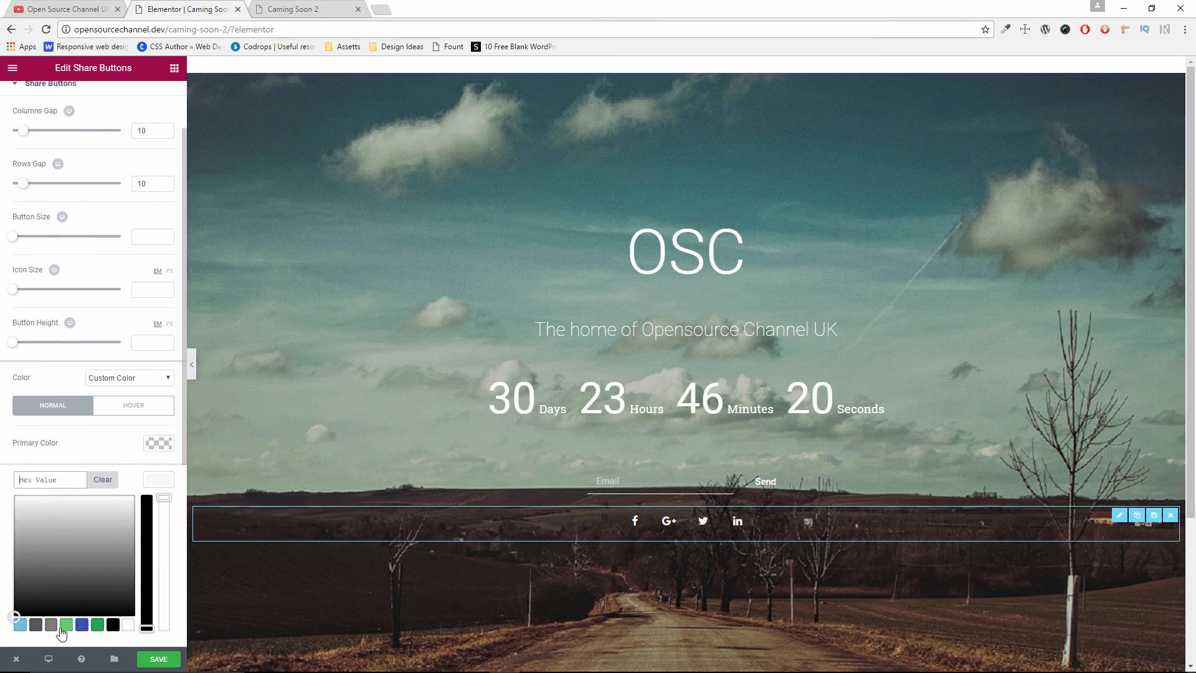
{"action": "left_click", "coordinate": [21, 629]}
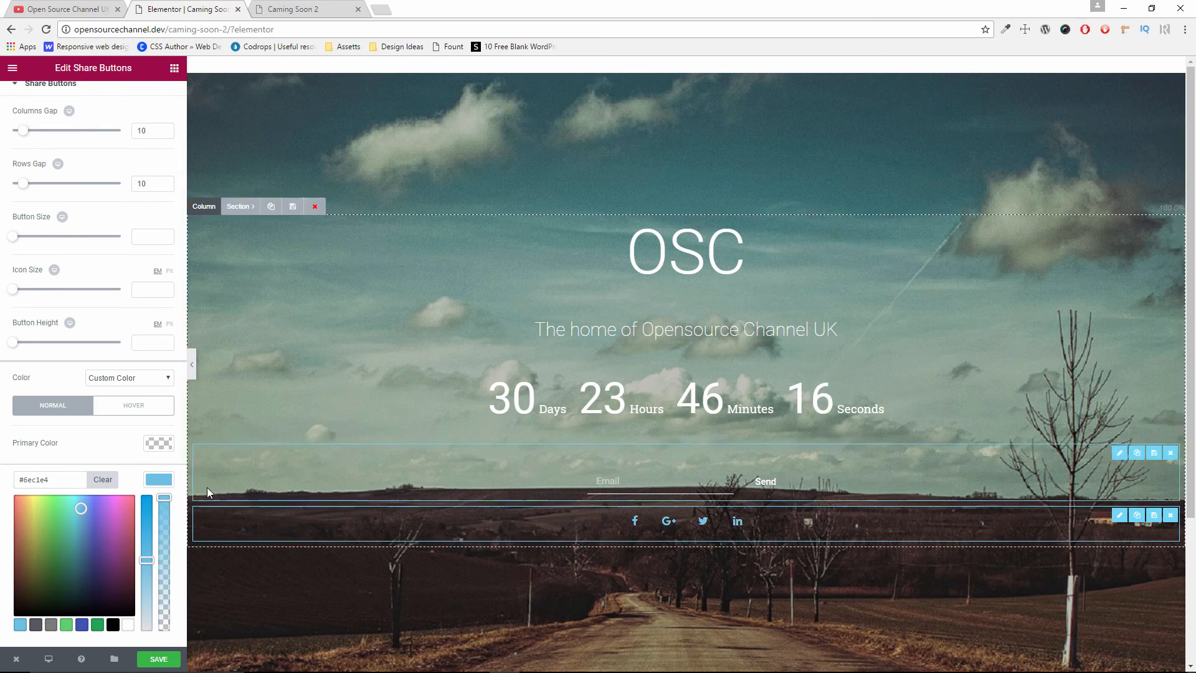
- Set the share buttons' normal-state secondary color to white, #ffffff
{"action": "left_click", "coordinate": [169, 482]}
{"action": "left_click", "coordinate": [160, 464]}
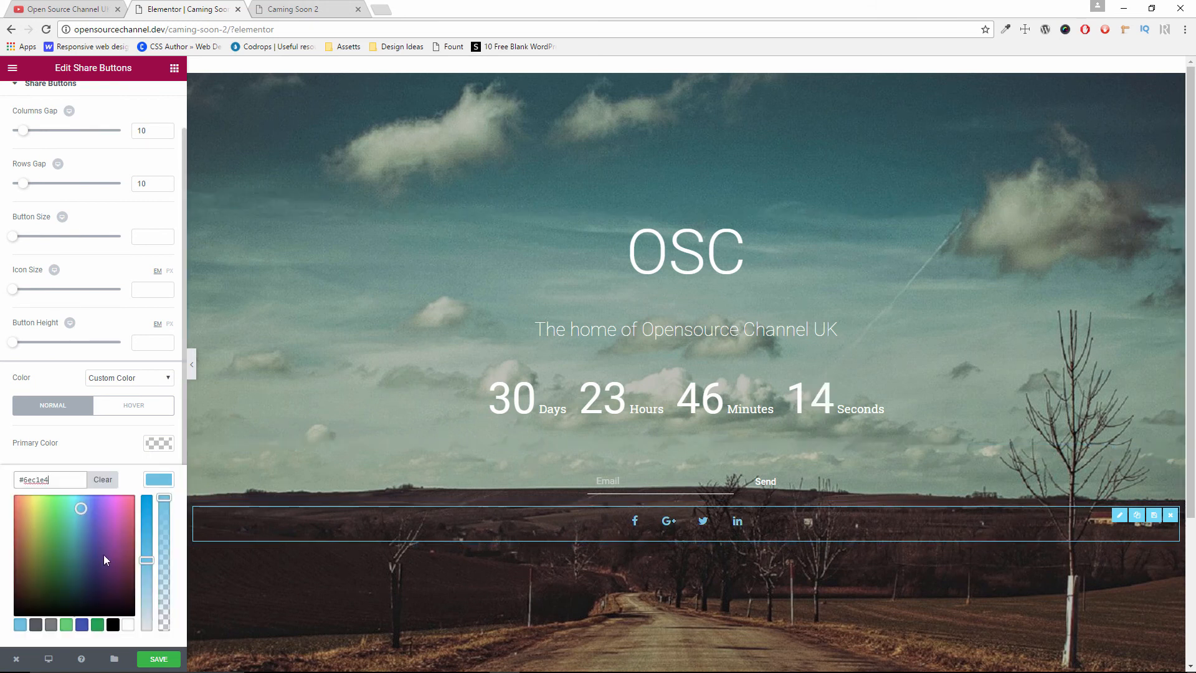
{"action": "left_click", "coordinate": [128, 625]}
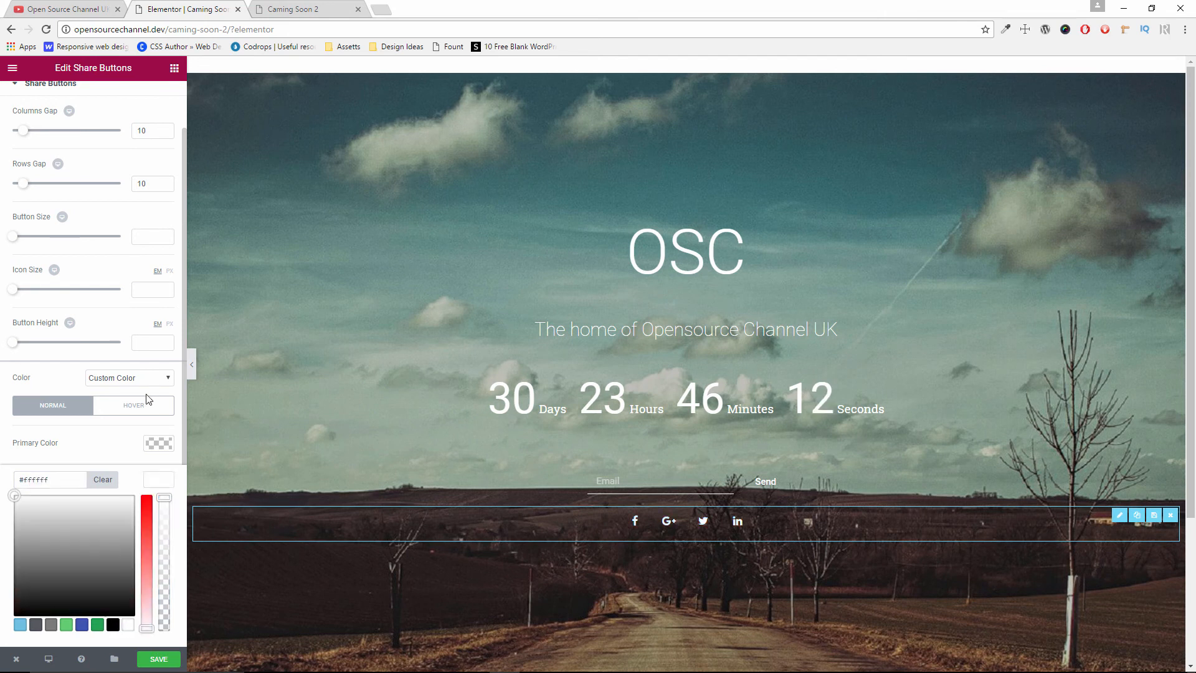
- Set the share buttons' hover-state secondary color to the light blue swatch #6ec1e4
{"action": "left_click", "coordinate": [144, 405]}
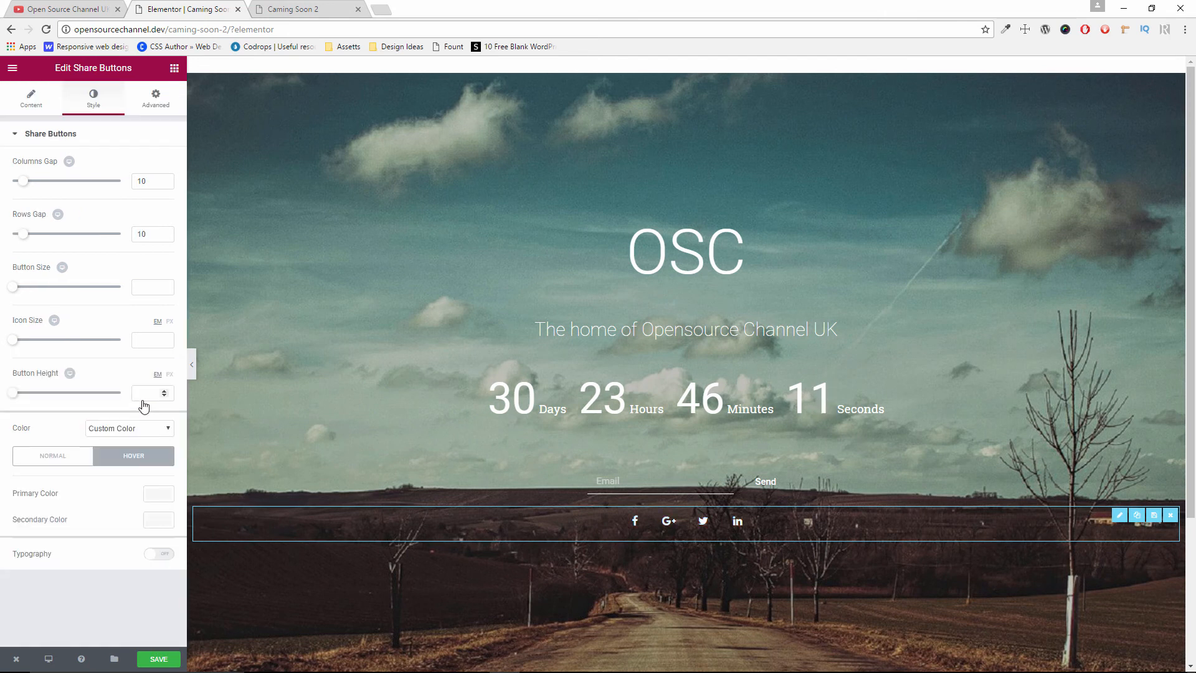
{"action": "left_click", "coordinate": [157, 521]}
{"action": "scroll", "coordinate": [93, 557], "scroll_direction": "down", "scroll_amount": 1}
{"action": "left_click", "coordinate": [20, 625]}
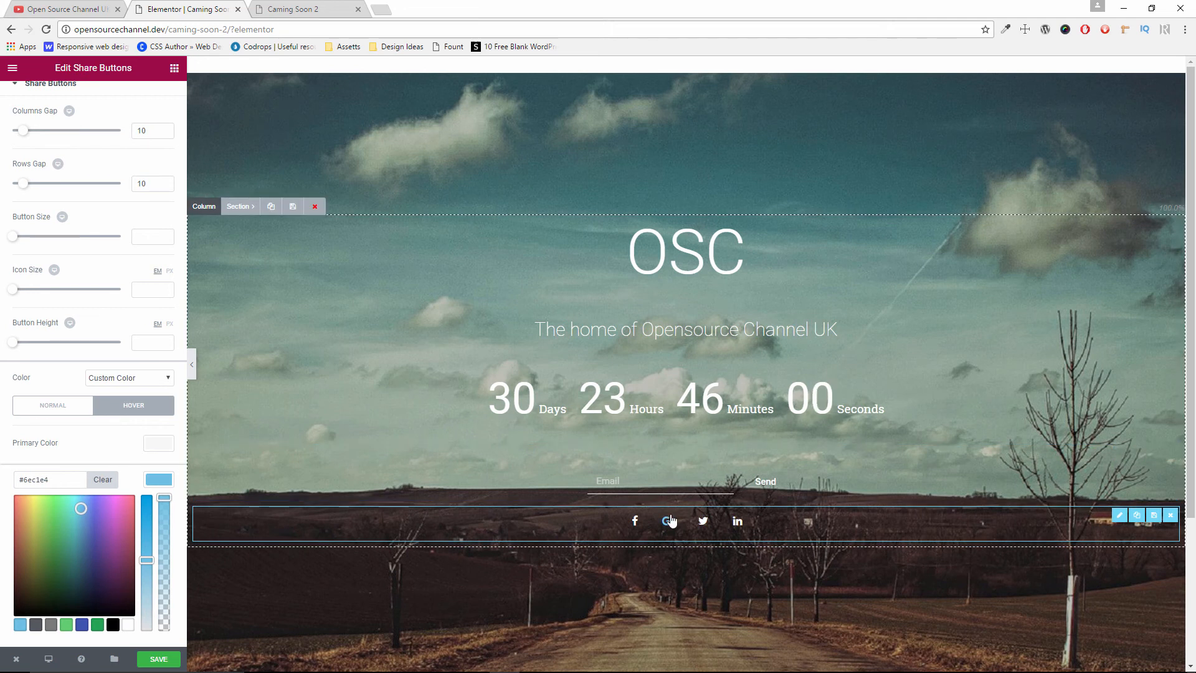
- Unlink the share buttons' padding values, set the top padding to 50 px, and save the page
{"action": "scroll", "coordinate": [168, 276], "scroll_direction": "up", "scroll_amount": 1}
{"action": "left_click", "coordinate": [156, 109]}
{"action": "left_click", "coordinate": [157, 244]}
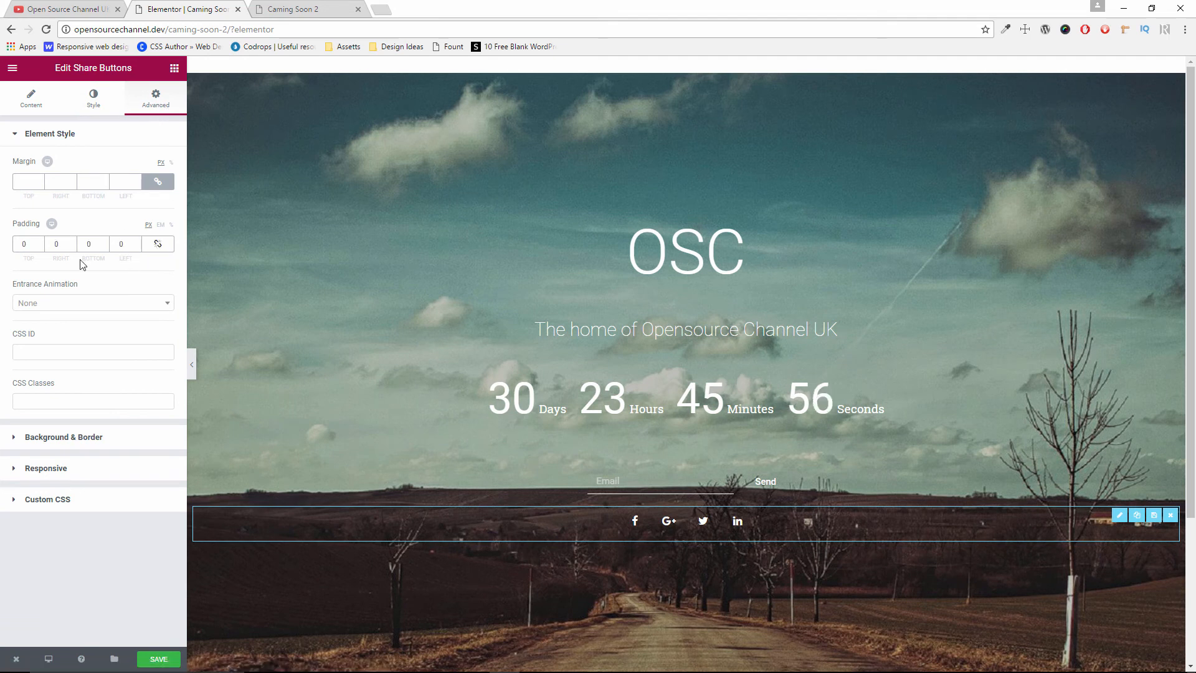
{"action": "double_click", "coordinate": [25, 246]}
{"action": "type", "text": "50"}
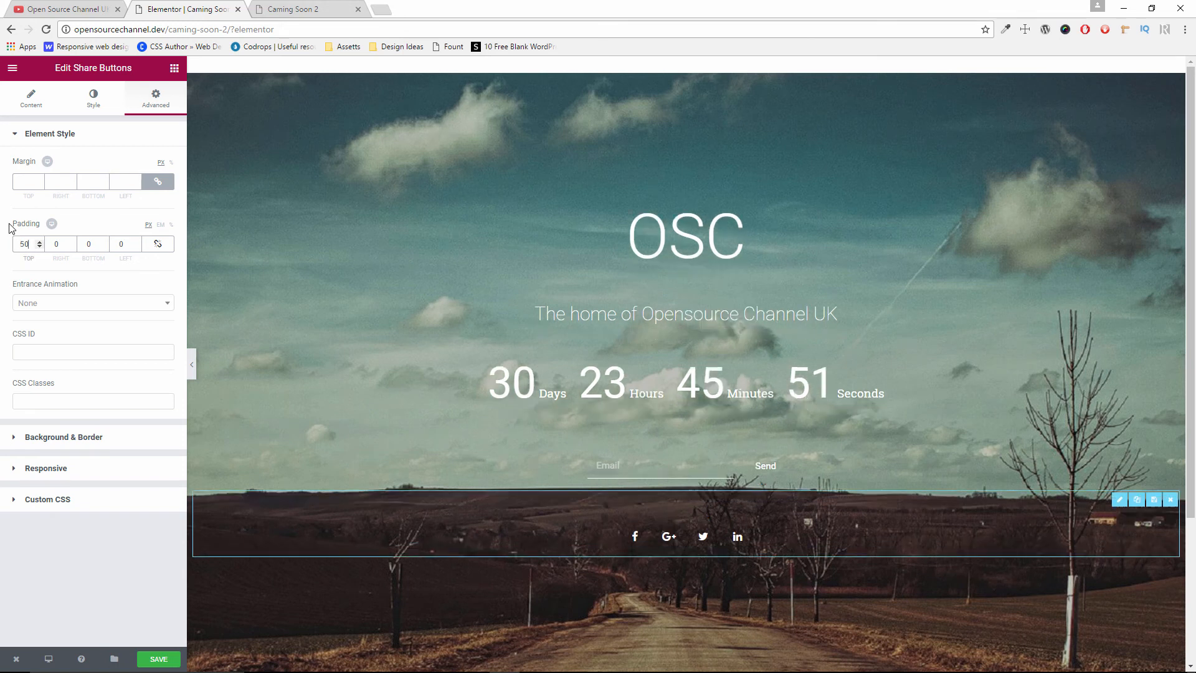
{"action": "left_click", "coordinate": [163, 654]}
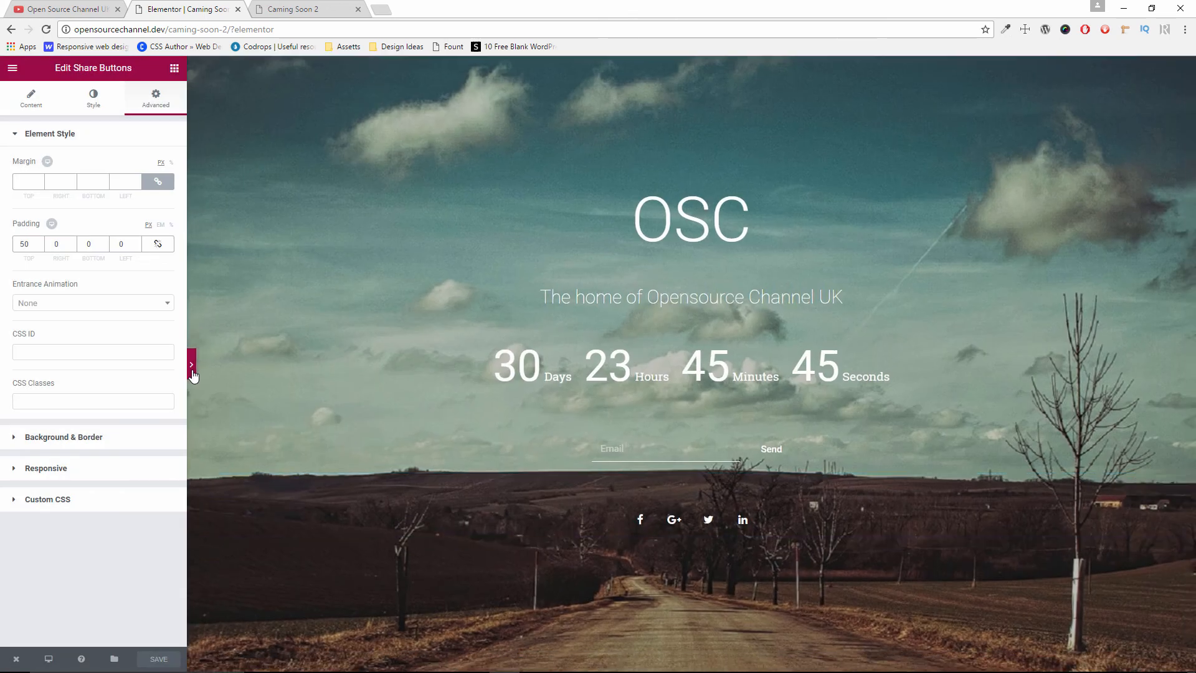
- Check the layout at full width with the editing panel hidden, and reload the live coming-soon page to compare it
{"action": "left_click", "coordinate": [192, 366]}
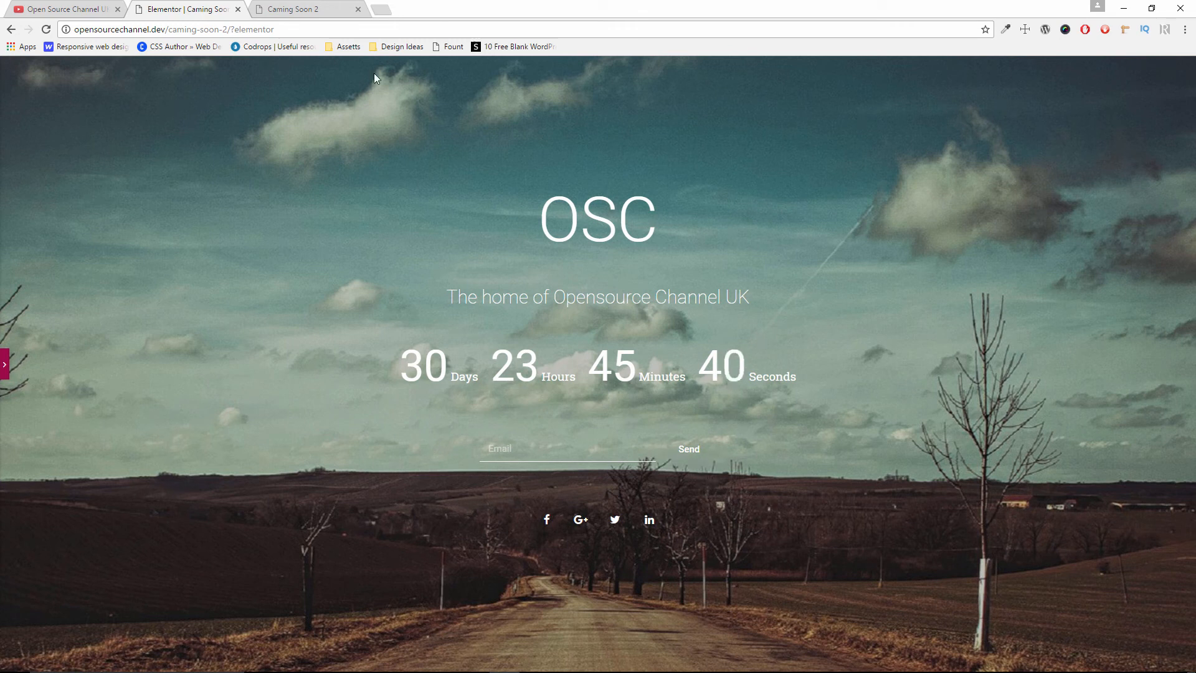
{"action": "left_click", "coordinate": [285, 7]}
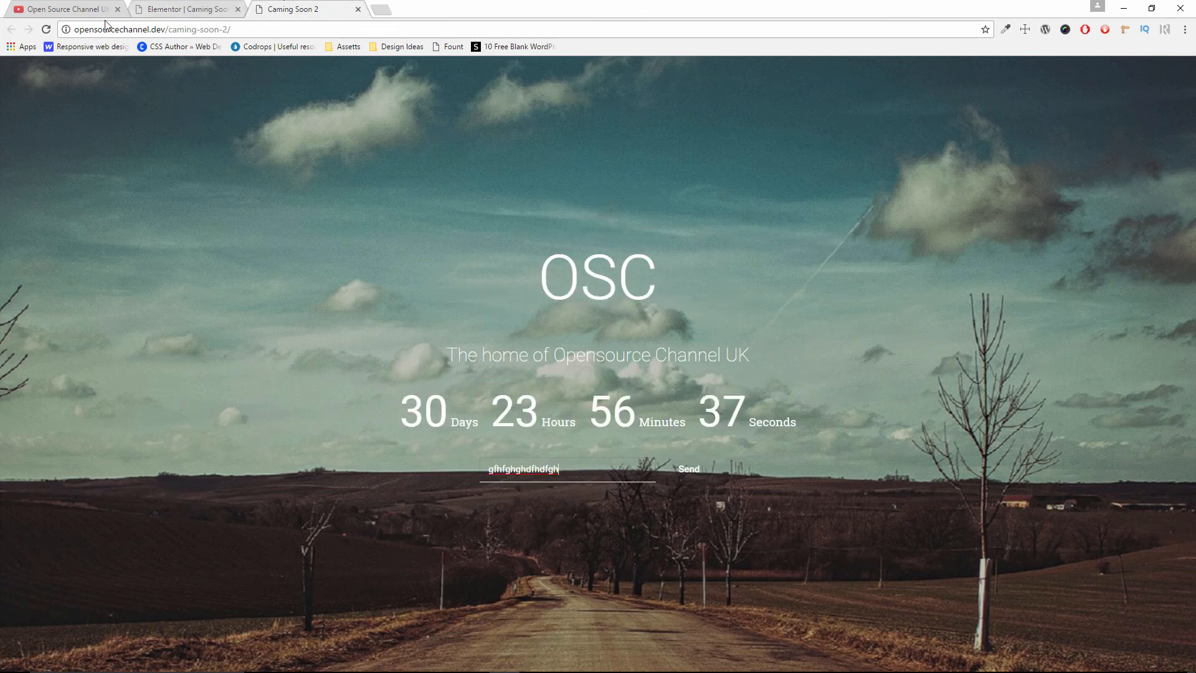
{"action": "left_click", "coordinate": [46, 29]}
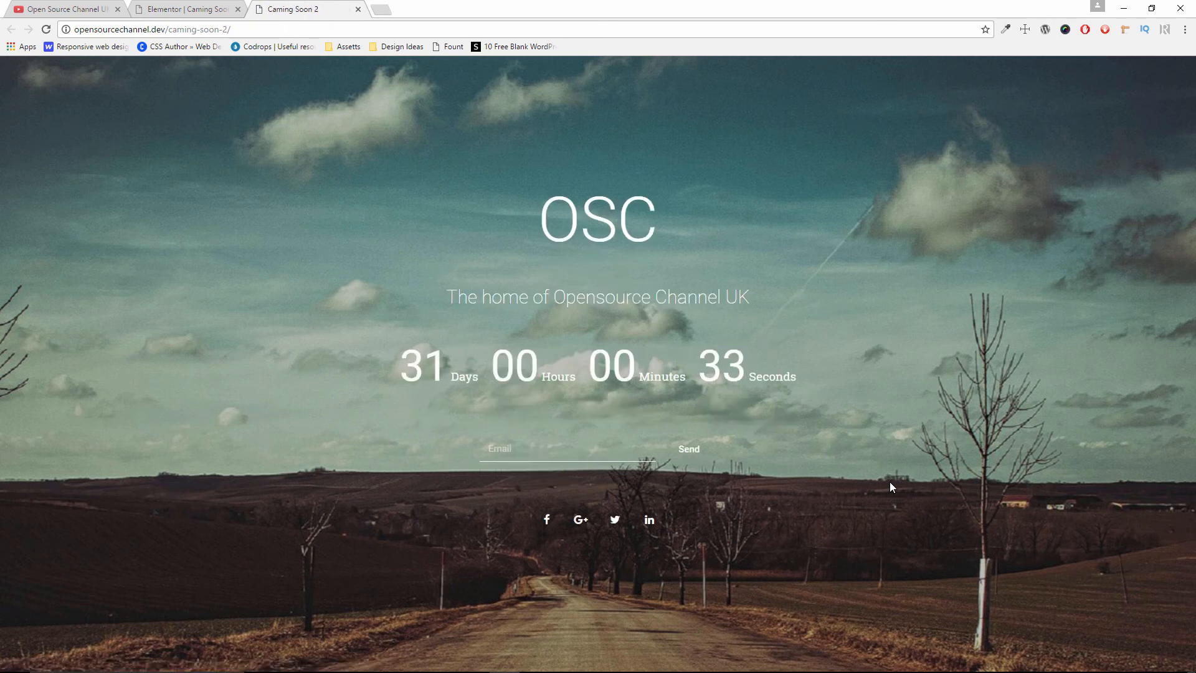
{"action": "left_click", "coordinate": [174, 10]}
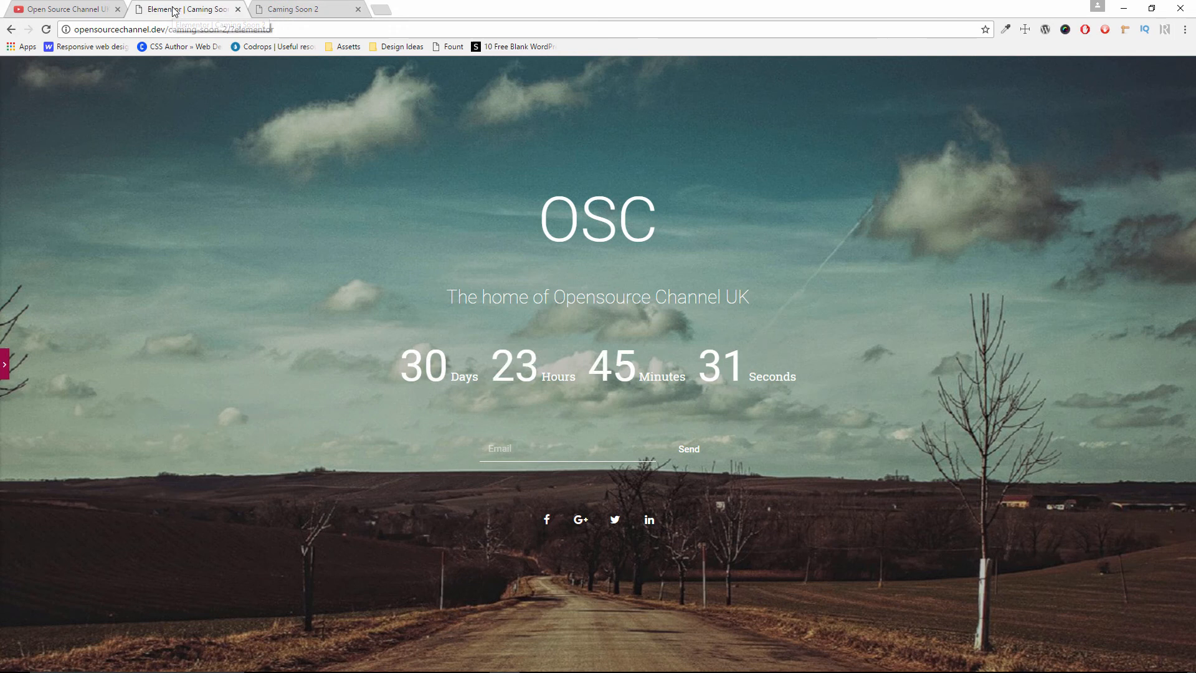
{"action": "left_click", "coordinate": [6, 368]}
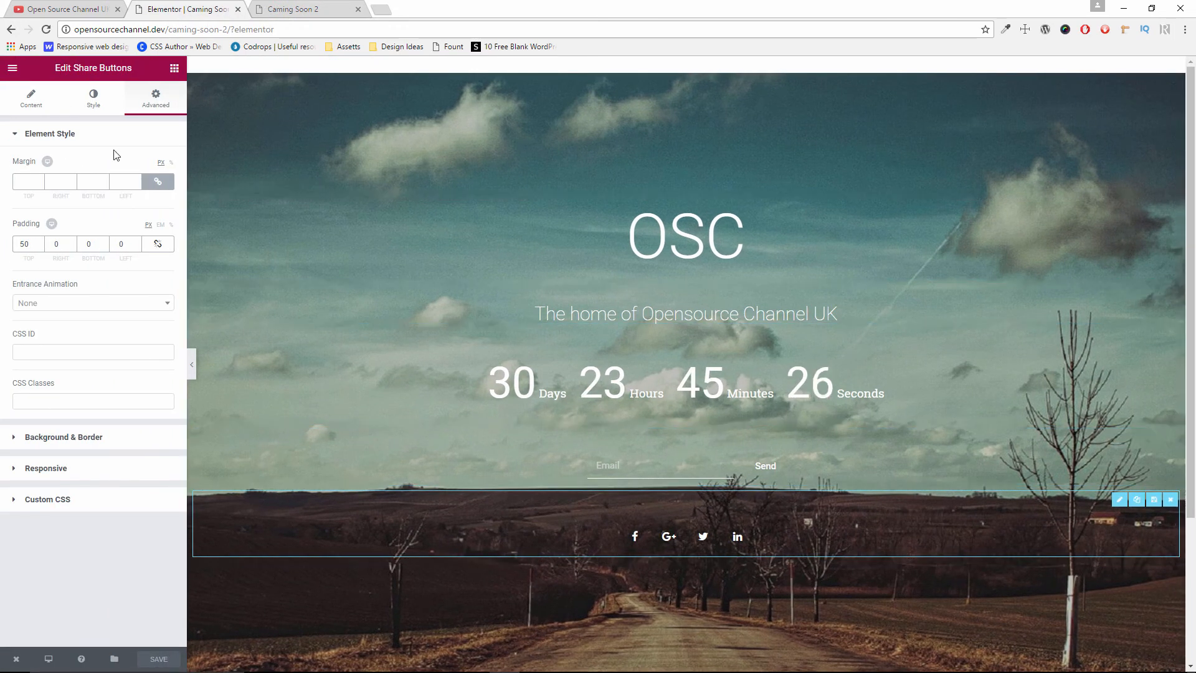
- Select the email form and reduce its right margin to 37%
{"action": "left_click", "coordinate": [32, 99]}
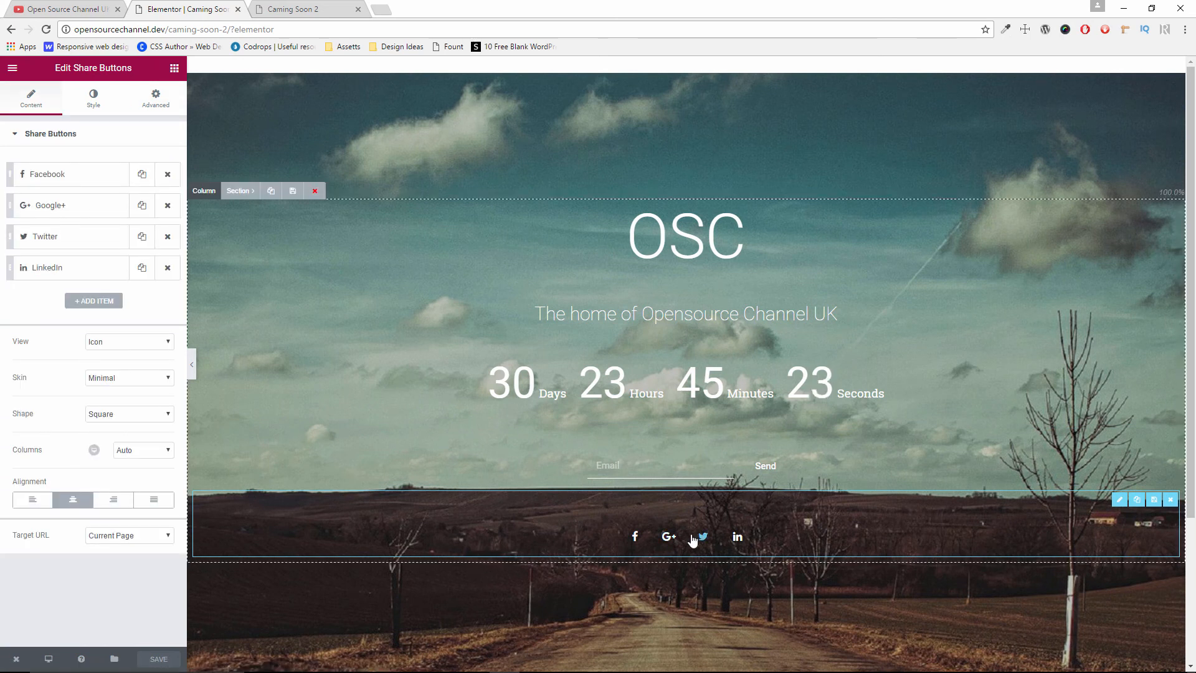
{"action": "left_click", "coordinate": [673, 476]}
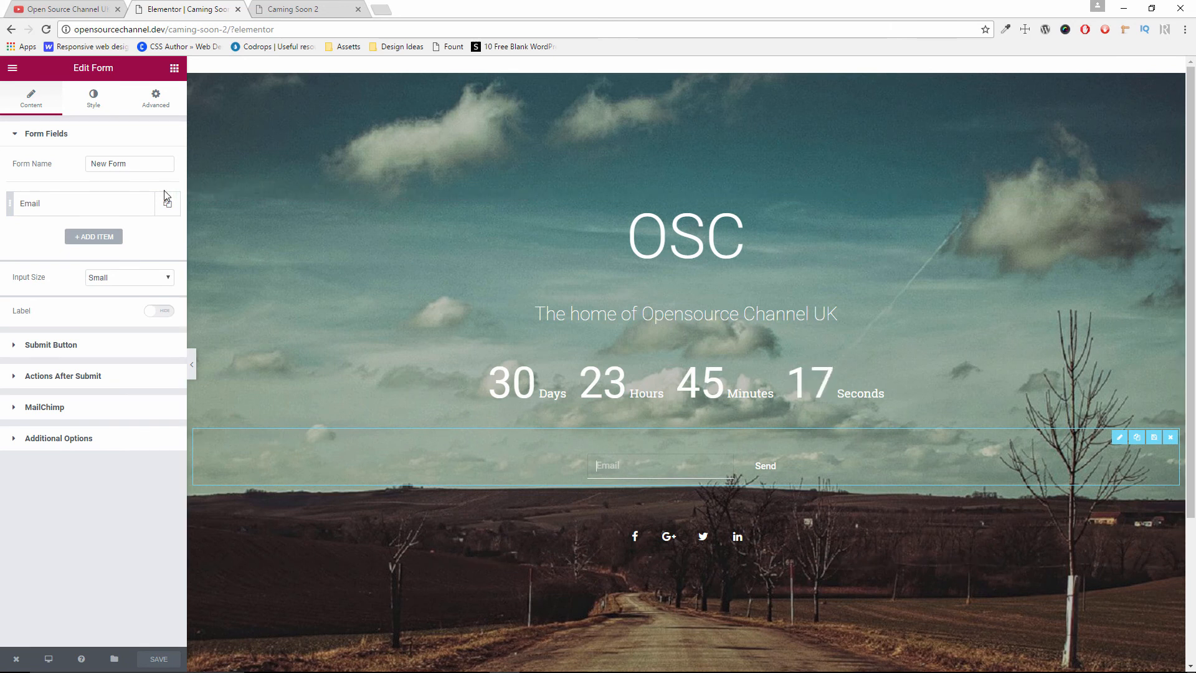
{"action": "left_click", "coordinate": [92, 101]}
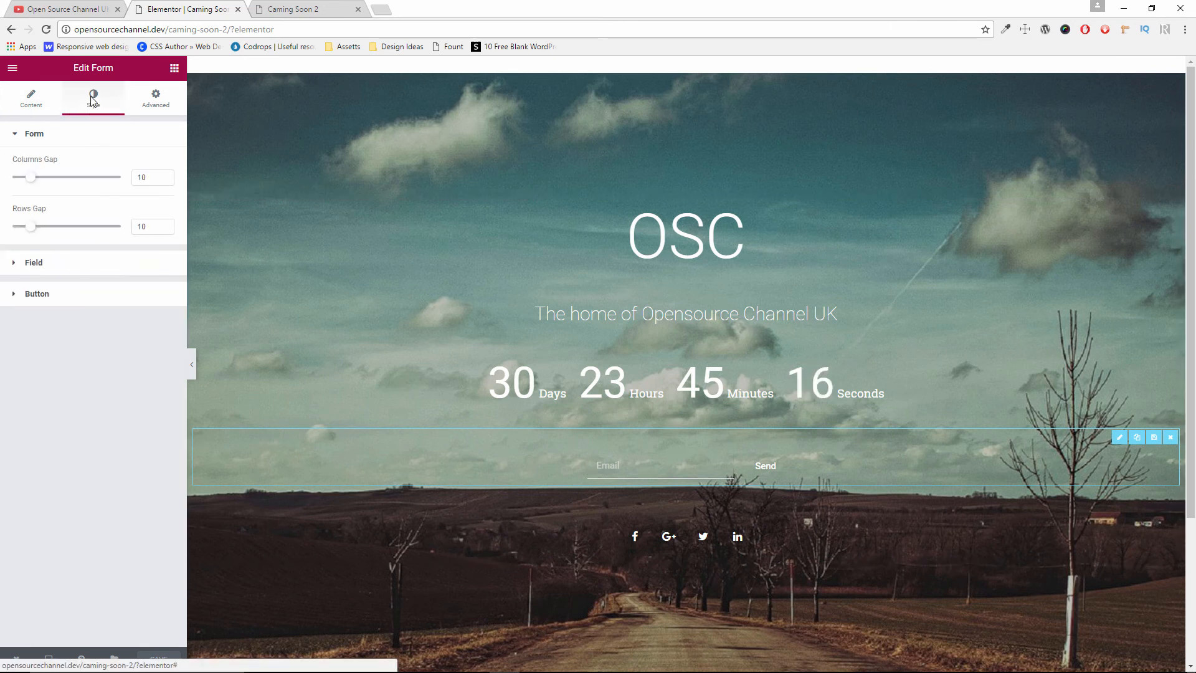
{"action": "left_click", "coordinate": [156, 107]}
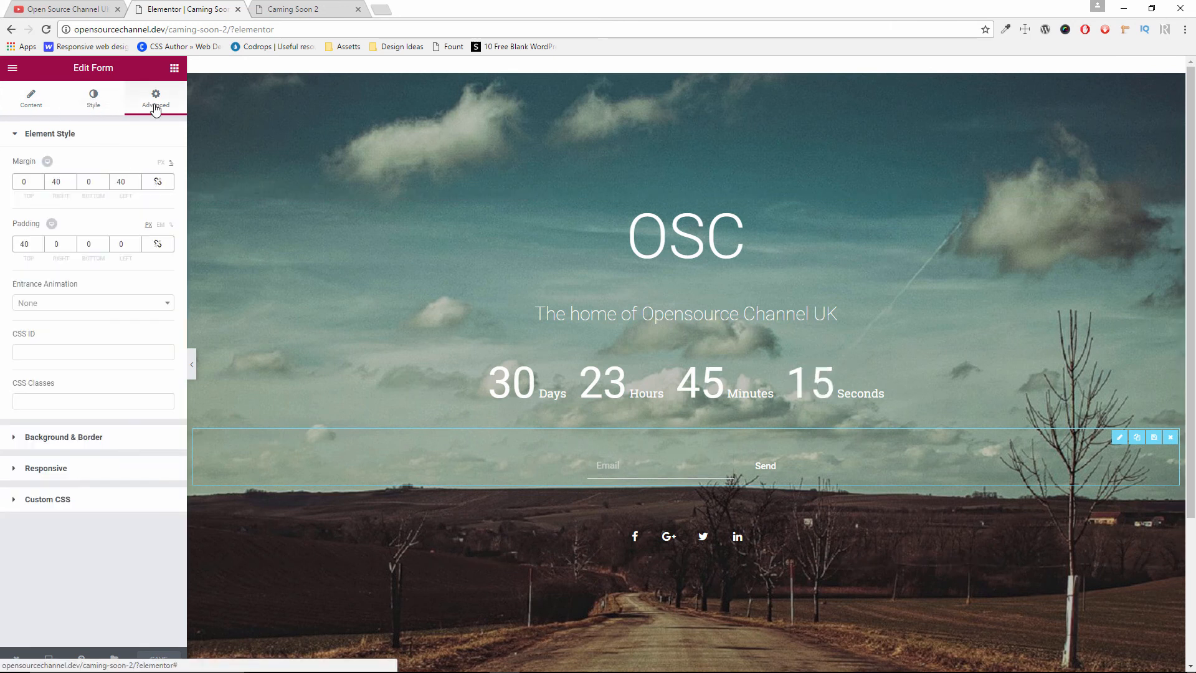
{"action": "left_click", "coordinate": [71, 185]}
{"action": "left_click", "coordinate": [72, 184]}
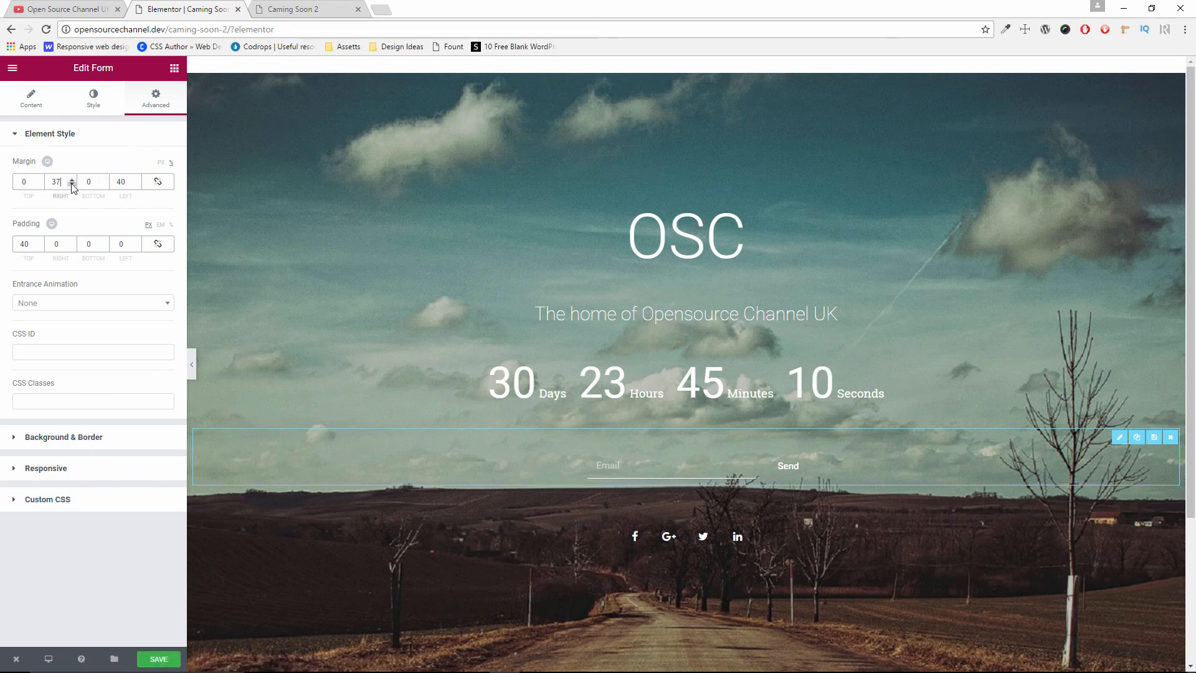
- Try reducing the email form's left margin to 38%, and restore it to 40%
{"action": "left_click", "coordinate": [137, 185]}
{"action": "left_click", "coordinate": [137, 185]}
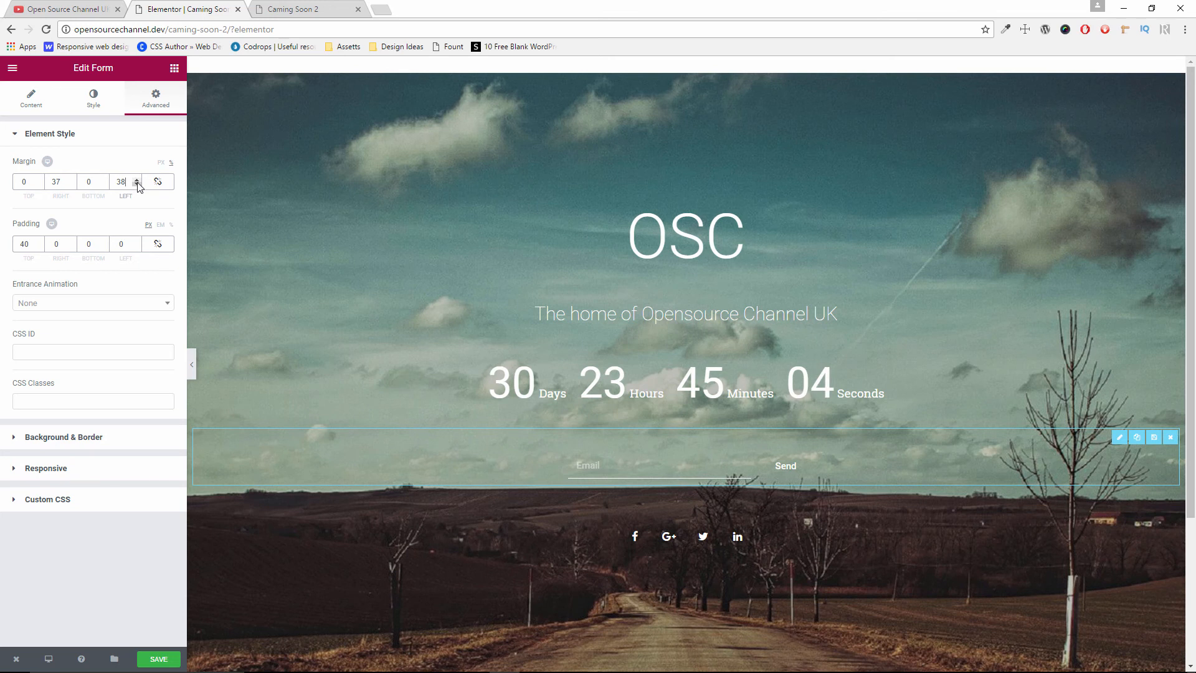
{"action": "left_click", "coordinate": [136, 179]}
{"action": "left_click", "coordinate": [136, 179]}
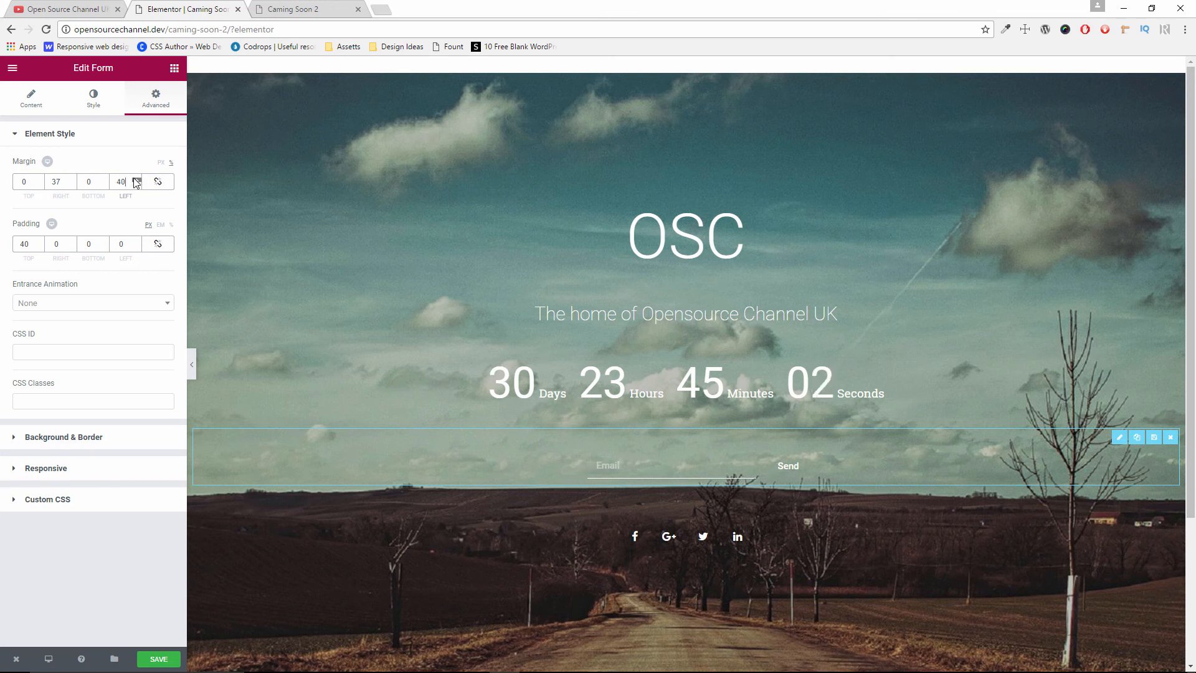
- Check the email form at full width and reduce its right margin further to 32%
{"action": "left_click", "coordinate": [191, 365]}
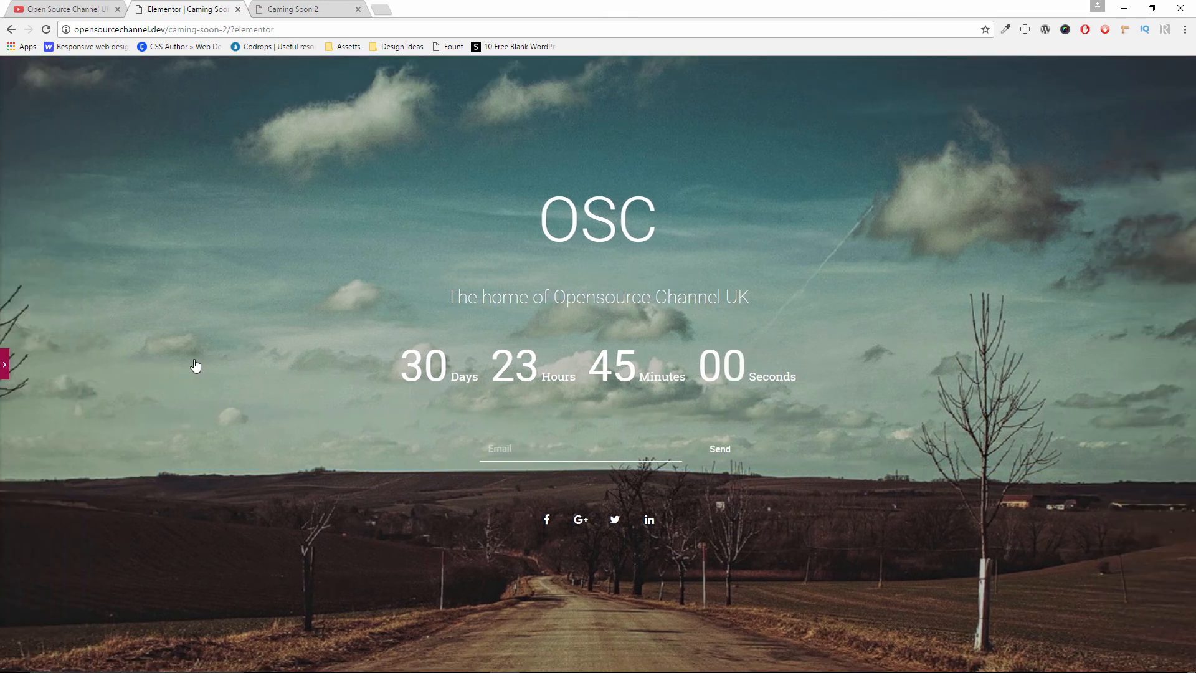
{"action": "left_click", "coordinate": [5, 369]}
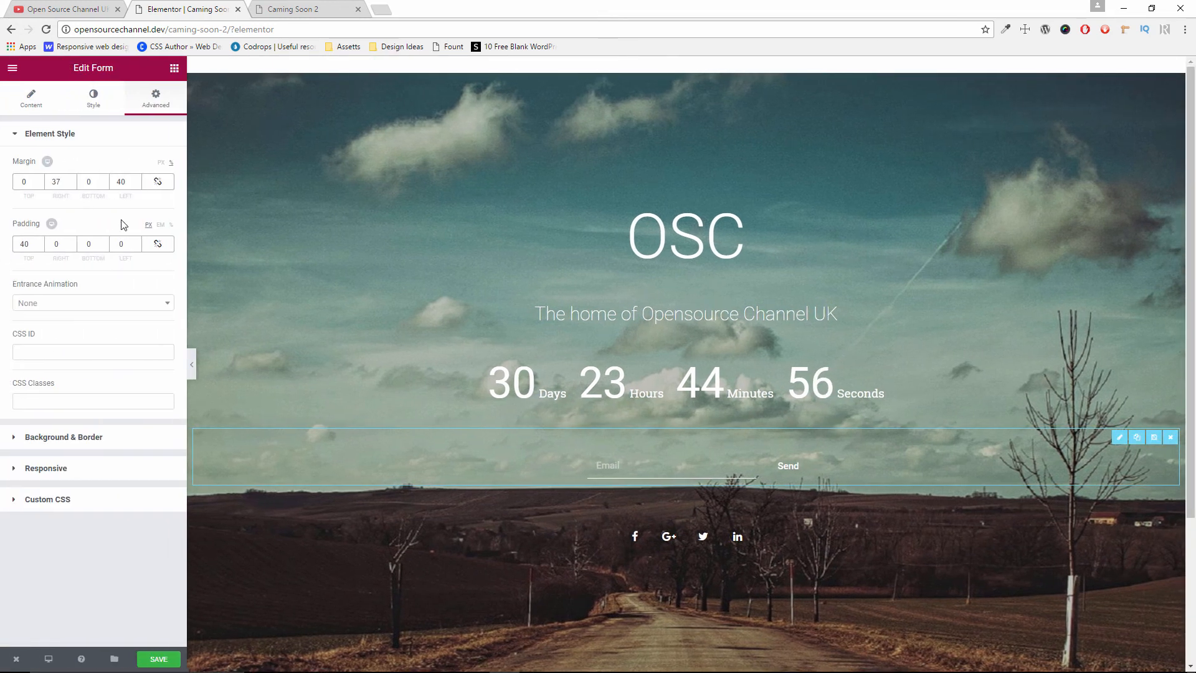
{"action": "left_click", "coordinate": [73, 180]}
{"action": "left_click", "coordinate": [73, 185]}
{"action": "left_click", "coordinate": [73, 185]}
{"action": "left_click", "coordinate": [74, 184]}
{"action": "left_click", "coordinate": [73, 185]}
{"action": "left_click", "coordinate": [74, 184]}
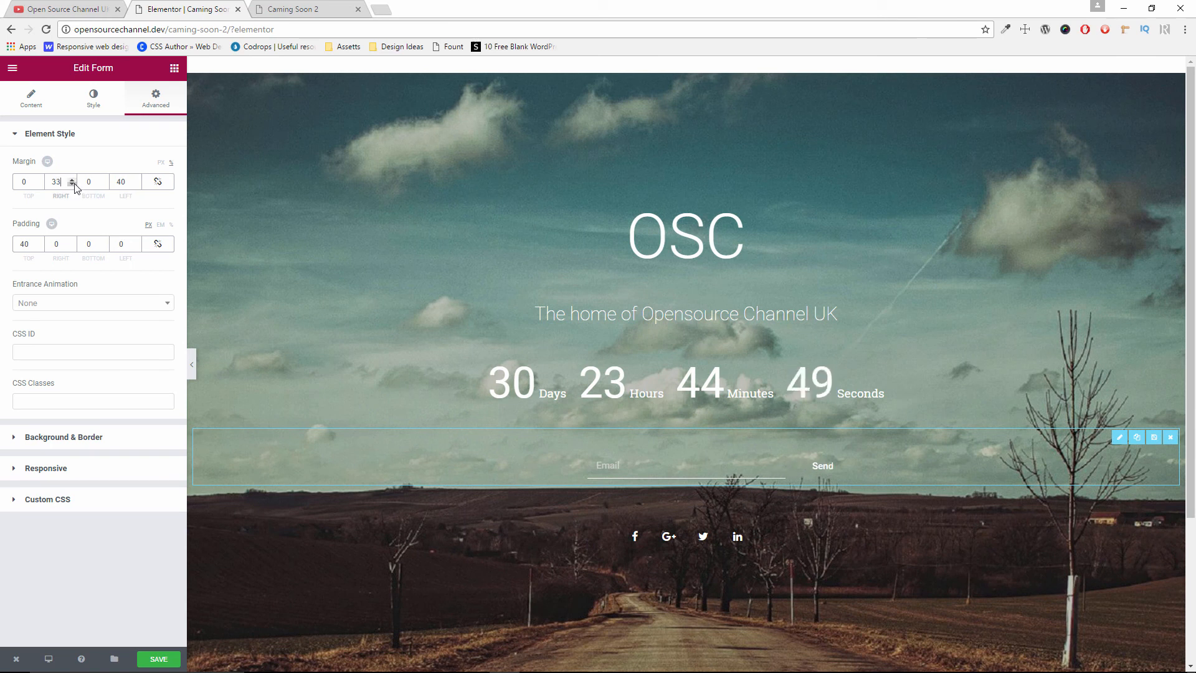
{"action": "left_click", "coordinate": [74, 184]}
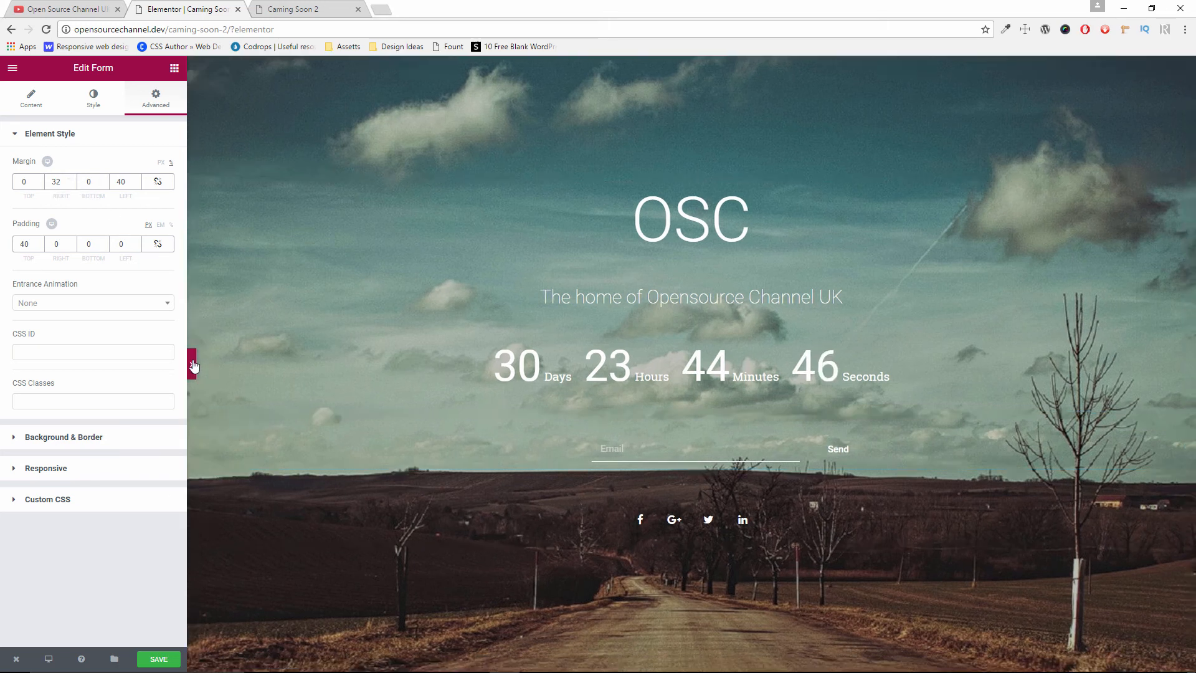
- Preview the form at full width, save the page, and reload the live coming-soon page to check it
{"action": "left_click", "coordinate": [192, 365]}
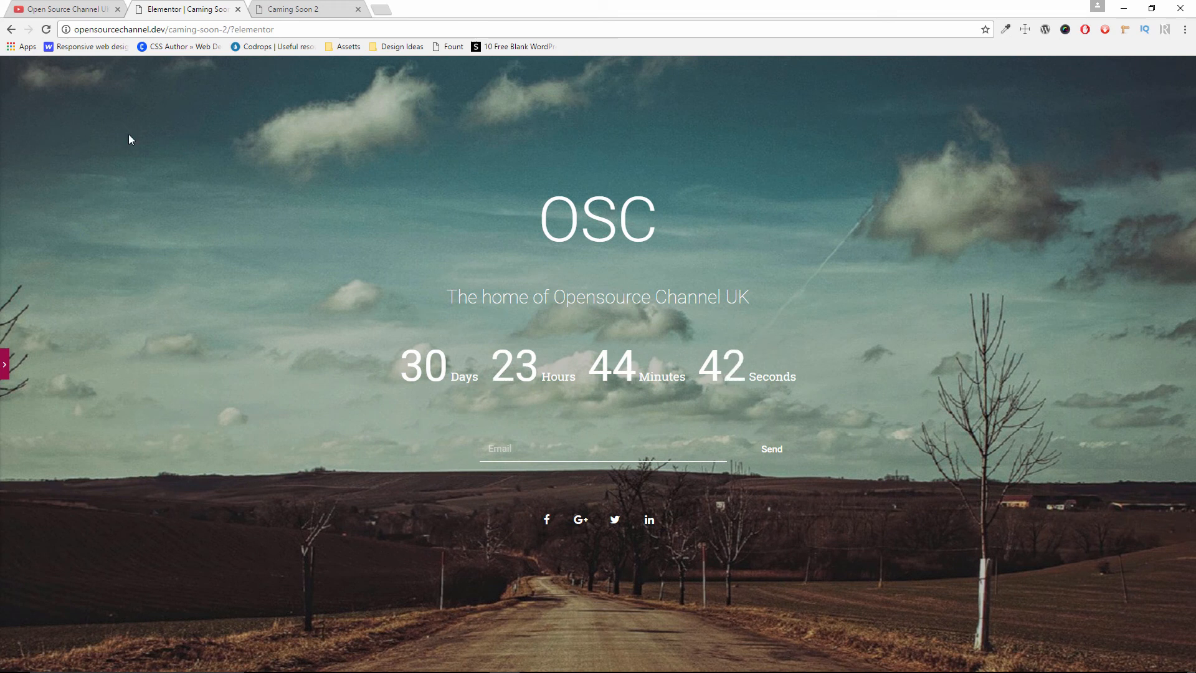
{"action": "left_click", "coordinate": [4, 368]}
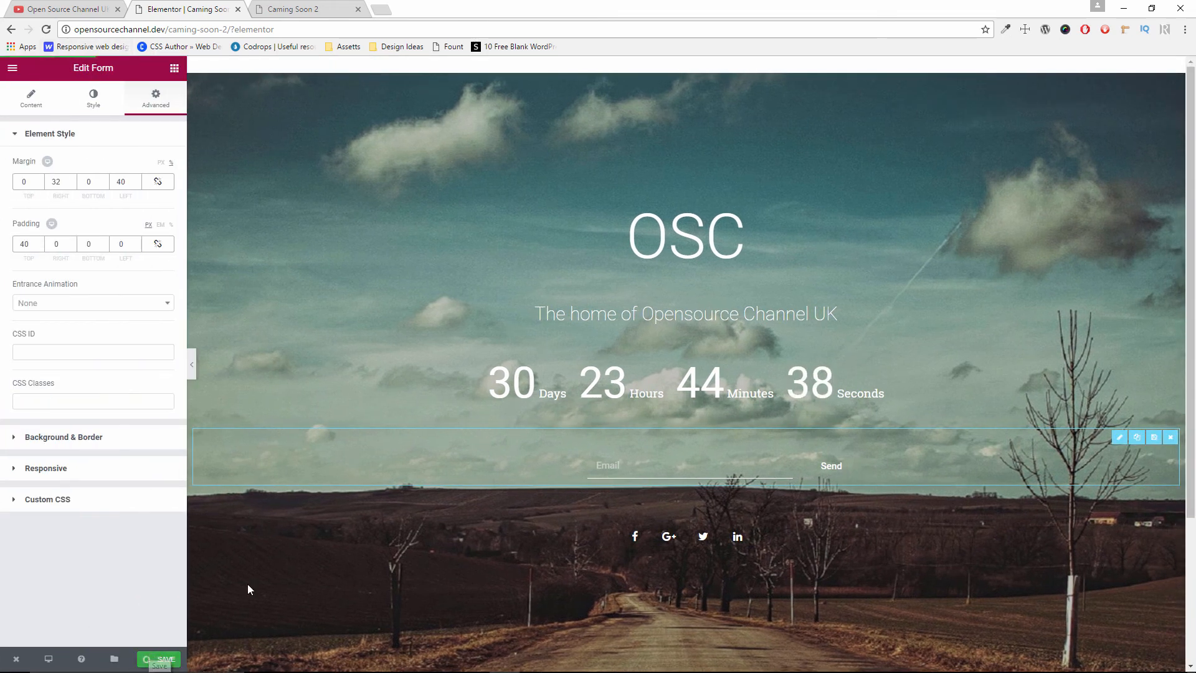
{"action": "key", "text": "ctrl+s"}
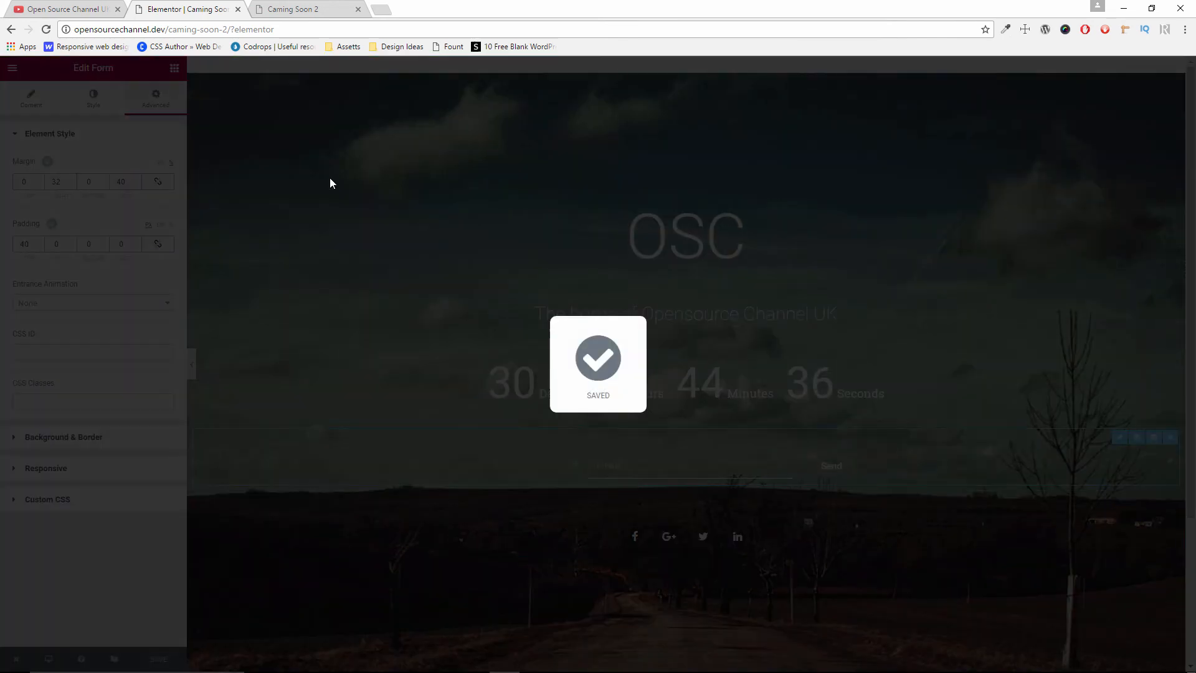
{"action": "left_click", "coordinate": [305, 7]}
{"action": "left_click", "coordinate": [46, 30]}
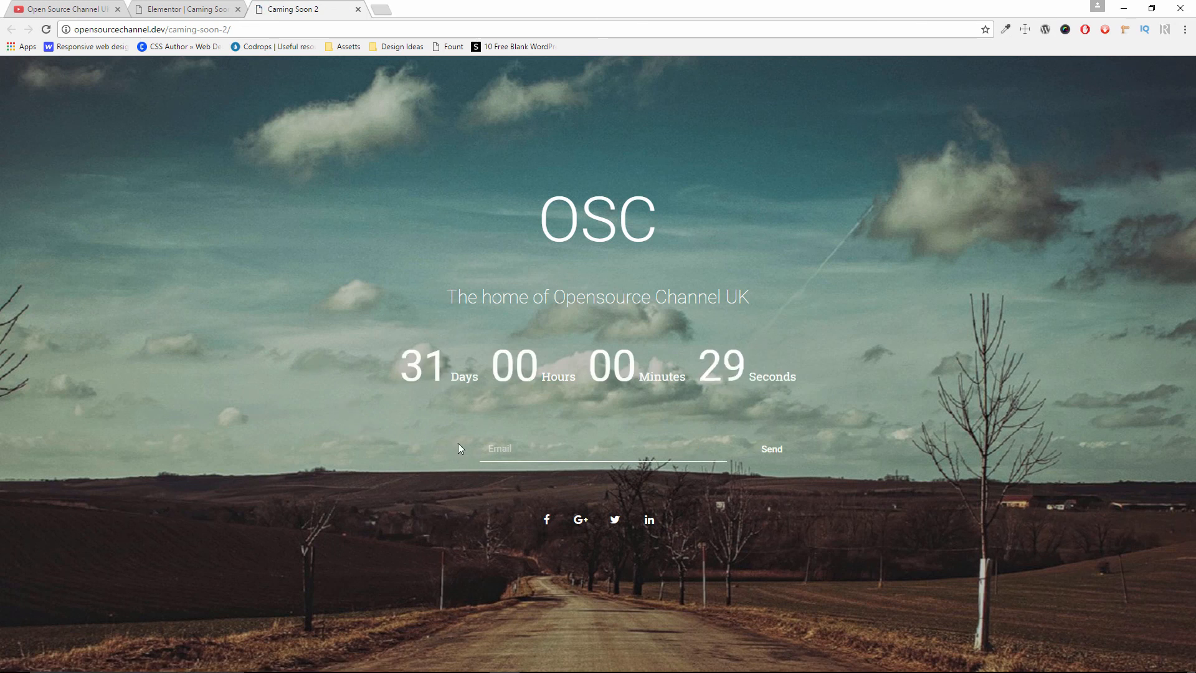
{"action": "left_click", "coordinate": [165, 10]}
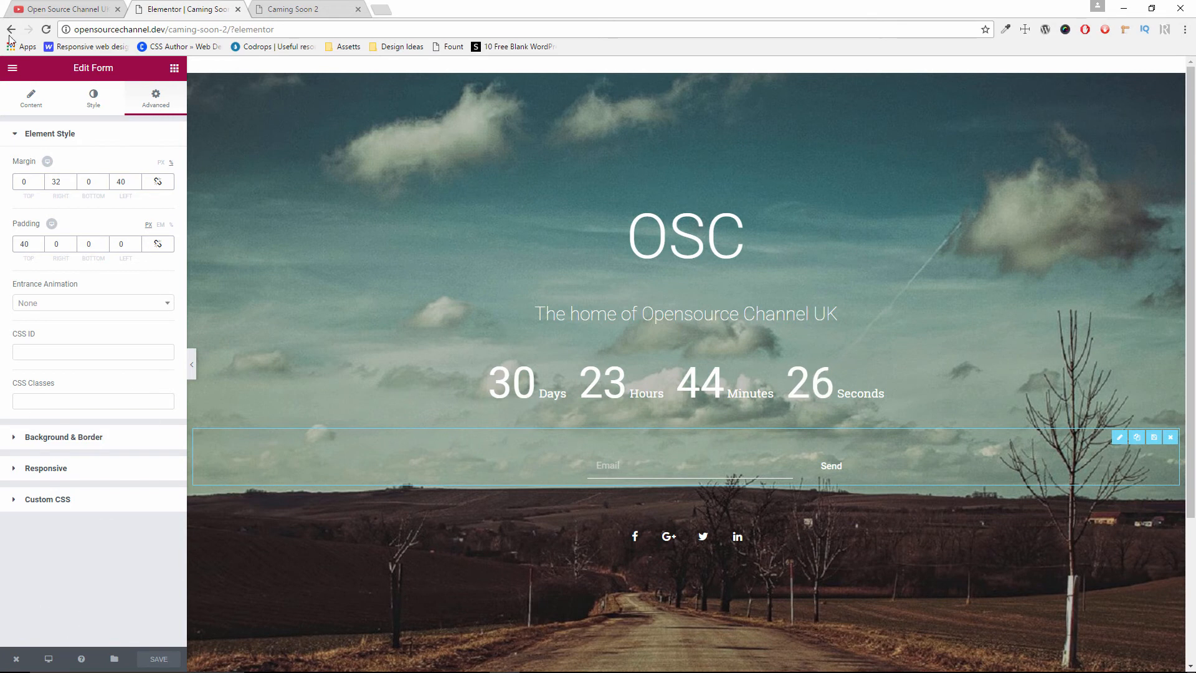
- Switch the page preview to the Tablet size and inspect the layout down to the end of the section
{"action": "left_click", "coordinate": [174, 69]}
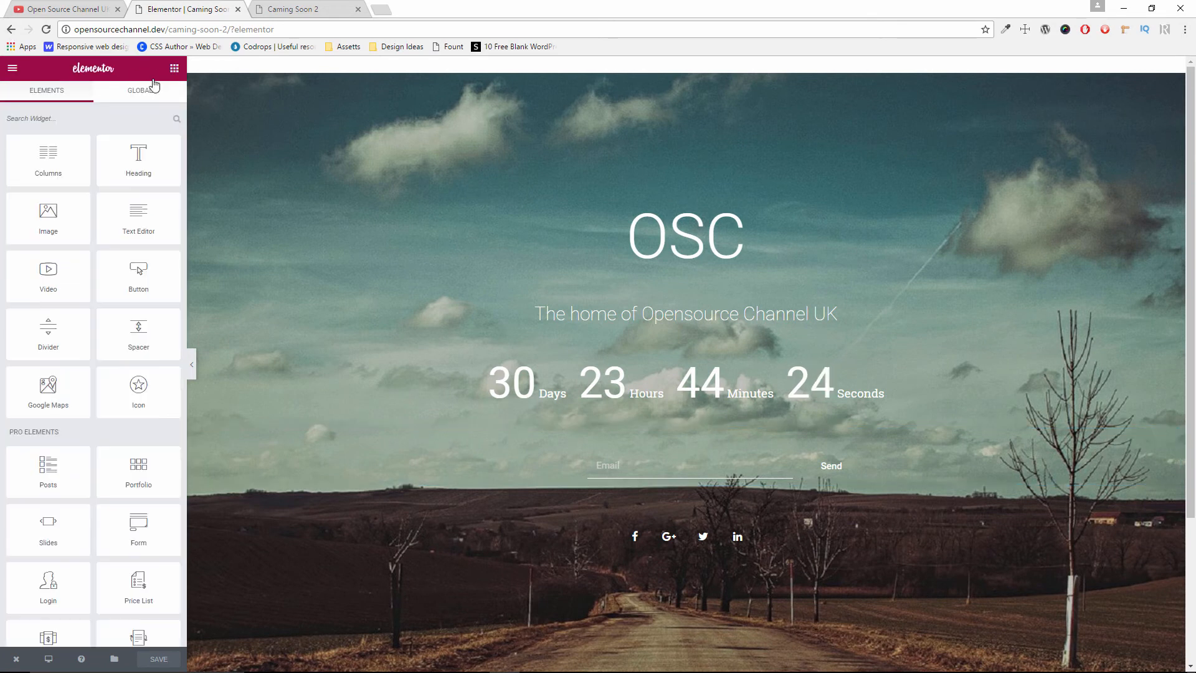
{"action": "left_click", "coordinate": [56, 655]}
{"action": "left_click", "coordinate": [47, 602]}
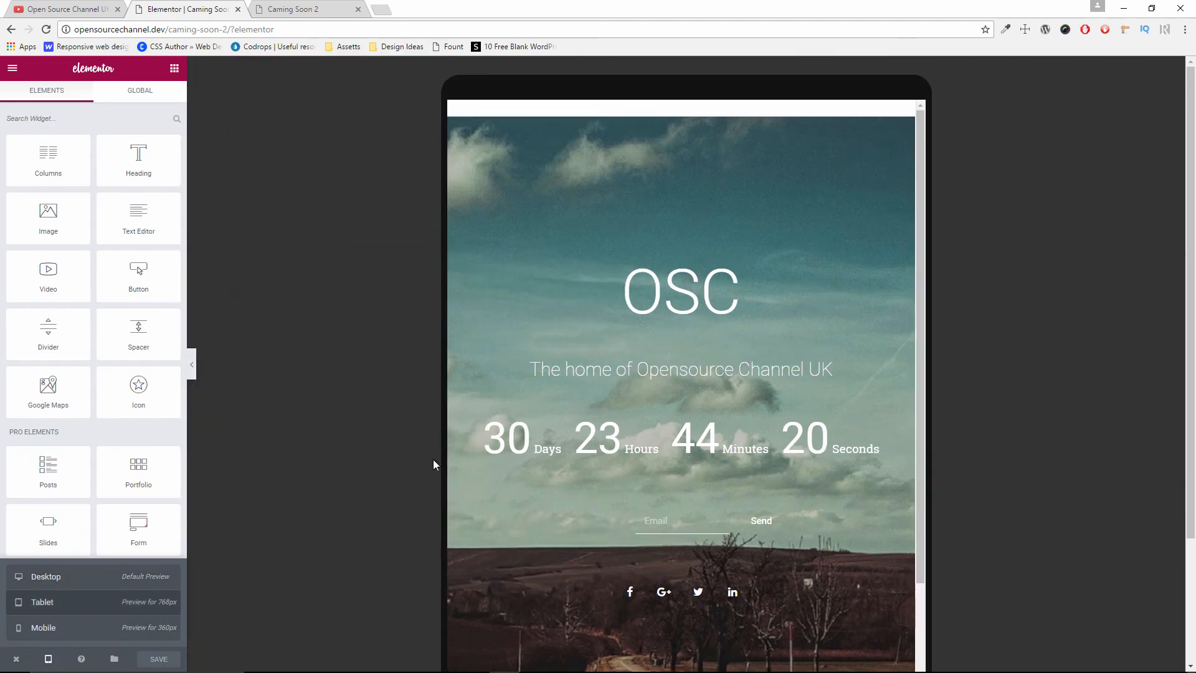
{"action": "scroll", "coordinate": [532, 420], "scroll_direction": "down", "scroll_amount": 3}
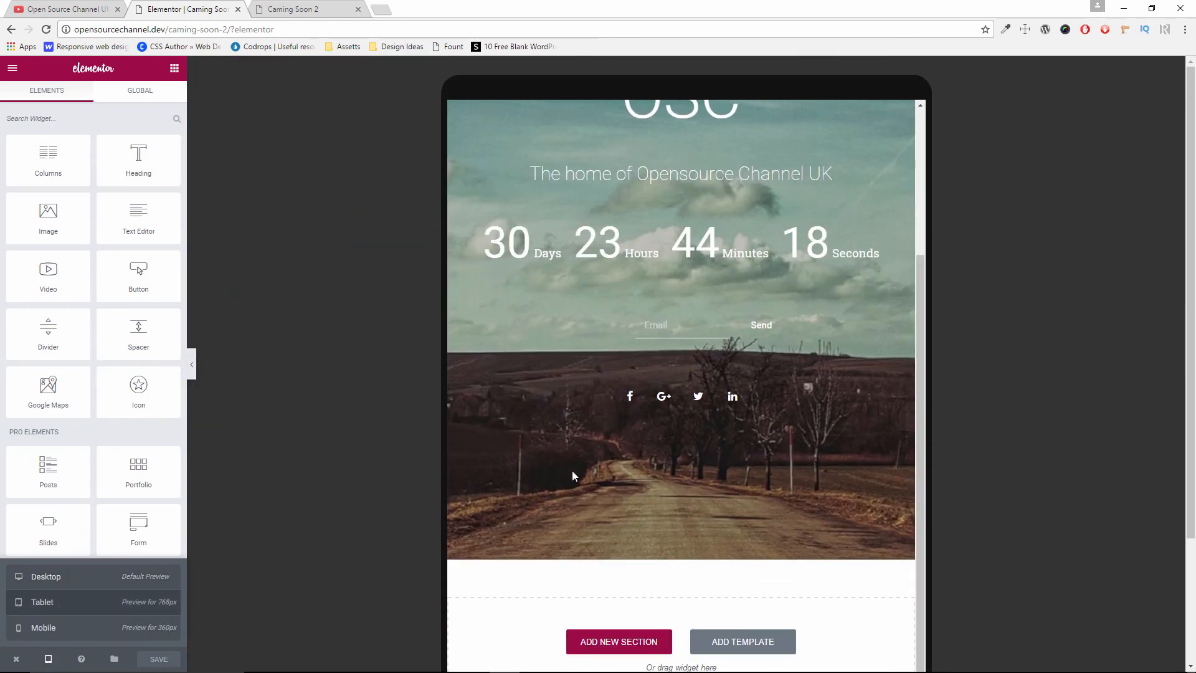
- Unlink the email form's tablet margins, switch them to percent, and set the right margin to 10% and the left margin to 15%
{"action": "left_click", "coordinate": [714, 338]}
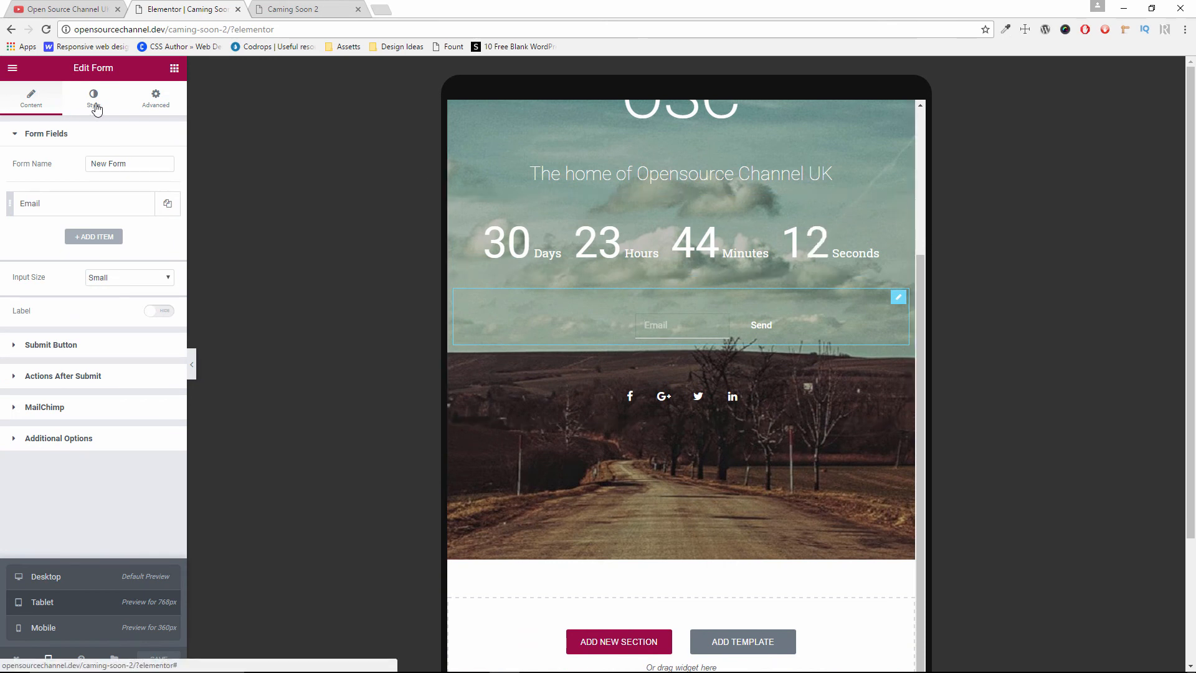
{"action": "left_click", "coordinate": [157, 109]}
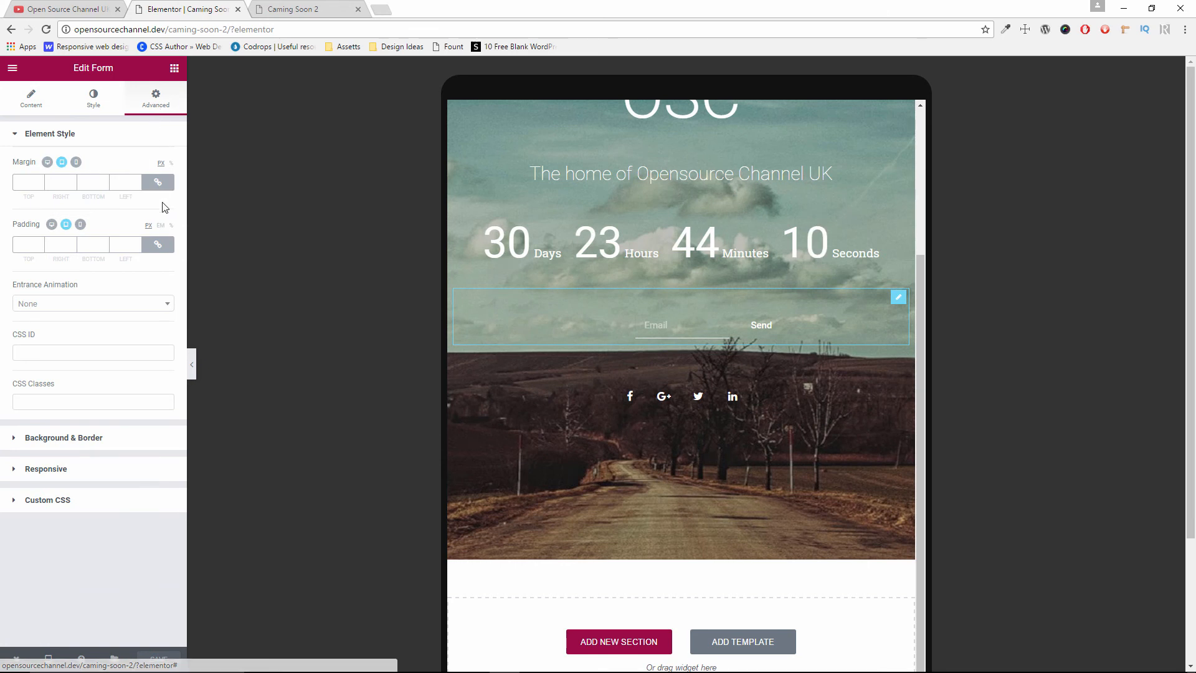
{"action": "left_click", "coordinate": [157, 181]}
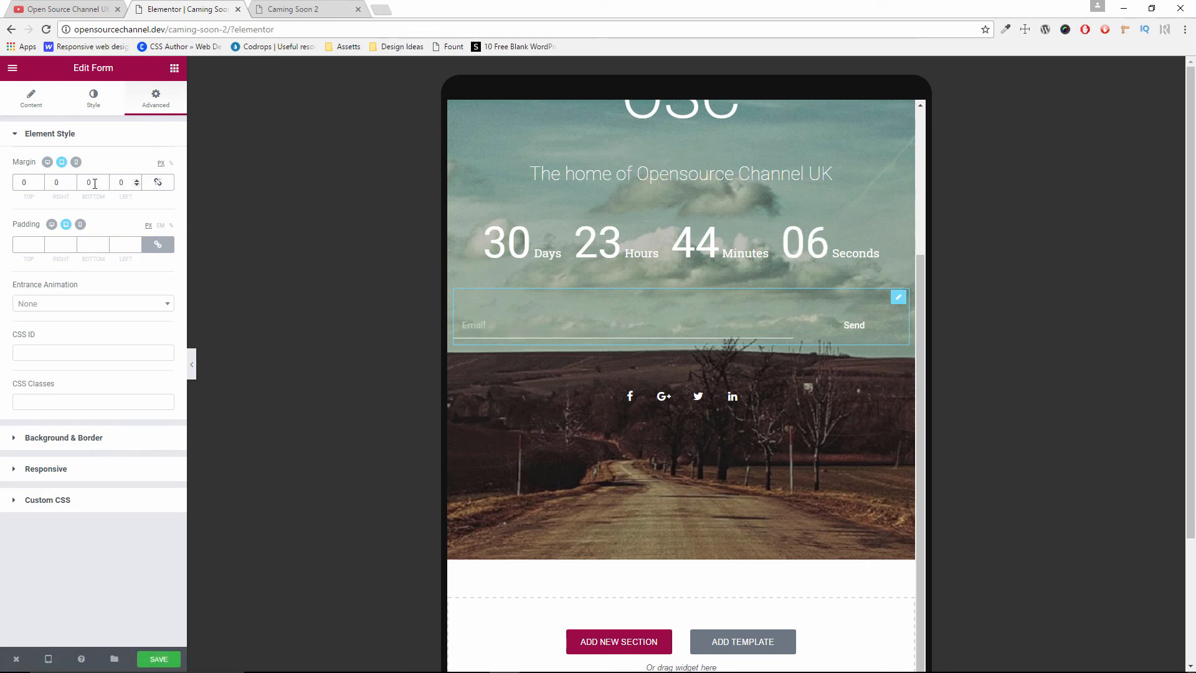
{"action": "left_click", "coordinate": [65, 182]}
{"action": "left_click", "coordinate": [170, 163]}
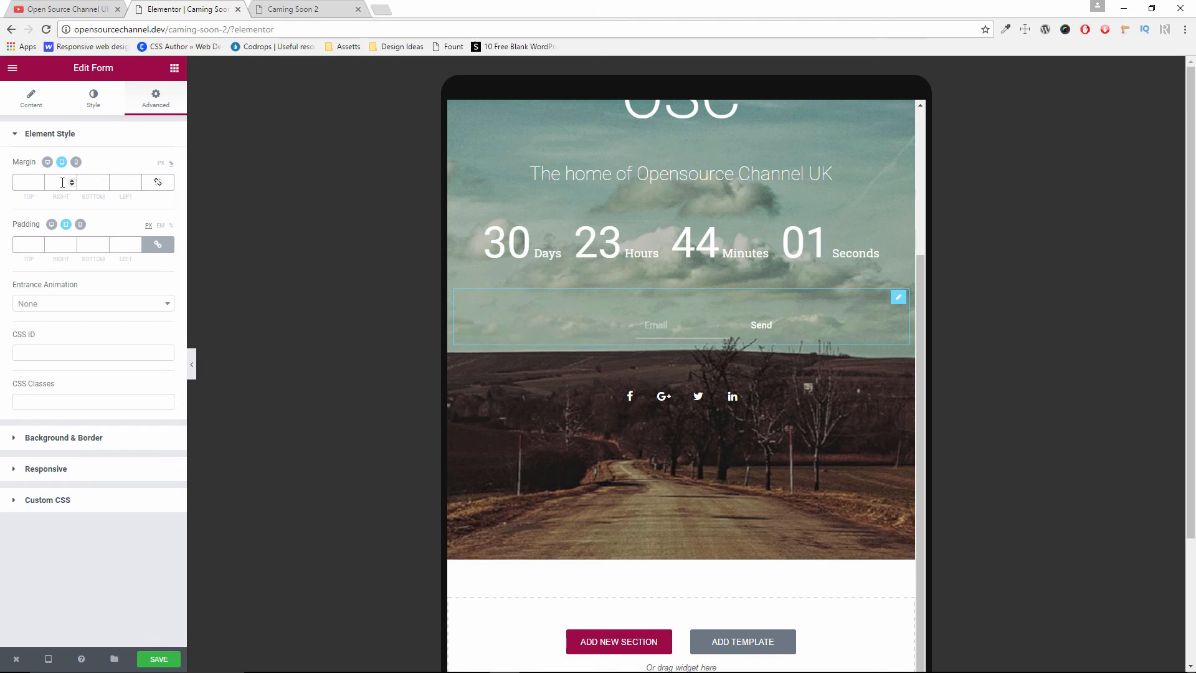
{"action": "type", "text": "10"}
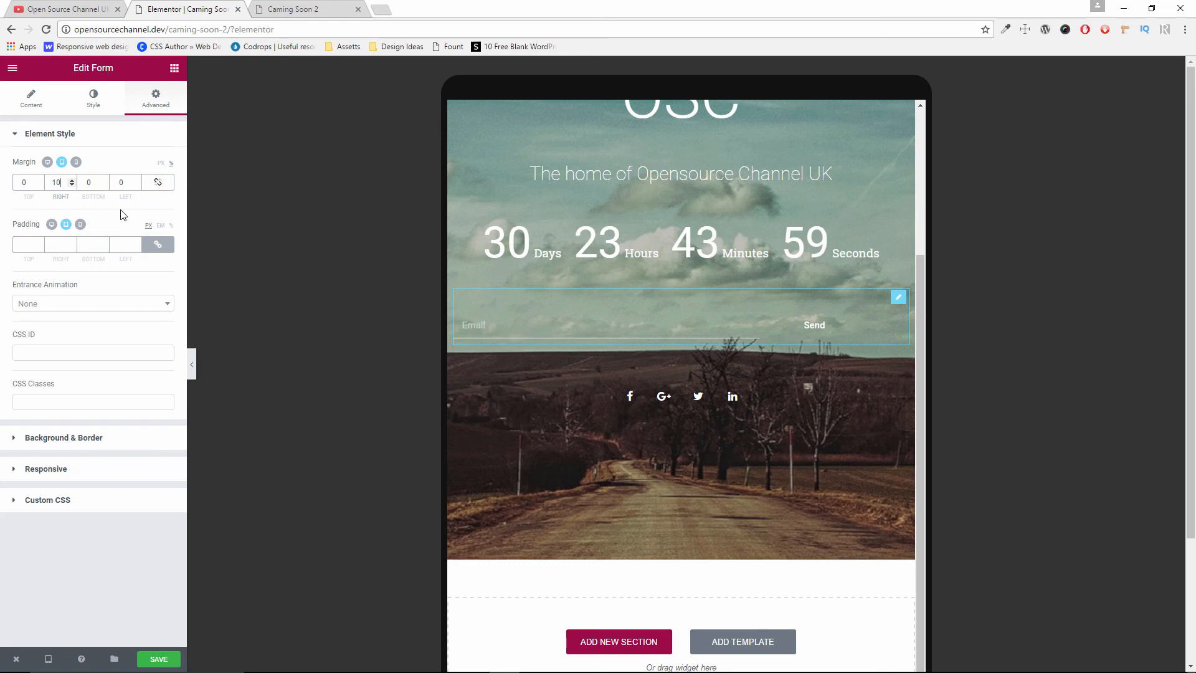
{"action": "left_click", "coordinate": [136, 180]}
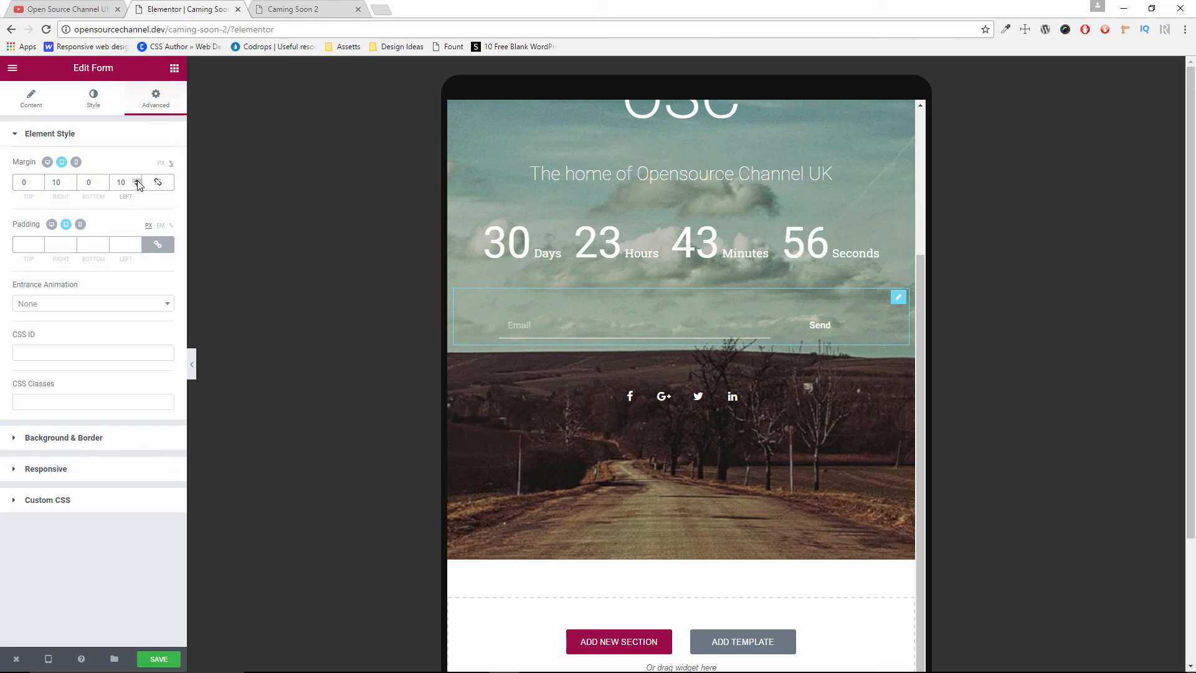
{"action": "left_click", "coordinate": [136, 180]}
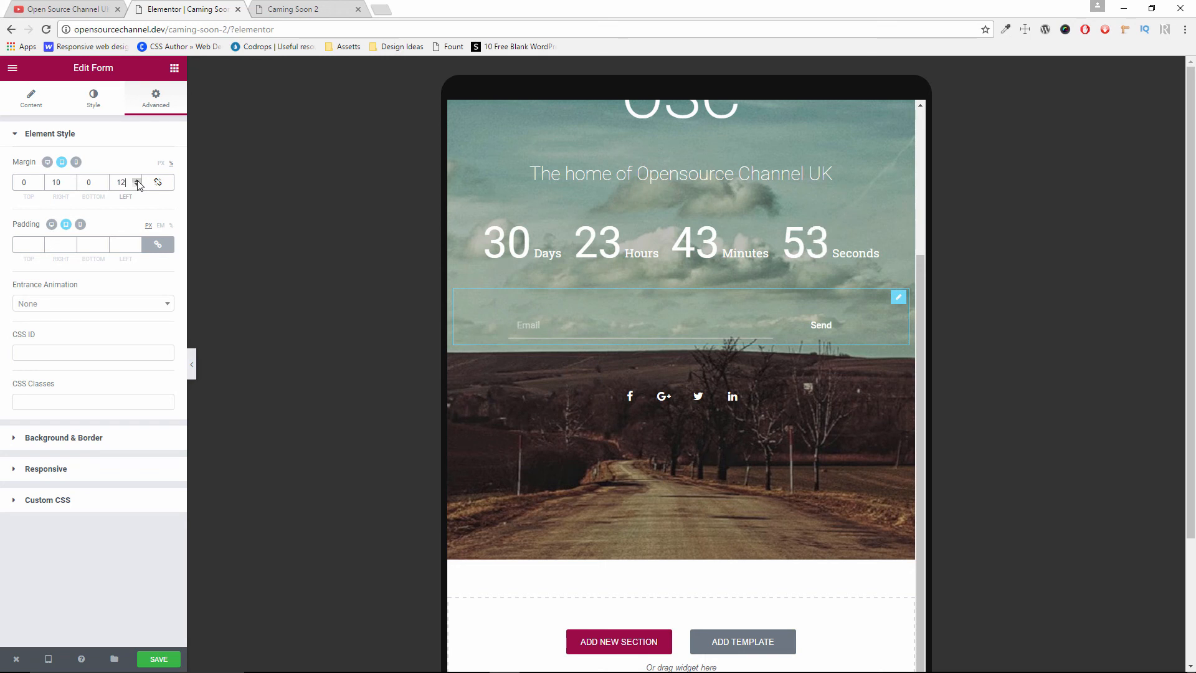
- Try a 15% right margin on the email form for tablet, and restore it to 10%
{"action": "left_click", "coordinate": [71, 180]}
{"action": "left_click", "coordinate": [72, 180]}
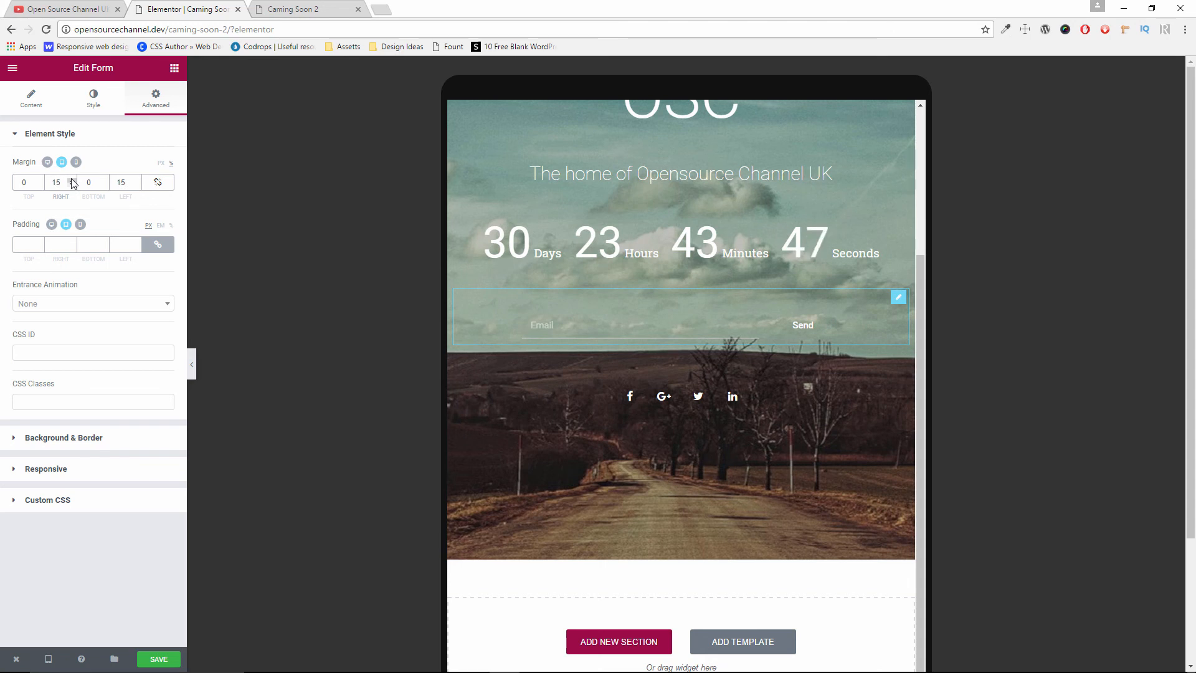
{"action": "left_click", "coordinate": [72, 184]}
{"action": "left_click", "coordinate": [71, 184]}
{"action": "left_click", "coordinate": [72, 185]}
{"action": "left_click", "coordinate": [71, 184]}
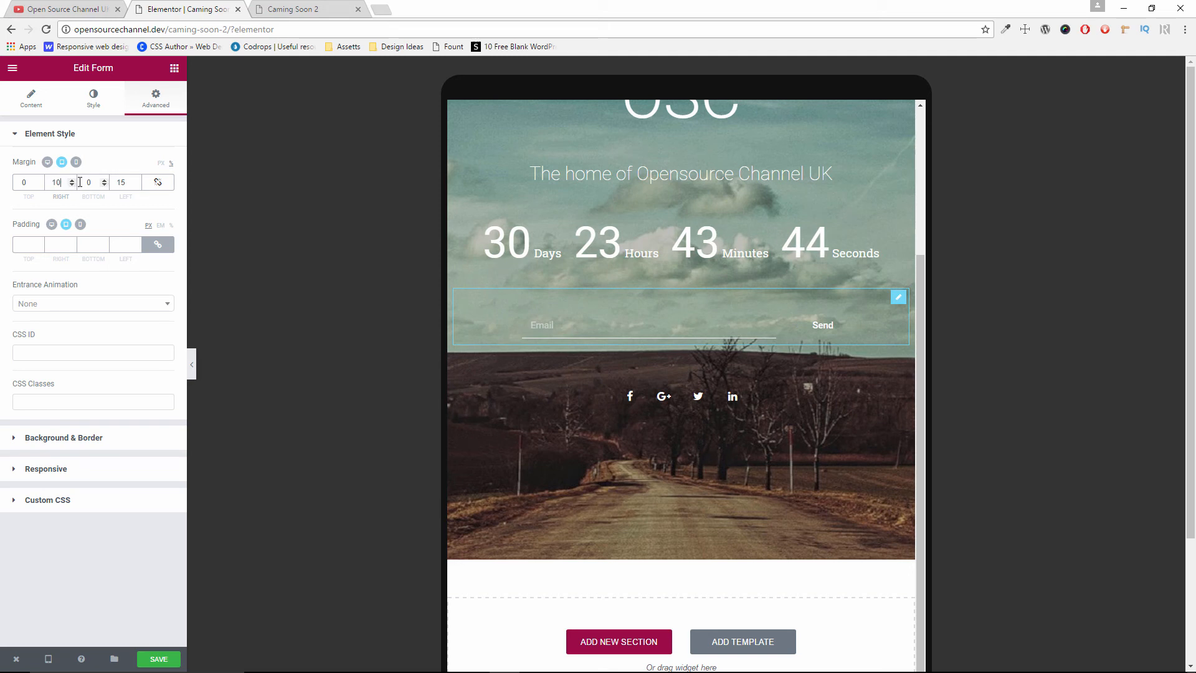
- Increase the email form's tablet left margin to 20%
{"action": "left_click", "coordinate": [136, 180]}
{"action": "left_click", "coordinate": [136, 180]}
{"action": "left_click", "coordinate": [136, 180]}
{"action": "left_click", "coordinate": [136, 180]}
{"action": "left_click", "coordinate": [137, 180]}
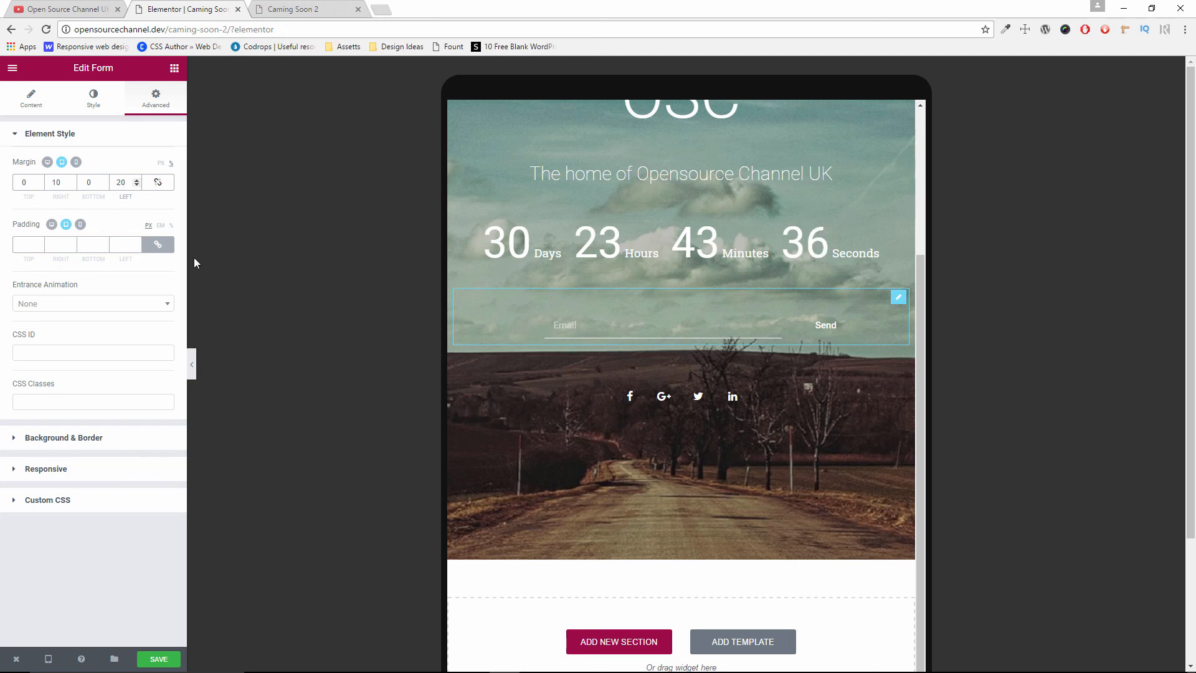
- Preview the tablet layout without the editing panel, checking the form's position down to the page's end
{"action": "left_click", "coordinate": [191, 362]}
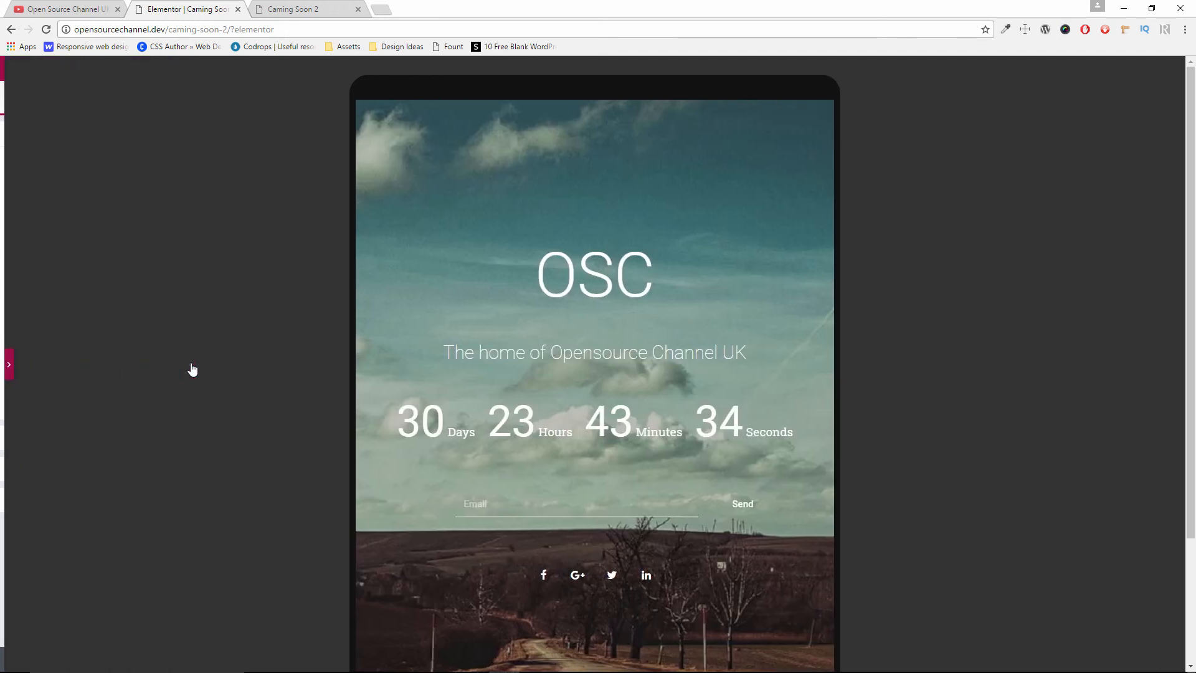
{"action": "scroll", "coordinate": [622, 518], "scroll_direction": "down", "scroll_amount": 1}
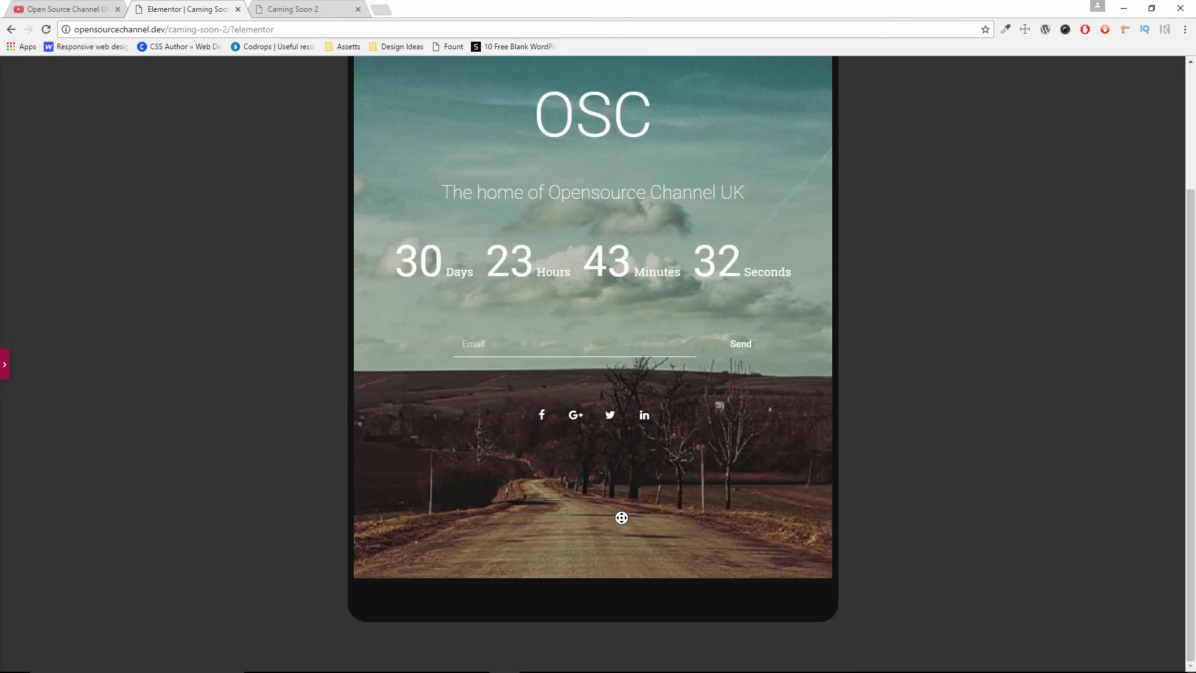
{"action": "scroll", "coordinate": [620, 514], "scroll_direction": "up", "scroll_amount": 3}
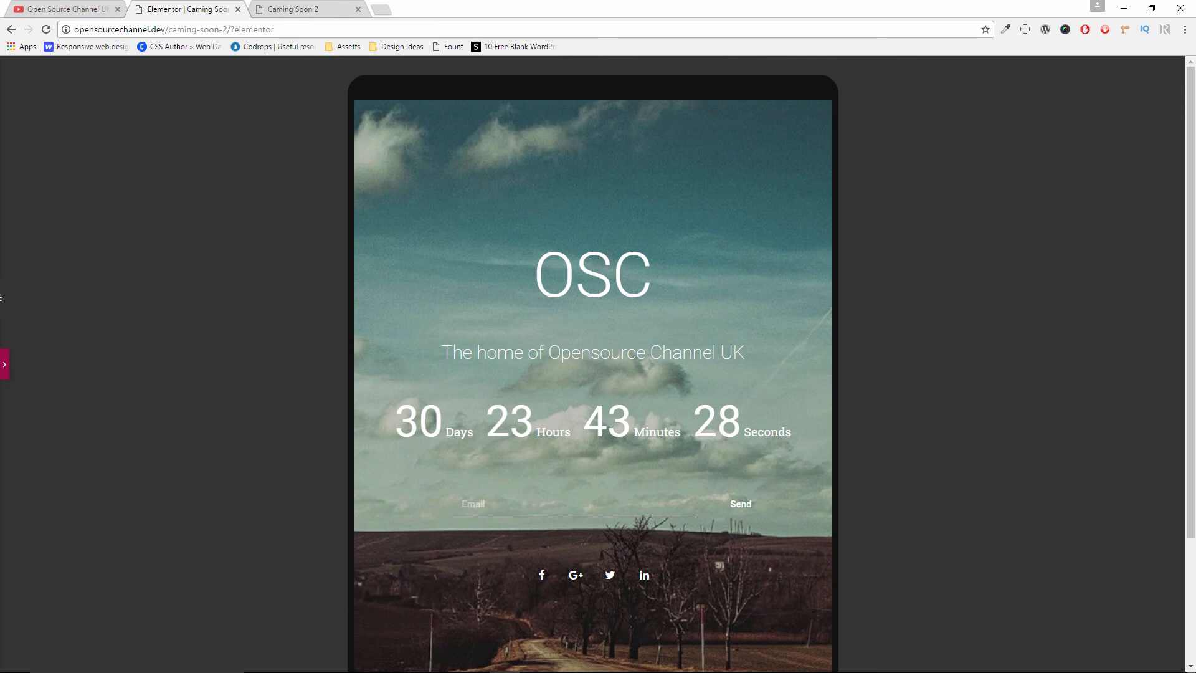
{"action": "left_click", "coordinate": [8, 369]}
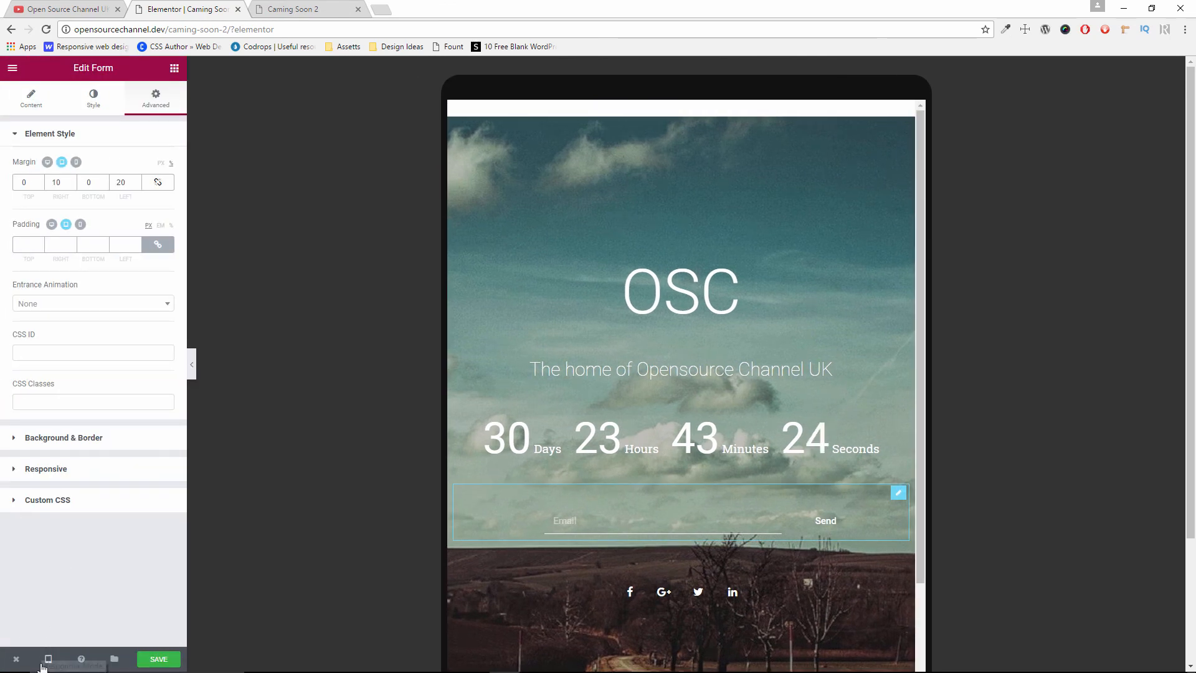
- Switch the page preview to the Mobile size and look through the email form's content, style and advanced settings
{"action": "left_click", "coordinate": [47, 661]}
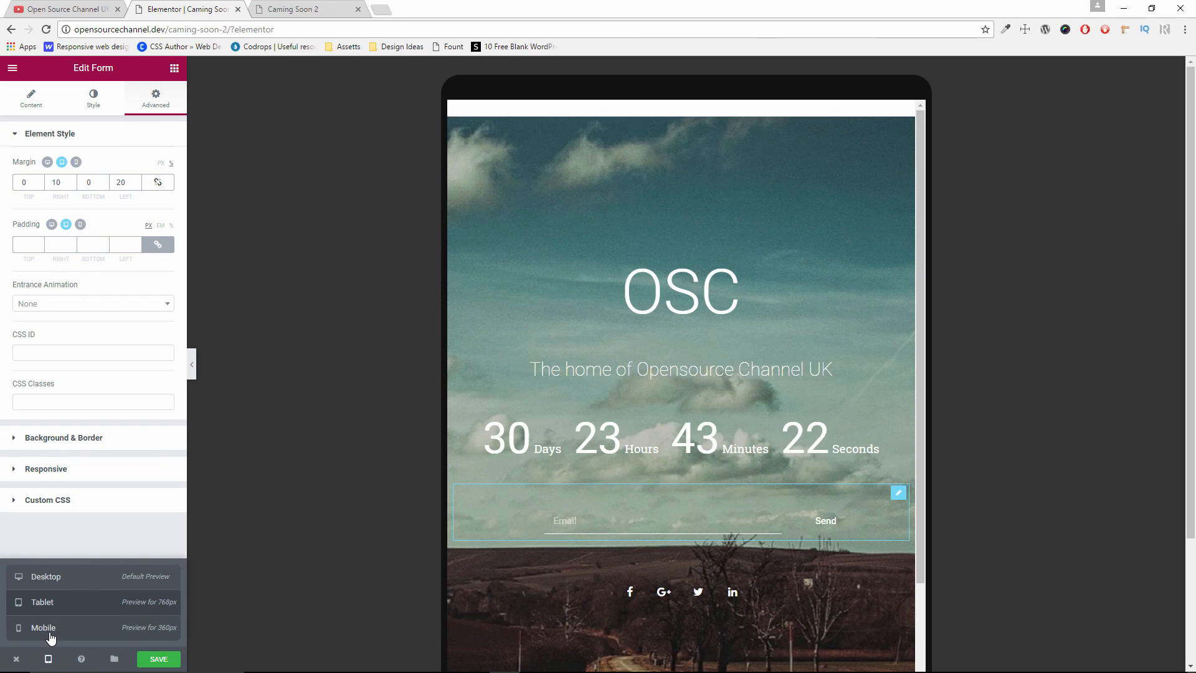
{"action": "left_click", "coordinate": [44, 628]}
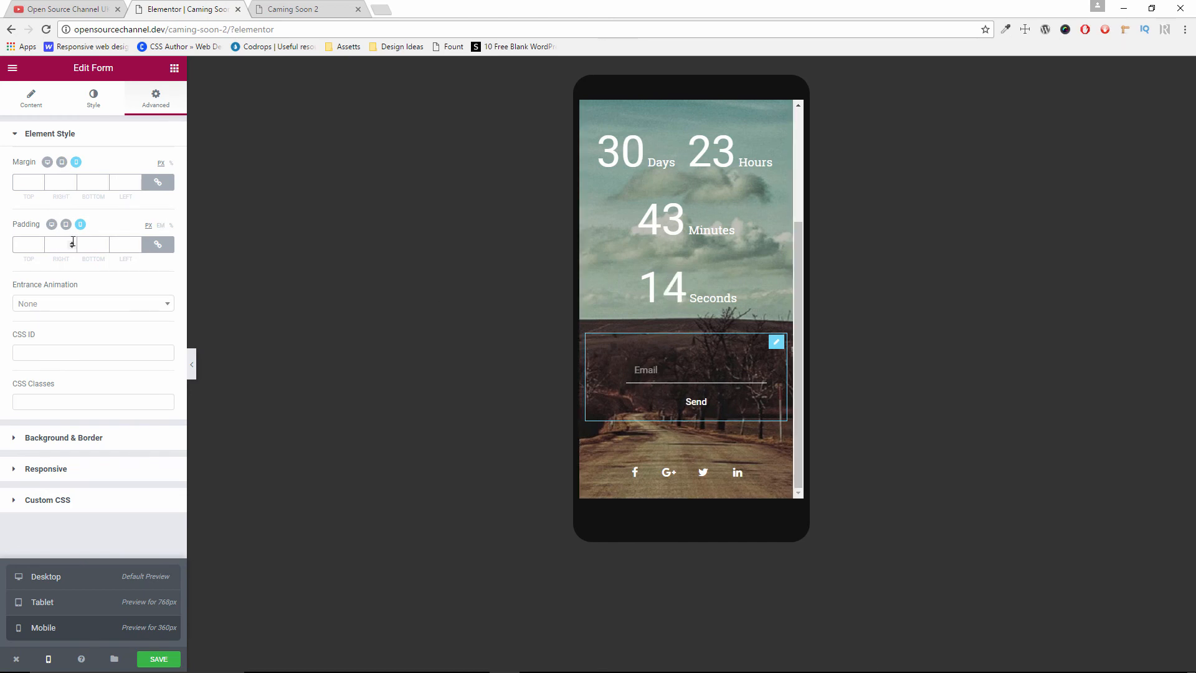
{"action": "left_click", "coordinate": [50, 99]}
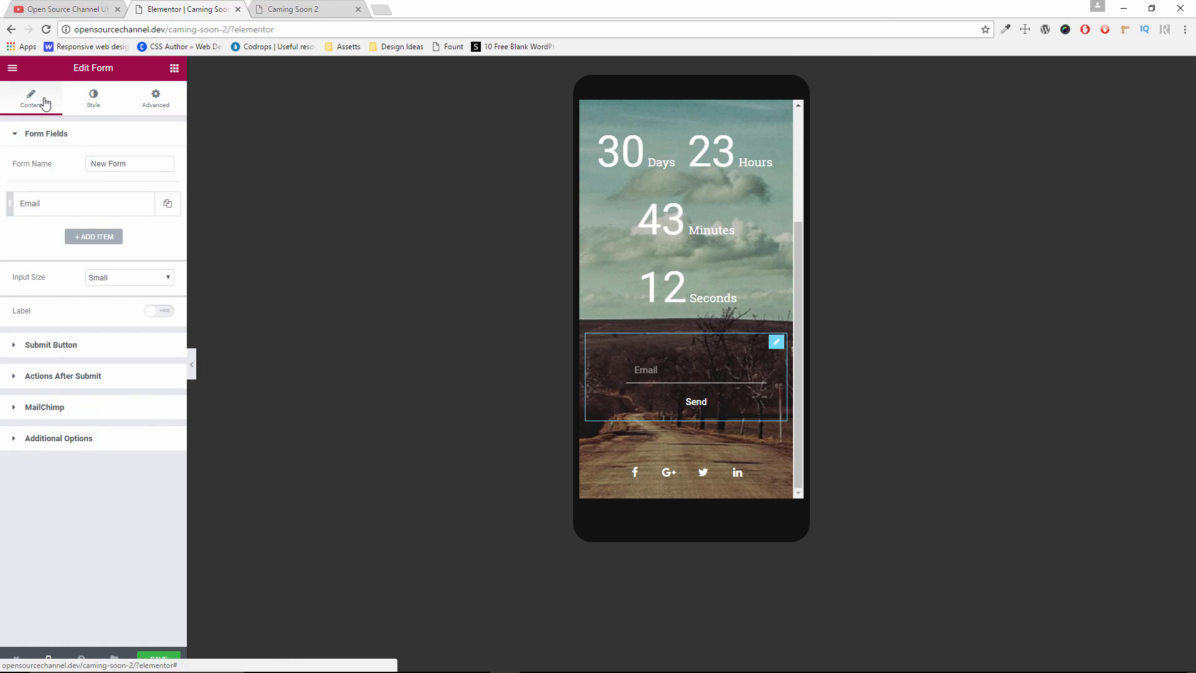
{"action": "left_click", "coordinate": [96, 111]}
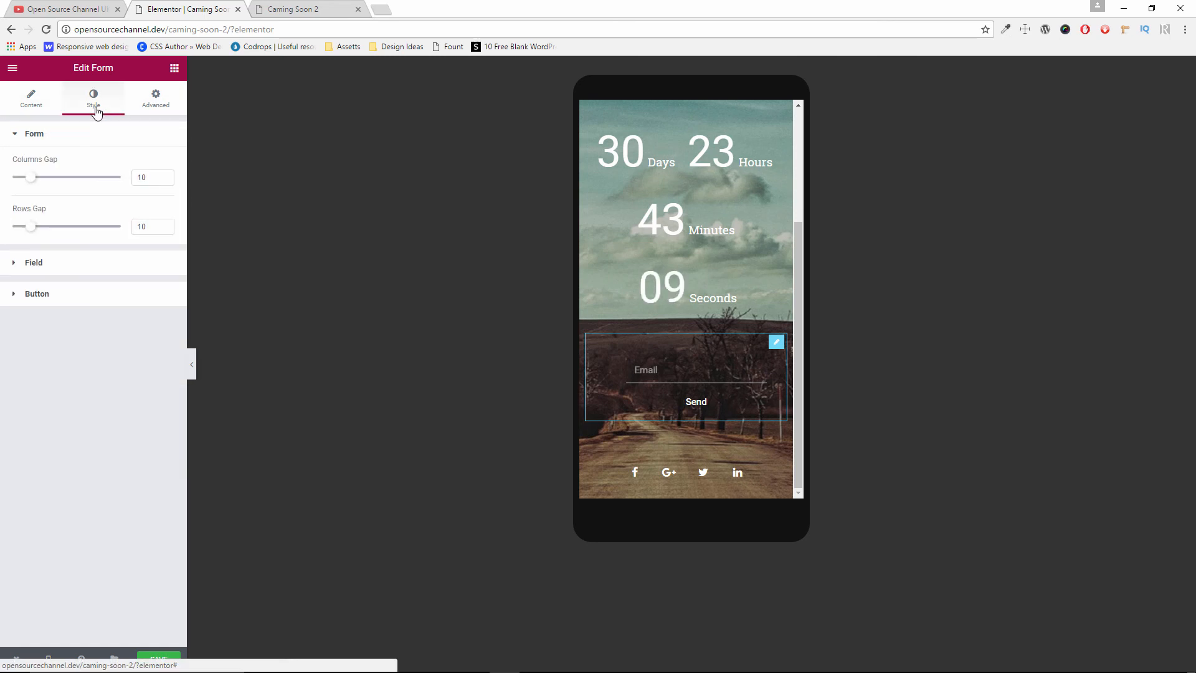
{"action": "left_click", "coordinate": [140, 112]}
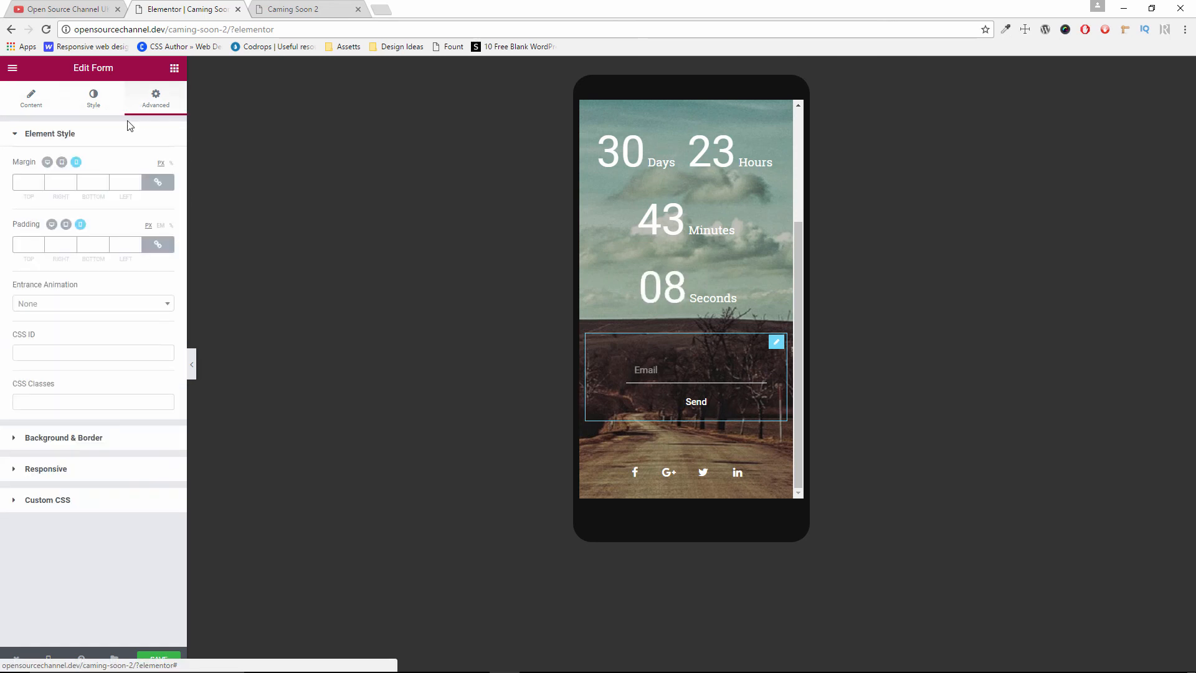
- Unlink the email form's mobile margins and set the right margin to 10 px
{"action": "left_click", "coordinate": [157, 189]}
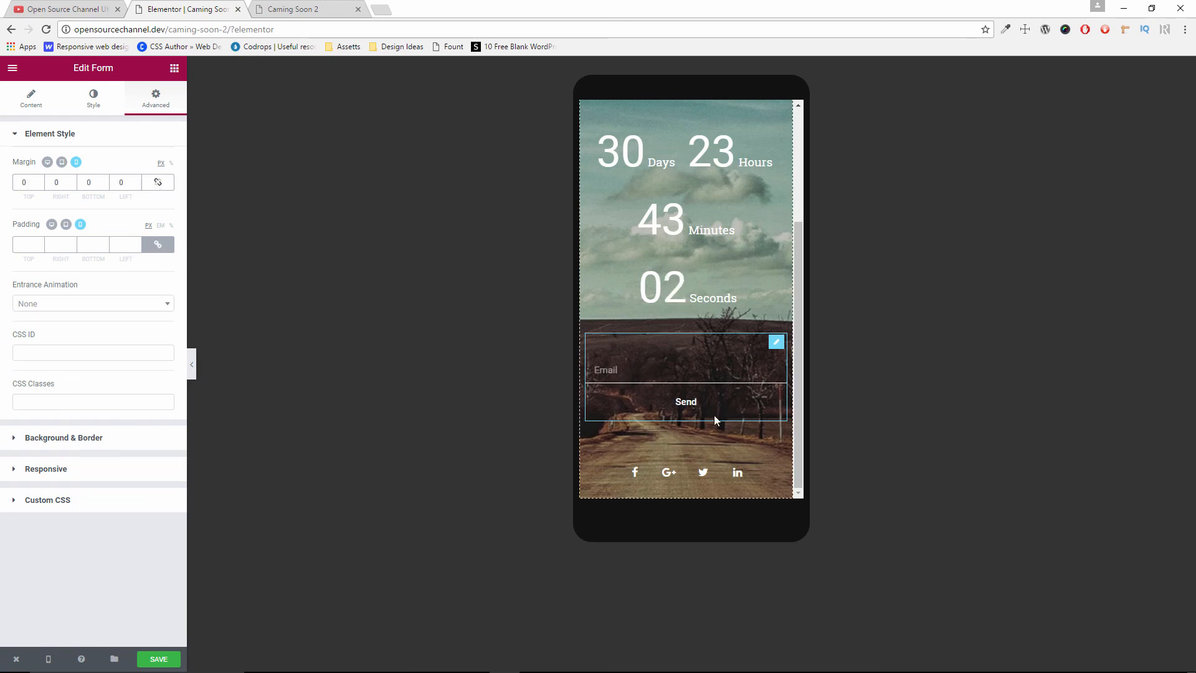
{"action": "left_click", "coordinate": [71, 180]}
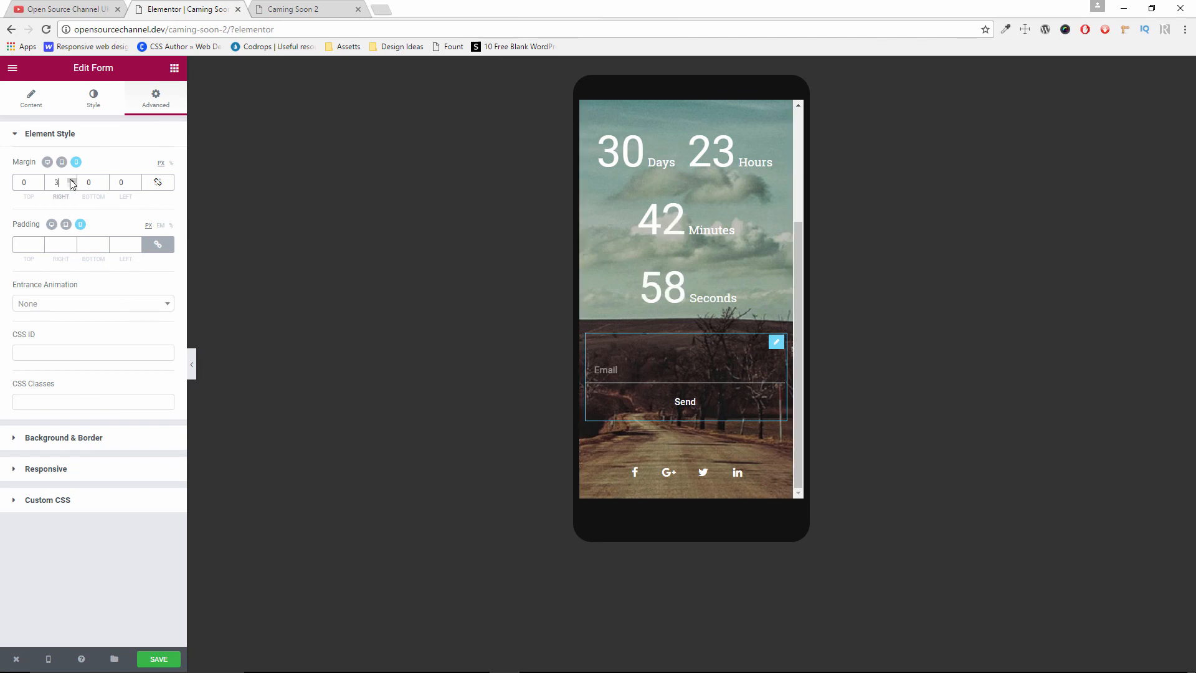
{"action": "left_click", "coordinate": [71, 180]}
{"action": "left_click", "coordinate": [72, 180]}
{"action": "left_click", "coordinate": [72, 180]}
{"action": "left_click", "coordinate": [72, 180]}
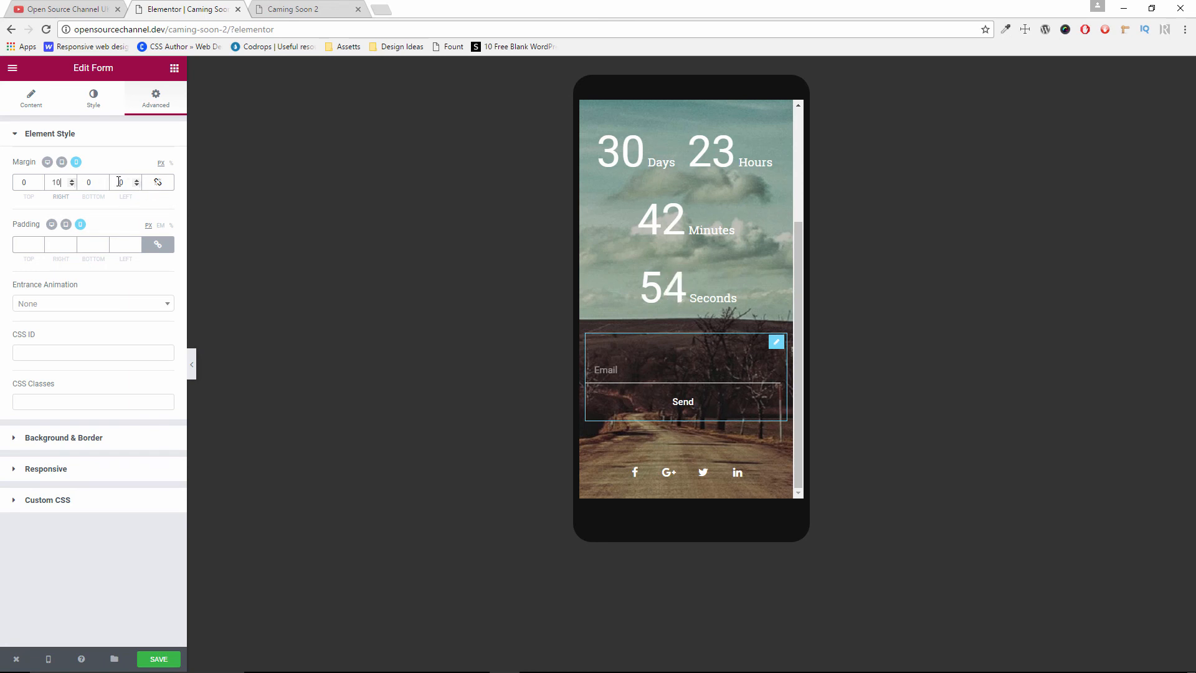
- Set the email form's mobile left margin to 10 px
{"action": "left_click", "coordinate": [137, 181]}
{"action": "left_click", "coordinate": [137, 181]}
{"action": "left_click", "coordinate": [138, 181]}
{"action": "left_click", "coordinate": [137, 180]}
{"action": "left_click", "coordinate": [137, 180]}
{"action": "left_click", "coordinate": [137, 180]}
{"action": "left_click", "coordinate": [137, 181]}
{"action": "left_click", "coordinate": [137, 181]}
{"action": "left_click", "coordinate": [137, 180]}
{"action": "left_click", "coordinate": [137, 181]}
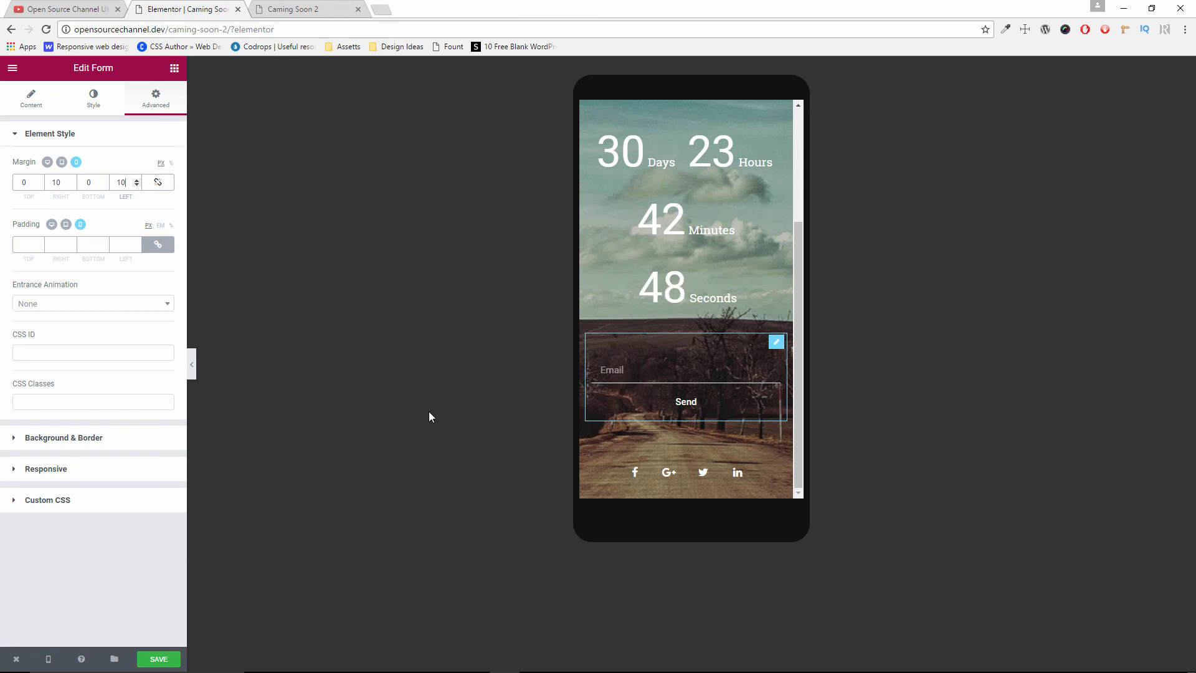
- Reduce the mobile font size of the heading "The home of Opensource Channel UK" to 16 px
{"action": "right_click", "coordinate": [593, 289]}
{"action": "left_click", "coordinate": [648, 210]}
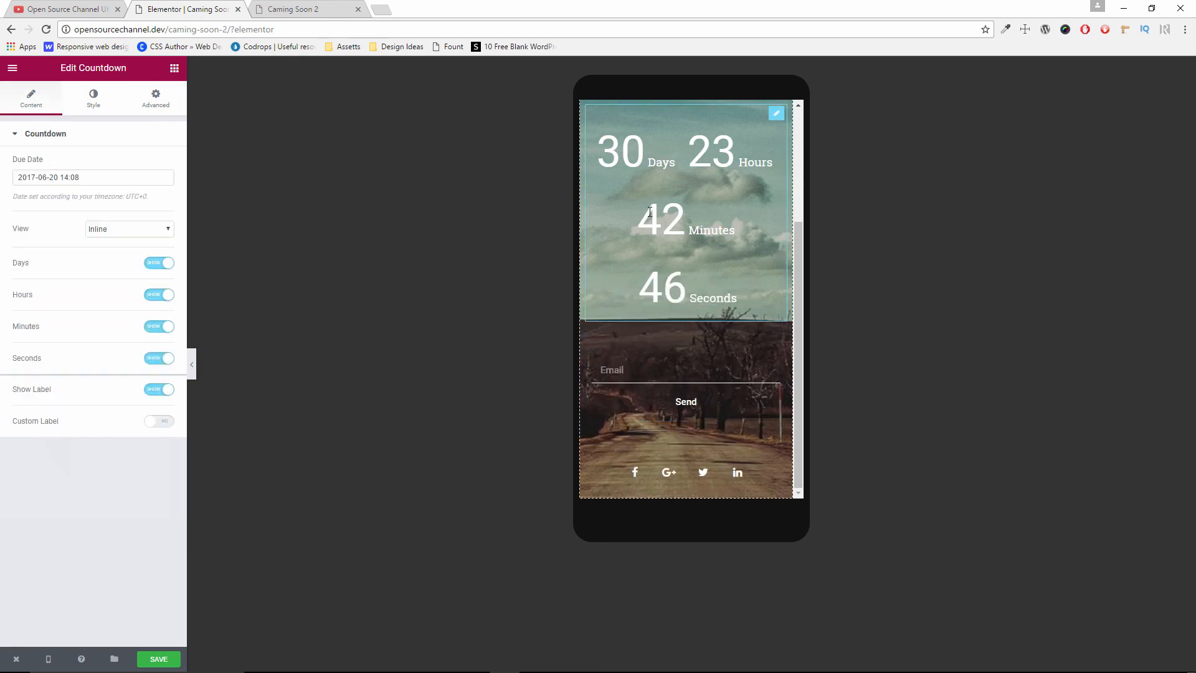
{"action": "scroll", "coordinate": [650, 211], "scroll_direction": "up", "scroll_amount": 3}
{"action": "scroll", "coordinate": [653, 296], "scroll_direction": "down", "scroll_amount": 2}
{"action": "scroll", "coordinate": [674, 261], "scroll_direction": "up", "scroll_amount": 1}
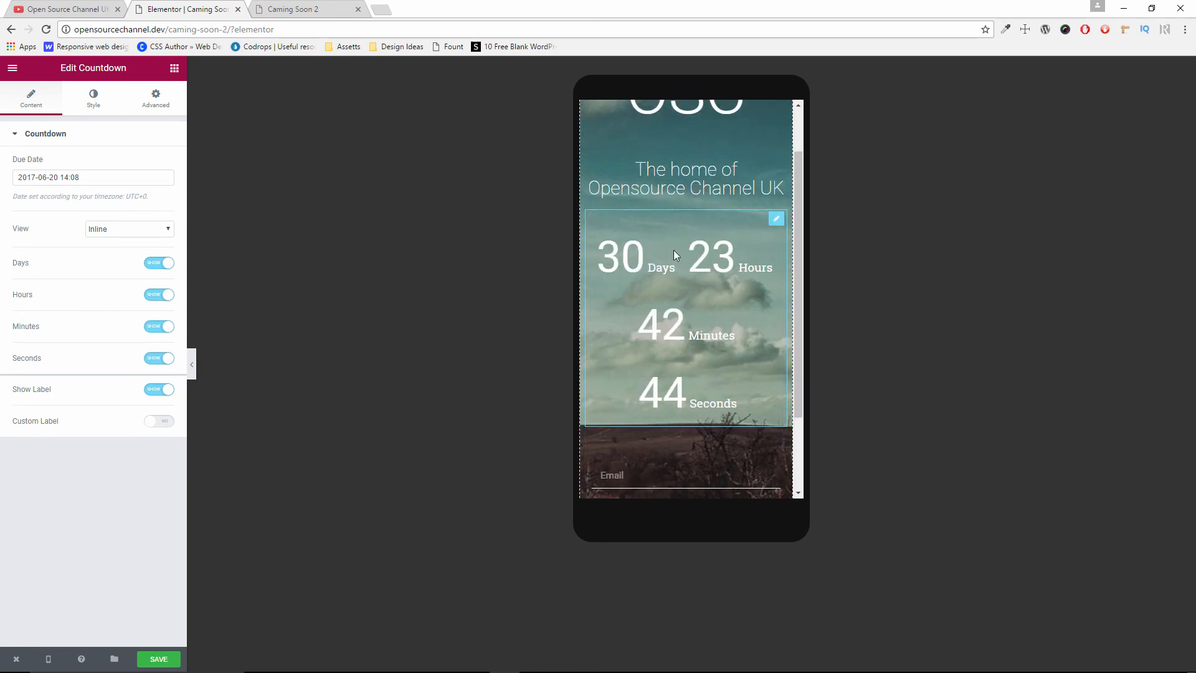
{"action": "left_click", "coordinate": [686, 178]}
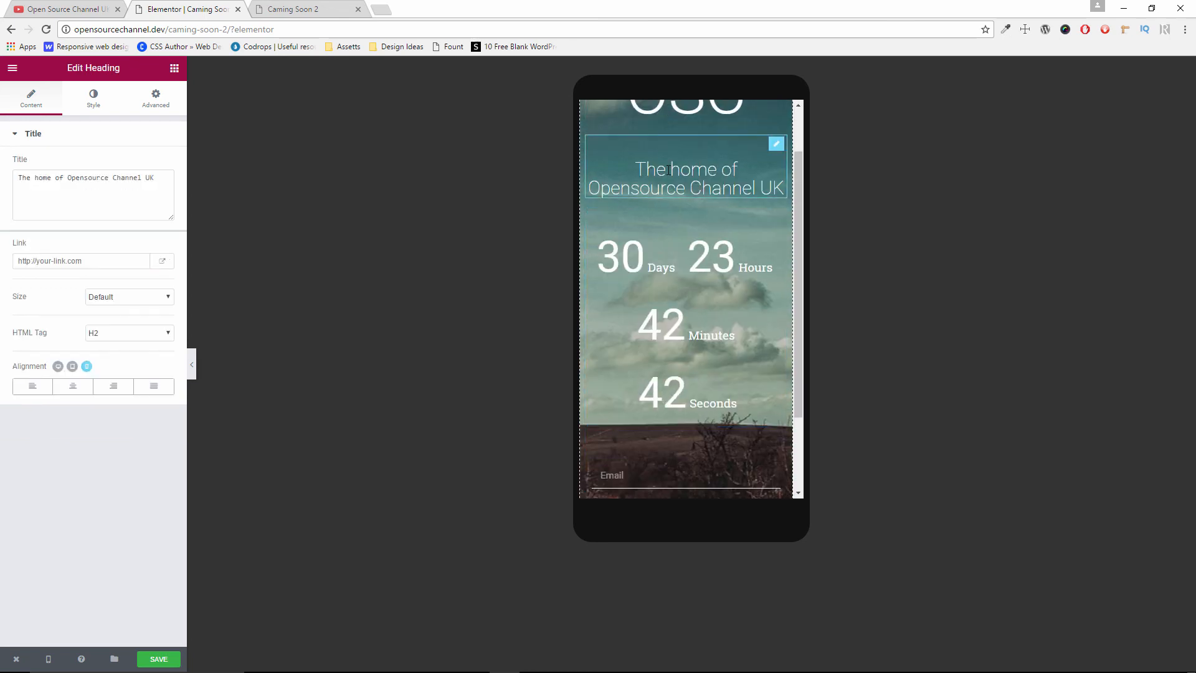
{"action": "left_click", "coordinate": [95, 102]}
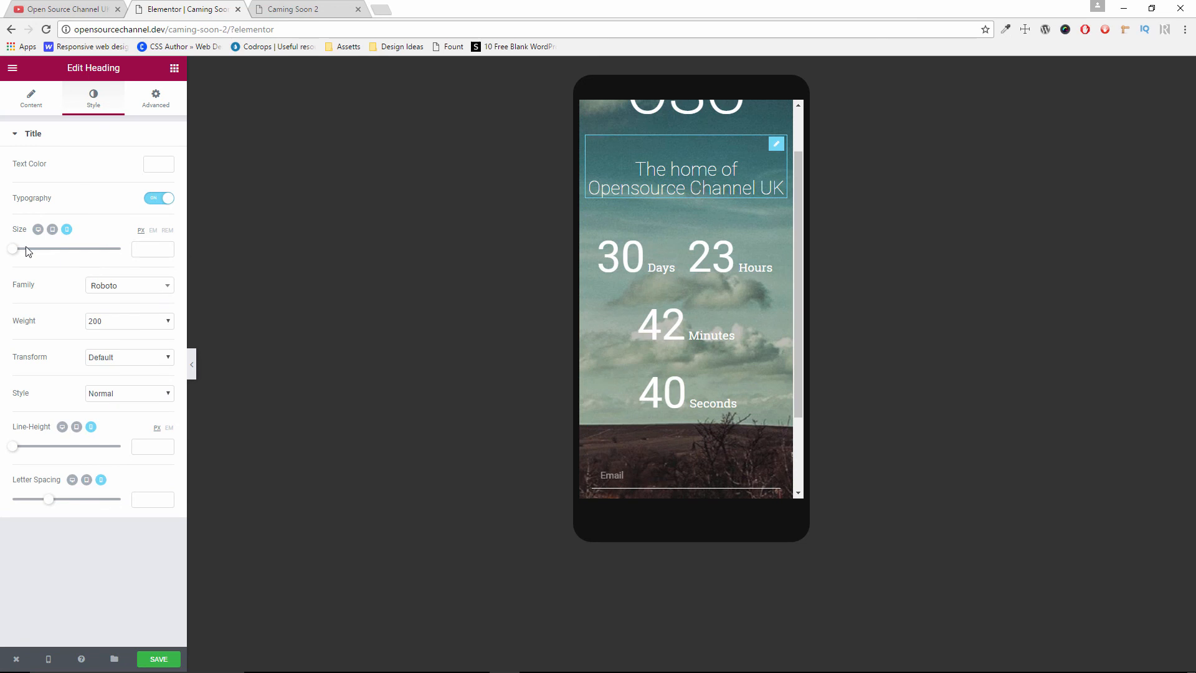
{"action": "left_click_drag", "start_coordinate": [18, 253], "coordinate": [26, 250]}
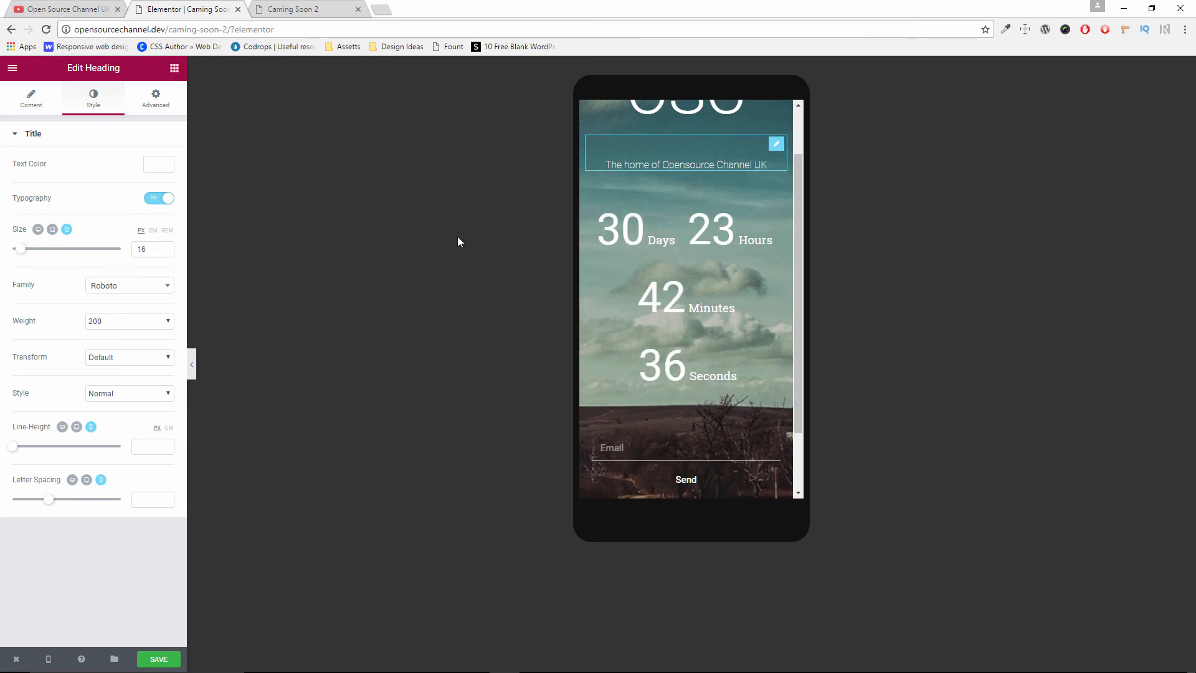
- Reduce the mobile font size of the OSC heading to about 63 px
{"action": "scroll", "coordinate": [623, 187], "scroll_direction": "up", "scroll_amount": 2}
{"action": "left_click", "coordinate": [596, 148]}
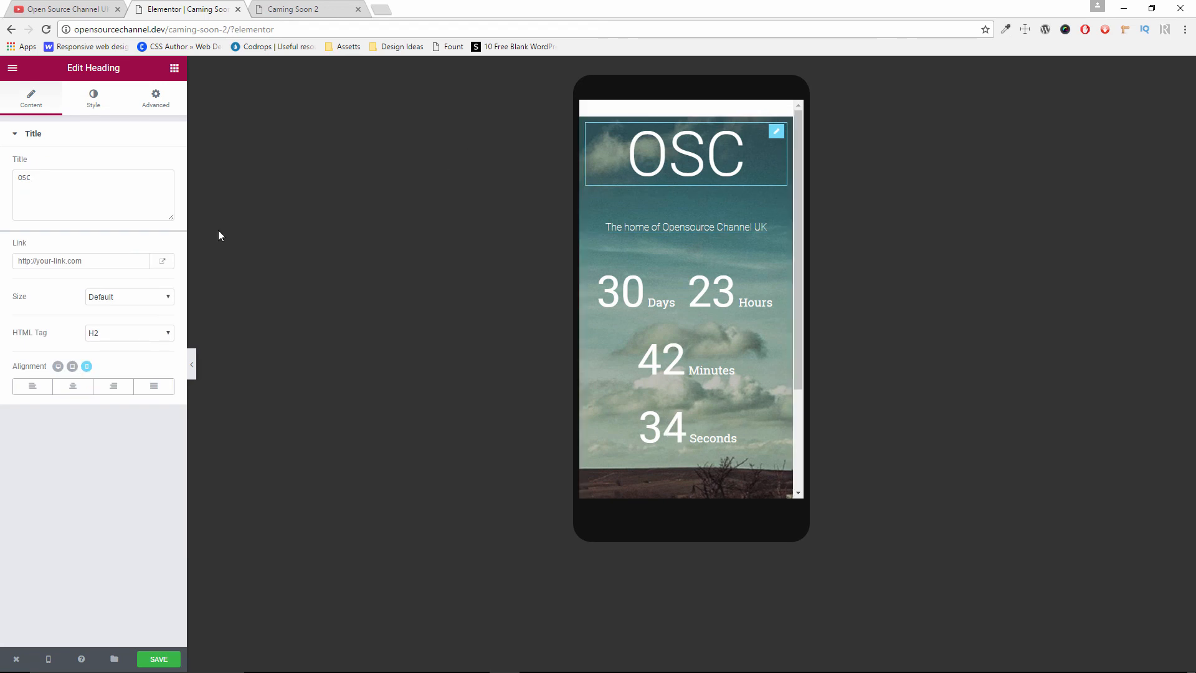
{"action": "left_click", "coordinate": [94, 98]}
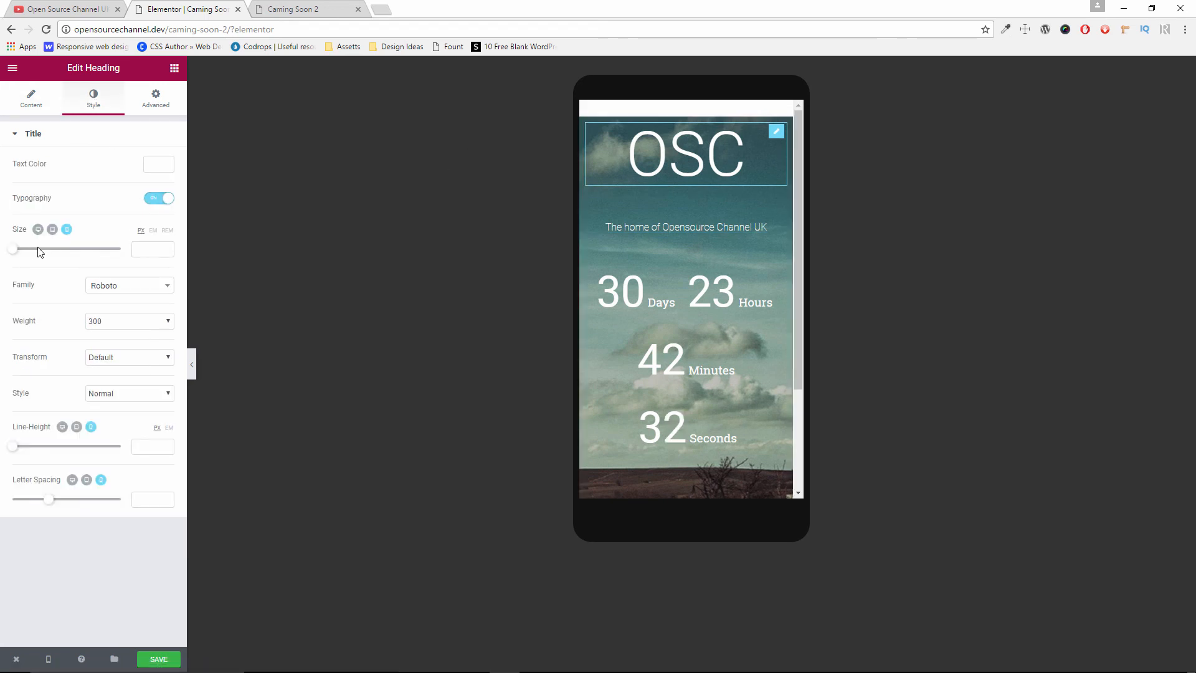
{"action": "left_click_drag", "start_coordinate": [18, 255], "coordinate": [51, 254]}
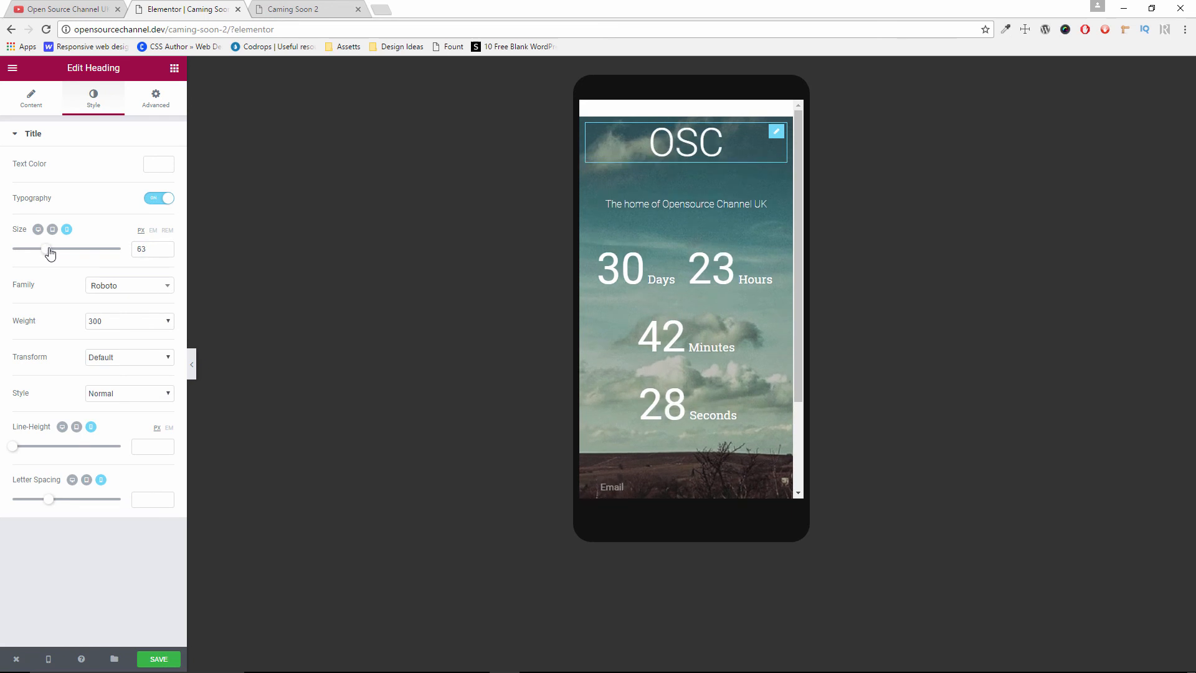
- Unlink the OSC heading's mobile padding values and set the top padding to 20 px
{"action": "left_click", "coordinate": [156, 100]}
{"action": "left_click", "coordinate": [158, 245]}
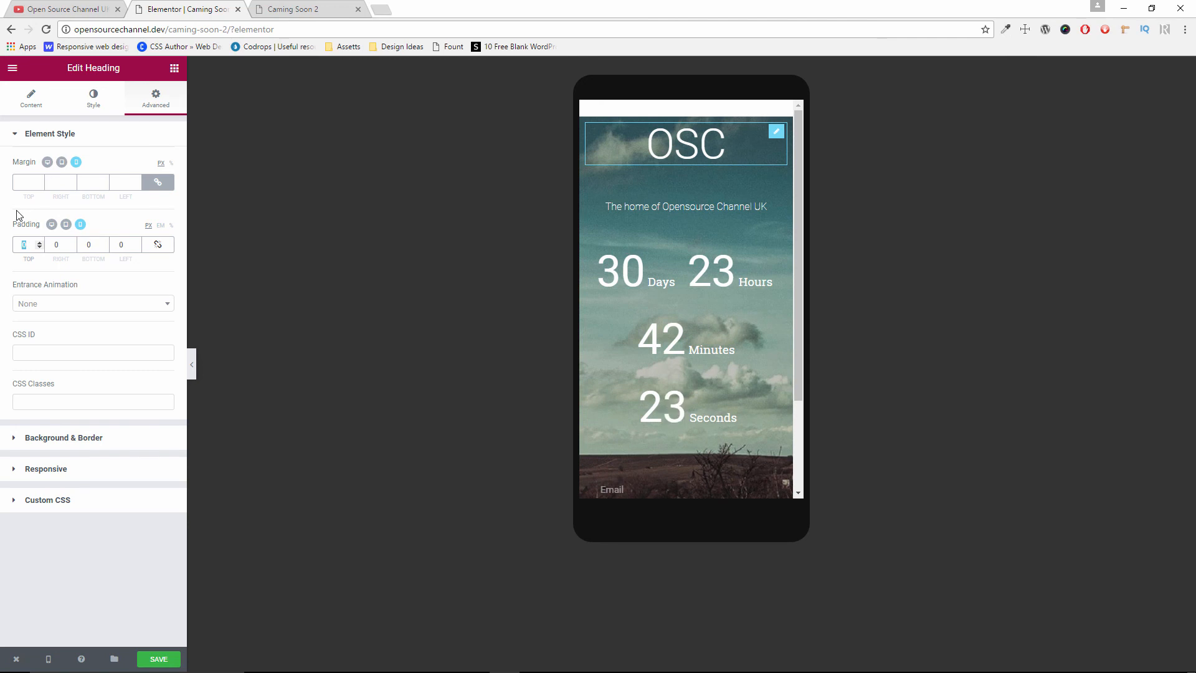
{"action": "type", "text": "20"}
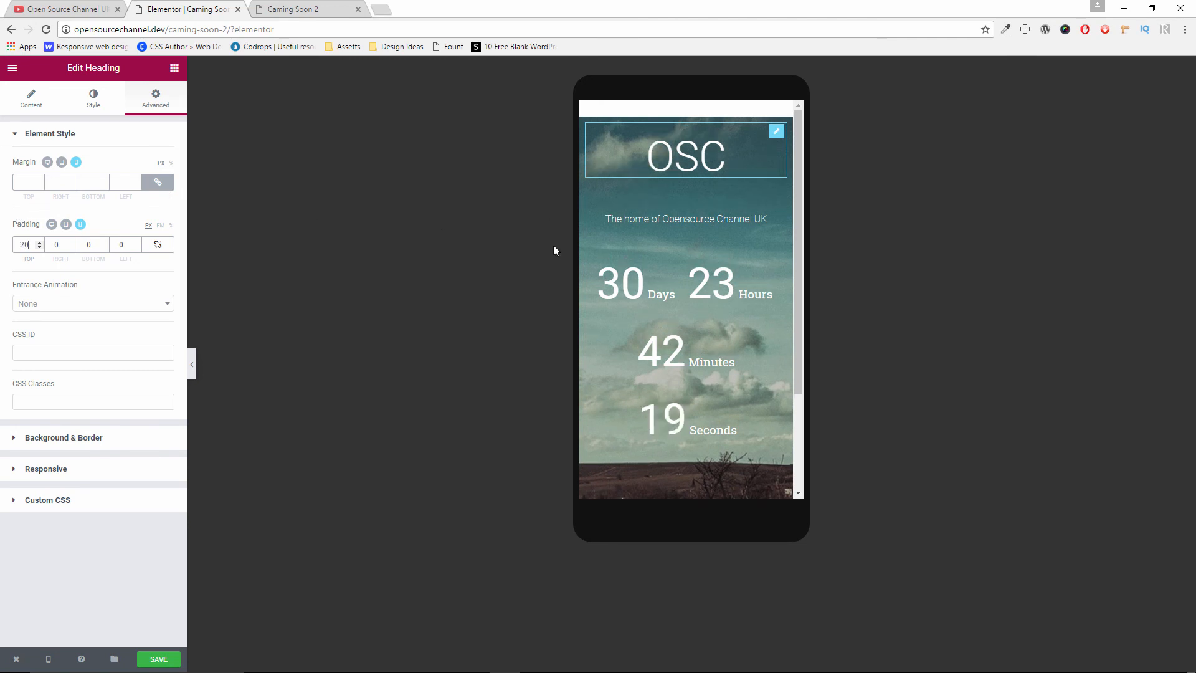
- Unlink the mobile padding values of the heading "The home of Opensource Channel UK", leaving every side at 0
{"action": "left_click", "coordinate": [614, 203]}
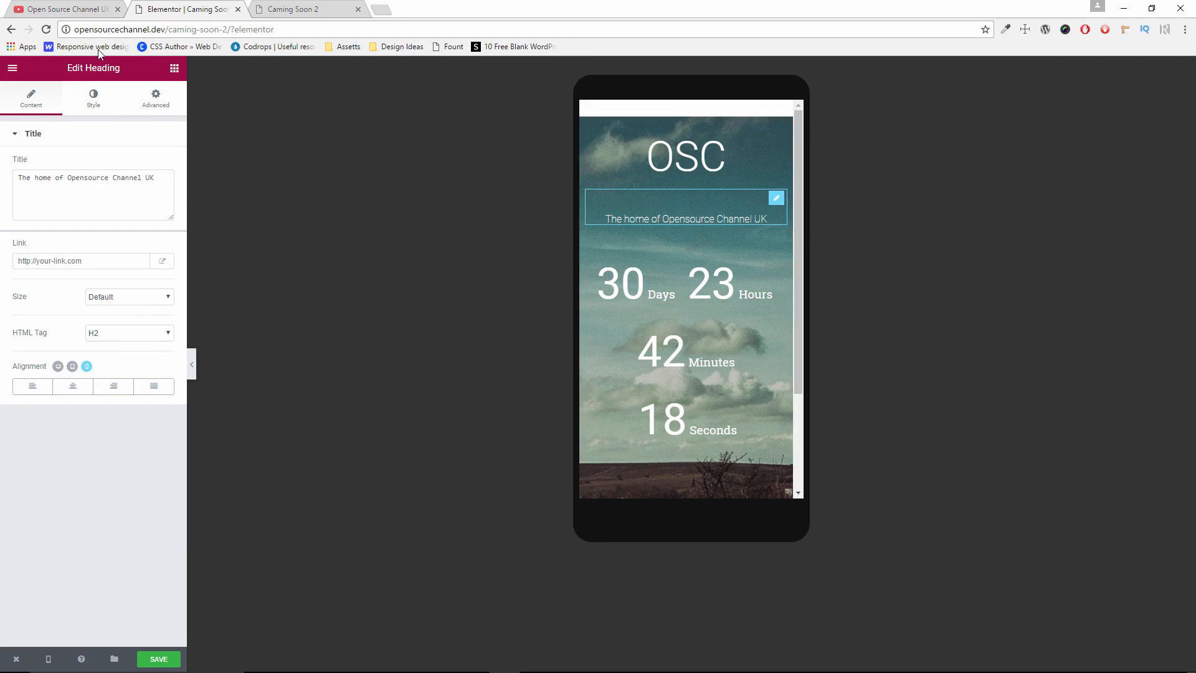
{"action": "left_click", "coordinate": [153, 101]}
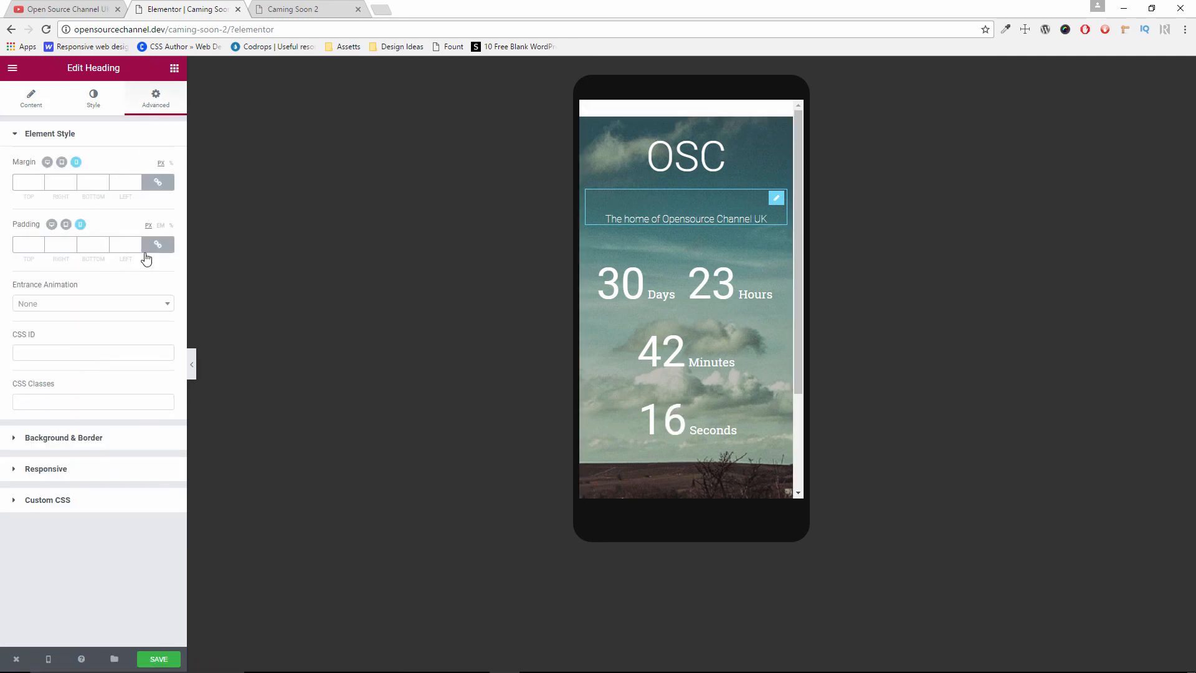
{"action": "left_click", "coordinate": [157, 245]}
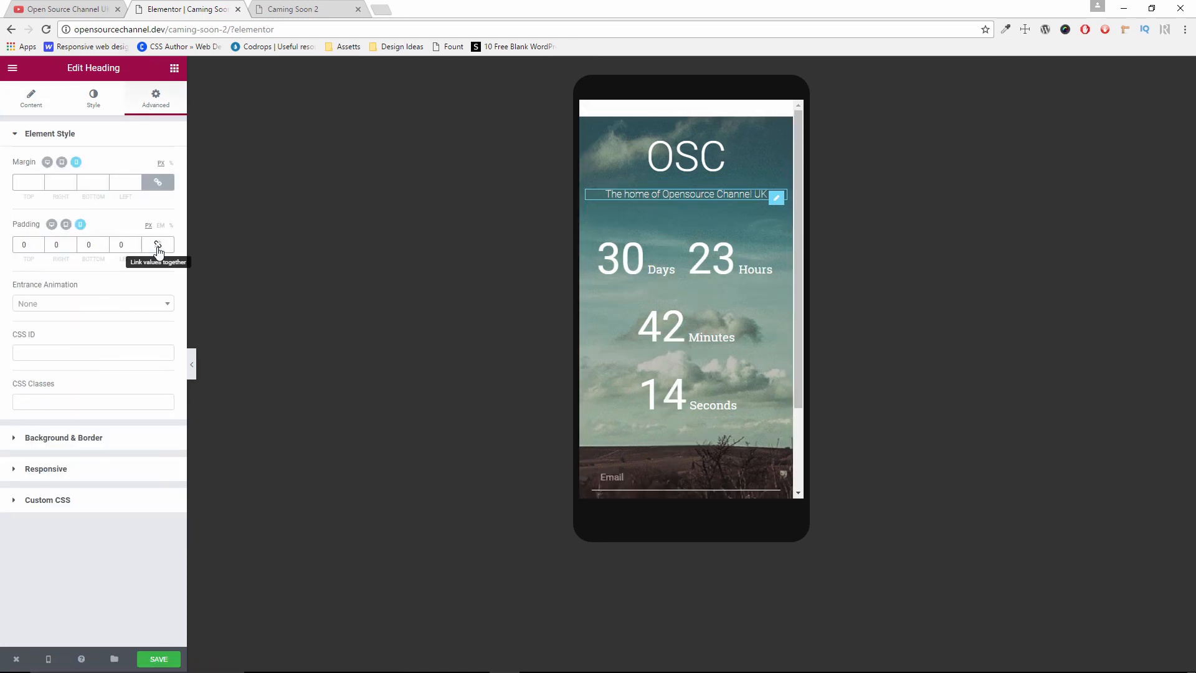
- Unlink the countdown widget's mobile padding values, leaving every side at 0
{"action": "left_click", "coordinate": [704, 271]}
{"action": "left_click", "coordinate": [156, 106]}
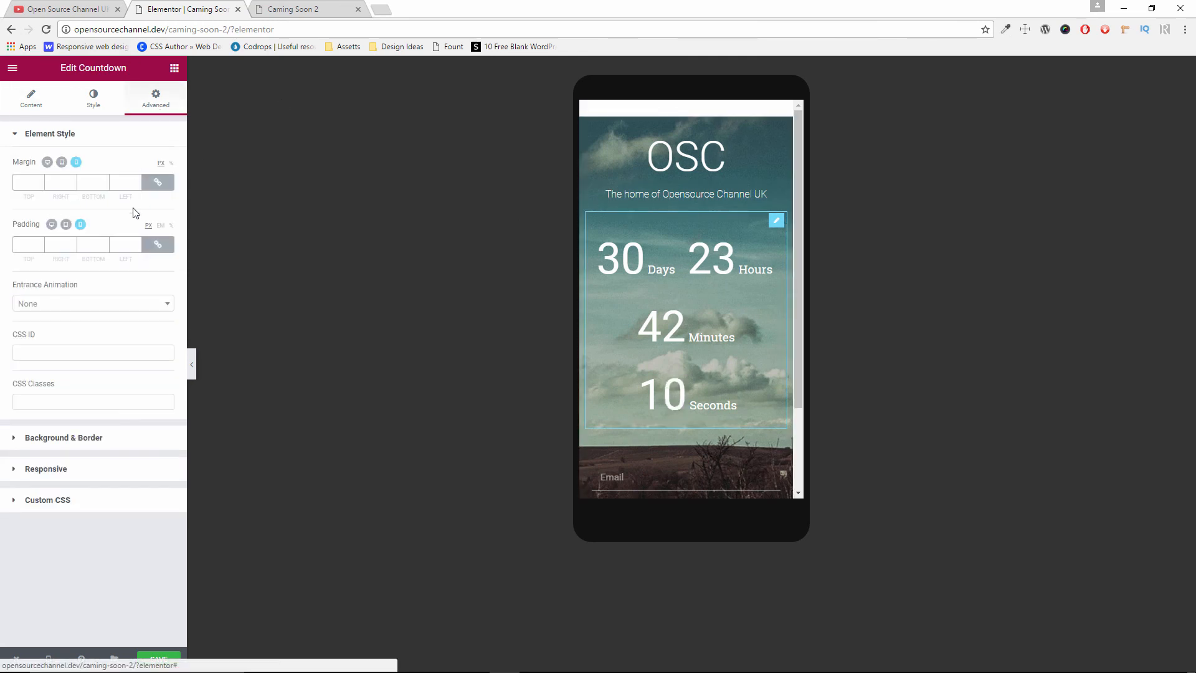
{"action": "left_click", "coordinate": [163, 249]}
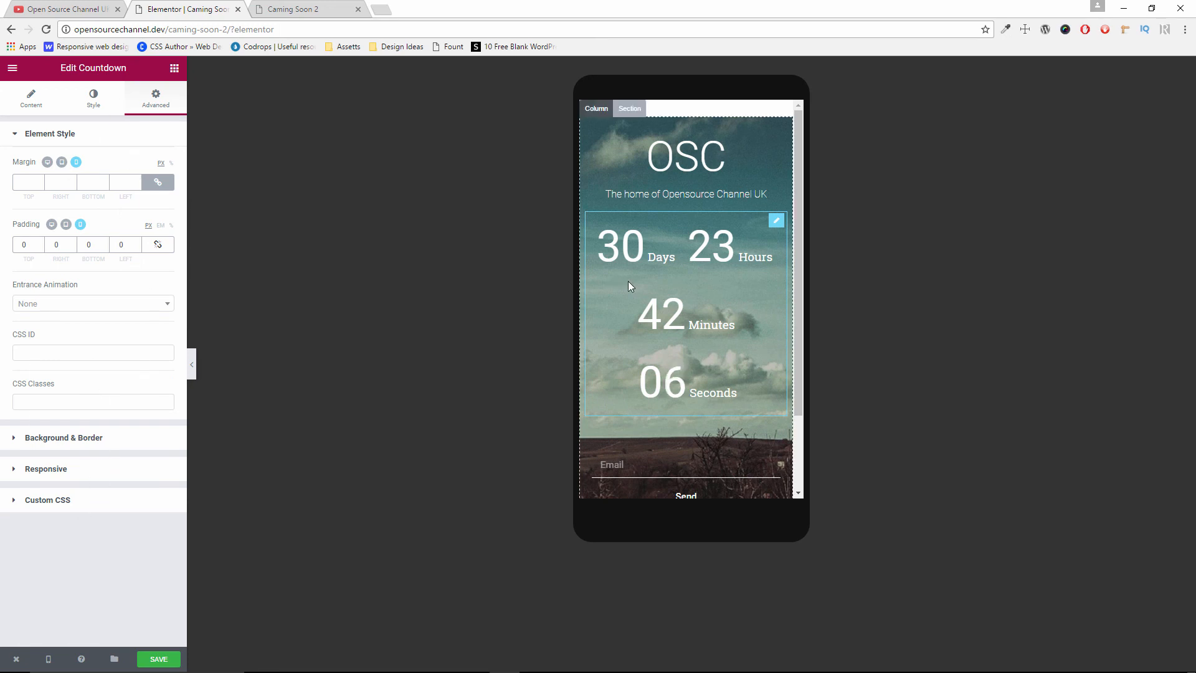
- Reduce the countdown's mobile font sizes to 28 px for the digits and 8 px for the labels
{"action": "left_click", "coordinate": [93, 99]}
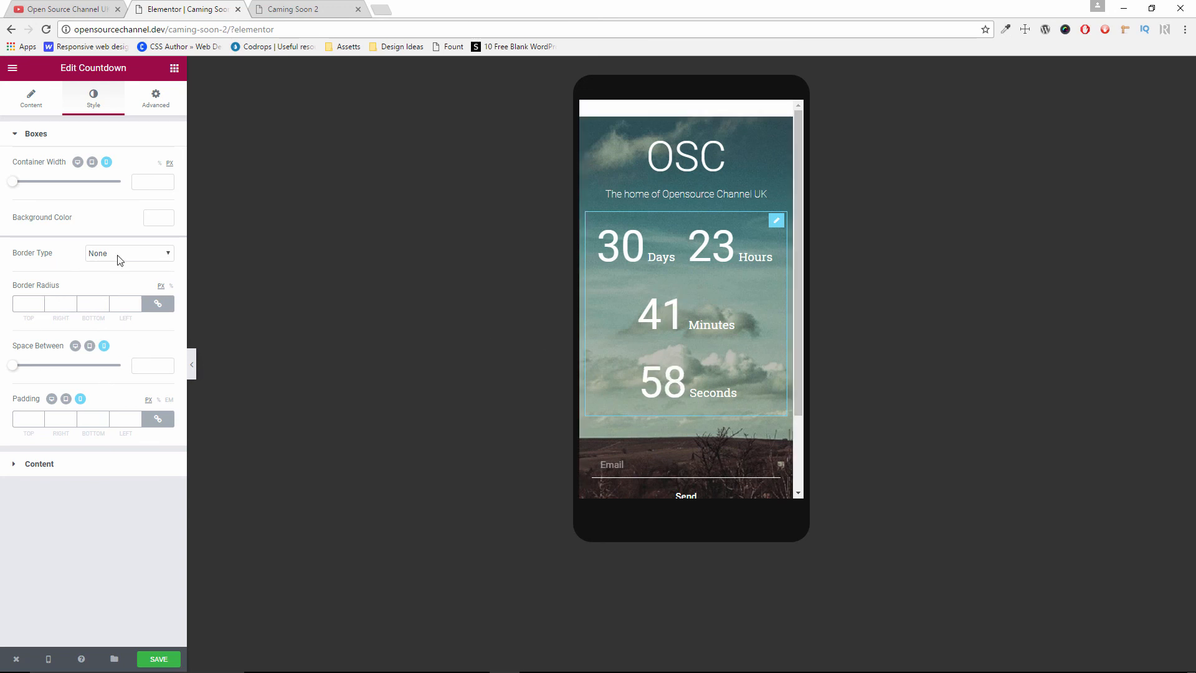
{"action": "left_click", "coordinate": [100, 468]}
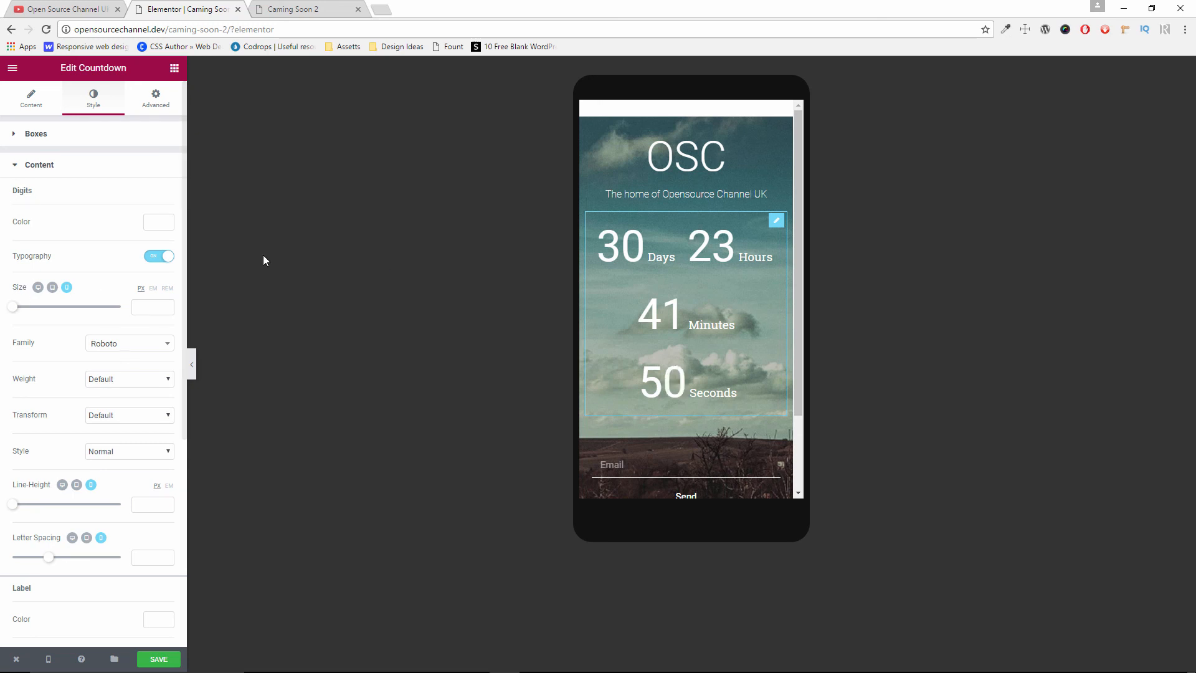
{"action": "left_click_drag", "start_coordinate": [14, 311], "coordinate": [28, 311]}
{"action": "scroll", "coordinate": [44, 319], "scroll_direction": "down", "scroll_amount": 3}
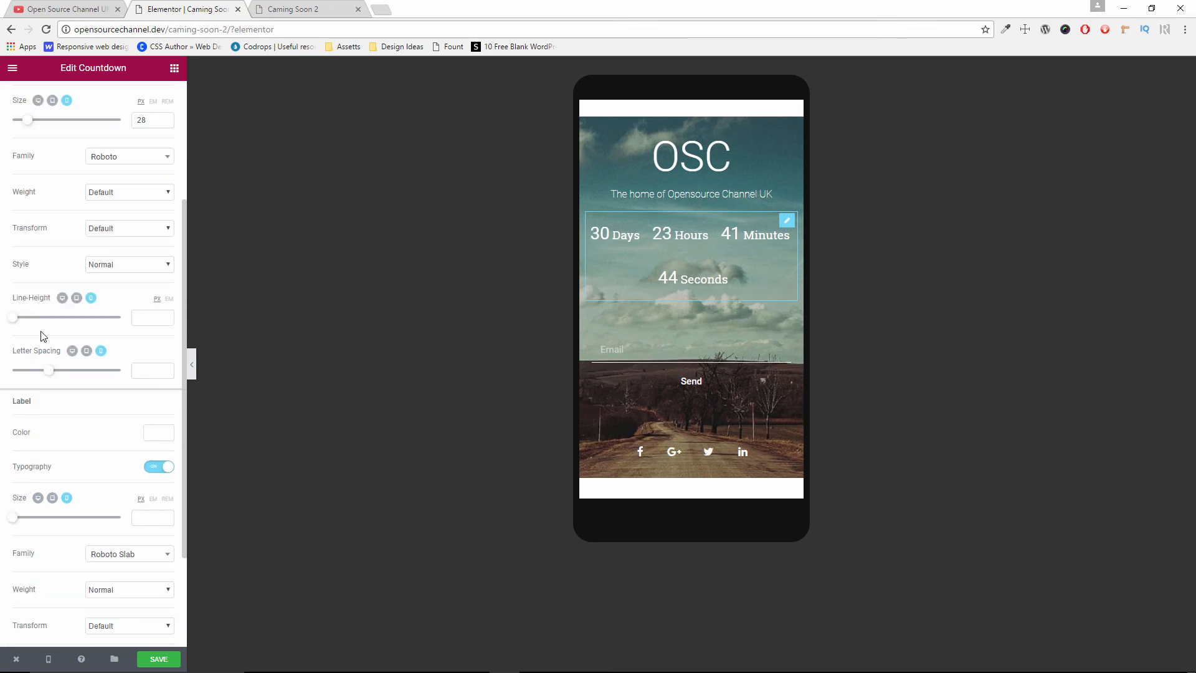
{"action": "left_click_drag", "start_coordinate": [14, 521], "coordinate": [17, 524]}
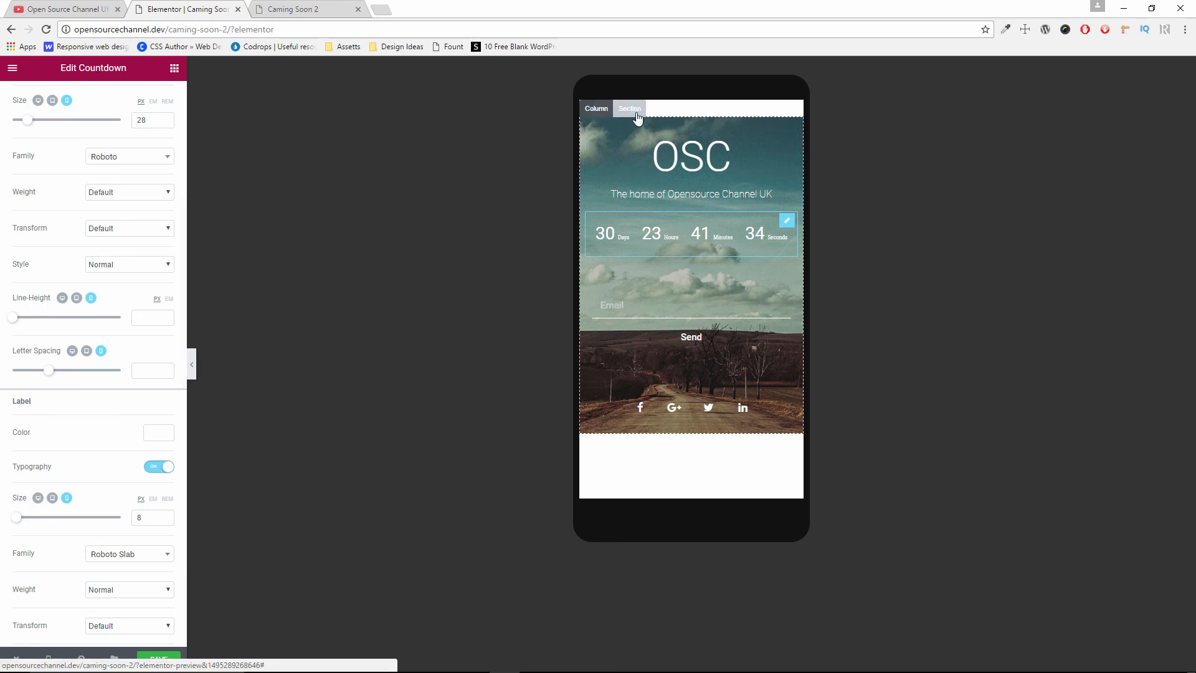
- Examine the section's layout options for height, column position, content position and columns gap
{"action": "left_click", "coordinate": [631, 109]}
{"action": "left_click", "coordinate": [166, 294]}
{"action": "left_click", "coordinate": [165, 294]}
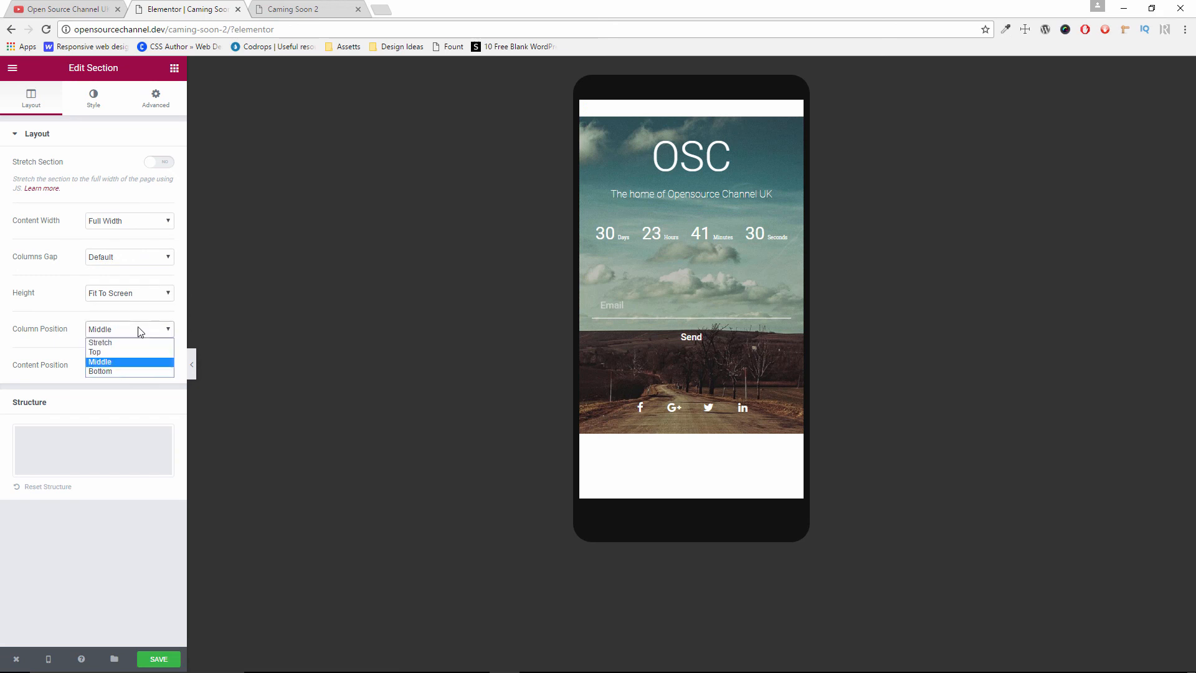
{"action": "left_click", "coordinate": [123, 366]}
{"action": "left_click", "coordinate": [124, 367]}
{"action": "left_click", "coordinate": [126, 262]}
{"action": "left_click", "coordinate": [125, 262]}
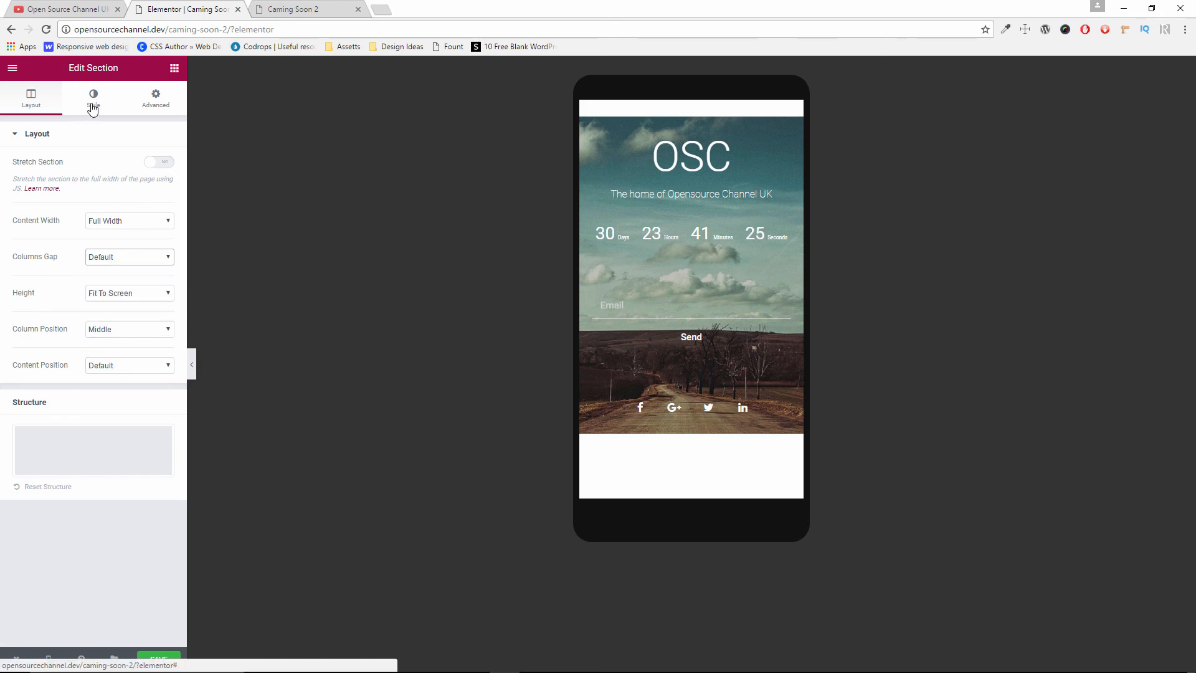
{"action": "mouse_move", "coordinate": [614, 121]}
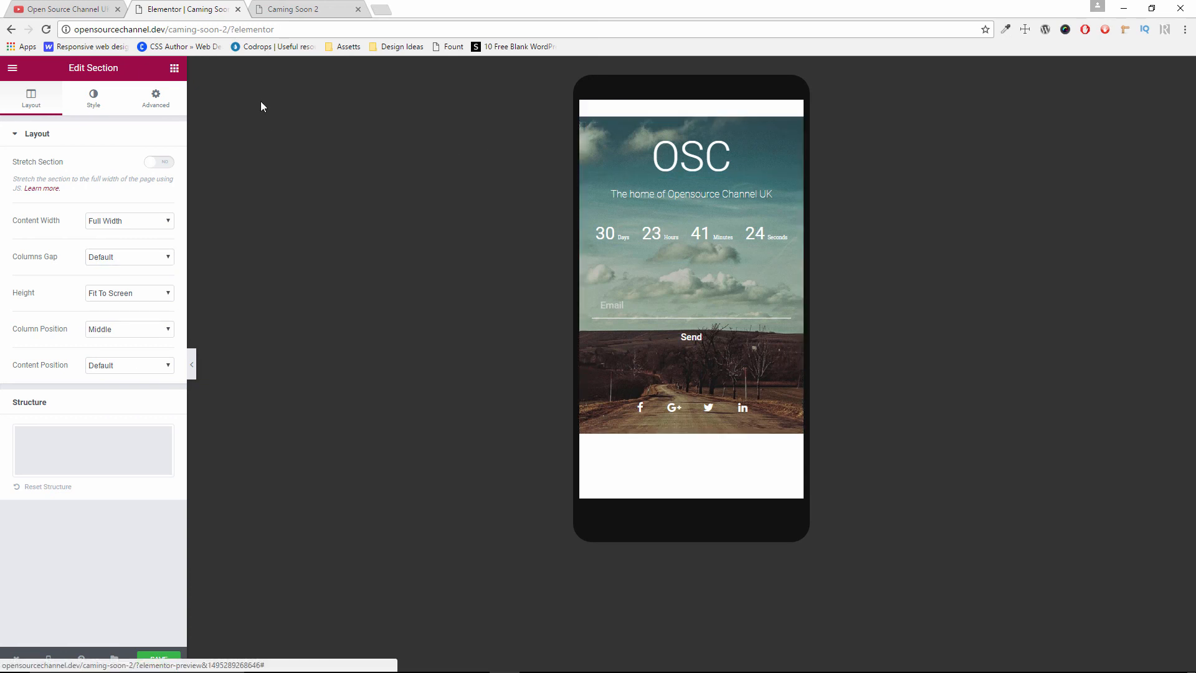
- Set the section background image's repeat to Default, keeping the size at Cover and the position at Center Center
{"action": "left_click", "coordinate": [93, 100]}
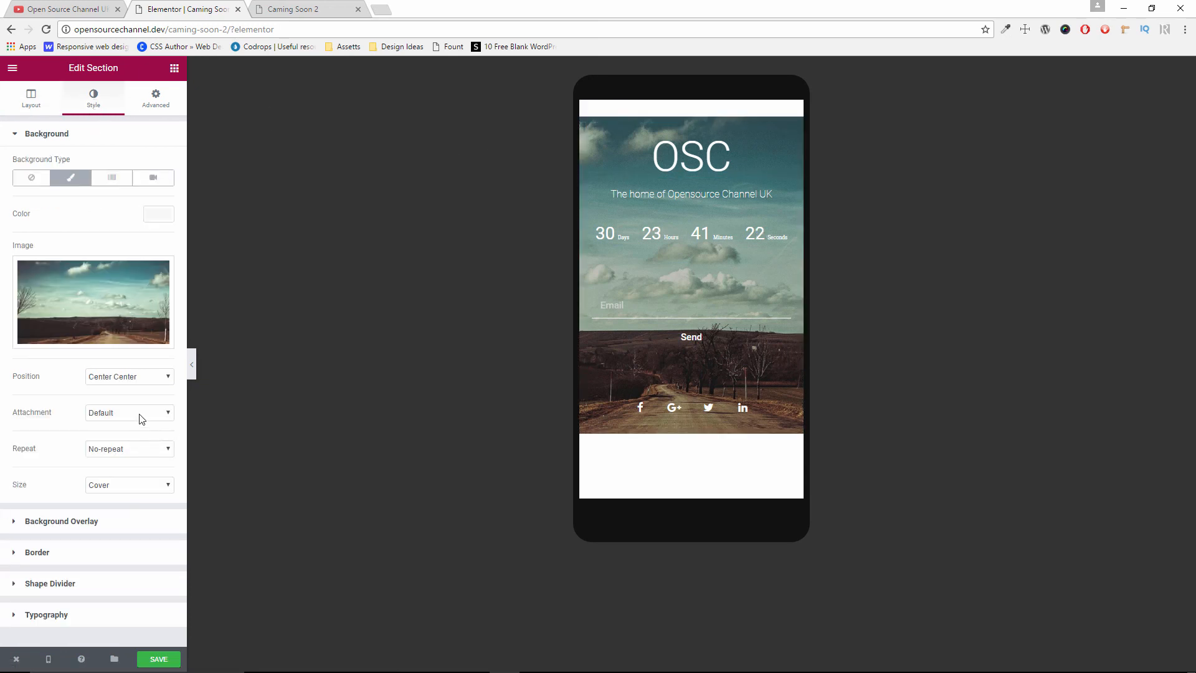
{"action": "left_click", "coordinate": [125, 485]}
{"action": "left_click", "coordinate": [124, 486]}
{"action": "left_click", "coordinate": [129, 450]}
{"action": "left_click", "coordinate": [106, 462]}
{"action": "left_click", "coordinate": [113, 380]}
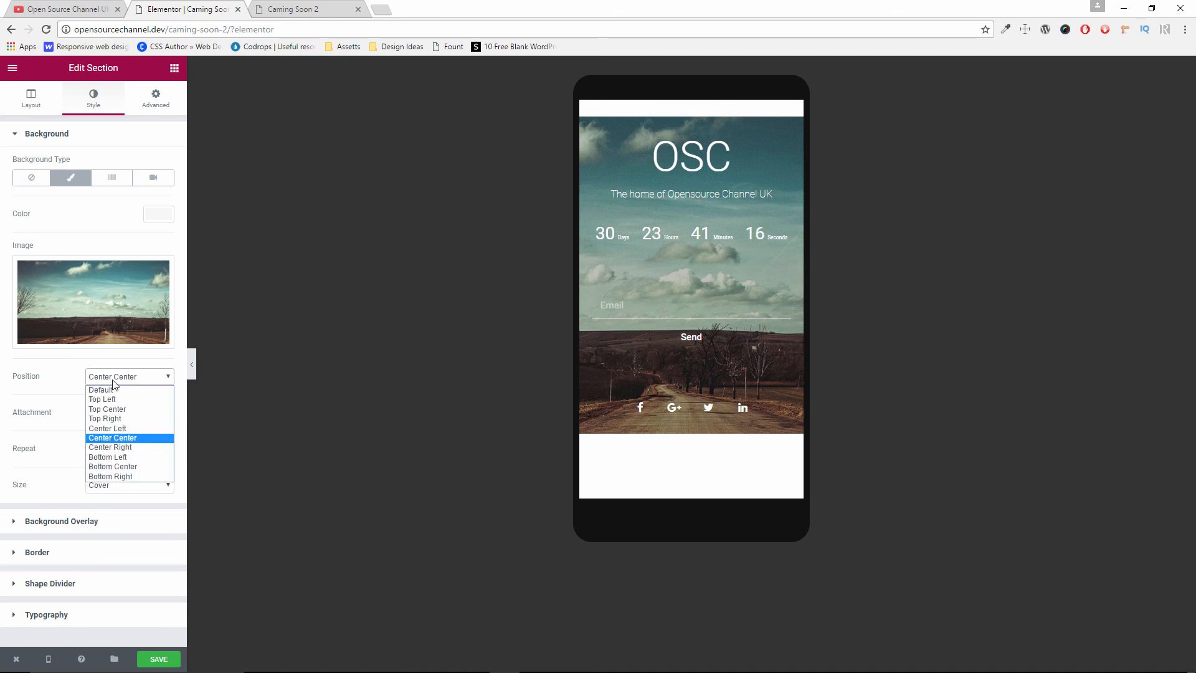
{"action": "left_click", "coordinate": [137, 436]}
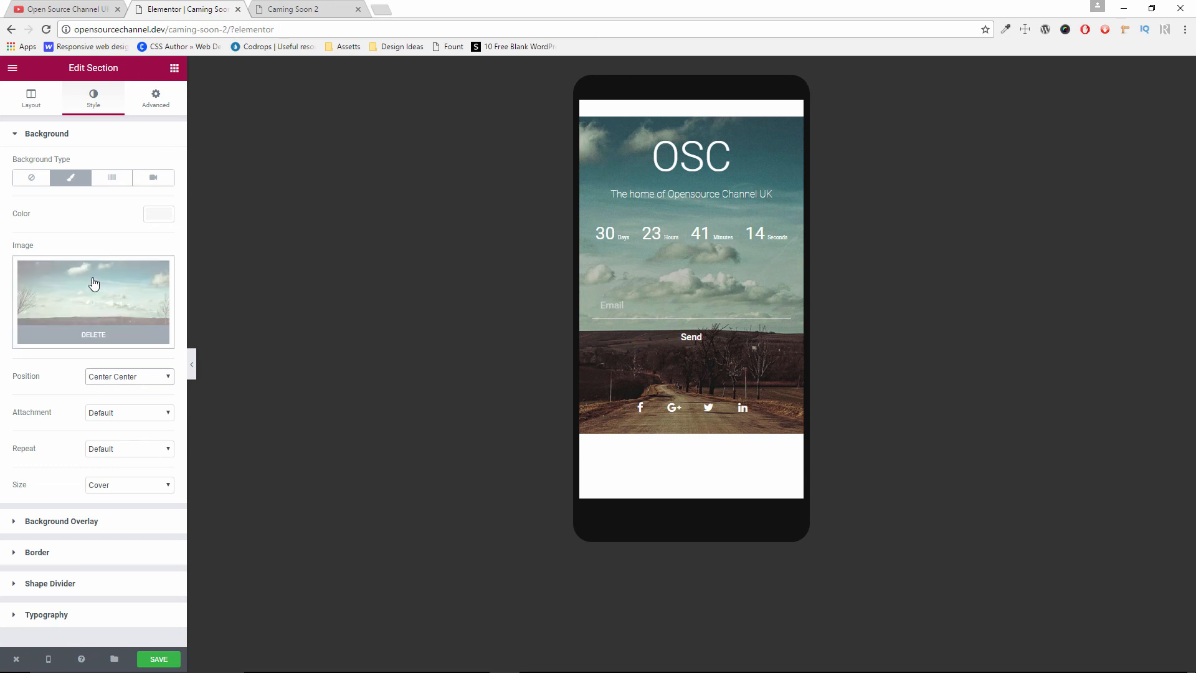
{"action": "left_click", "coordinate": [105, 522]}
{"action": "left_click", "coordinate": [88, 463]}
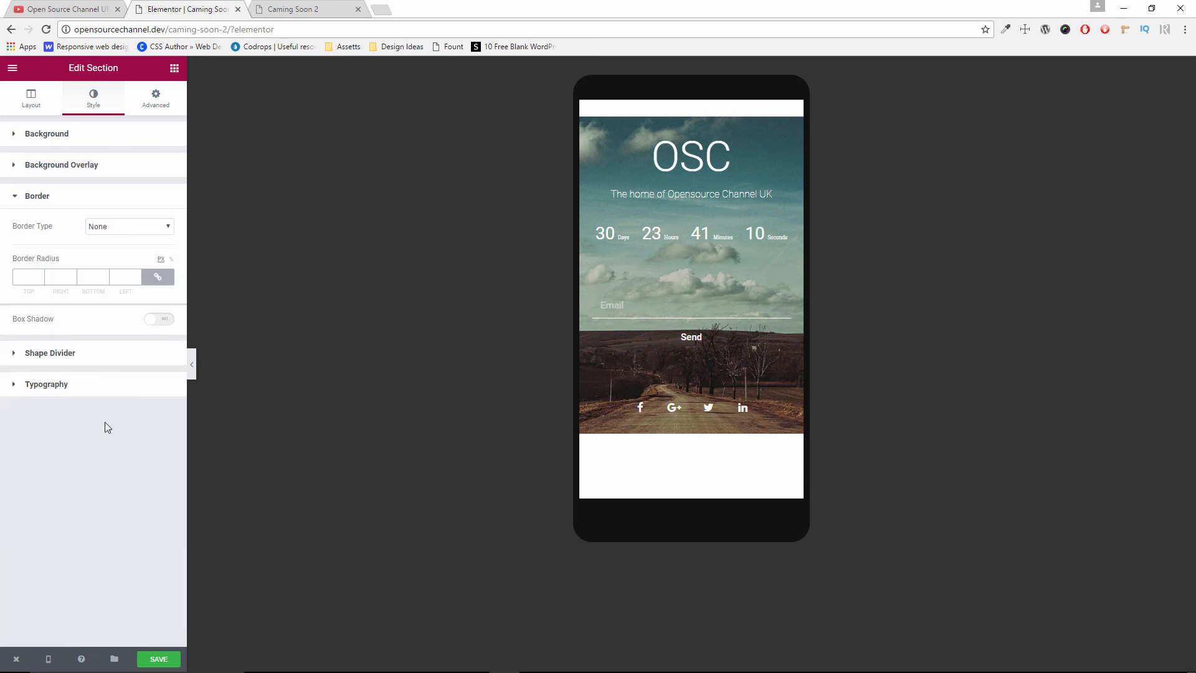
{"action": "left_click", "coordinate": [104, 392]}
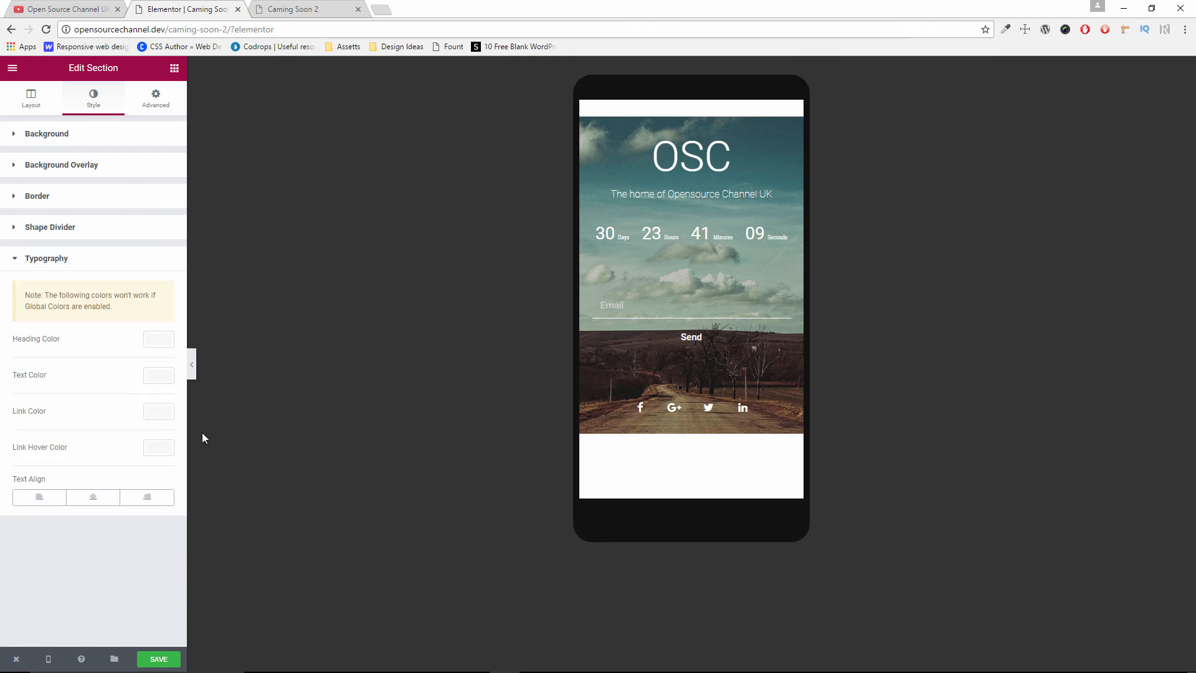
- Switch the preview to desktop and hide the editor panel to view the page at full width
{"action": "left_click", "coordinate": [48, 658]}
{"action": "left_click", "coordinate": [75, 577]}
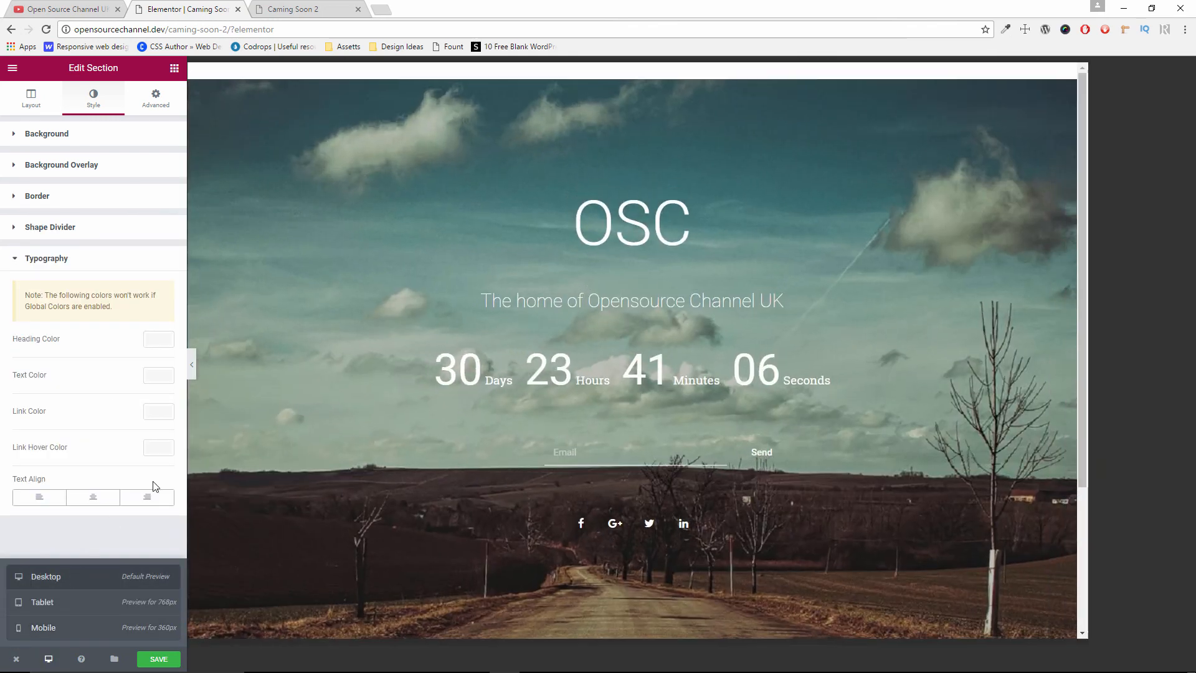
{"action": "left_click", "coordinate": [192, 364]}
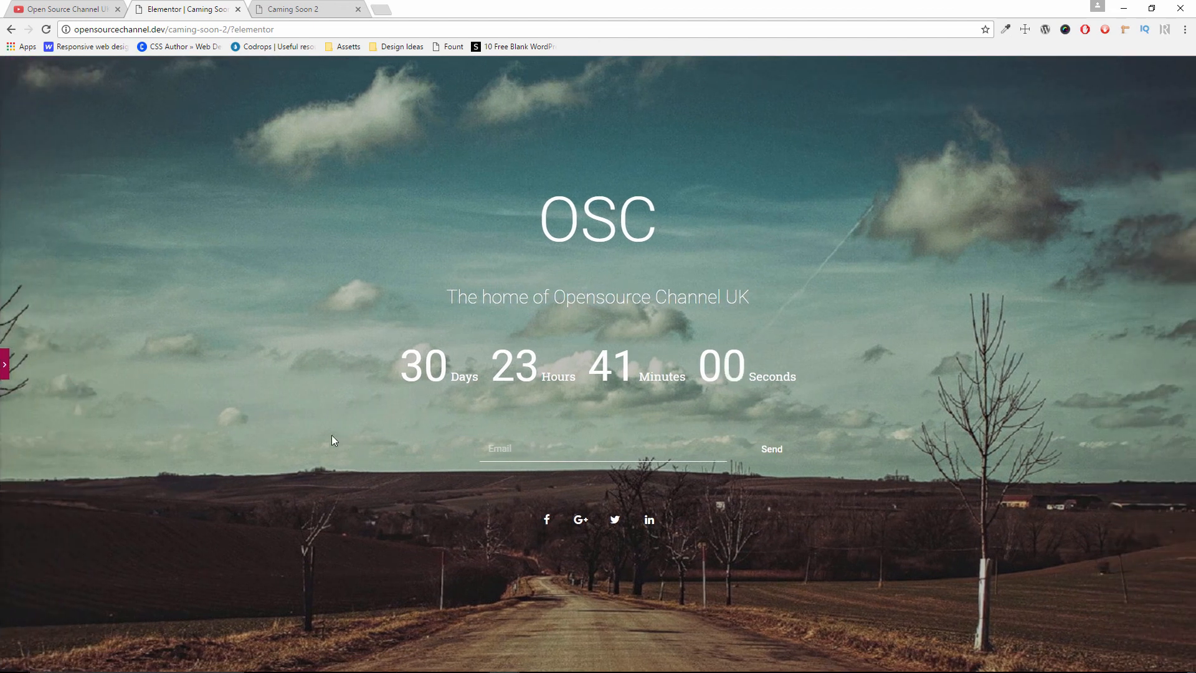
- Reload the live Coming Soon page and check its layout in a browser window narrowed to phone width, restoring full screen at the end
{"action": "left_click", "coordinate": [267, 12]}
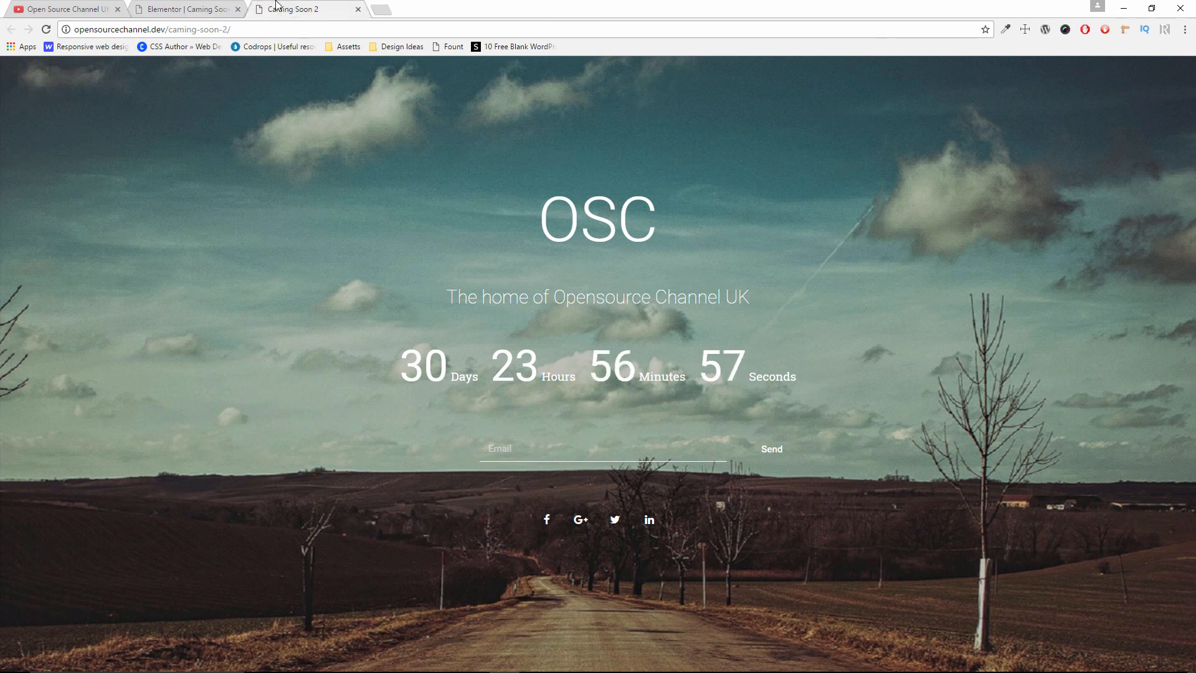
{"action": "left_click", "coordinate": [45, 29]}
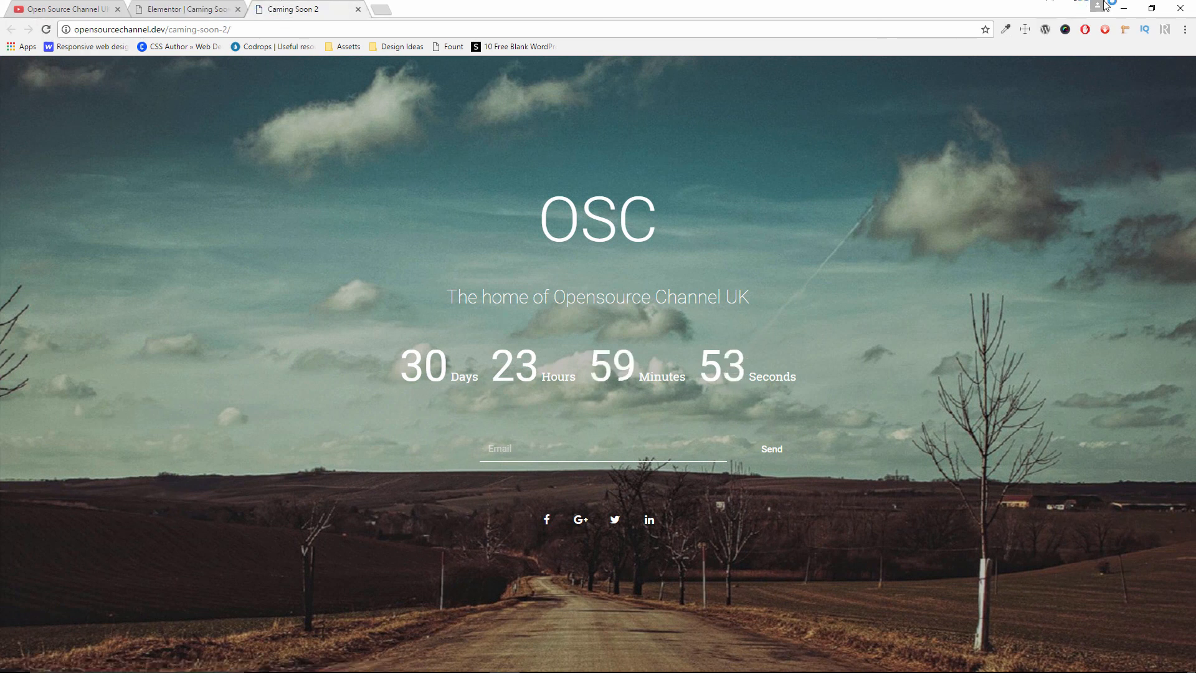
{"action": "left_click", "coordinate": [1148, 8]}
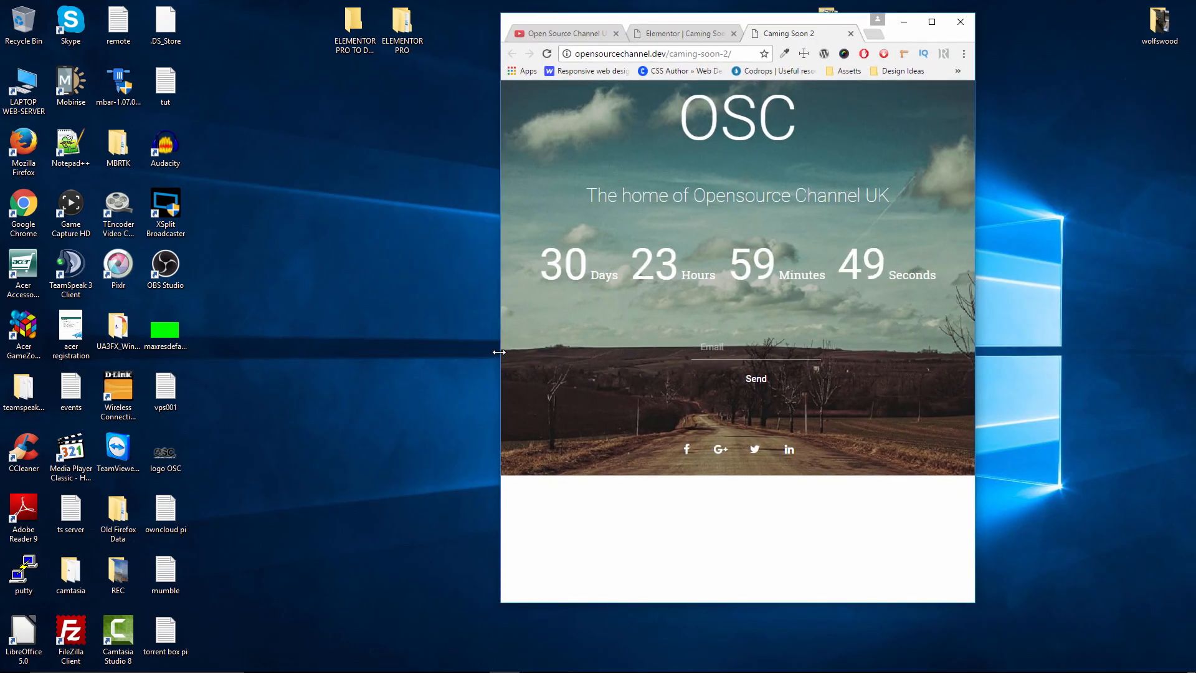
{"action": "left_click_drag", "start_coordinate": [497, 353], "coordinate": [729, 342]}
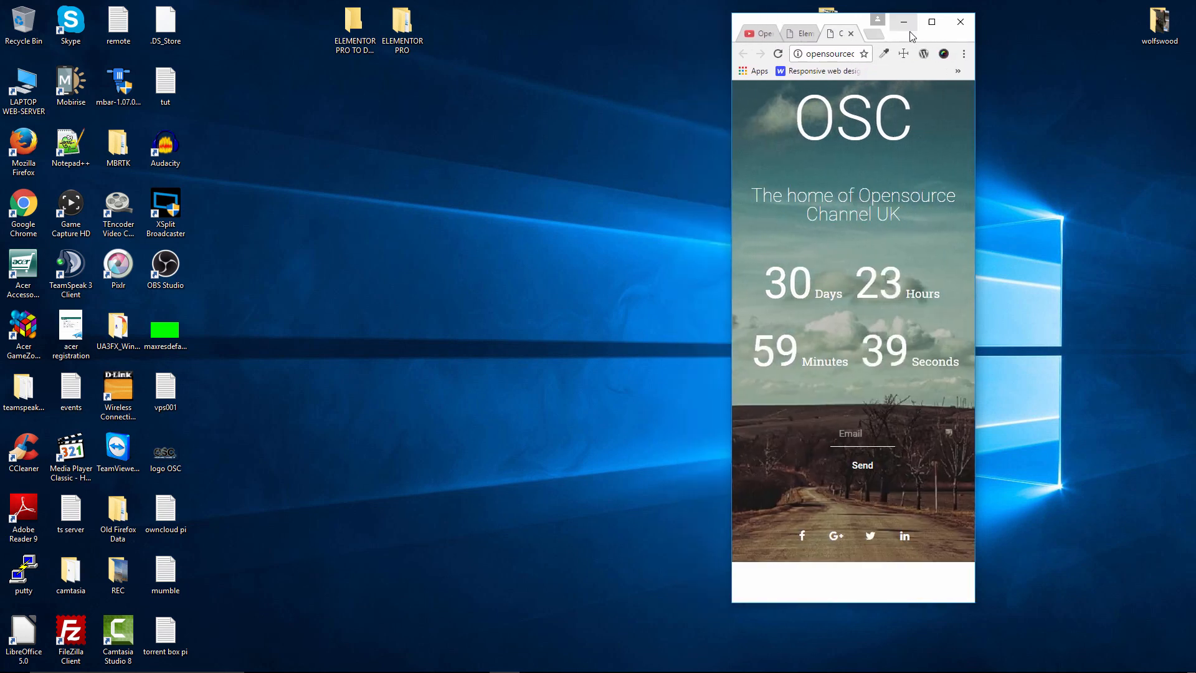
{"action": "left_click", "coordinate": [777, 54]}
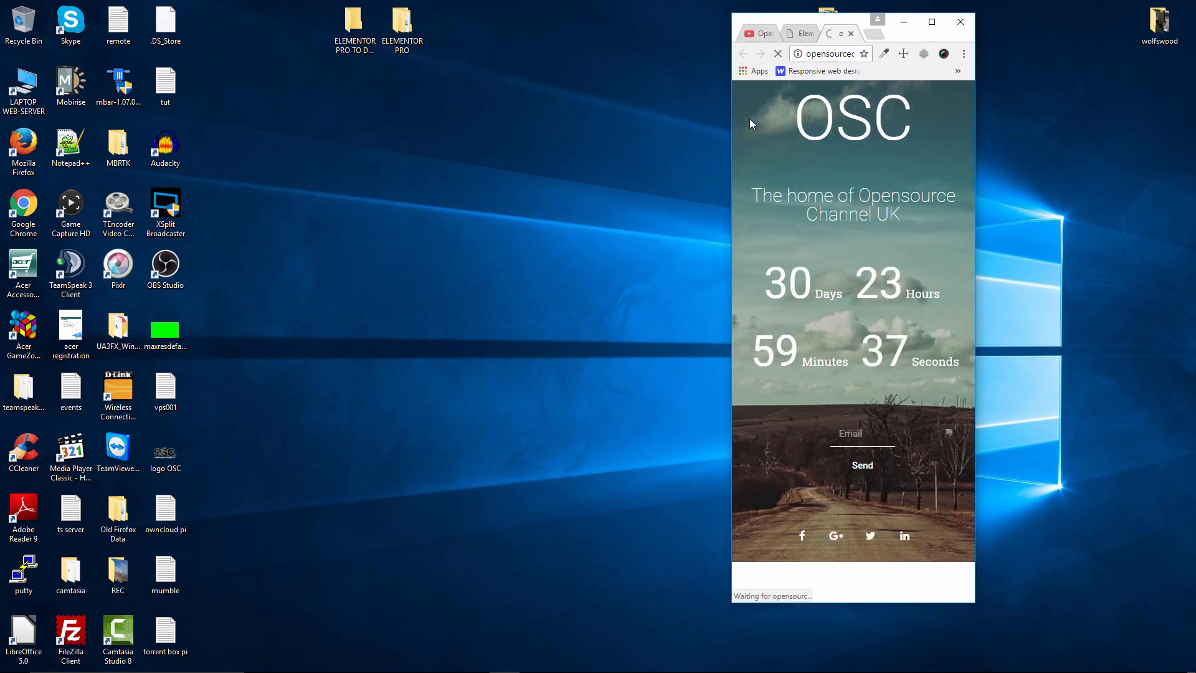
{"action": "left_click", "coordinate": [930, 23]}
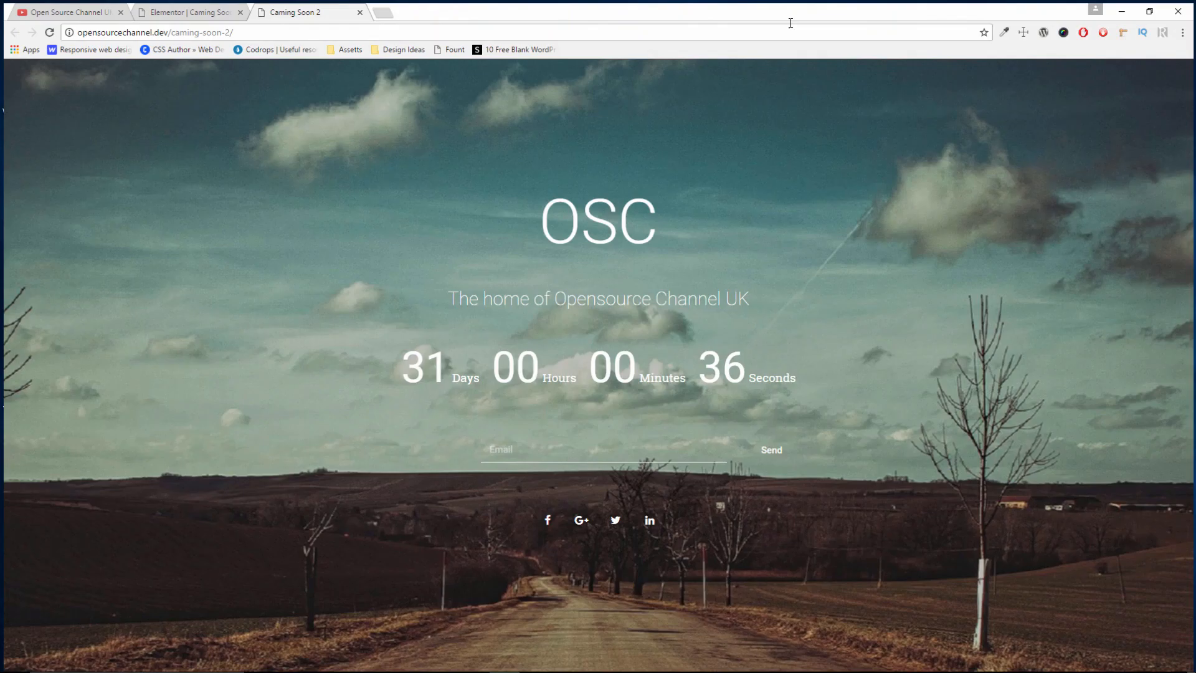
- Return to the Elementor editor, show its panel and save the page
{"action": "left_click", "coordinate": [154, 11]}
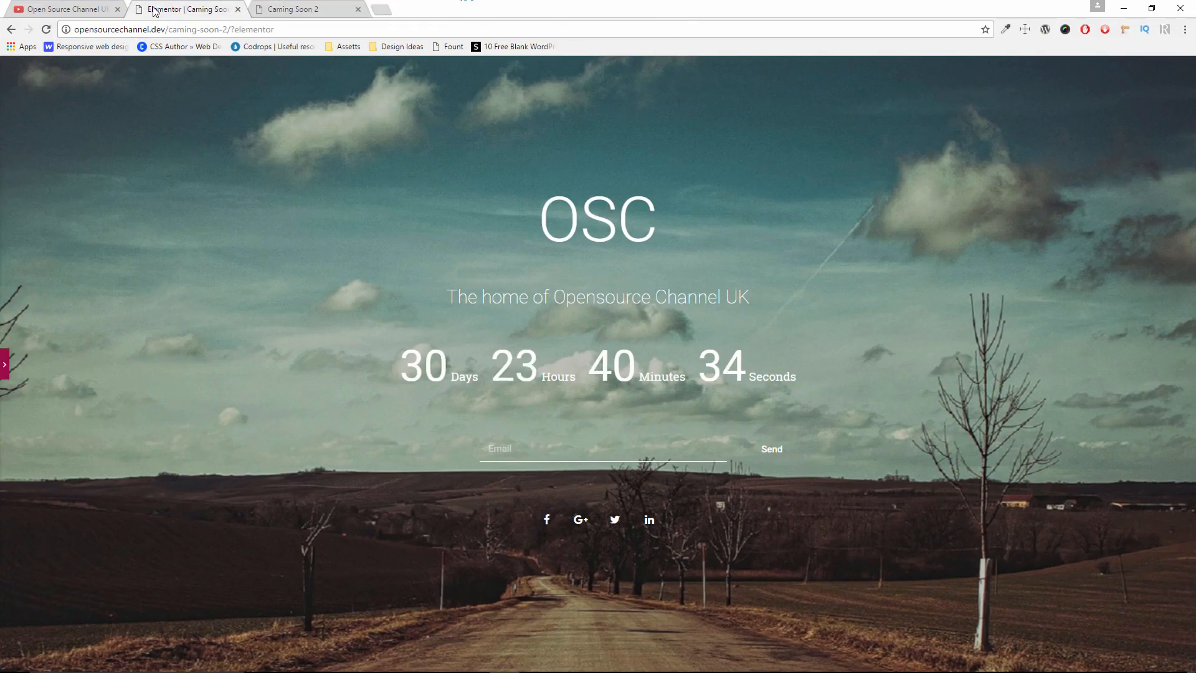
{"action": "left_click", "coordinate": [4, 365]}
{"action": "left_click", "coordinate": [161, 657]}
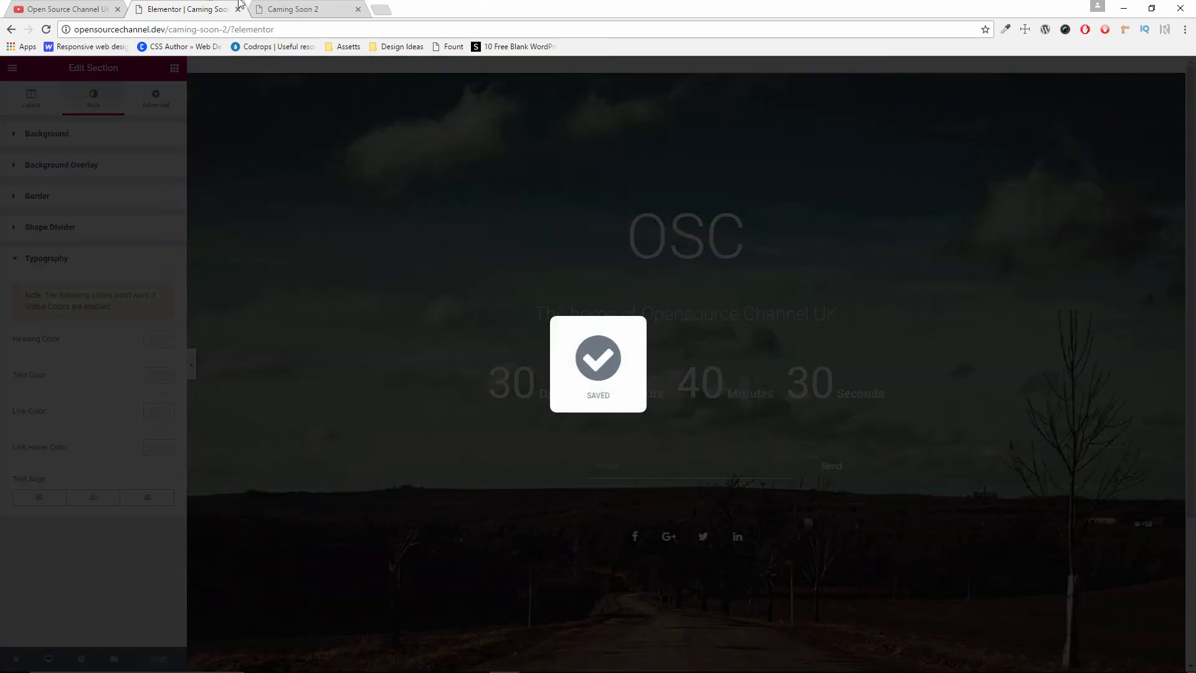
- Reload the live page at phone width, widen the window to compare the larger layout, and maximize it again
{"action": "left_click", "coordinate": [289, 9]}
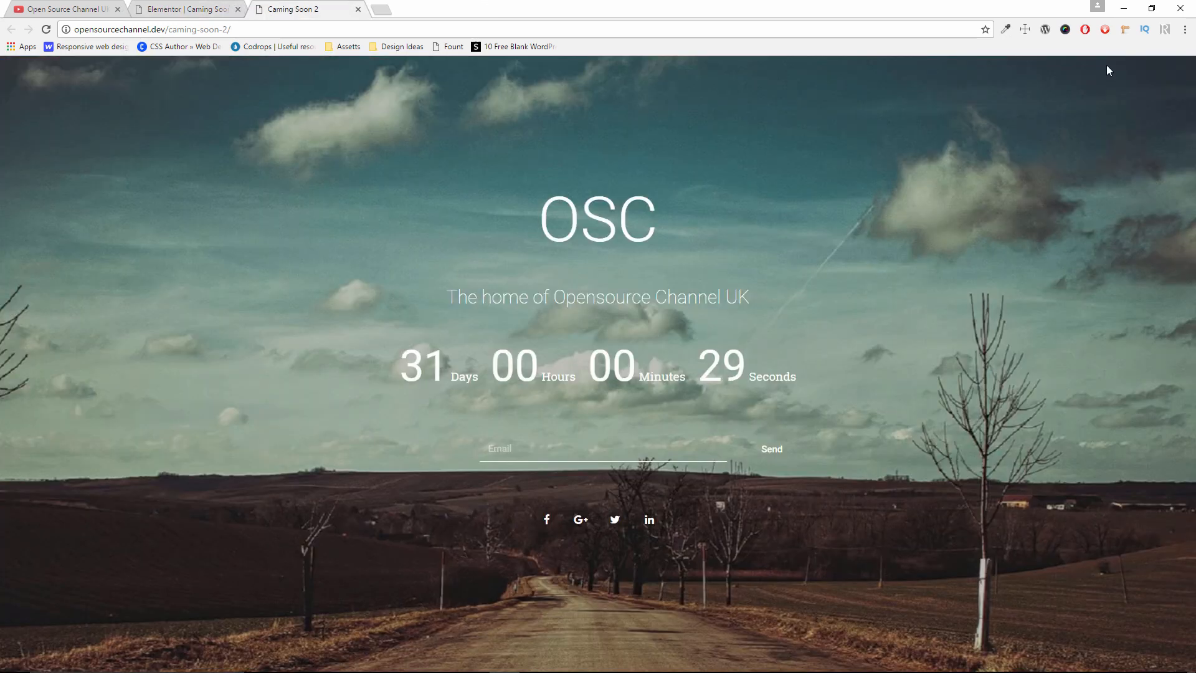
{"action": "left_click", "coordinate": [1151, 8]}
{"action": "left_click", "coordinate": [777, 54]}
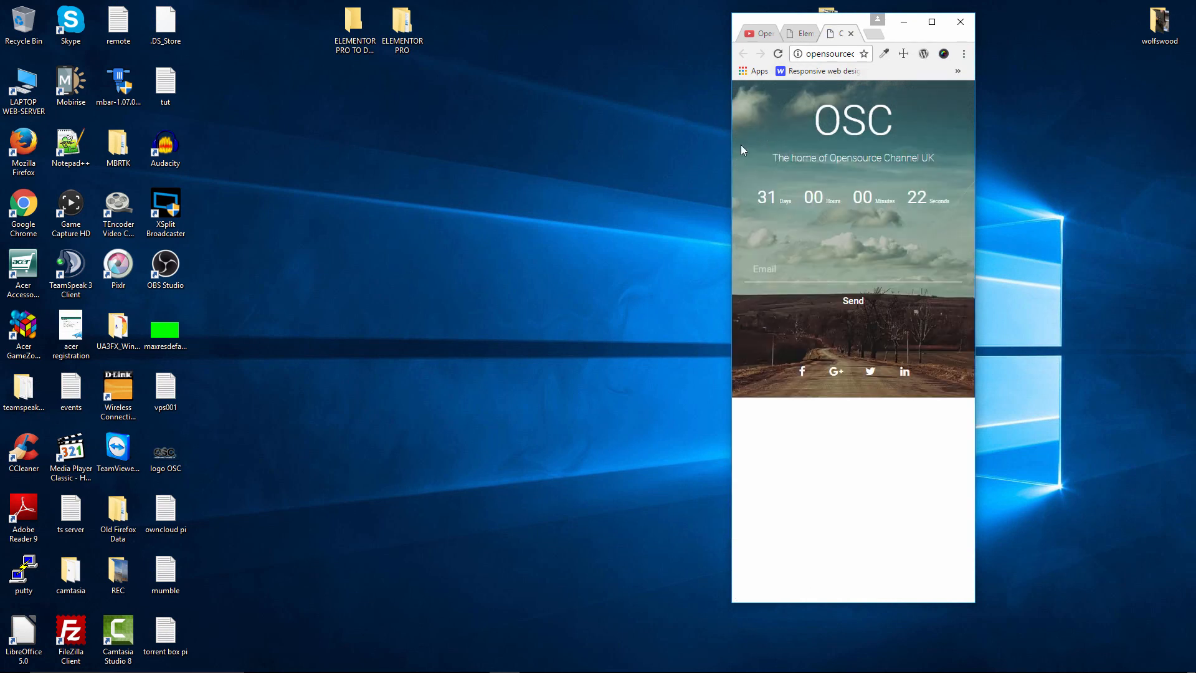
{"action": "left_click_drag", "start_coordinate": [729, 182], "coordinate": [369, 204]}
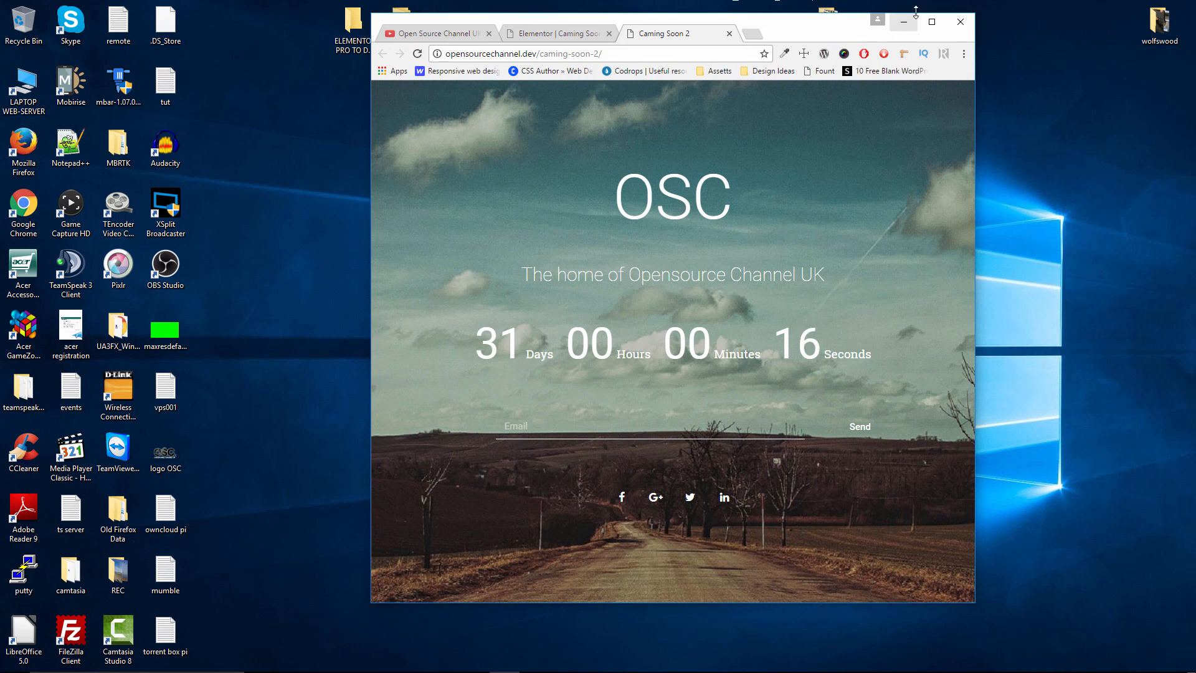
{"action": "left_click", "coordinate": [932, 21]}
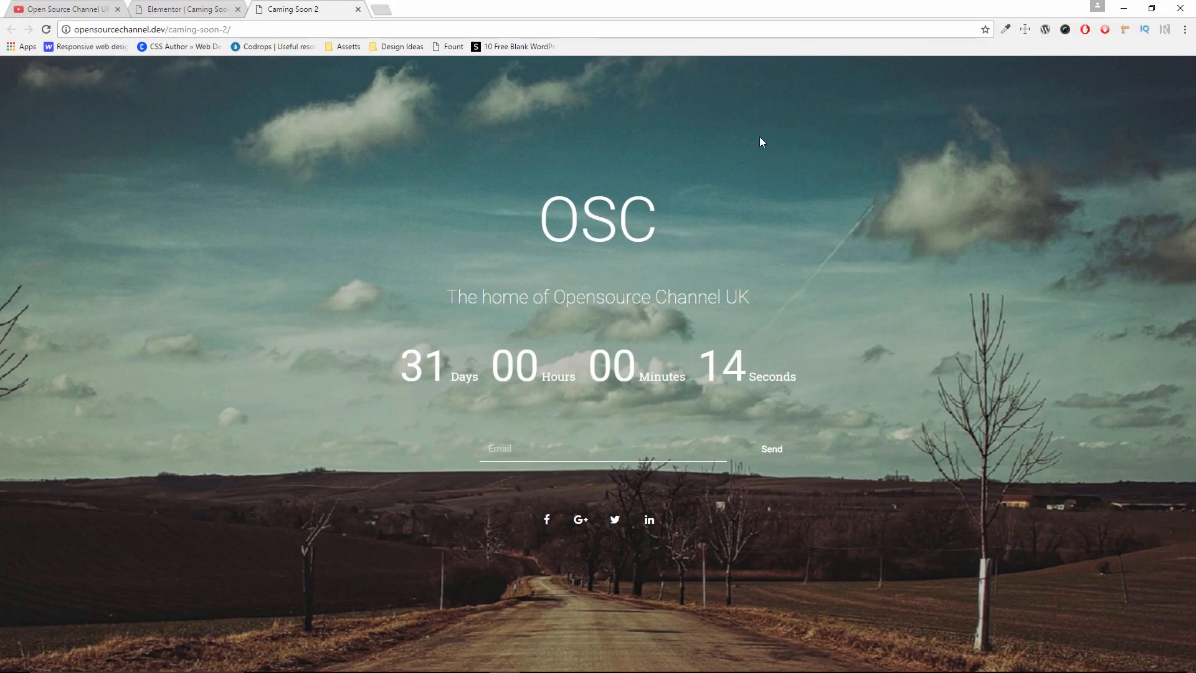
- Shrink the browser window and gradually narrow the live page to check how its layout adapts to smaller widths
{"action": "left_click", "coordinate": [1151, 9]}
{"action": "left_click", "coordinate": [592, 37]}
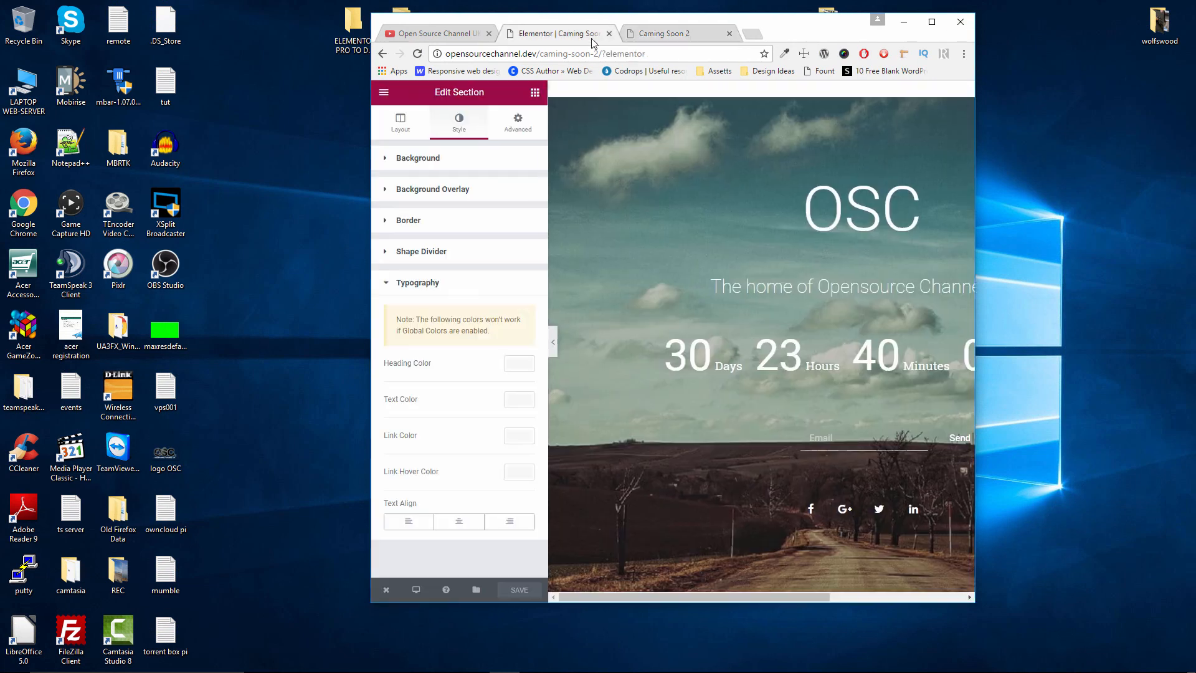
{"action": "left_click", "coordinate": [662, 33]}
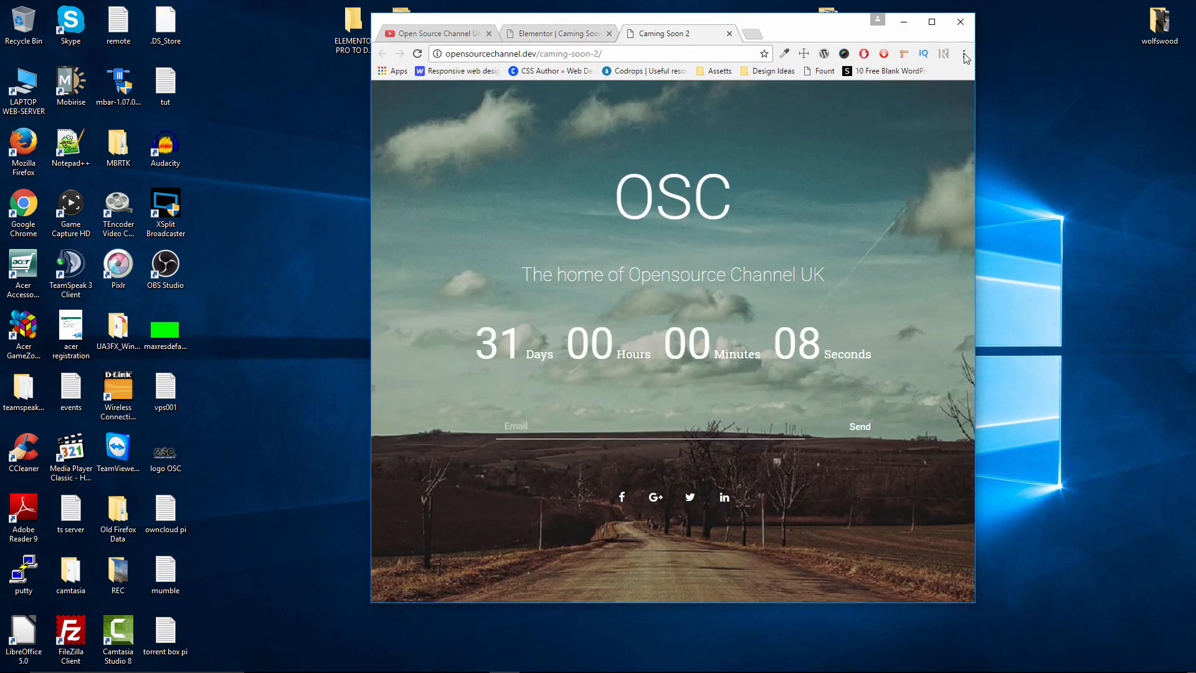
{"action": "left_click_drag", "start_coordinate": [369, 188], "coordinate": [612, 187]}
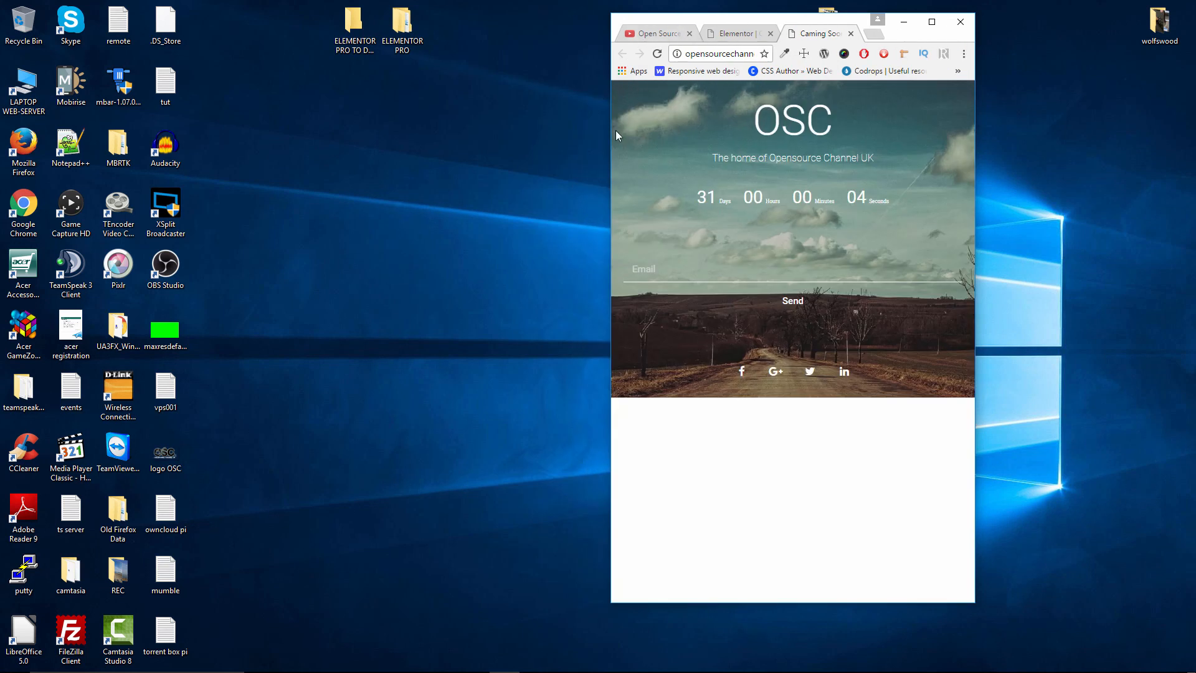
{"action": "left_click_drag", "start_coordinate": [610, 127], "coordinate": [673, 124]}
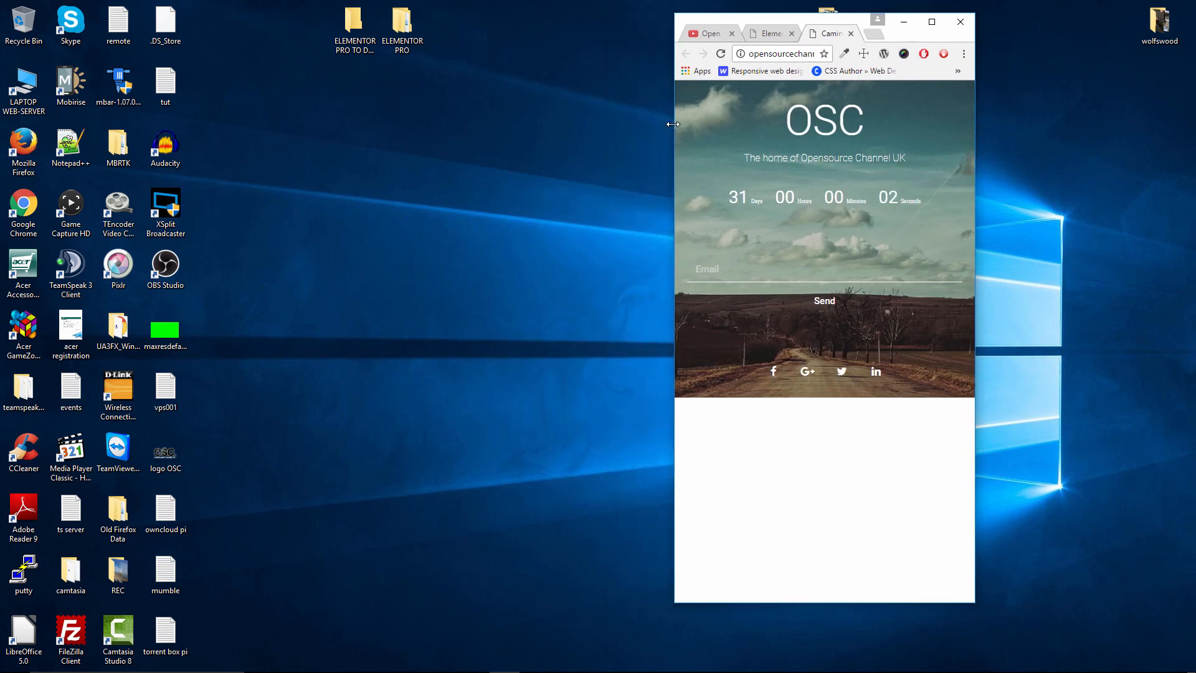
- Maximize the browser, return to the Elementor editor and switch its responsive preview to Mobile
{"action": "left_click", "coordinate": [723, 36]}
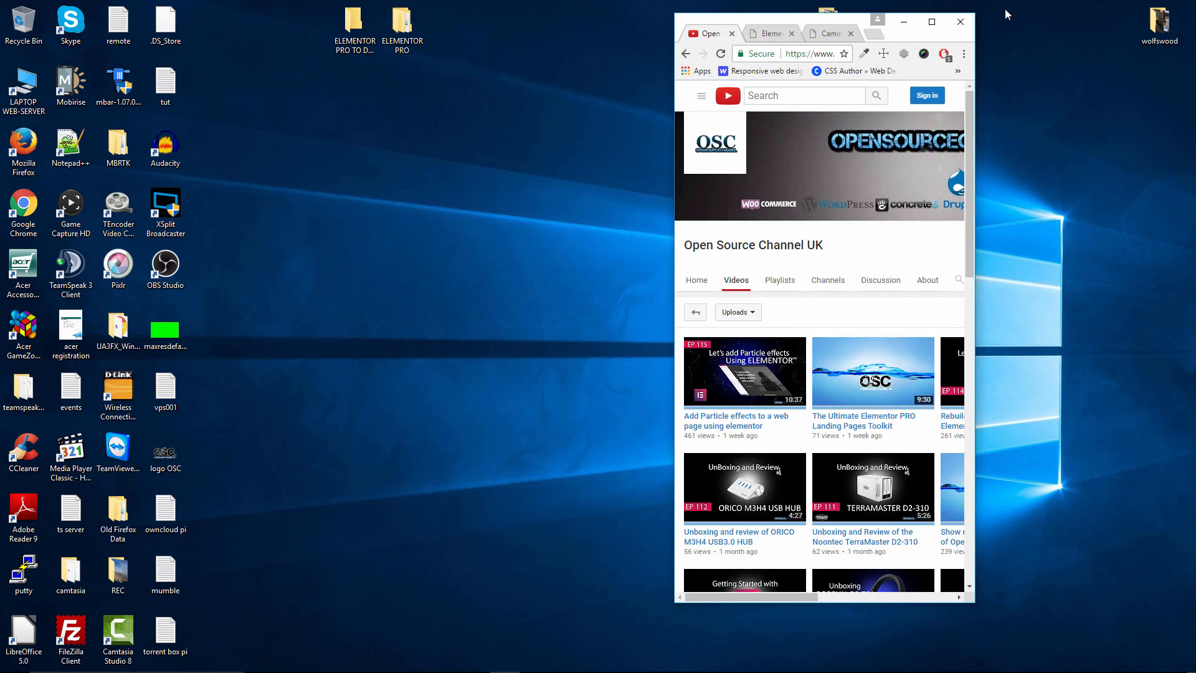
{"action": "left_click", "coordinate": [932, 22]}
{"action": "left_click", "coordinate": [180, 9]}
{"action": "mouse_move", "coordinate": [50, 661]}
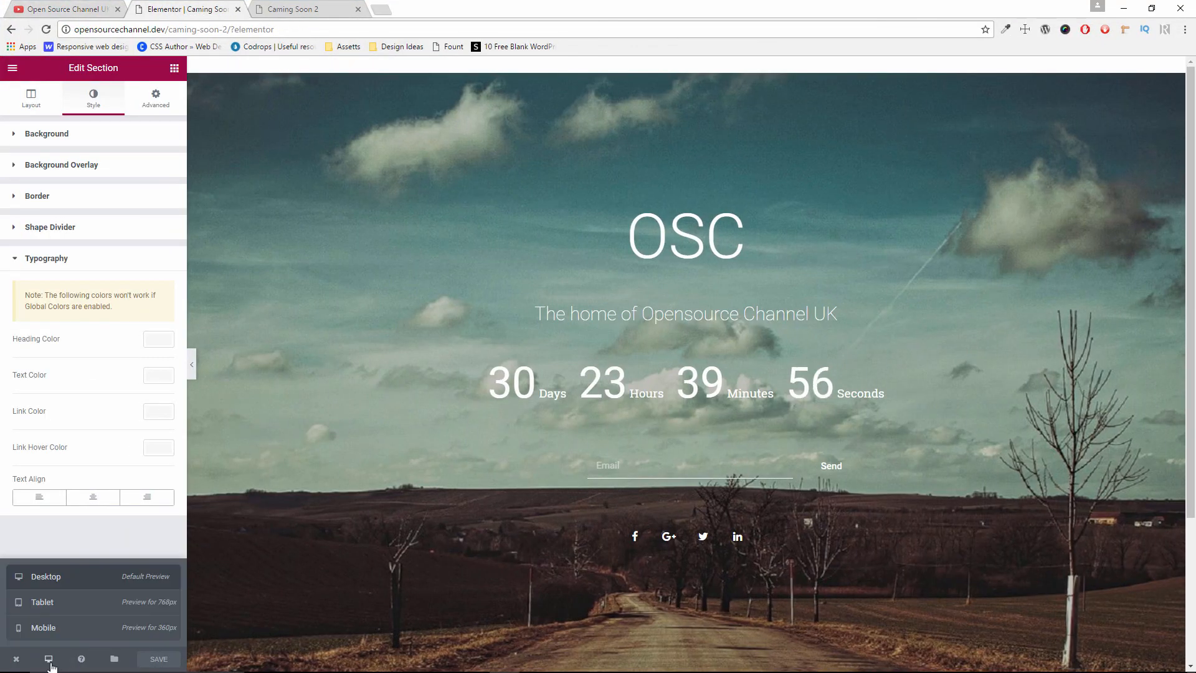
{"action": "left_click", "coordinate": [62, 629]}
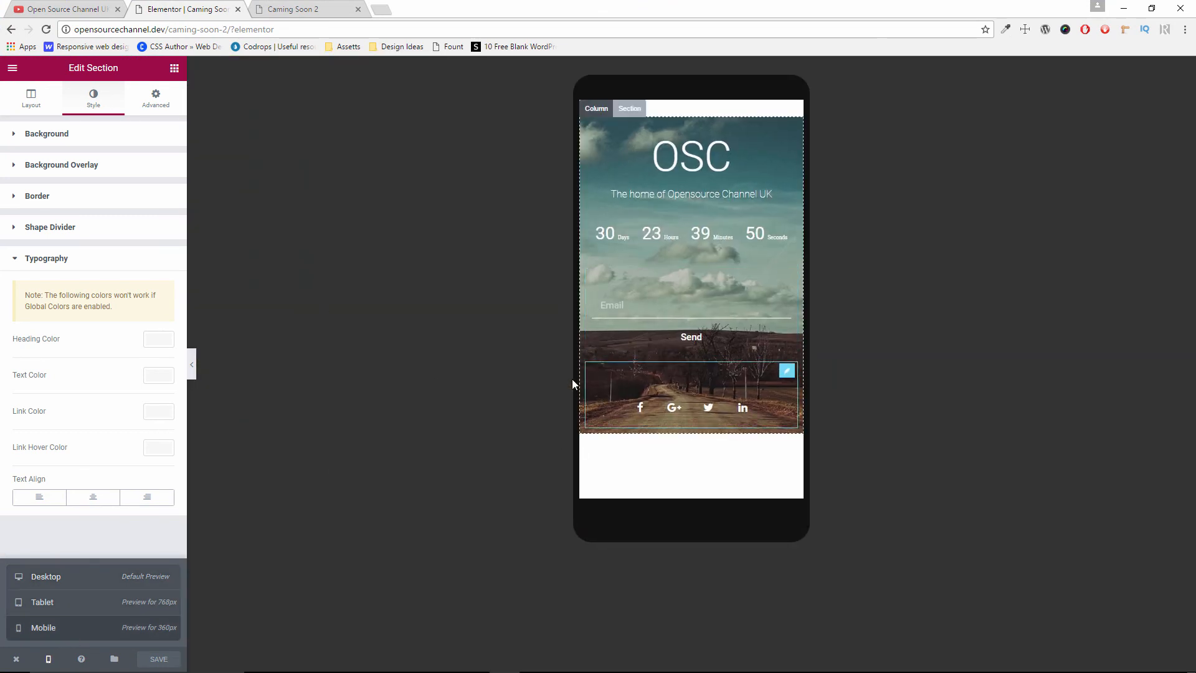
- Unlink the section's mobile padding values, set the bottom padding to 105 px and save the page
{"action": "left_click", "coordinate": [673, 413]}
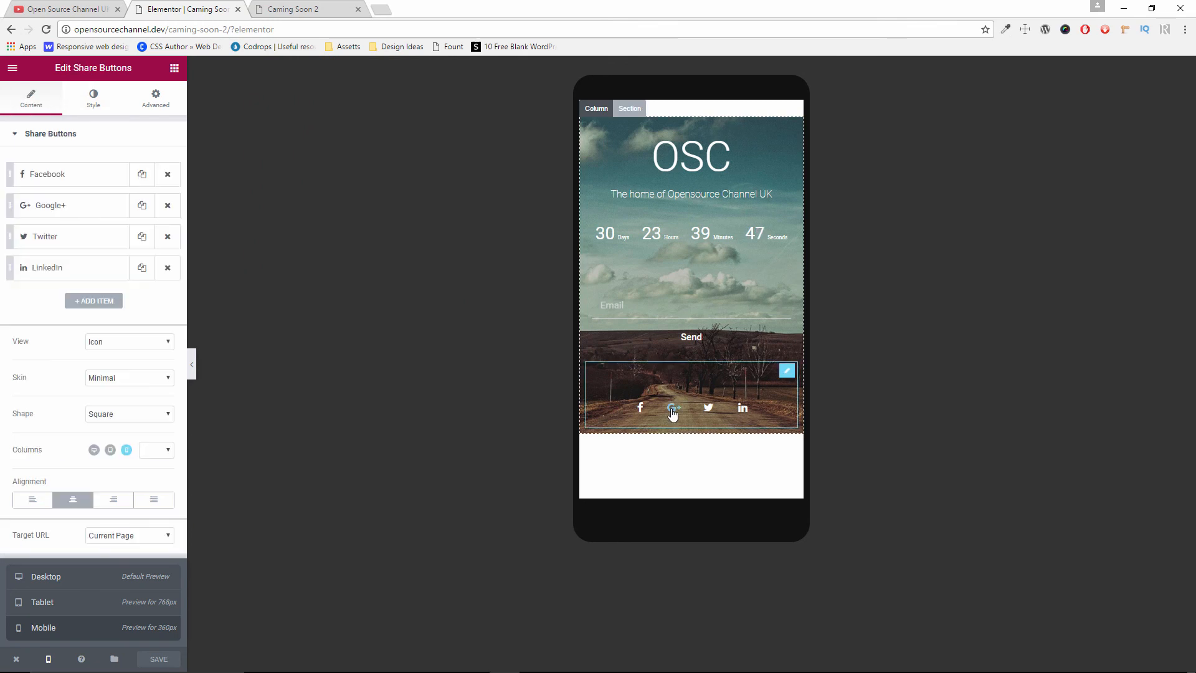
{"action": "left_click", "coordinate": [630, 109]}
{"action": "left_click", "coordinate": [159, 101]}
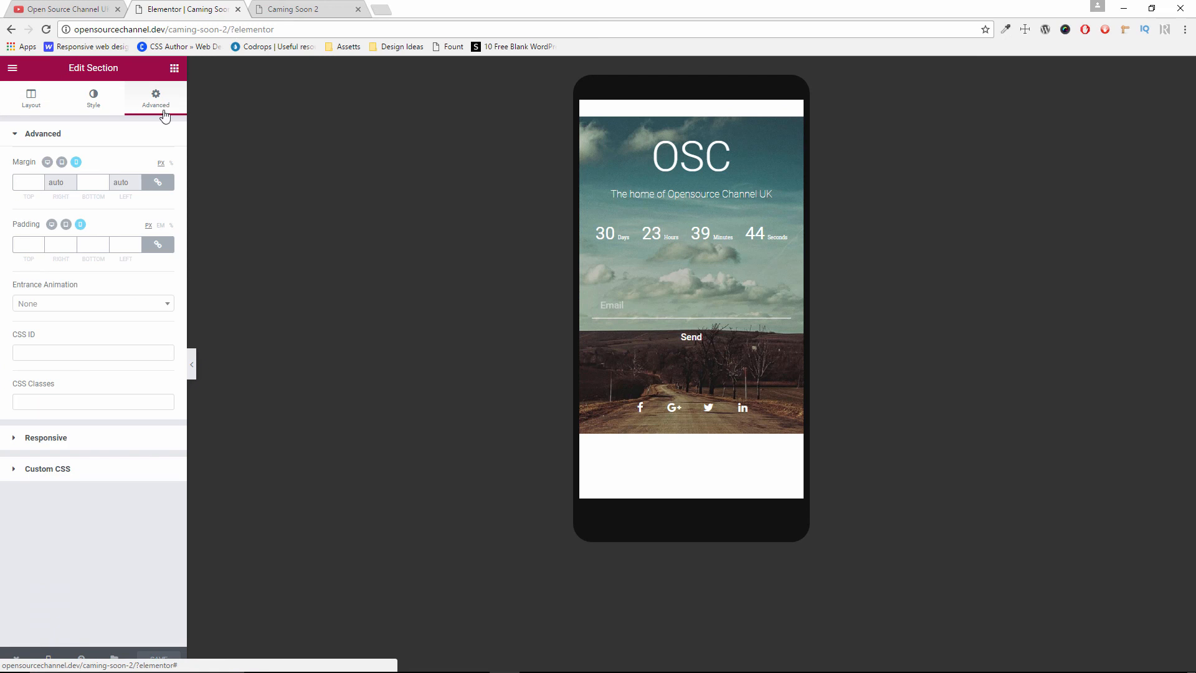
{"action": "left_click", "coordinate": [161, 246]}
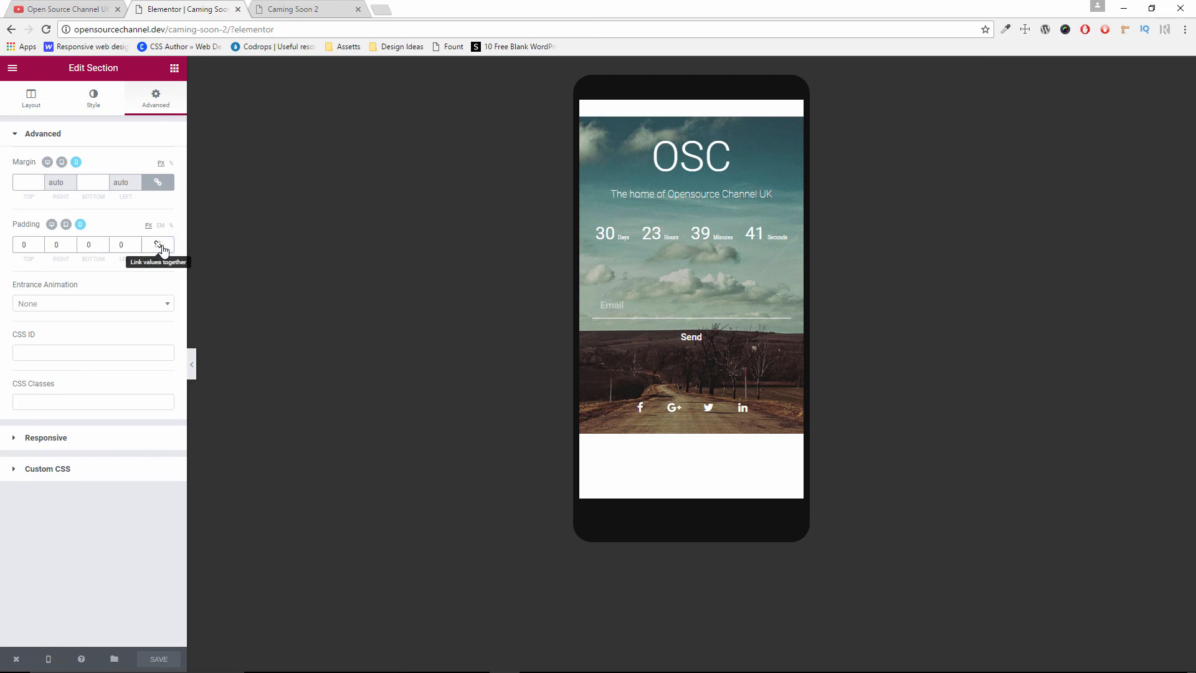
{"action": "left_click", "coordinate": [103, 242]}
{"action": "left_click_drag", "start_coordinate": [105, 244], "coordinate": [104, 244]}
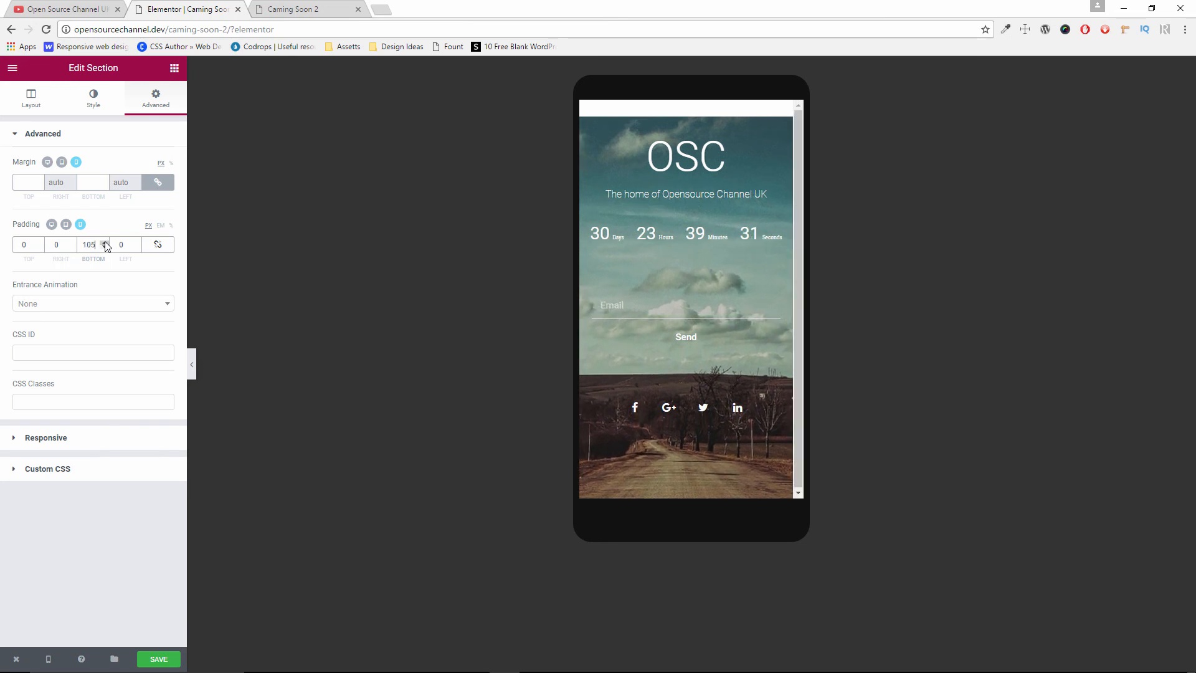
{"action": "left_click", "coordinate": [154, 659]}
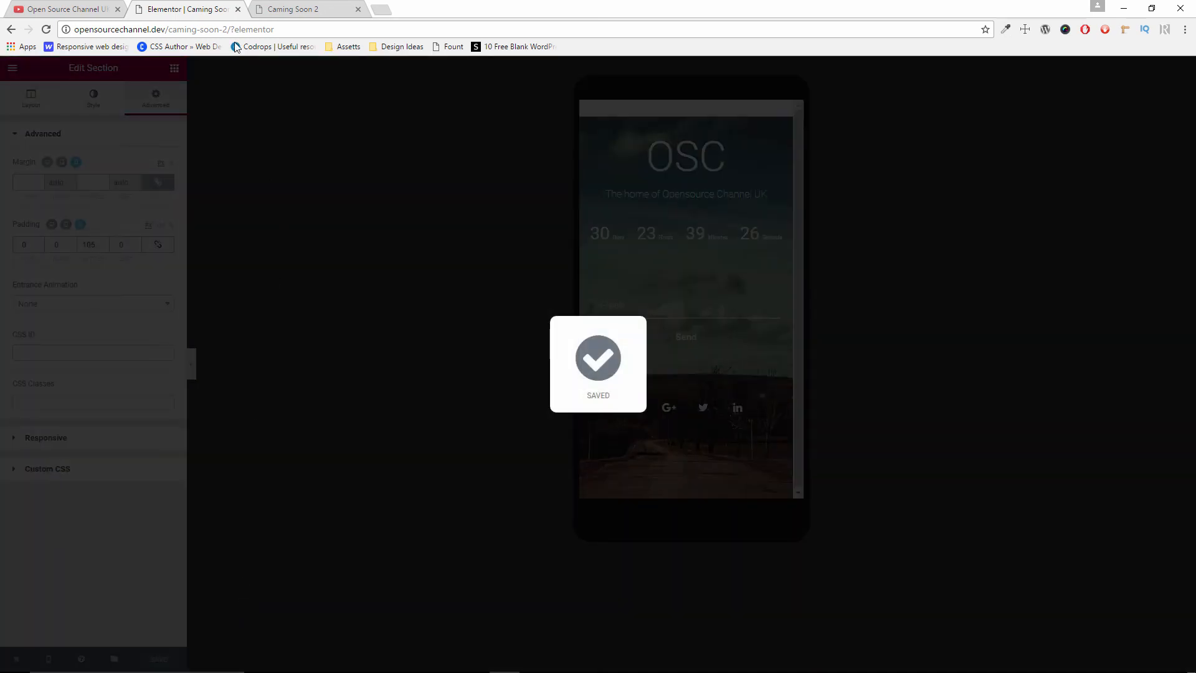
- Reload the live page in the narrow window, shrink the window to phone proportions to check the background coverage, and maximize it again
{"action": "left_click", "coordinate": [306, 6]}
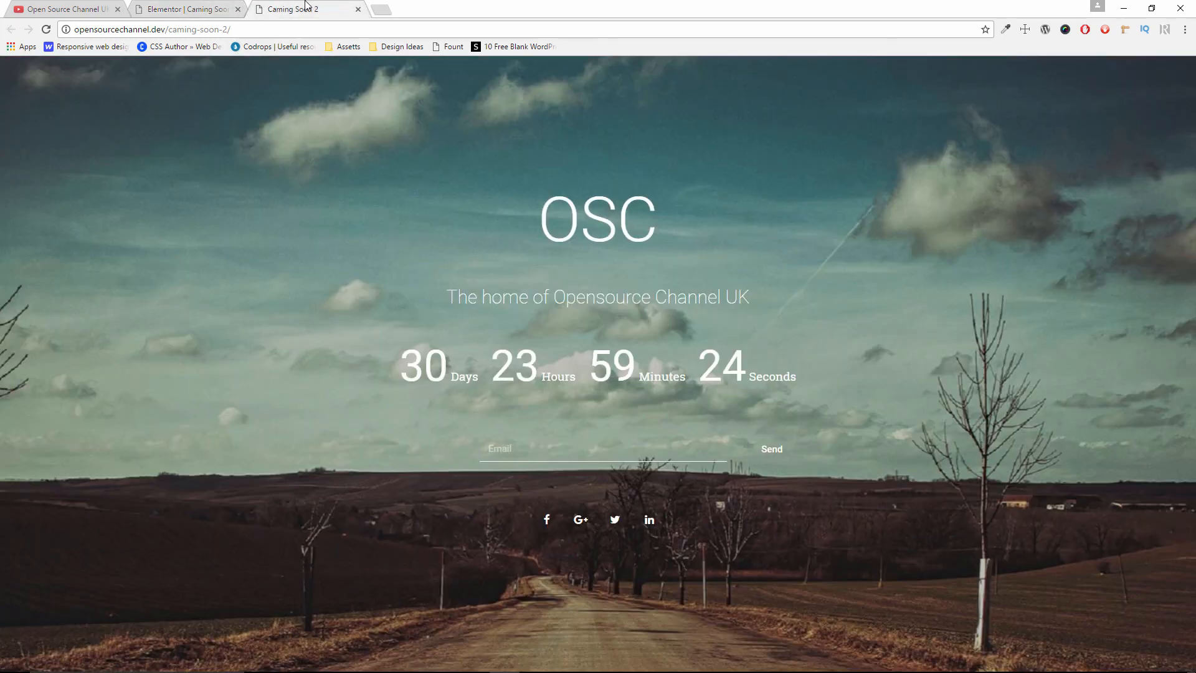
{"action": "left_click", "coordinate": [1151, 8]}
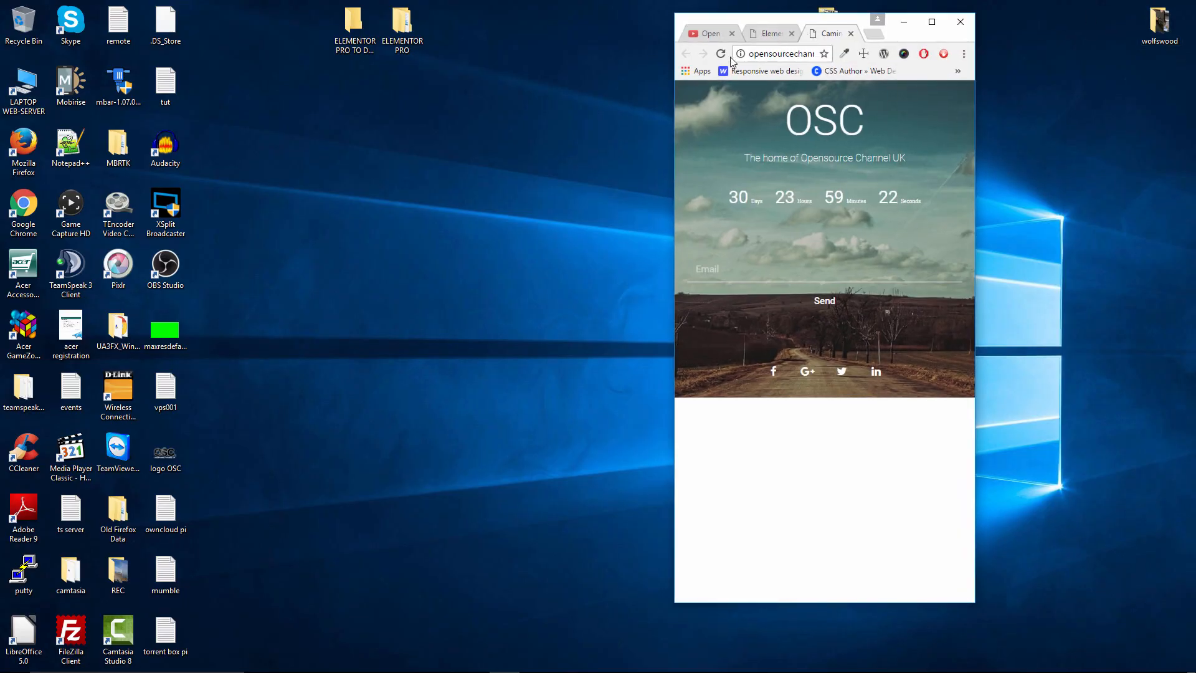
{"action": "left_click", "coordinate": [721, 54]}
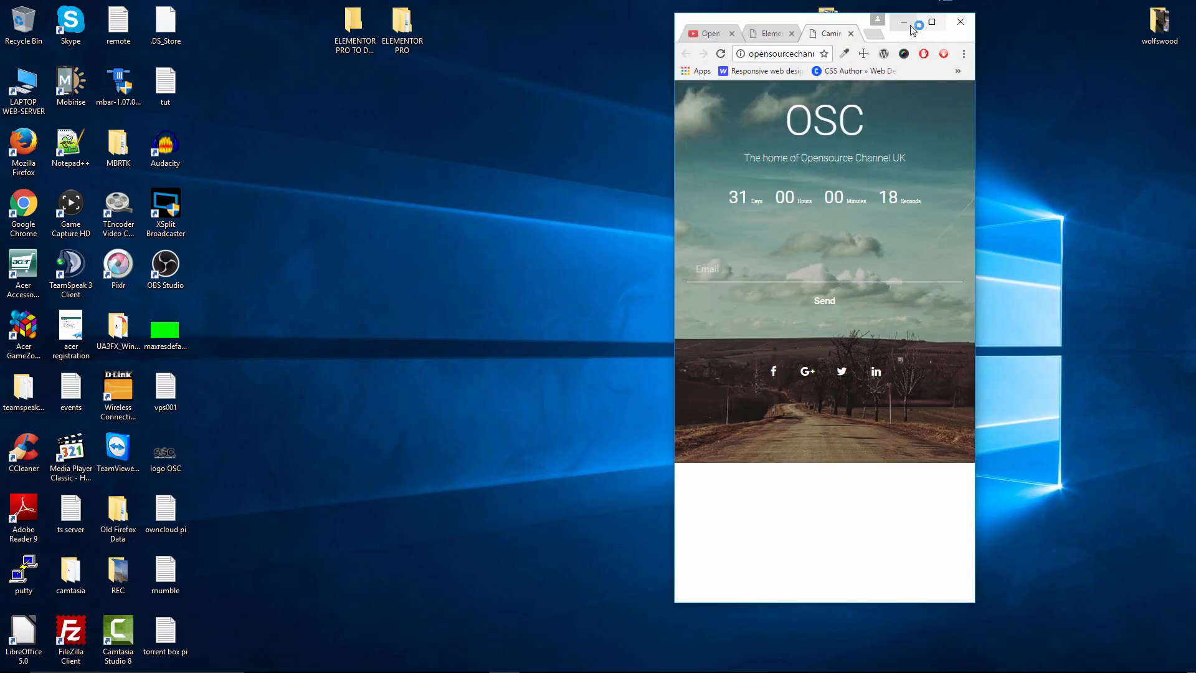
{"action": "left_click_drag", "start_coordinate": [828, 24], "coordinate": [620, 20]}
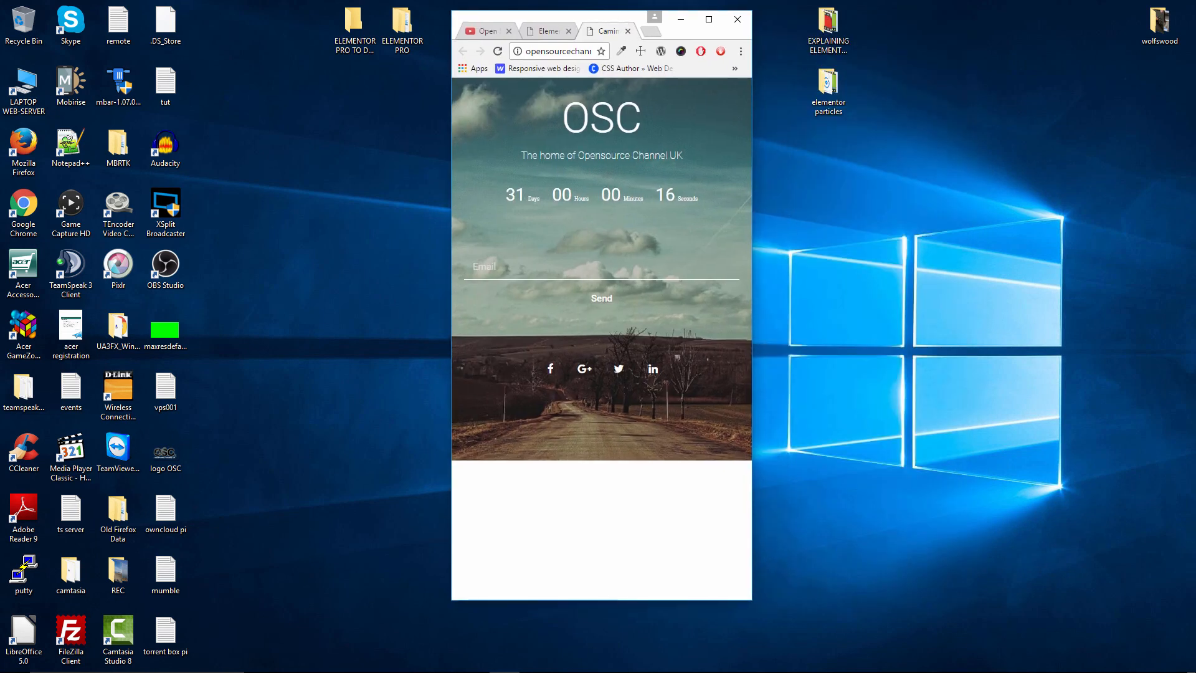
{"action": "left_click_drag", "start_coordinate": [616, 600], "coordinate": [635, 458]}
{"action": "left_click_drag", "start_coordinate": [752, 422], "coordinate": [717, 464]}
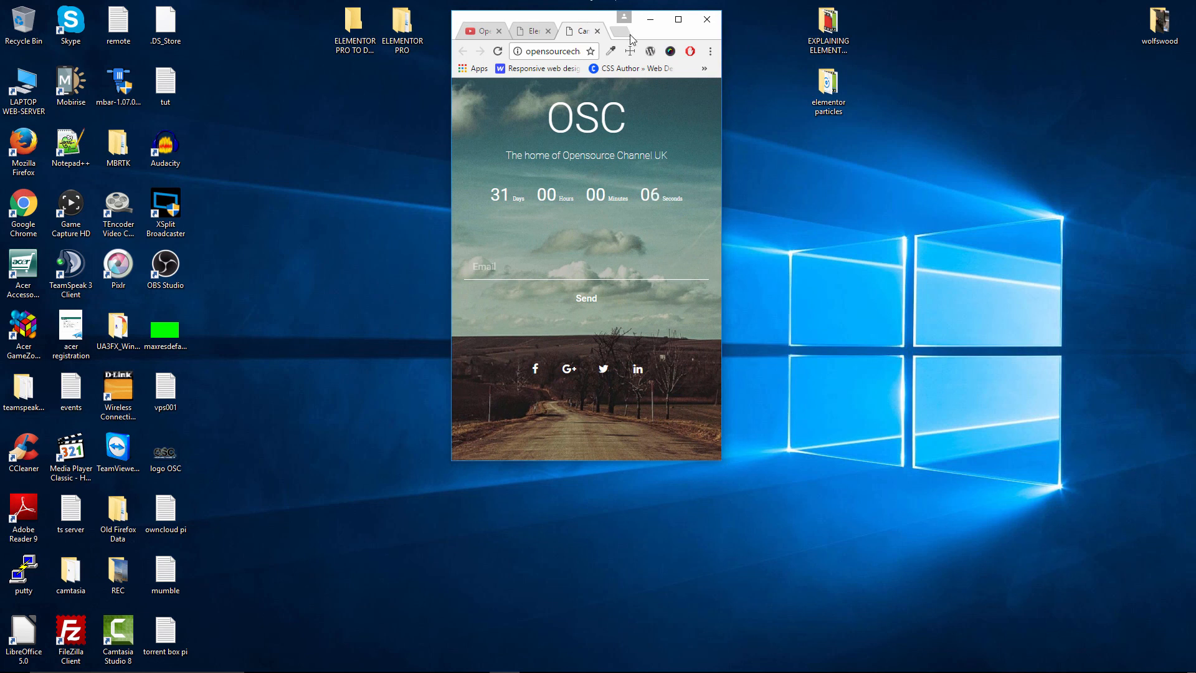
{"action": "left_click_drag", "start_coordinate": [630, 36], "coordinate": [715, 144]}
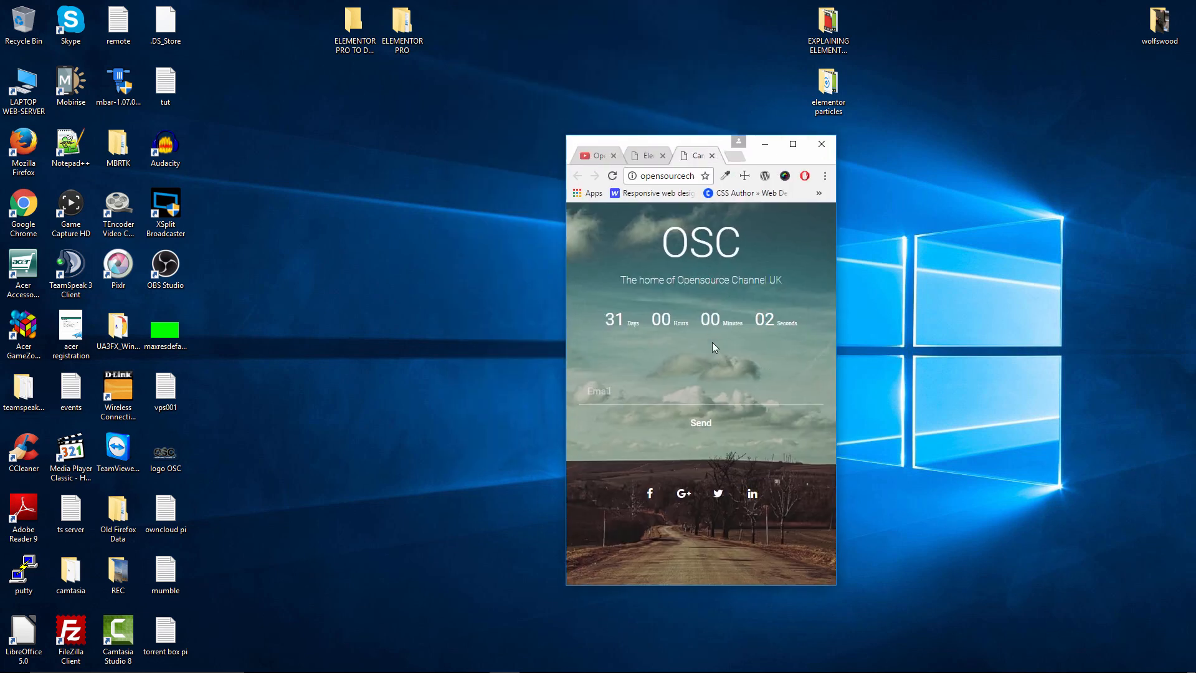
{"action": "left_click", "coordinate": [794, 145]}
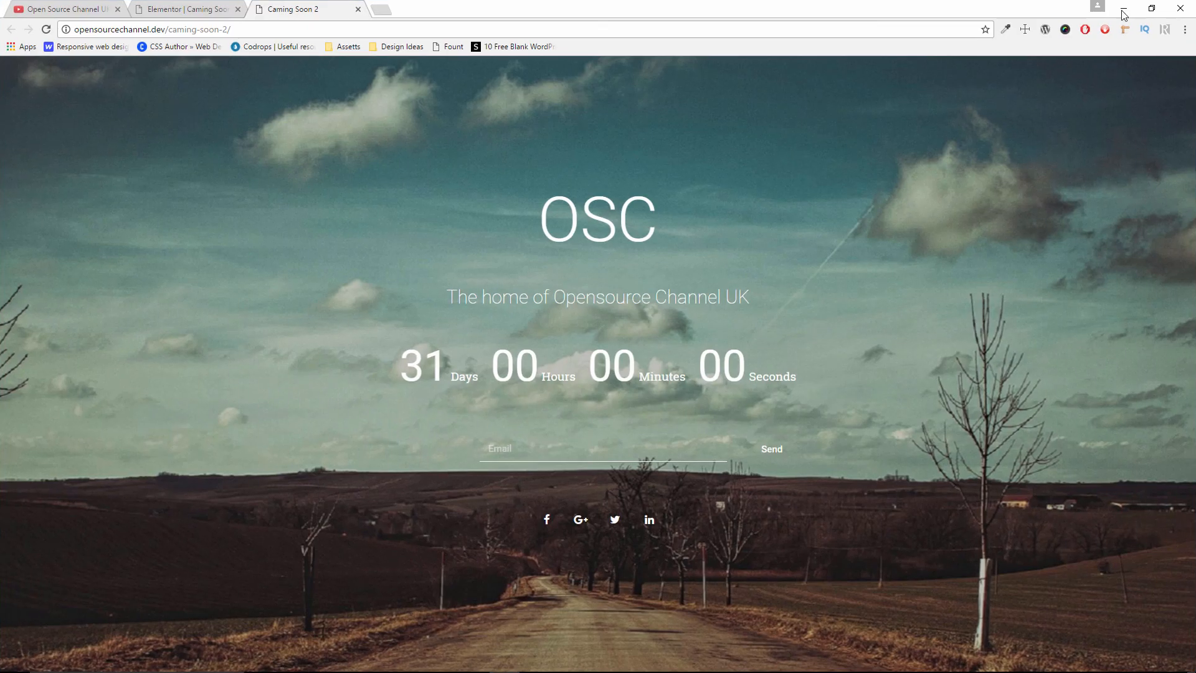
- Open the live page in the Responsive design test extension and examine its portrait phone view at 320x480
{"action": "left_click", "coordinate": [1164, 30]}
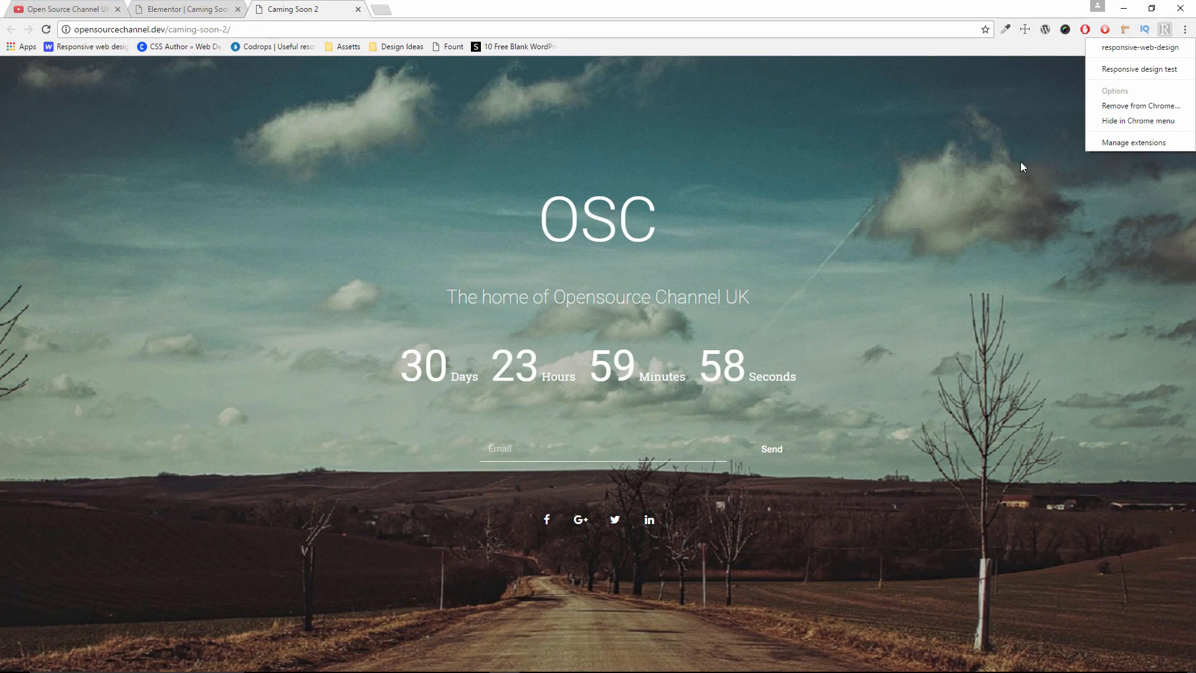
{"action": "left_click", "coordinate": [1116, 71]}
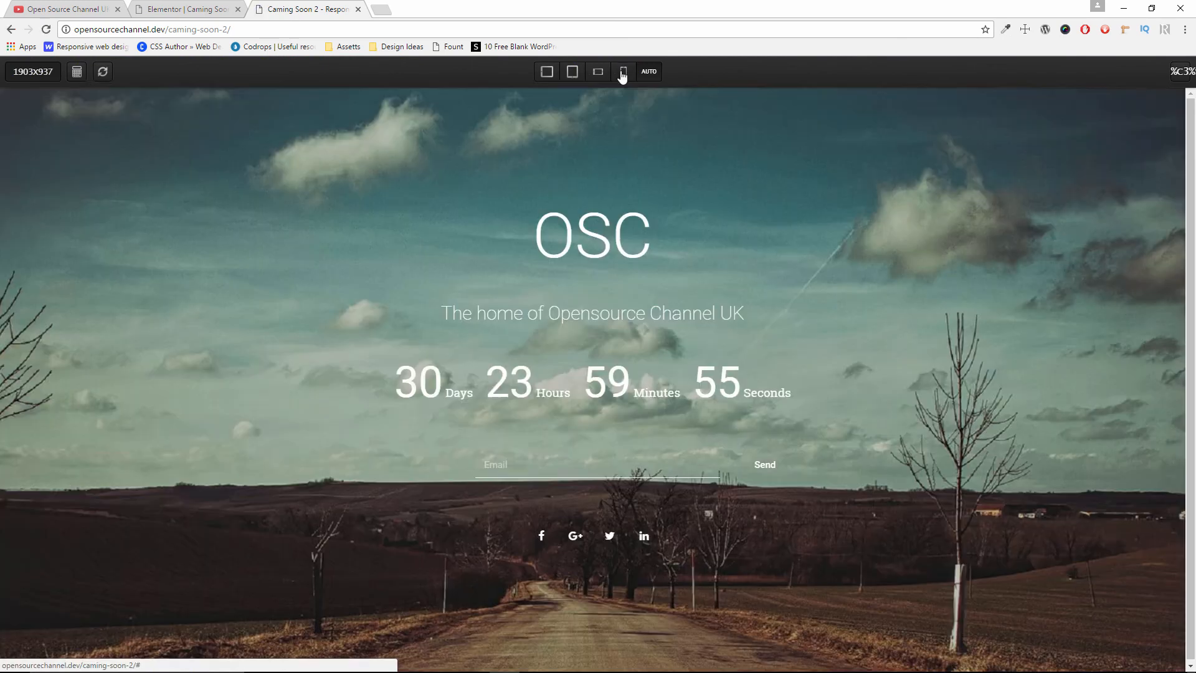
{"action": "left_click", "coordinate": [620, 70]}
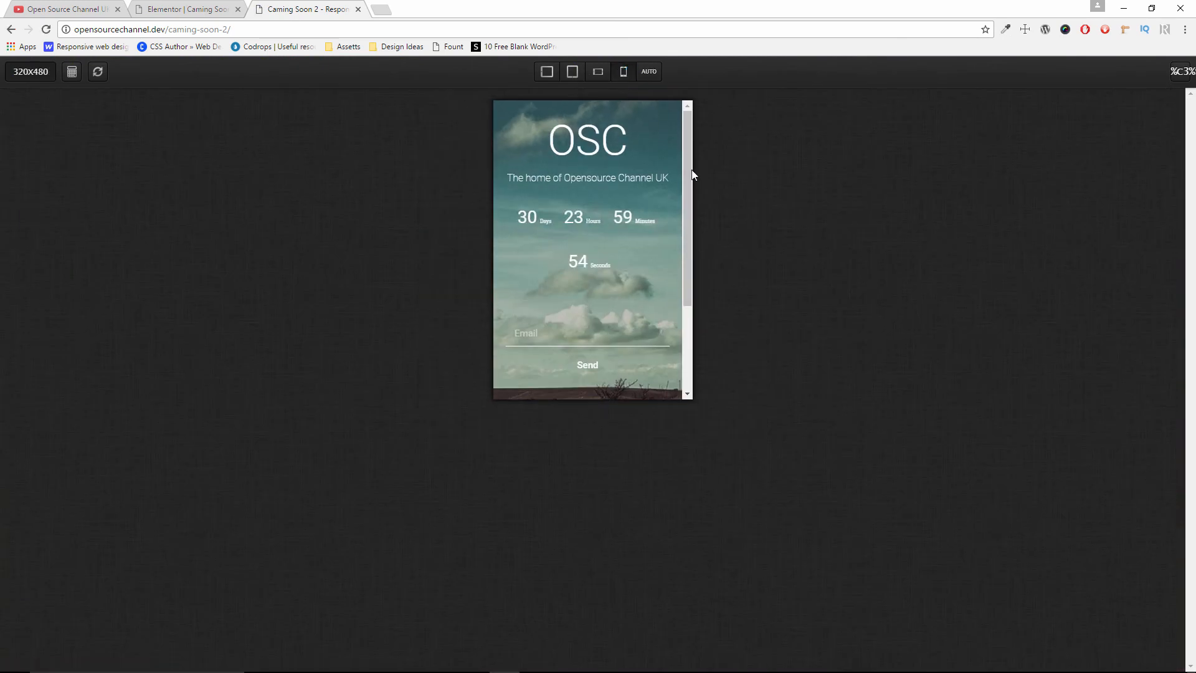
{"action": "left_click_drag", "start_coordinate": [689, 170], "coordinate": [586, 205]}
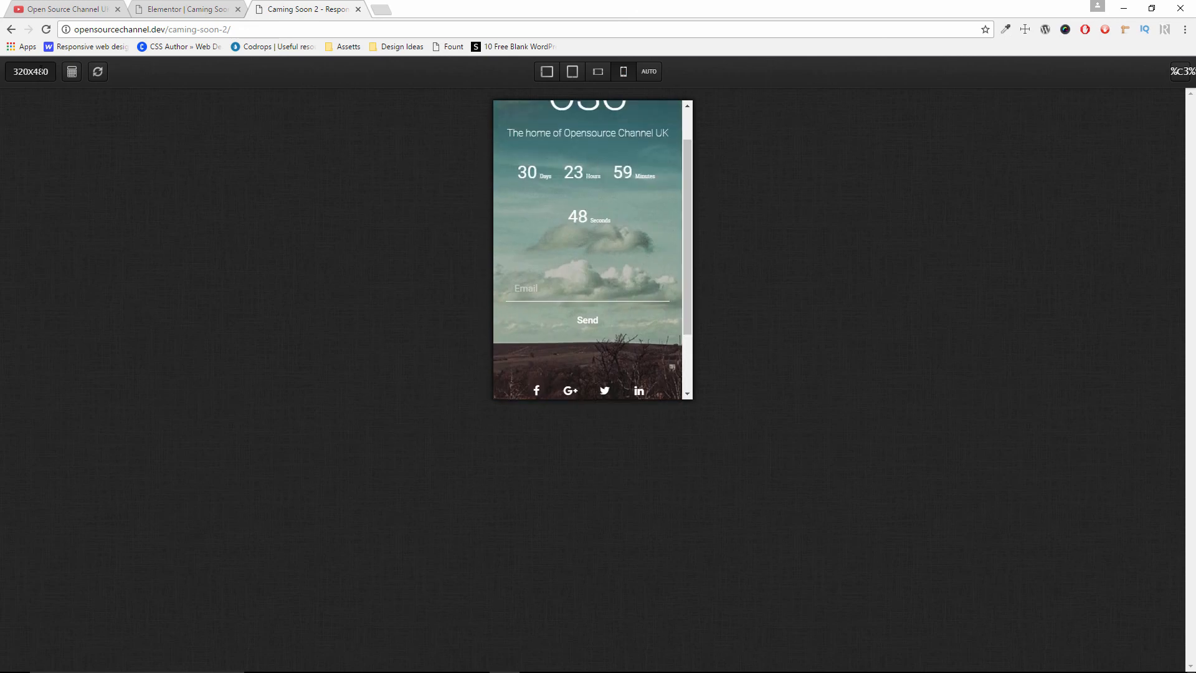
{"action": "scroll", "coordinate": [499, 315], "scroll_direction": "up", "scroll_amount": 1}
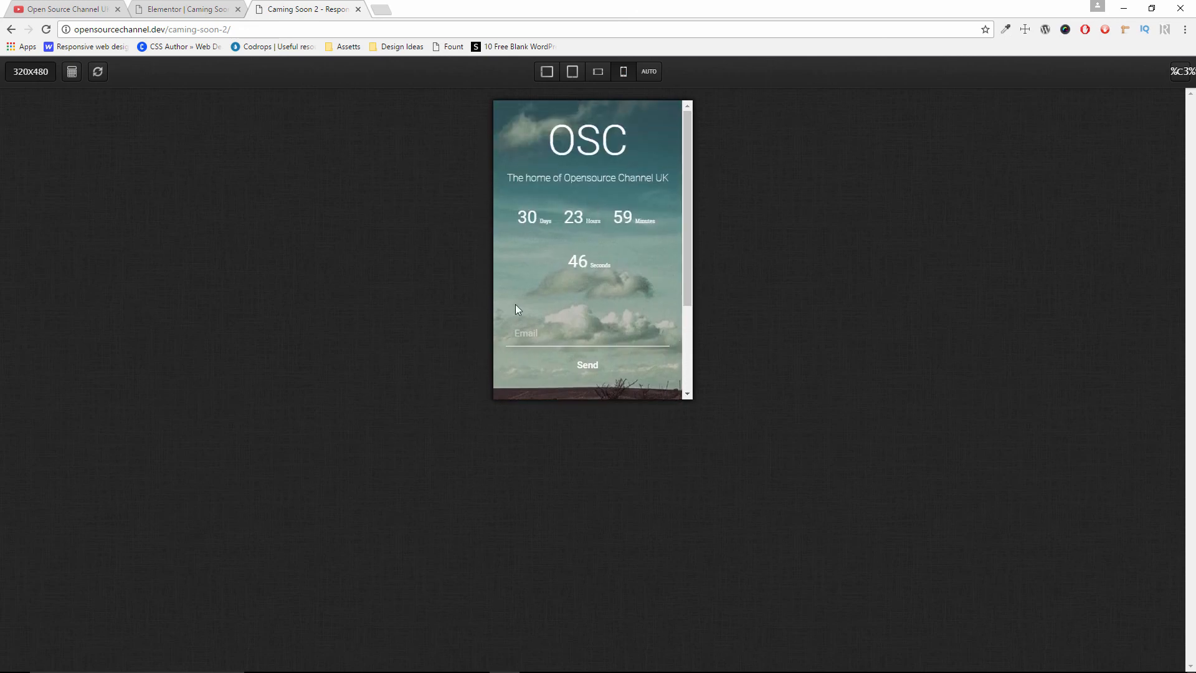
- Return to the Elementor editor and set the countdown digits' mobile font size to 25 px
{"action": "left_click", "coordinate": [174, 7]}
{"action": "left_click", "coordinate": [65, 8]}
{"action": "left_click", "coordinate": [198, 6]}
{"action": "left_click", "coordinate": [640, 225]}
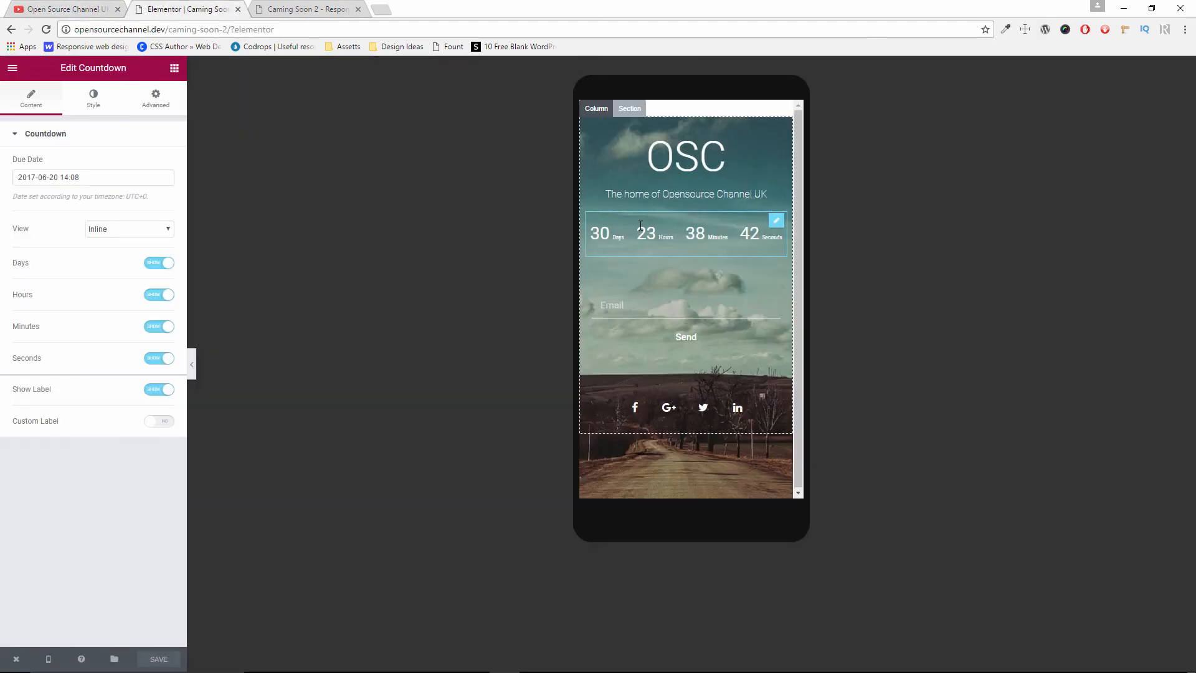
{"action": "left_click", "coordinate": [94, 99]}
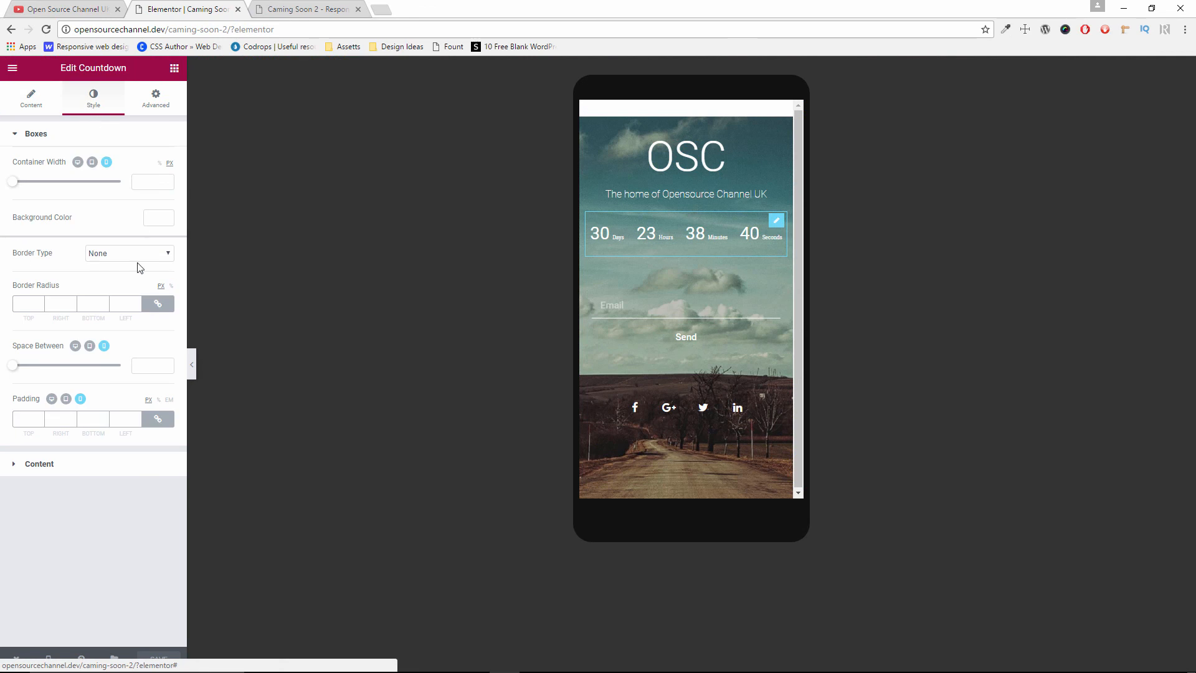
{"action": "left_click", "coordinate": [43, 474]}
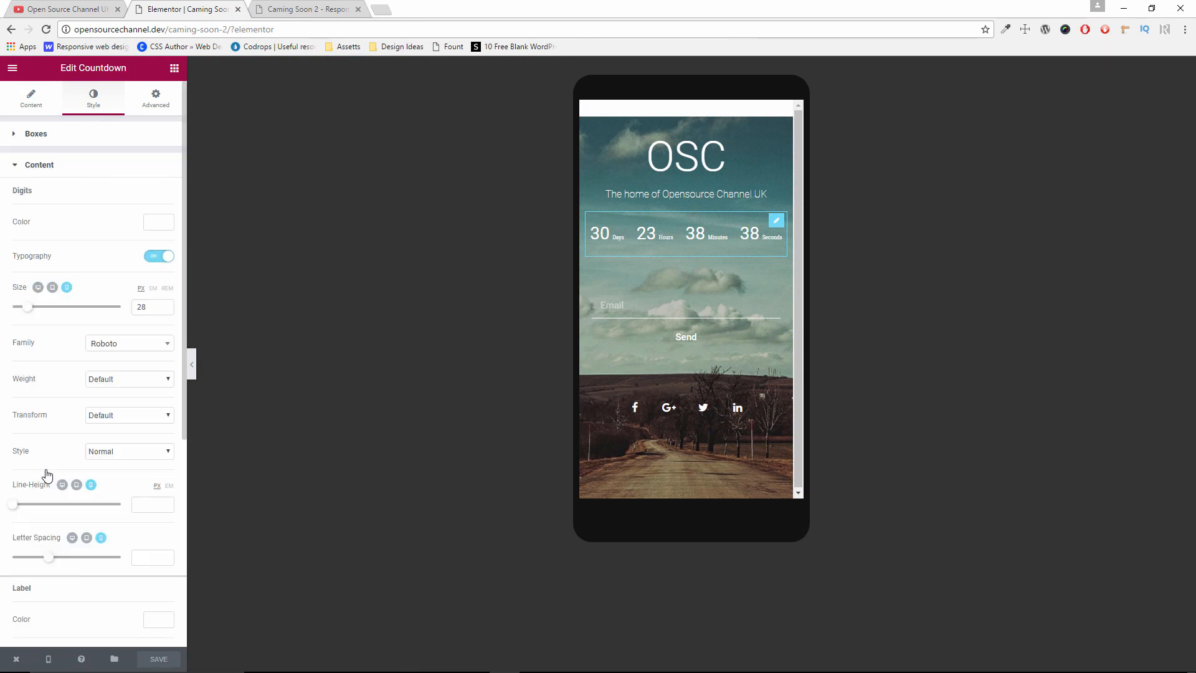
{"action": "left_click", "coordinate": [166, 310]}
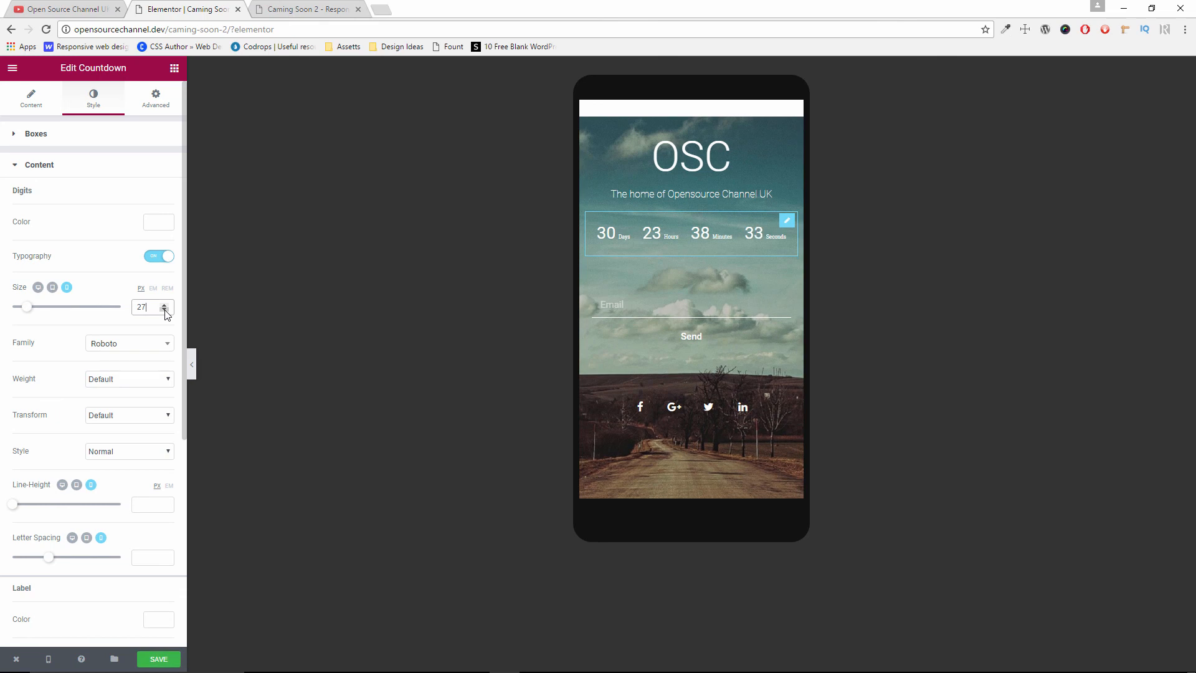
{"action": "left_click", "coordinate": [166, 309]}
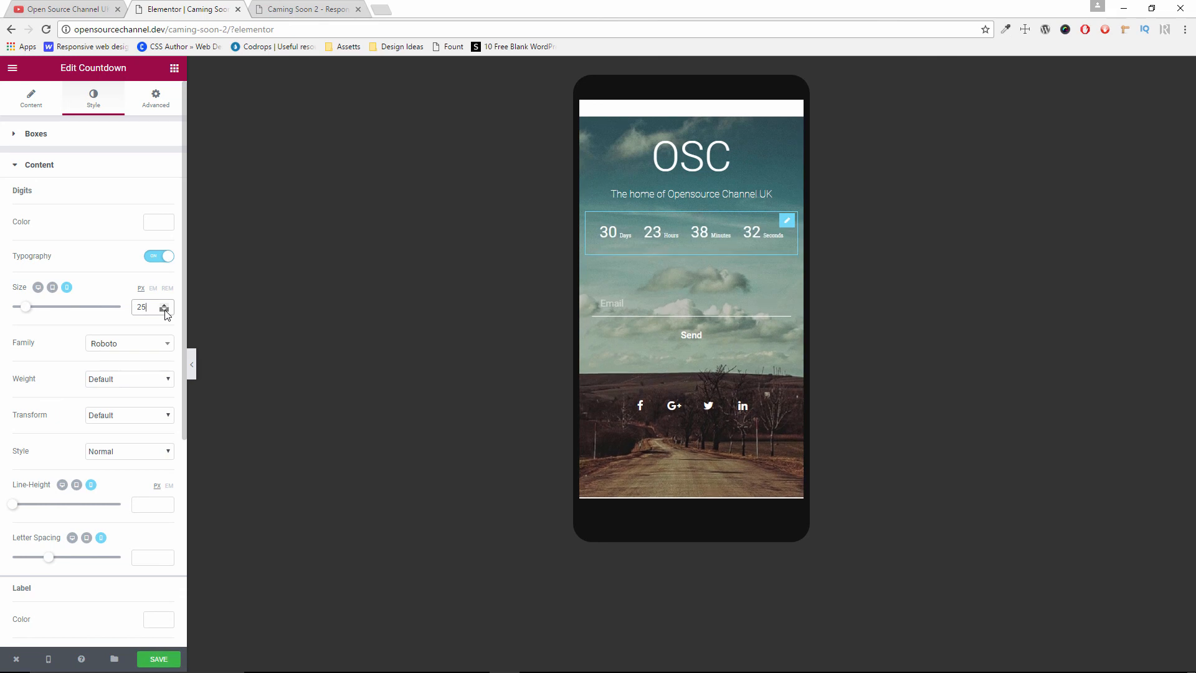
- Set the countdown labels' mobile font size to 9 px and save the page
{"action": "scroll", "coordinate": [147, 348], "scroll_direction": "down", "scroll_amount": 4}
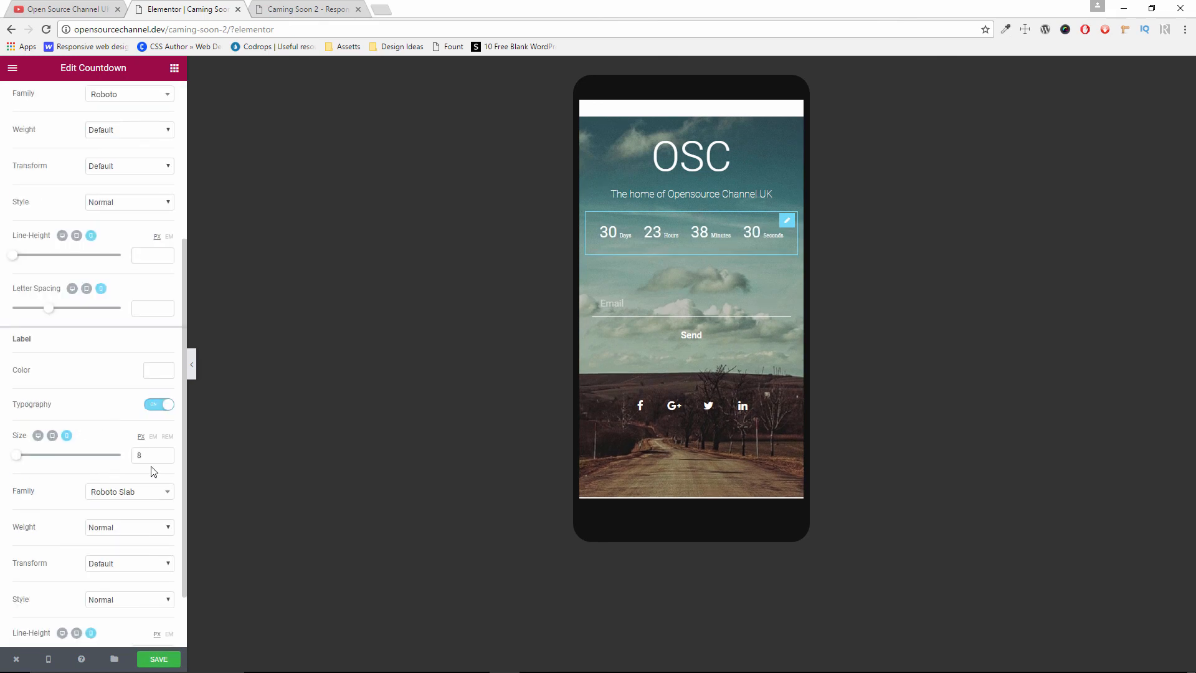
{"action": "left_click", "coordinate": [166, 460]}
{"action": "left_click", "coordinate": [166, 453]}
{"action": "left_click", "coordinate": [165, 453]}
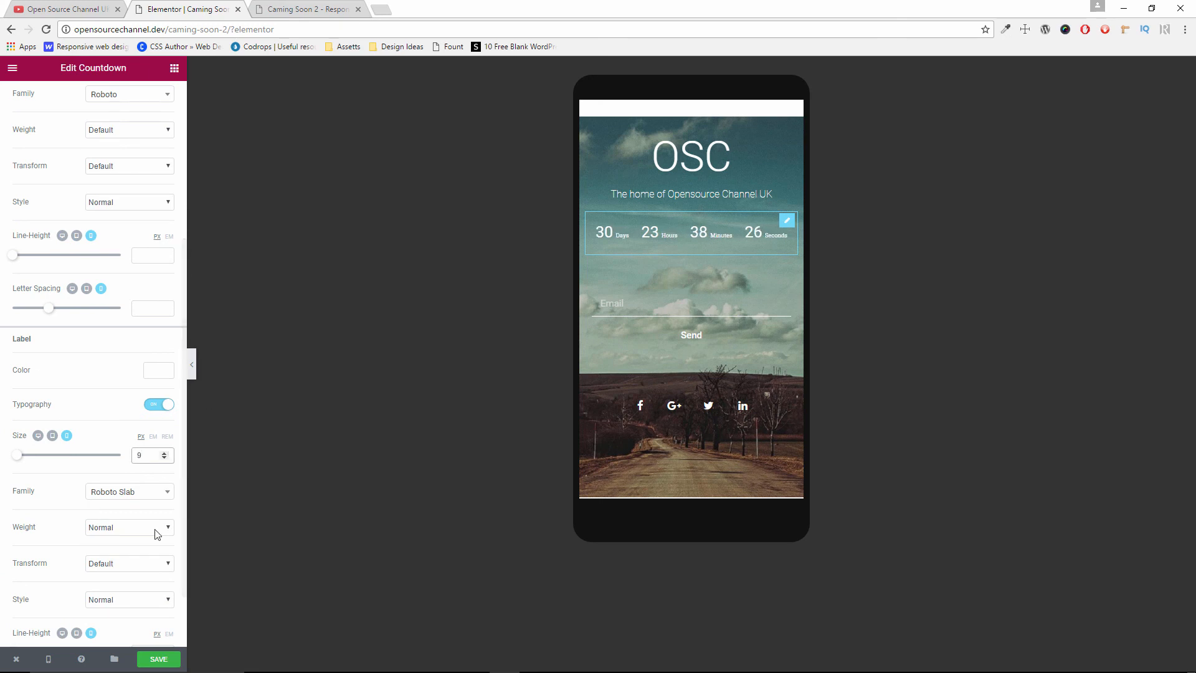
{"action": "left_click", "coordinate": [168, 659]}
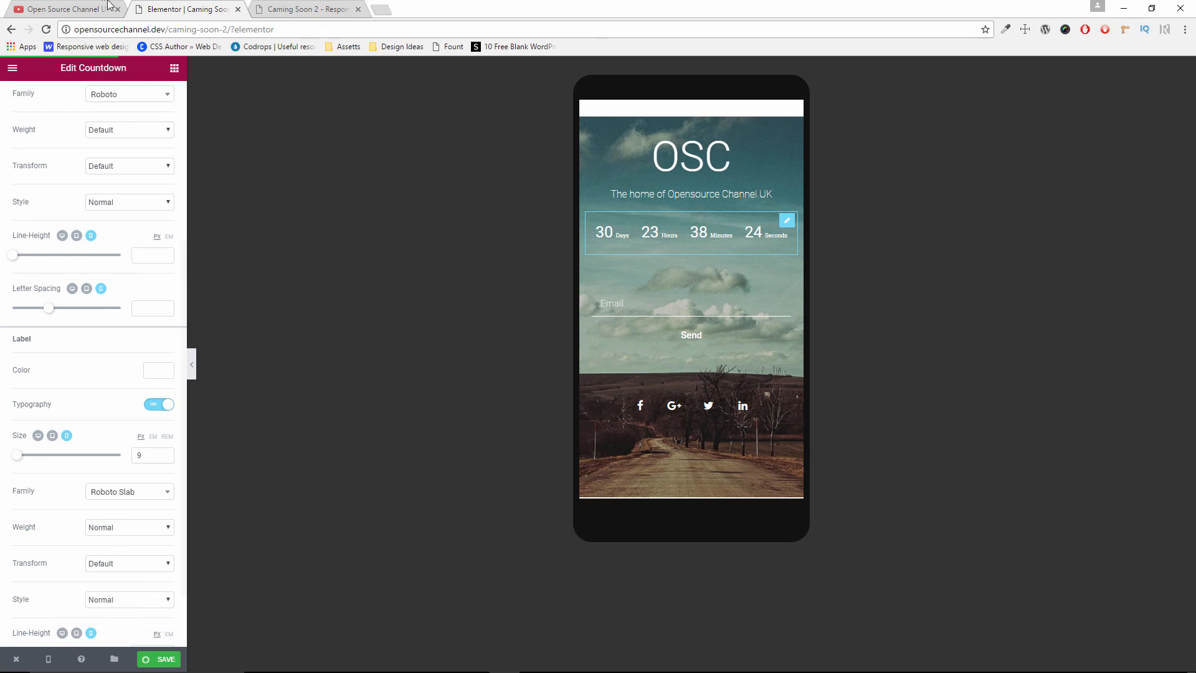
- Reload the live page, reopen the Responsive design test and check the phone layout at 320x480 and 480x320
{"action": "left_click", "coordinate": [287, 8]}
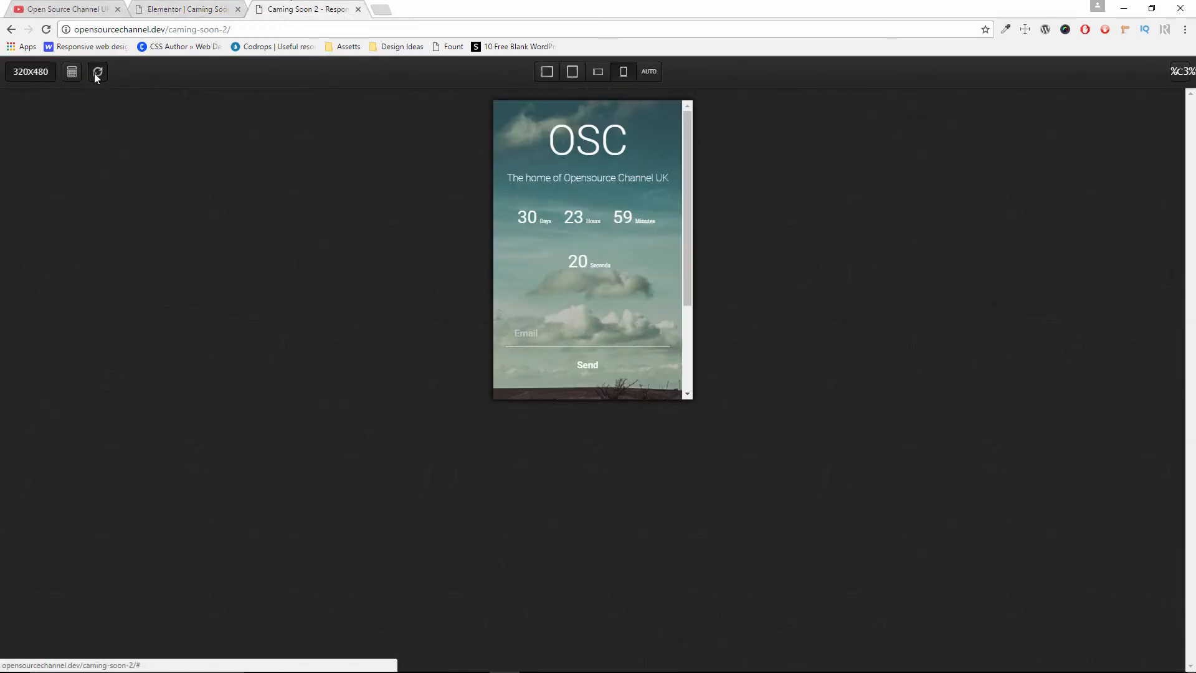
{"action": "left_click", "coordinate": [48, 31]}
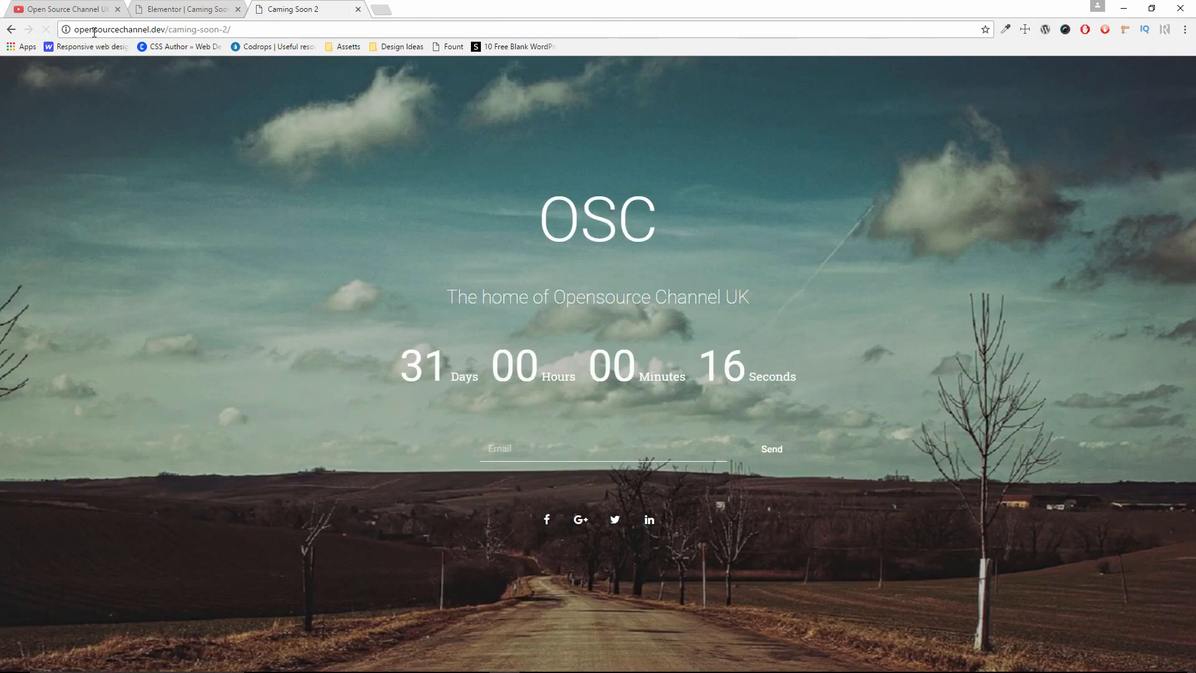
{"action": "left_click", "coordinate": [1162, 33]}
{"action": "left_click", "coordinate": [1112, 73]}
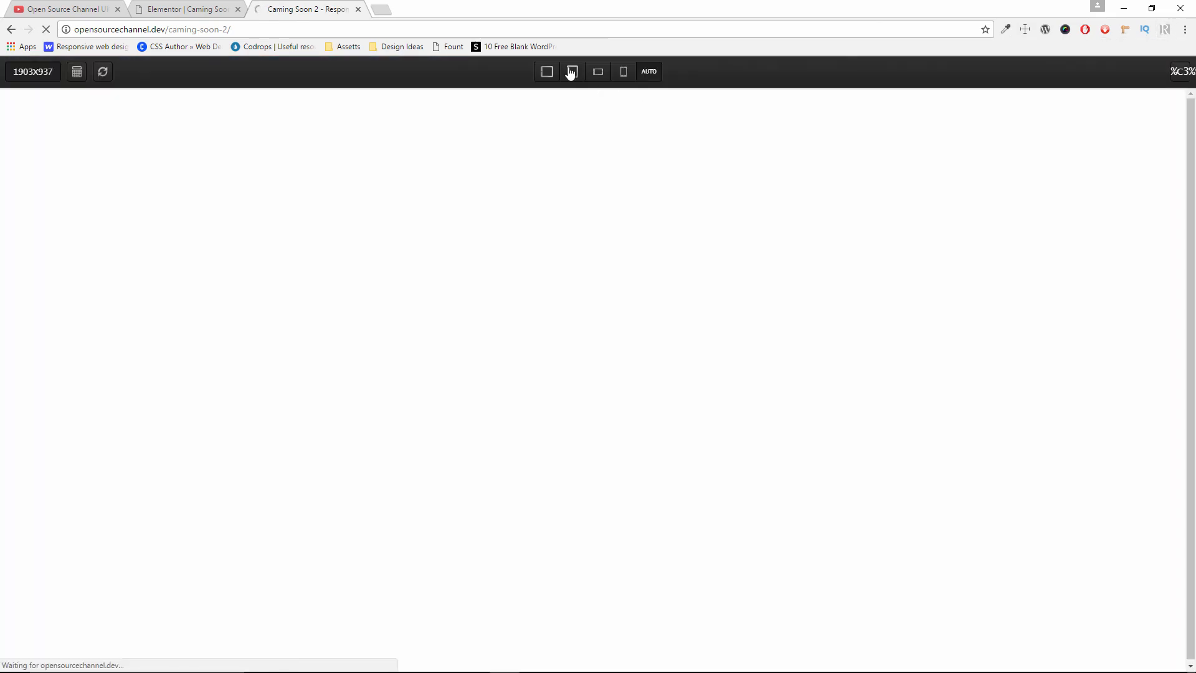
{"action": "left_click", "coordinate": [624, 74]}
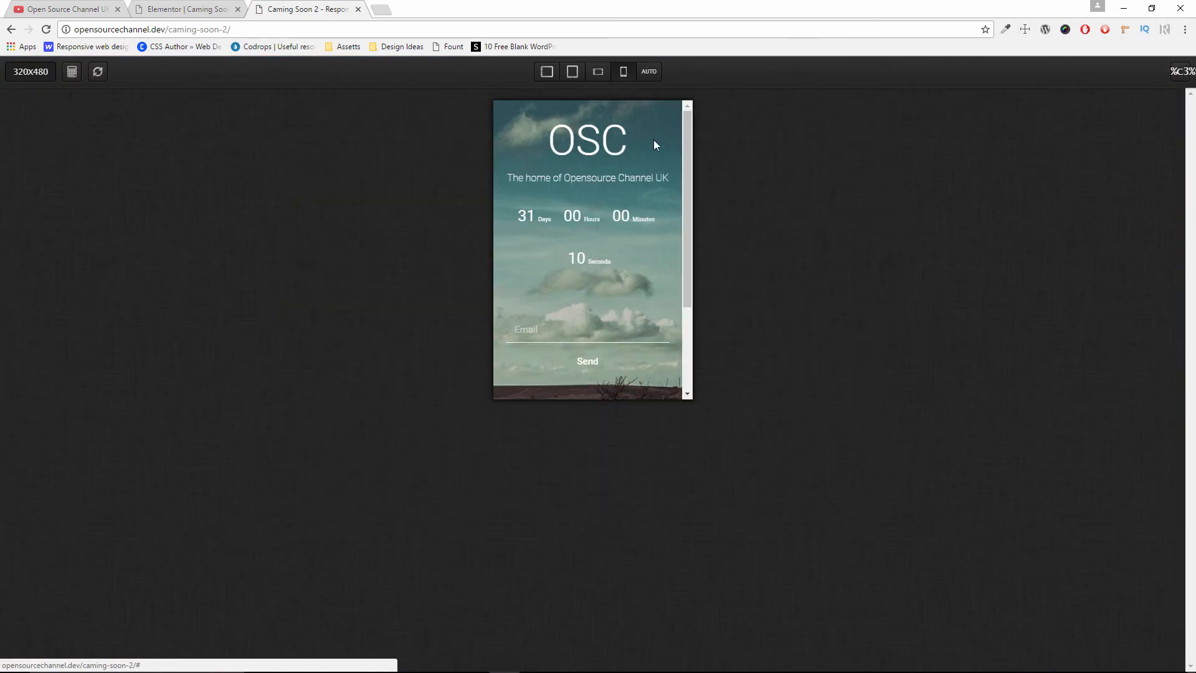
{"action": "left_click_drag", "start_coordinate": [685, 148], "coordinate": [672, 122]}
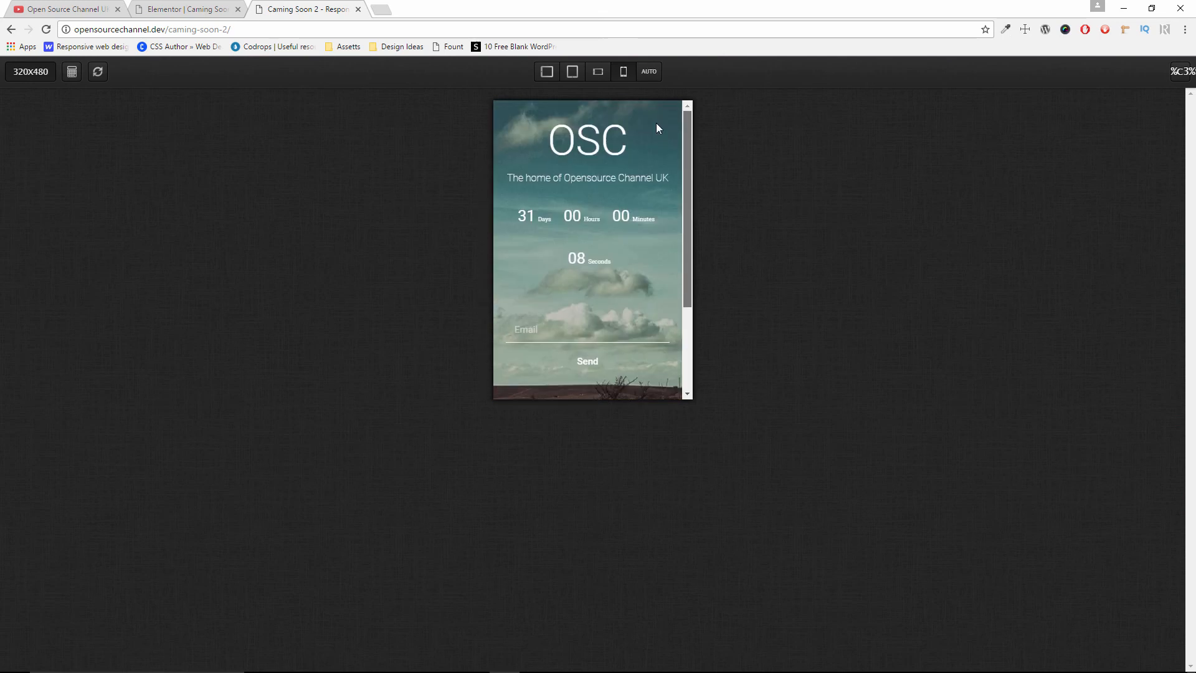
{"action": "left_click", "coordinate": [599, 73]}
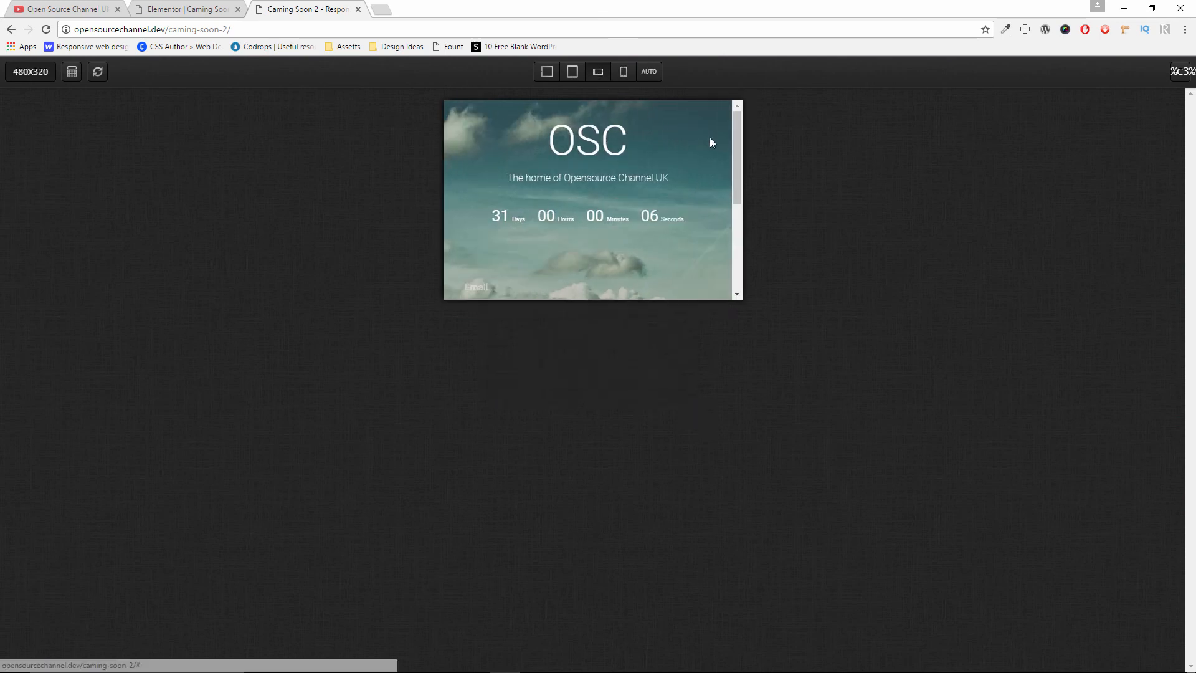
{"action": "mouse_move", "coordinate": [739, 133]}
{"action": "left_mouse_down"}
{"action": "mouse_move", "coordinate": [724, 216]}
{"action": "mouse_move", "coordinate": [732, 123]}
{"action": "left_mouse_up"}
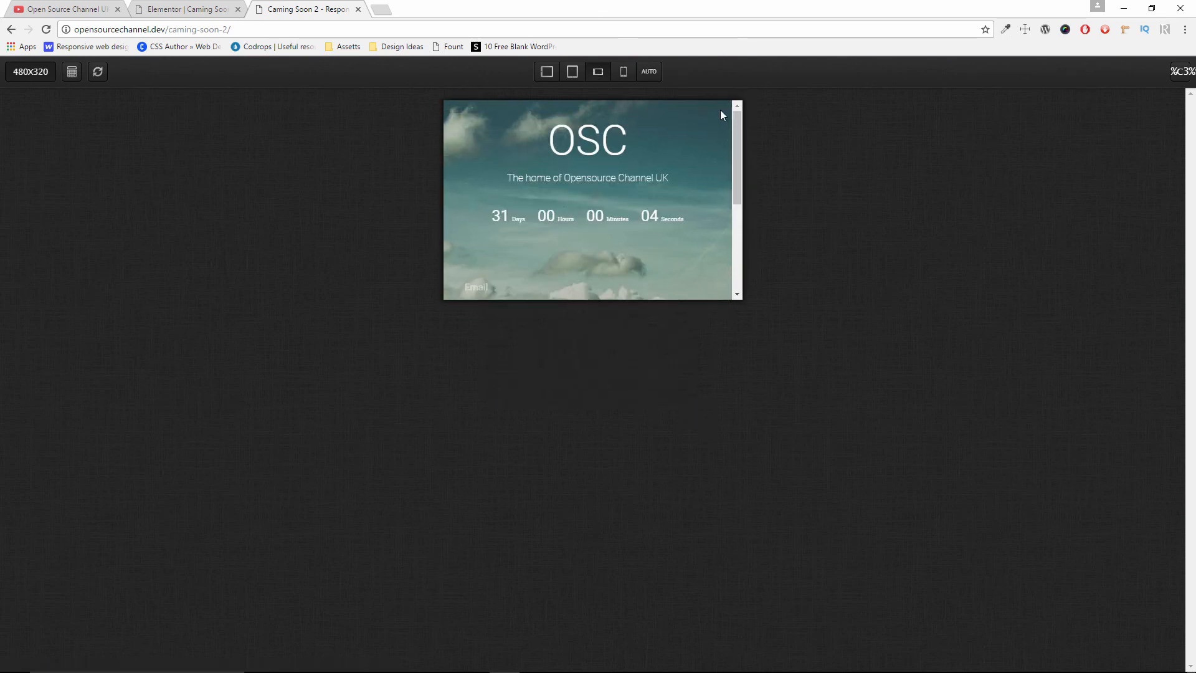
- Check the live page's 320x480 phone view with the simulated on-screen keyboard shown, hide the keyboard and close the live page
{"action": "left_click", "coordinate": [623, 73]}
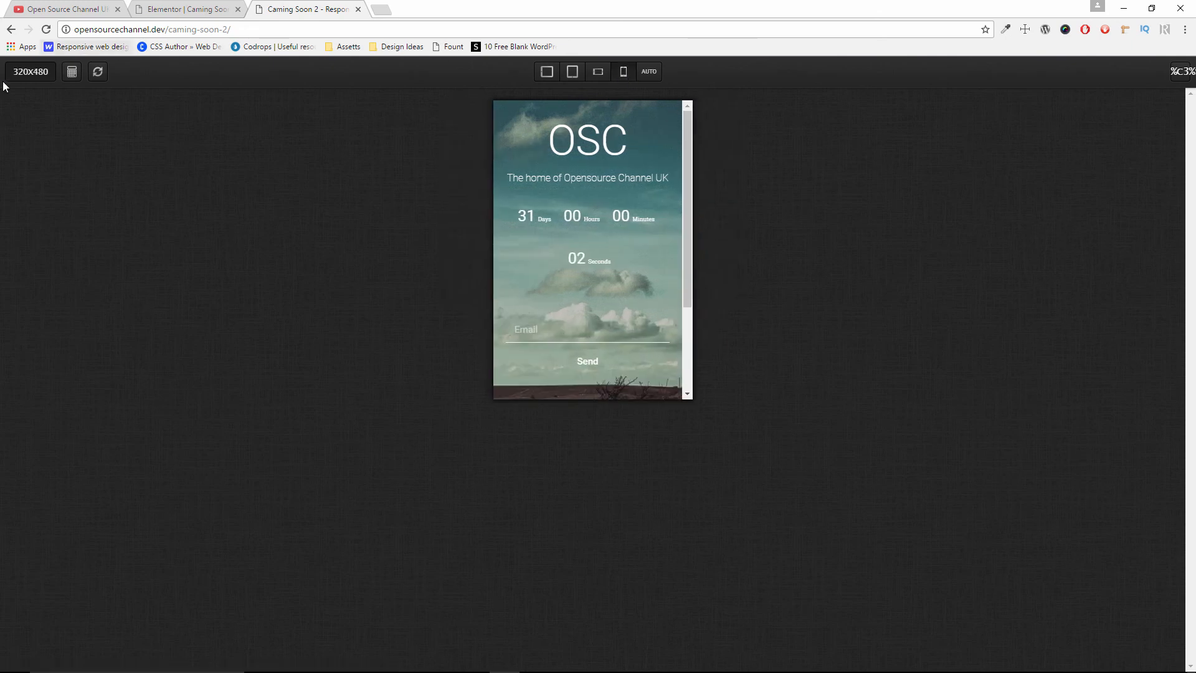
{"action": "left_click", "coordinate": [71, 73]}
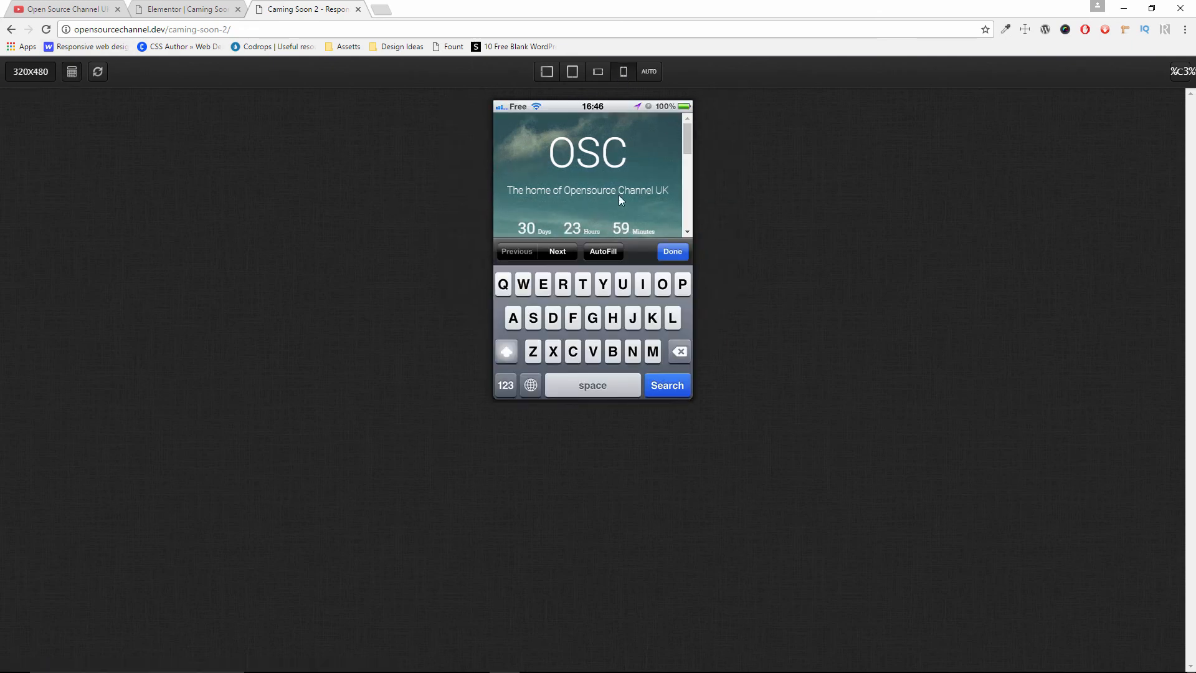
{"action": "left_click_drag", "start_coordinate": [685, 132], "coordinate": [884, 121]}
{"action": "left_click", "coordinate": [71, 73]}
{"action": "left_click", "coordinate": [358, 9]}
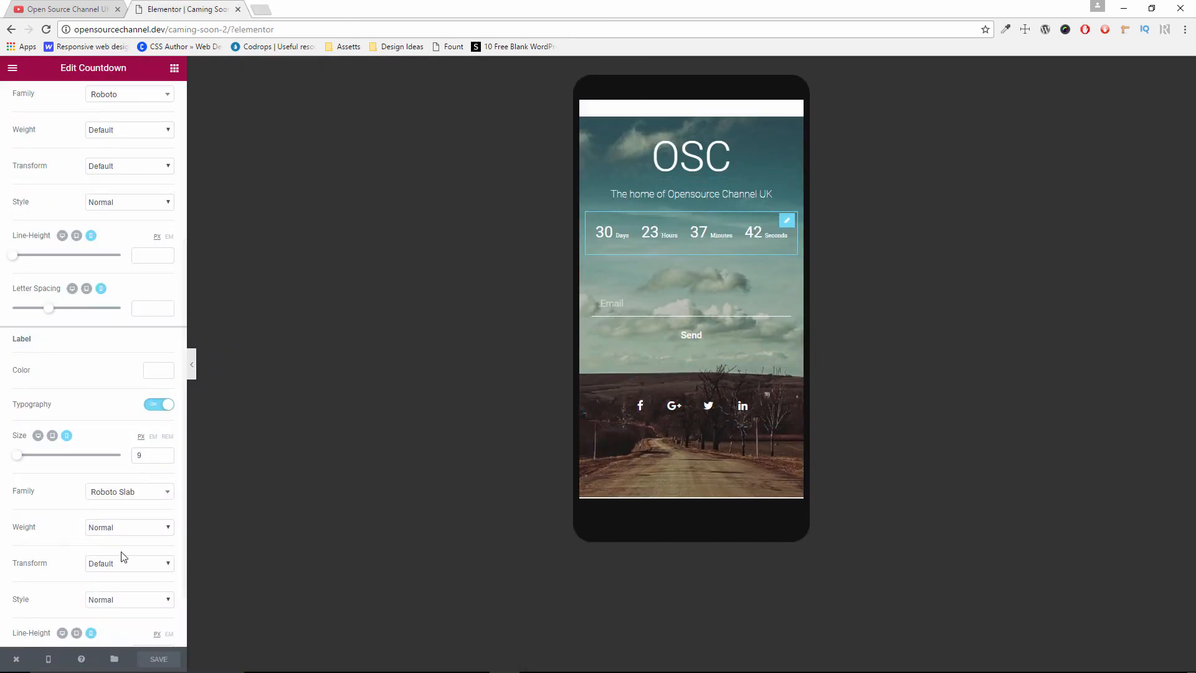
- Preview the Elementor layout at tablet and desktop sizes, and collapse the editing panel to view the full desktop page
{"action": "mouse_move", "coordinate": [48, 659]}
{"action": "left_click", "coordinate": [62, 614]}
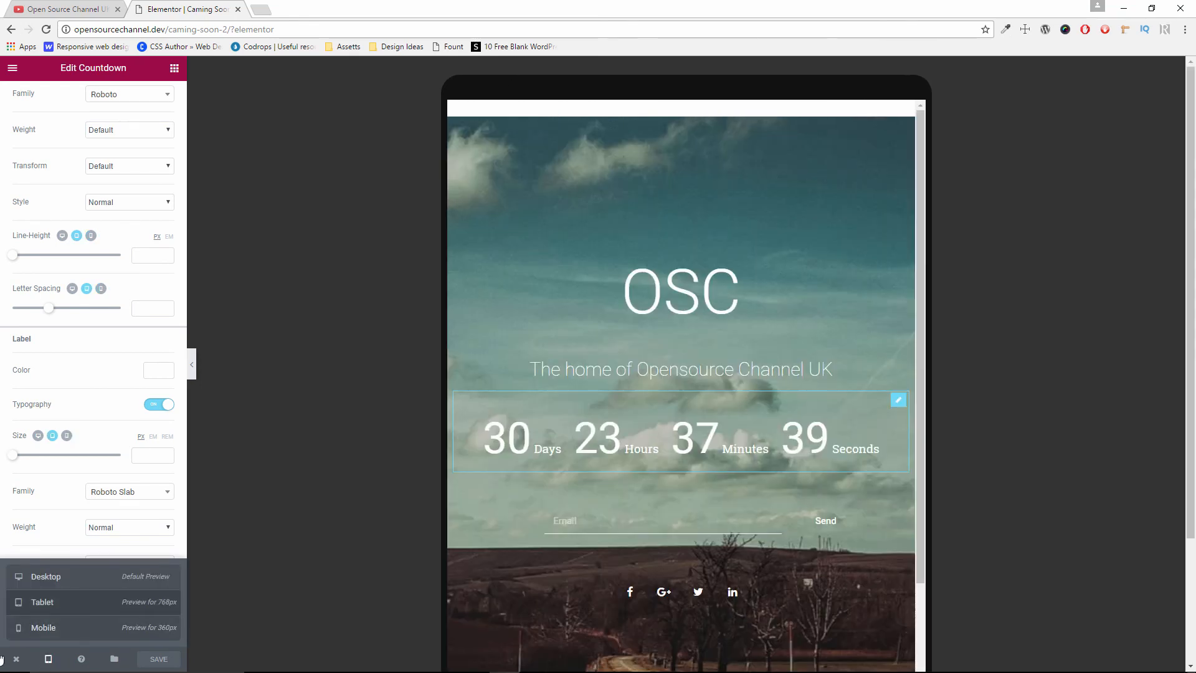
{"action": "left_click", "coordinate": [69, 581]}
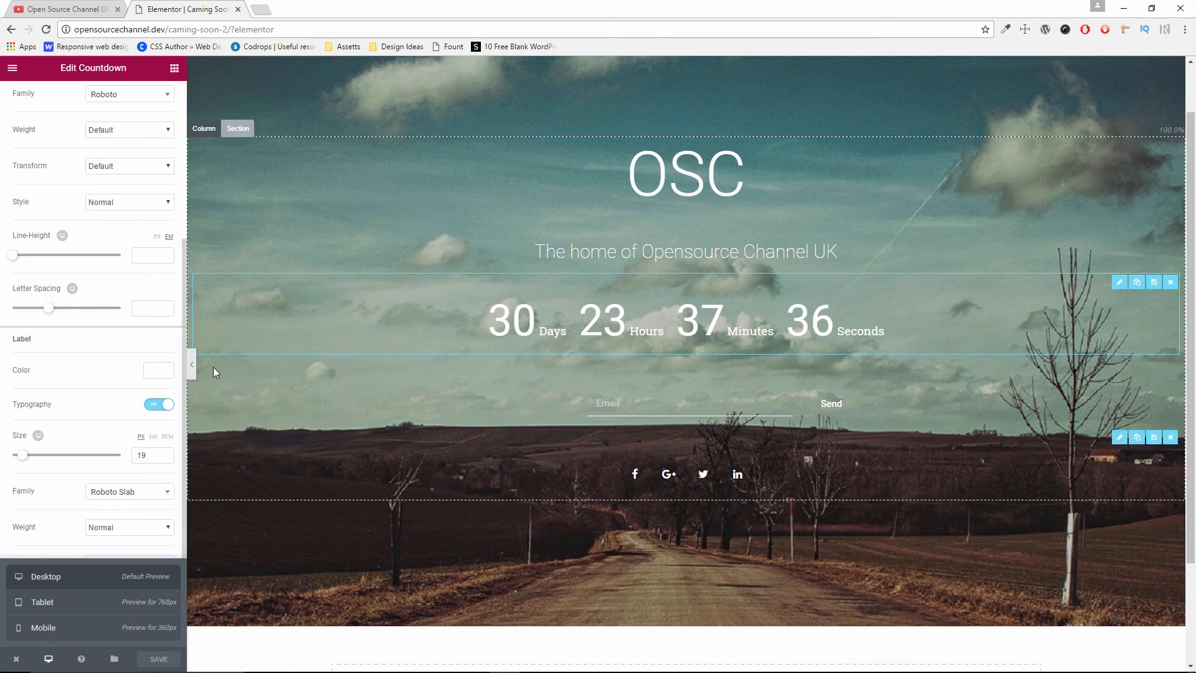
{"action": "left_click", "coordinate": [192, 368]}
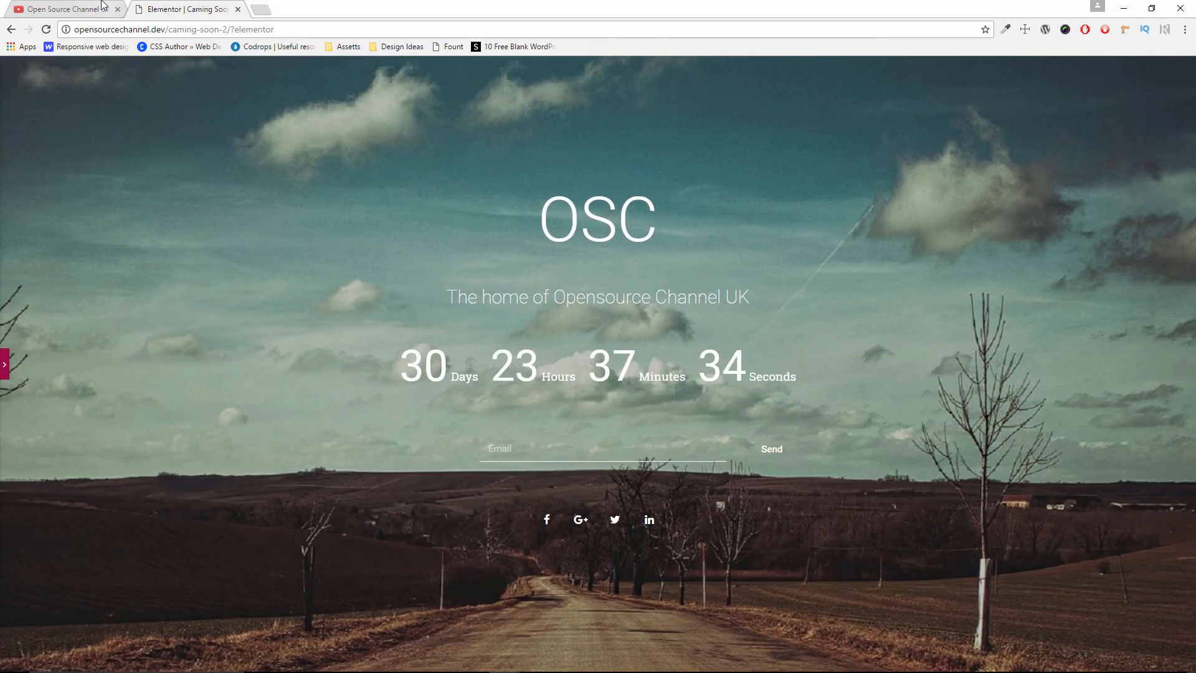
- Switch to the Open Source Channel UK videos page on YouTube and minimize the browser window
{"action": "left_click", "coordinate": [94, 9]}
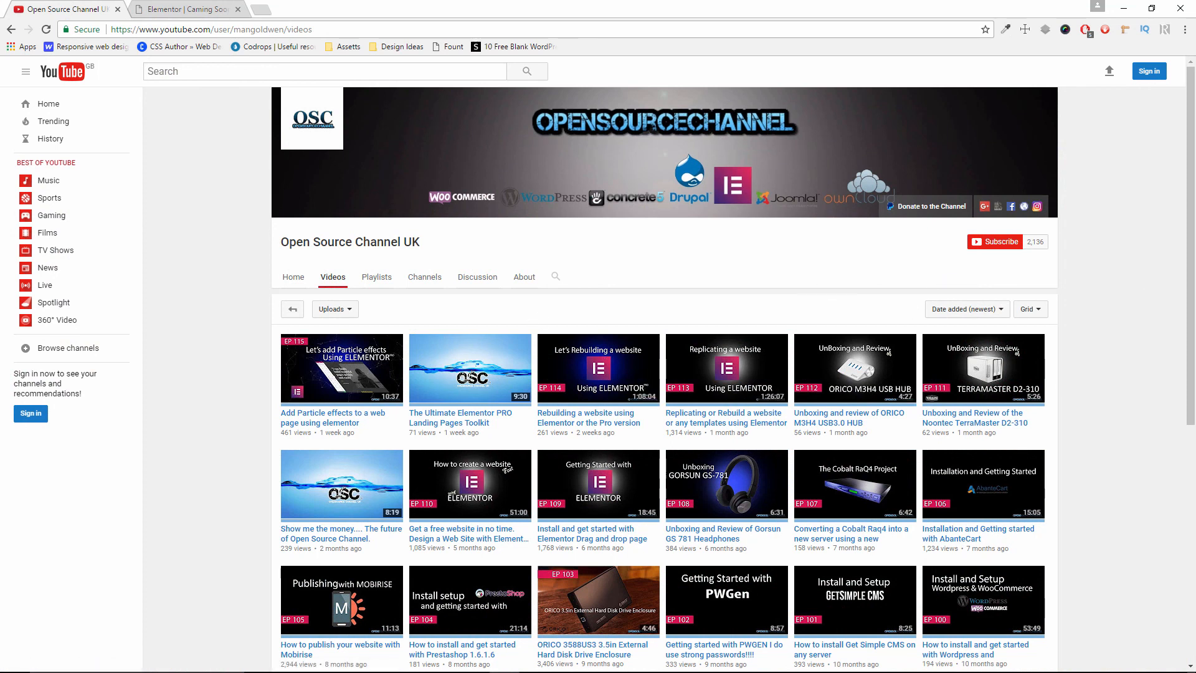
{"action": "left_click", "coordinate": [1125, 9]}
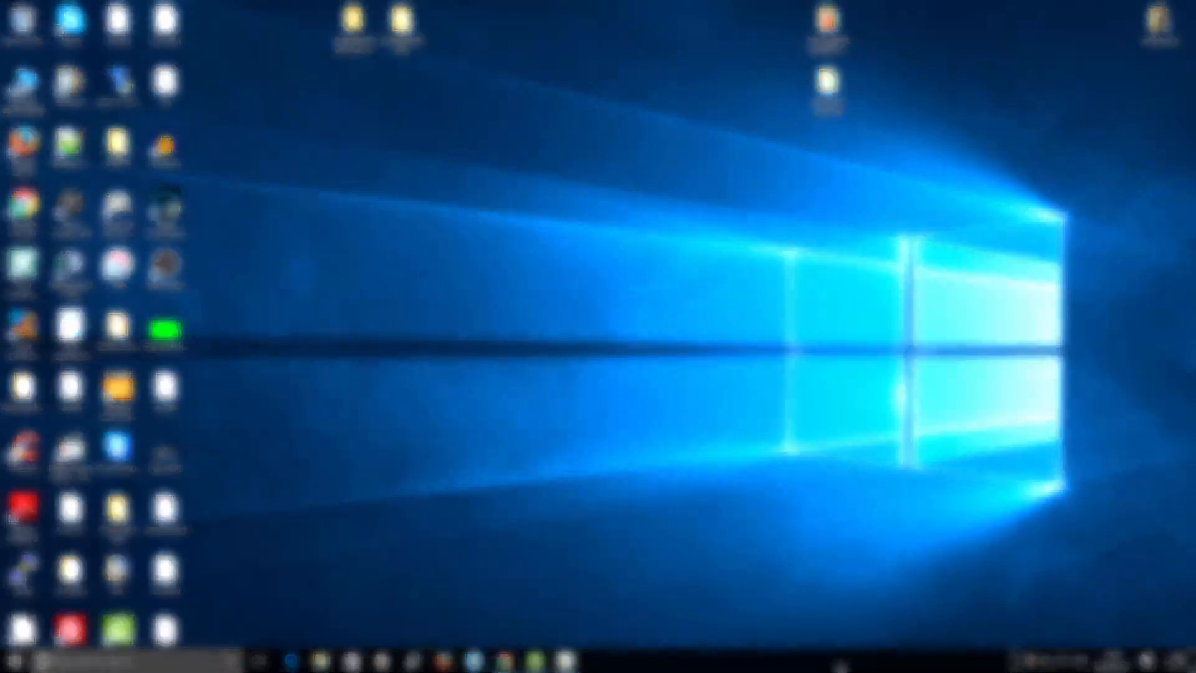